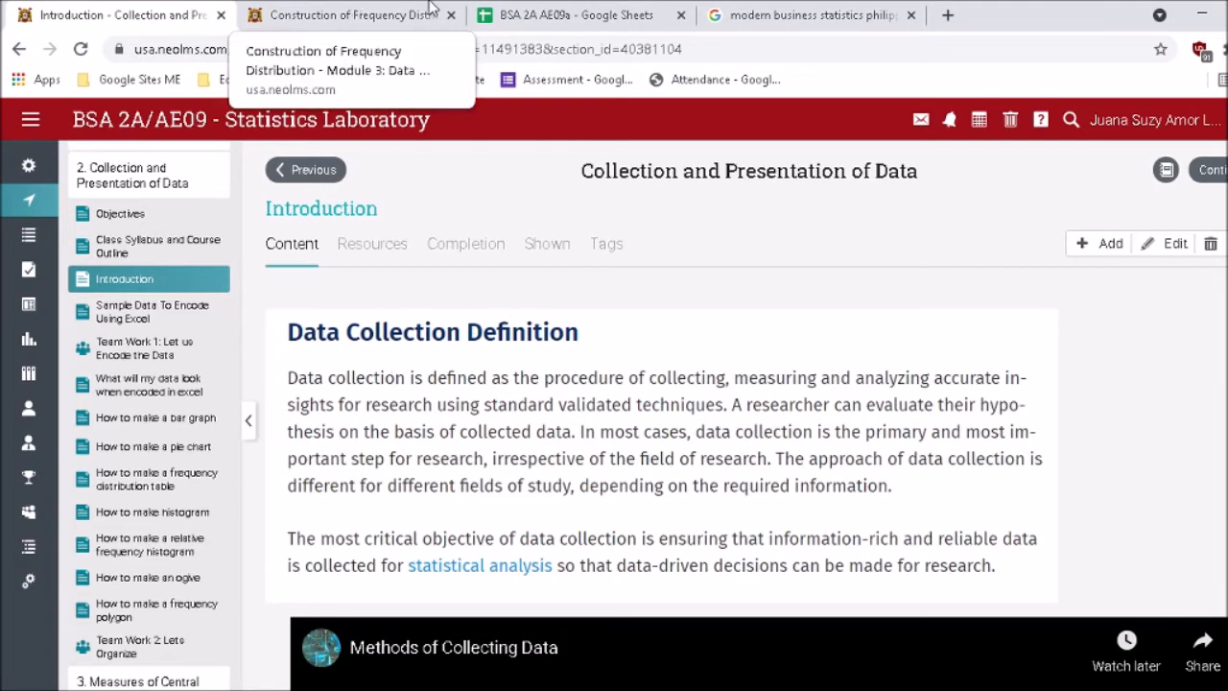
Review the objectives and the Data Collection lesson topics in the BSA 2A AE09a Google Sheets outline
click(518, 15)
scroll(445, 406, up, 1)
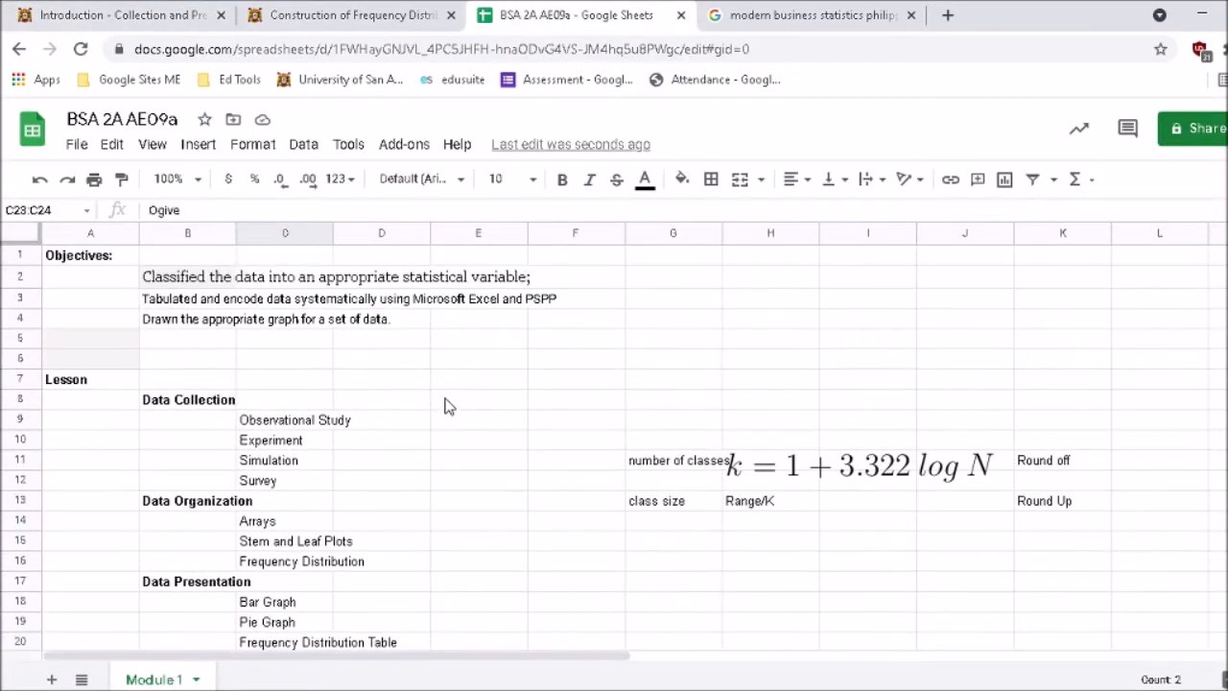
click(200, 284)
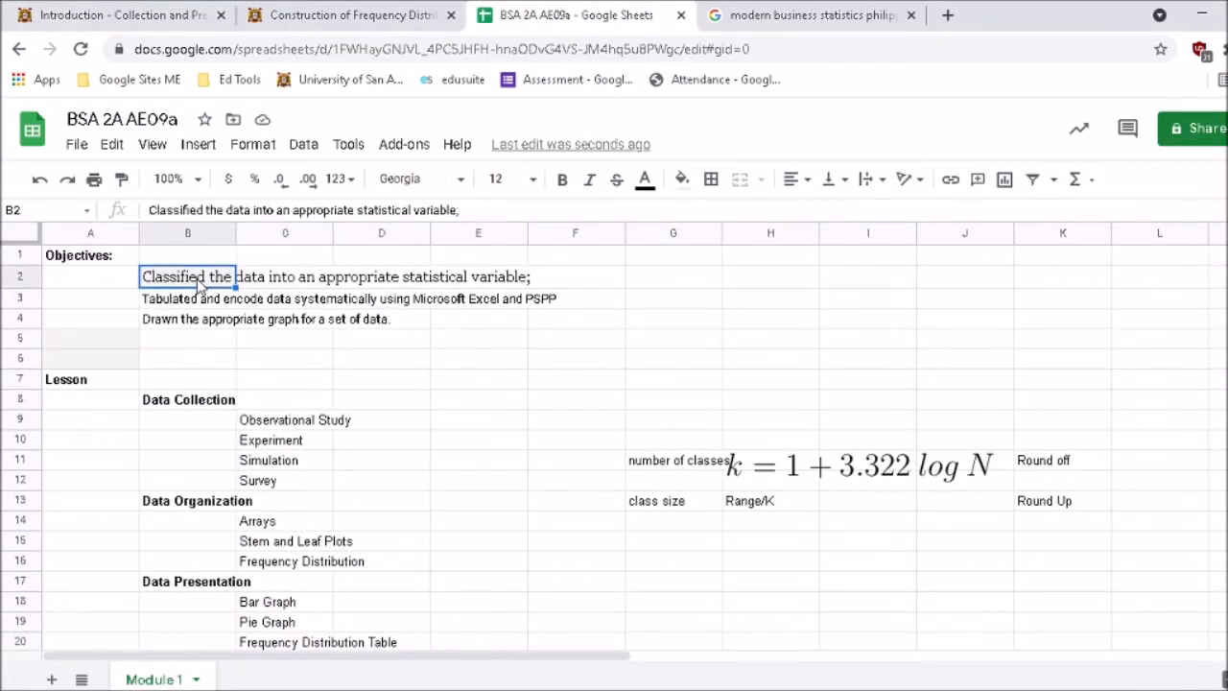
click(188, 325)
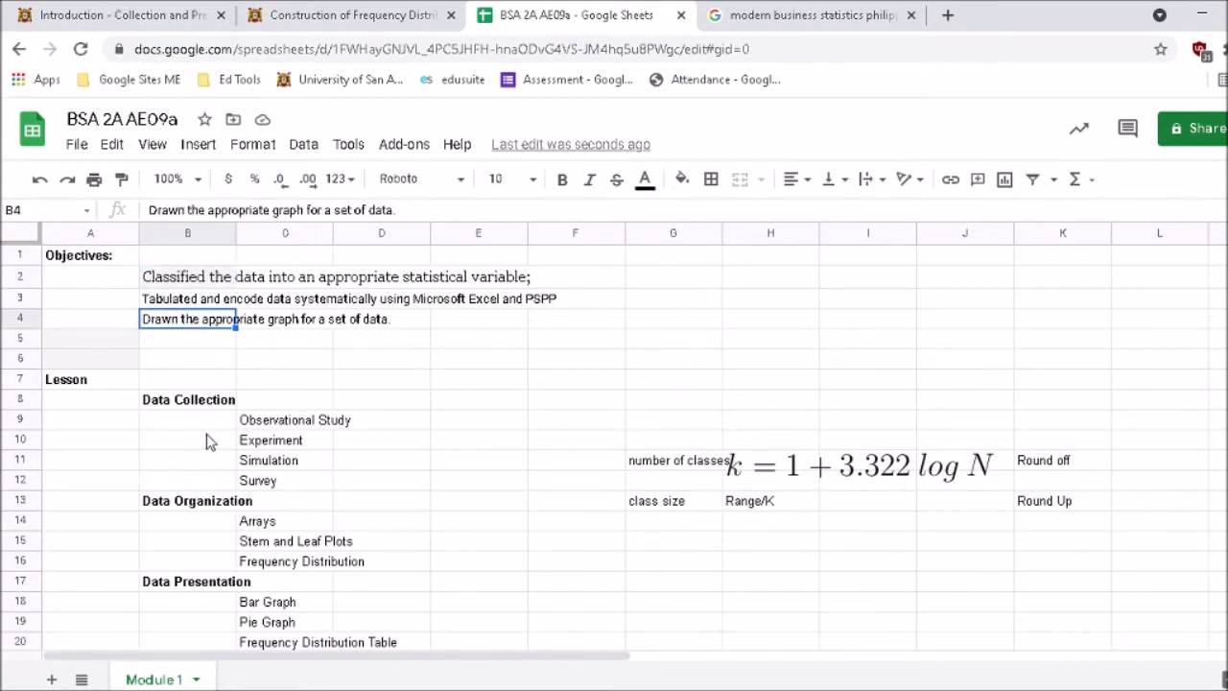
click(172, 407)
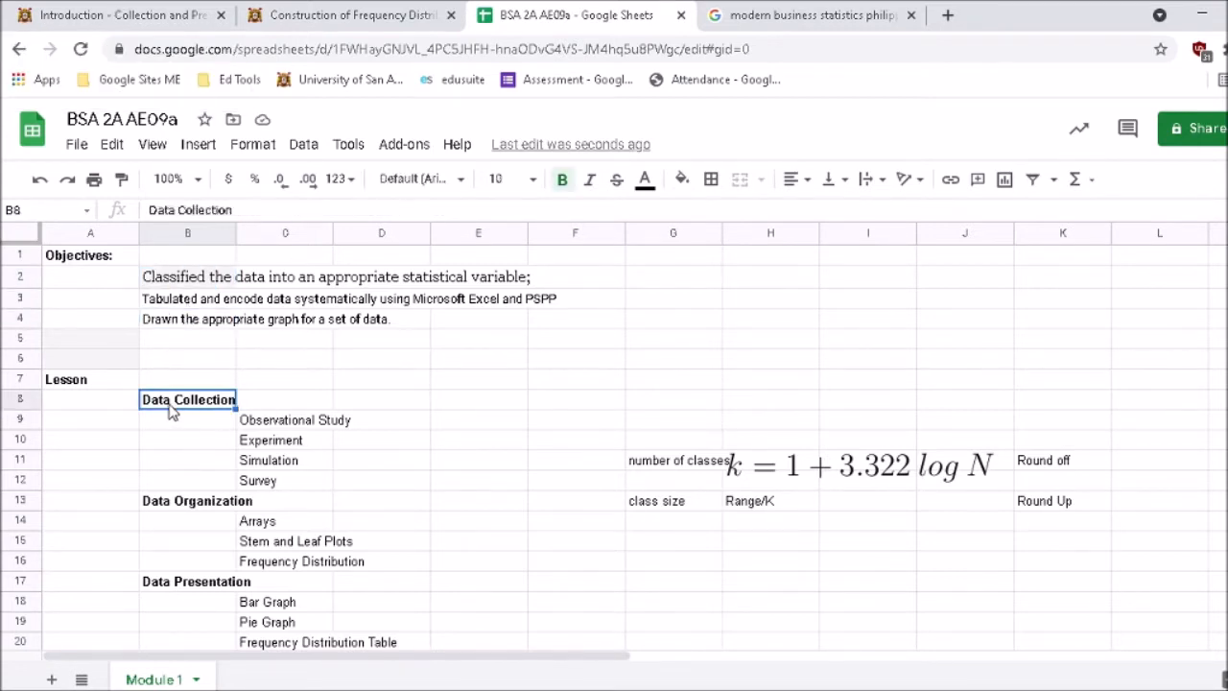
click(280, 428)
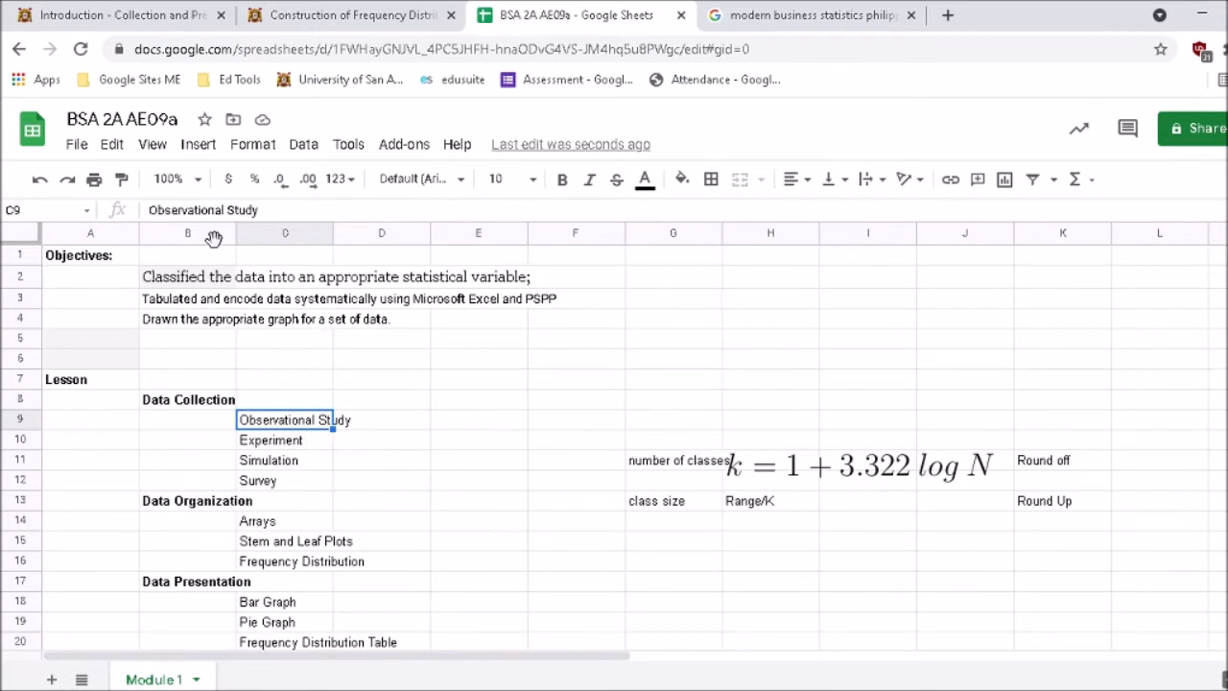
Switch to the NEO LMS course and view the Sample Data To Encode Using Excel lesson's nation data table
click(117, 10)
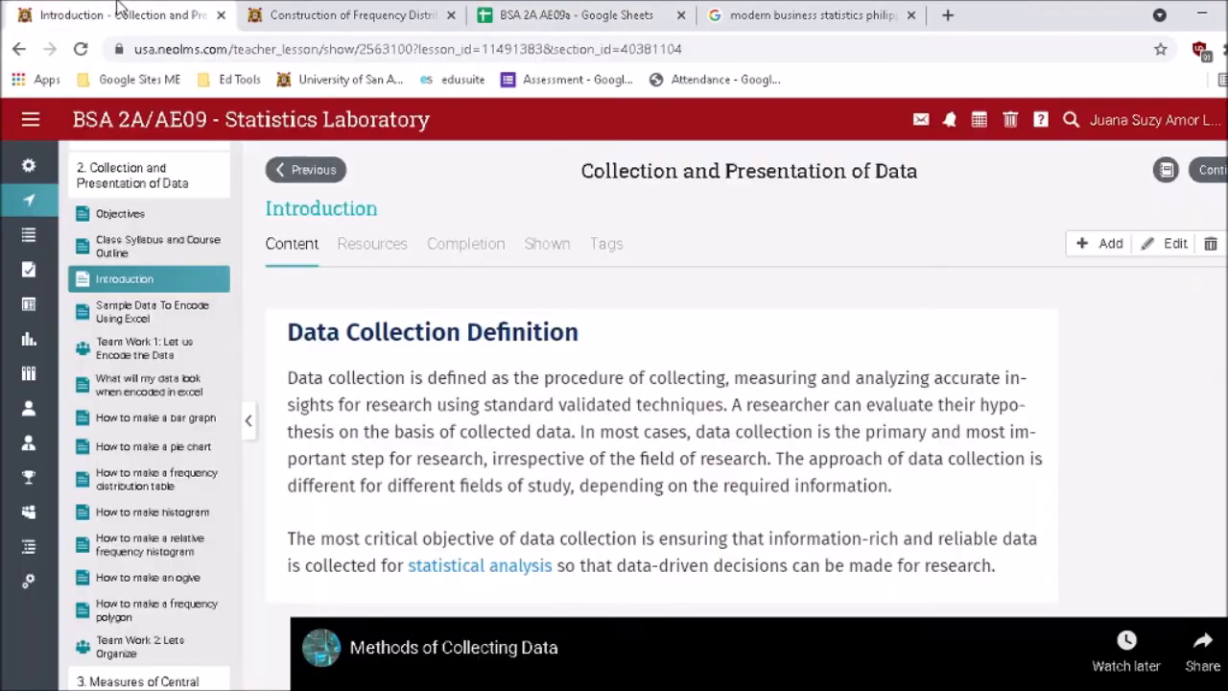
click(122, 322)
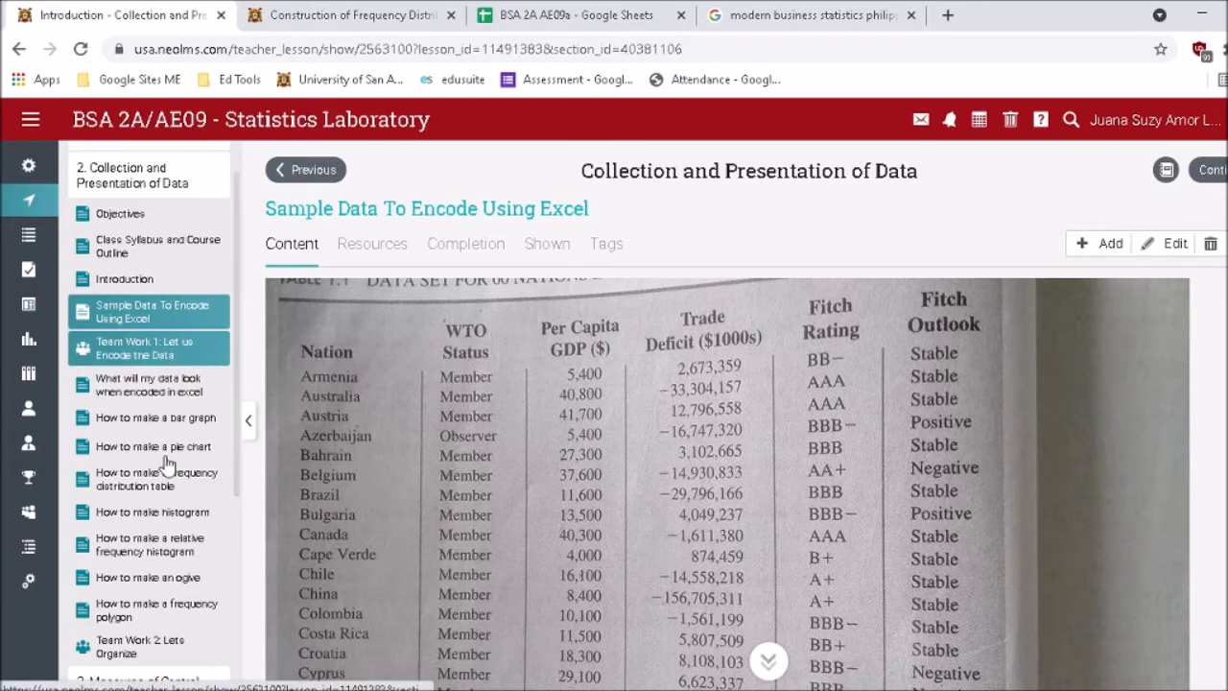
scroll(545, 336, down, 3)
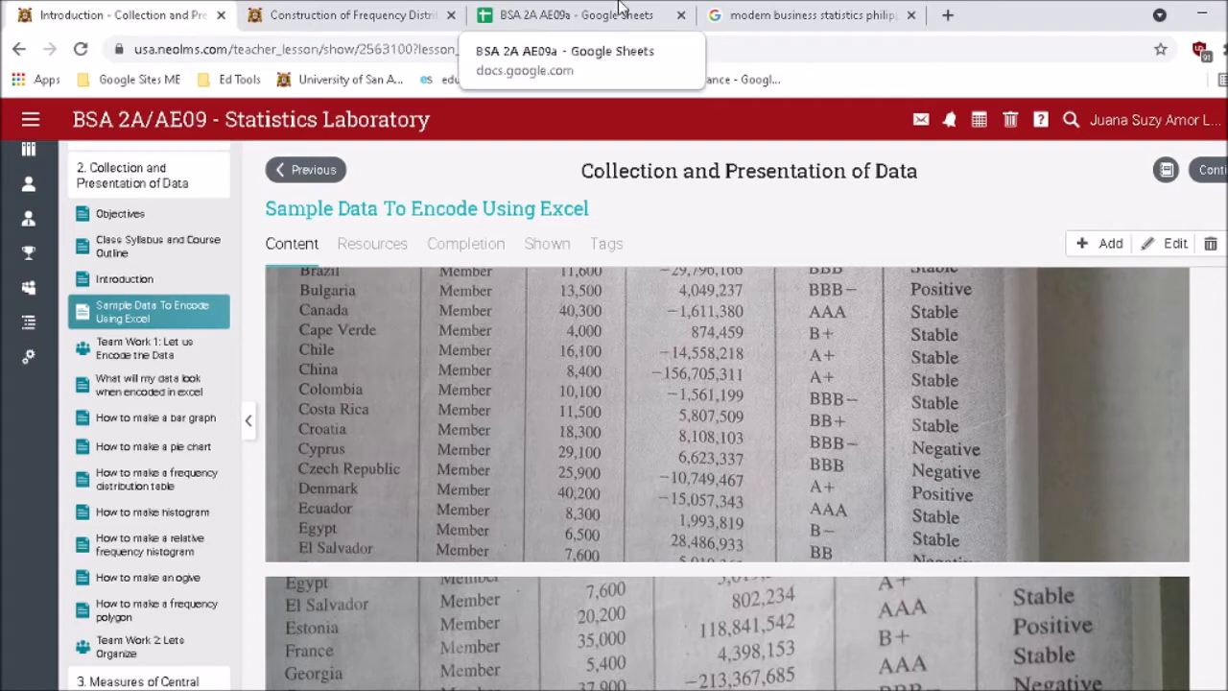
Switch to the AE09a.xlsx workbook in Excel and examine the source table pictures on M1-Example1 and M1- Example 2, ending on M1-Example1
click(583, 11)
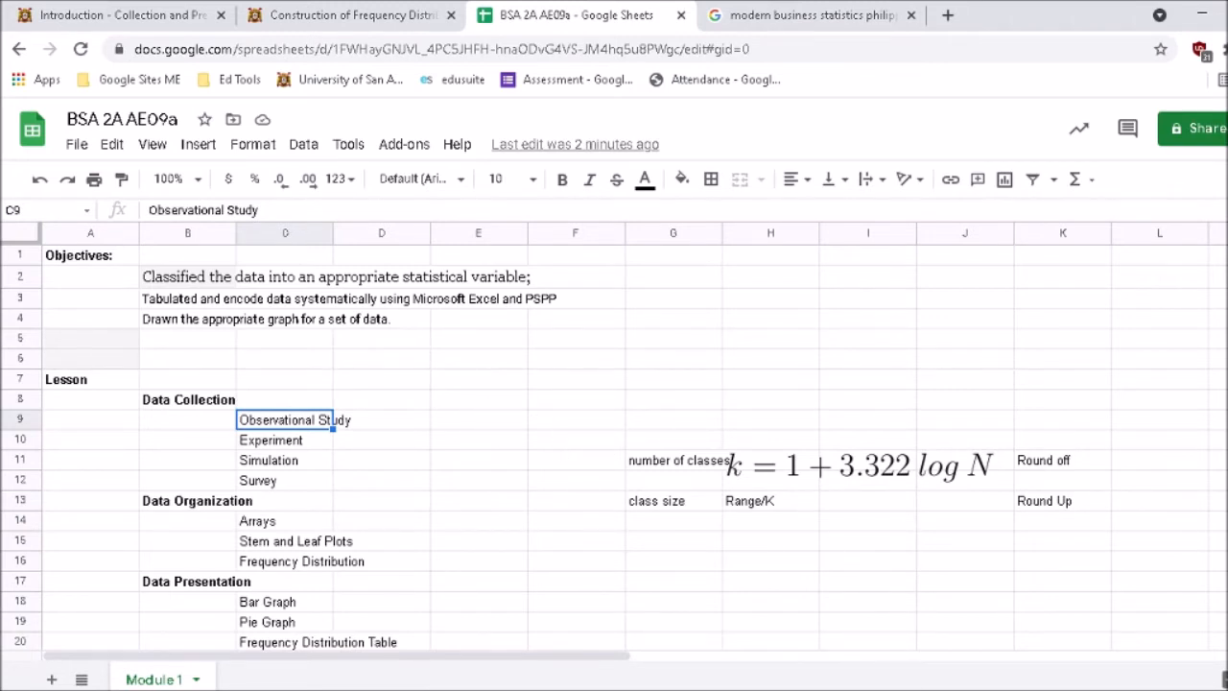
click(925, 683)
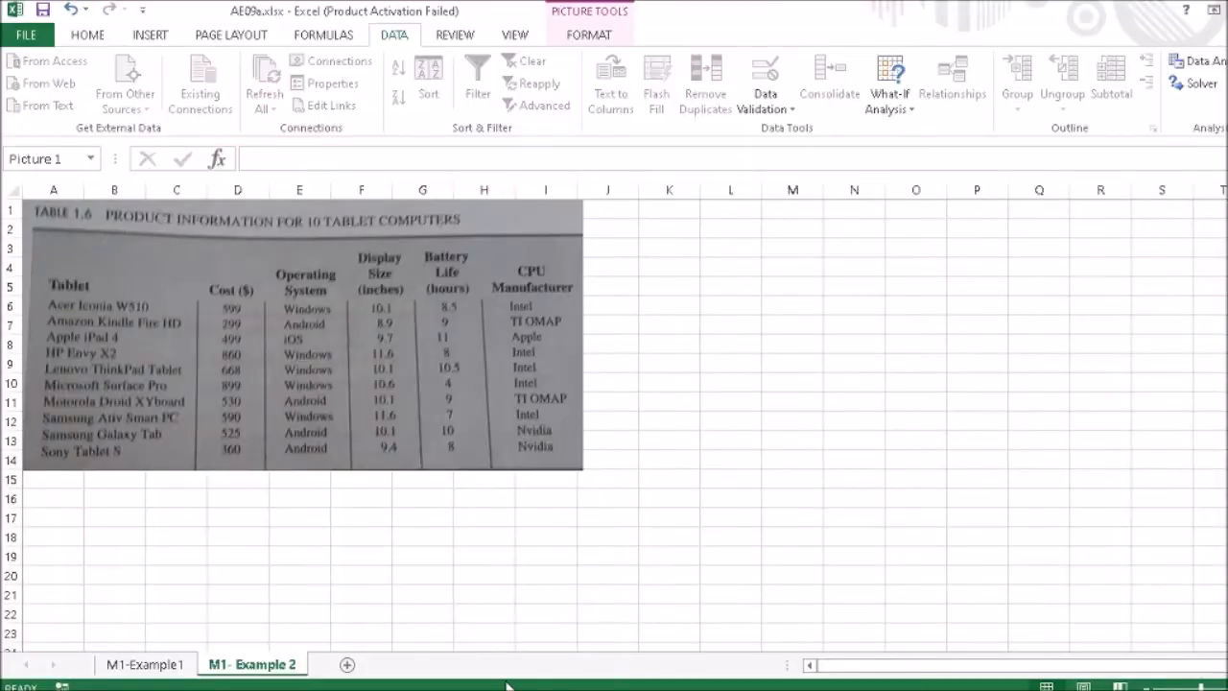
click(144, 664)
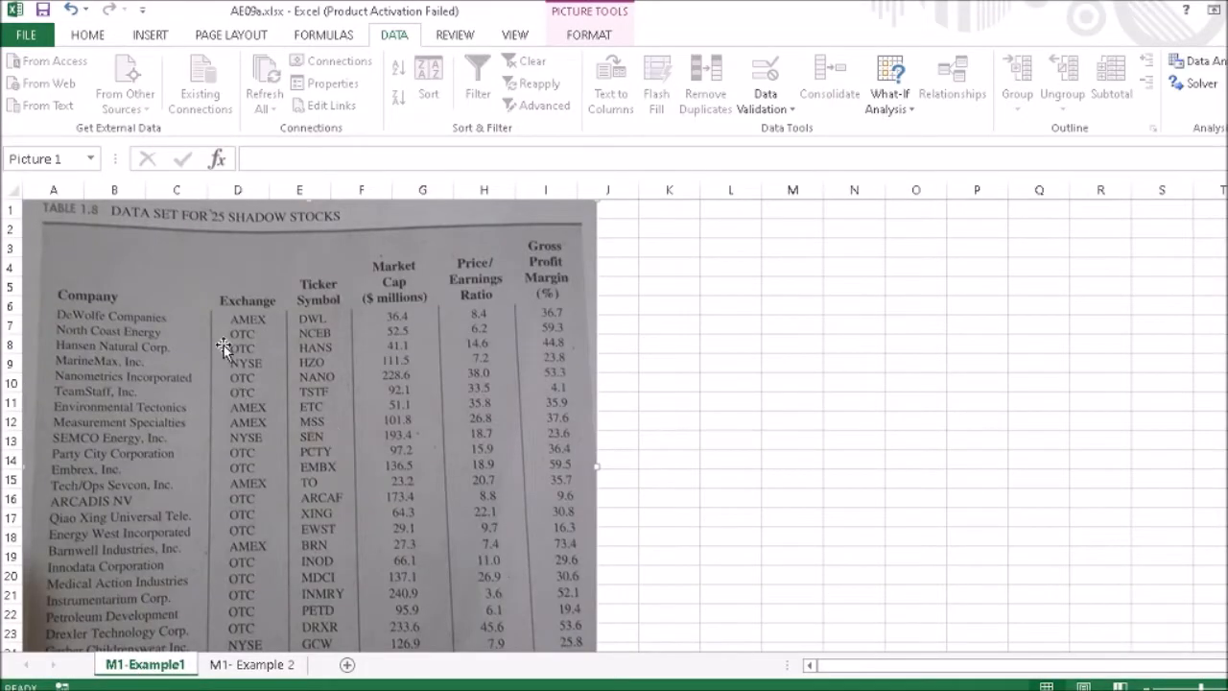
scroll(346, 399, down, 1)
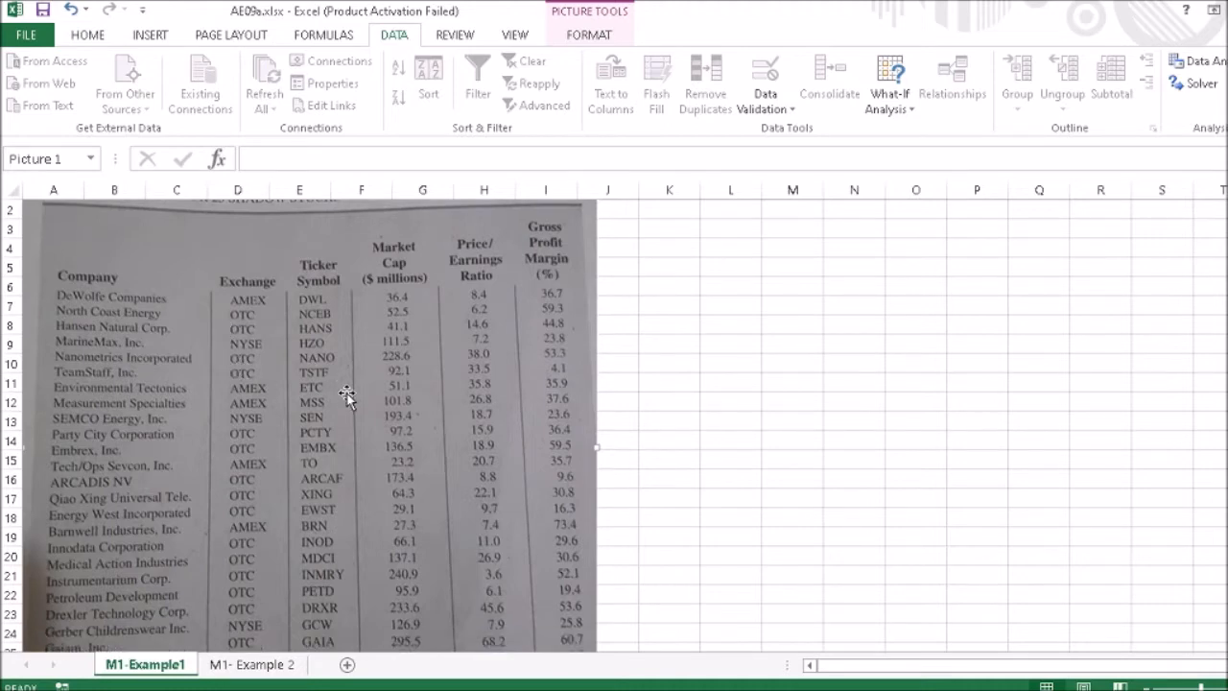
click(254, 664)
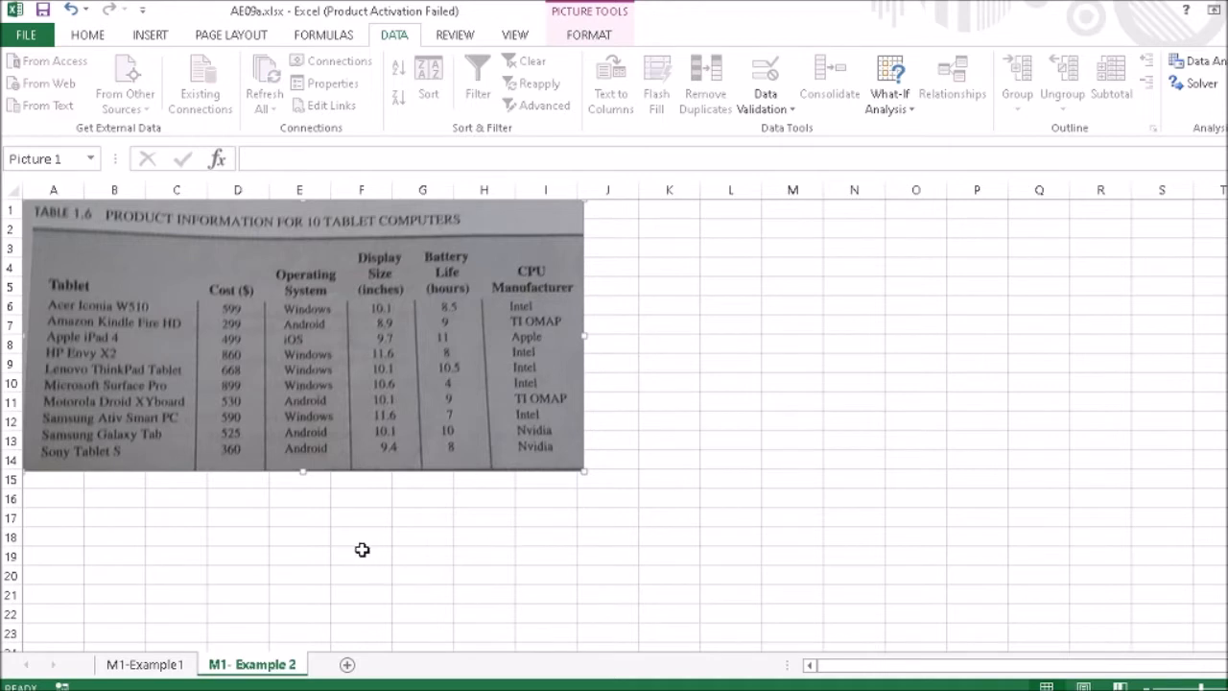
click(157, 667)
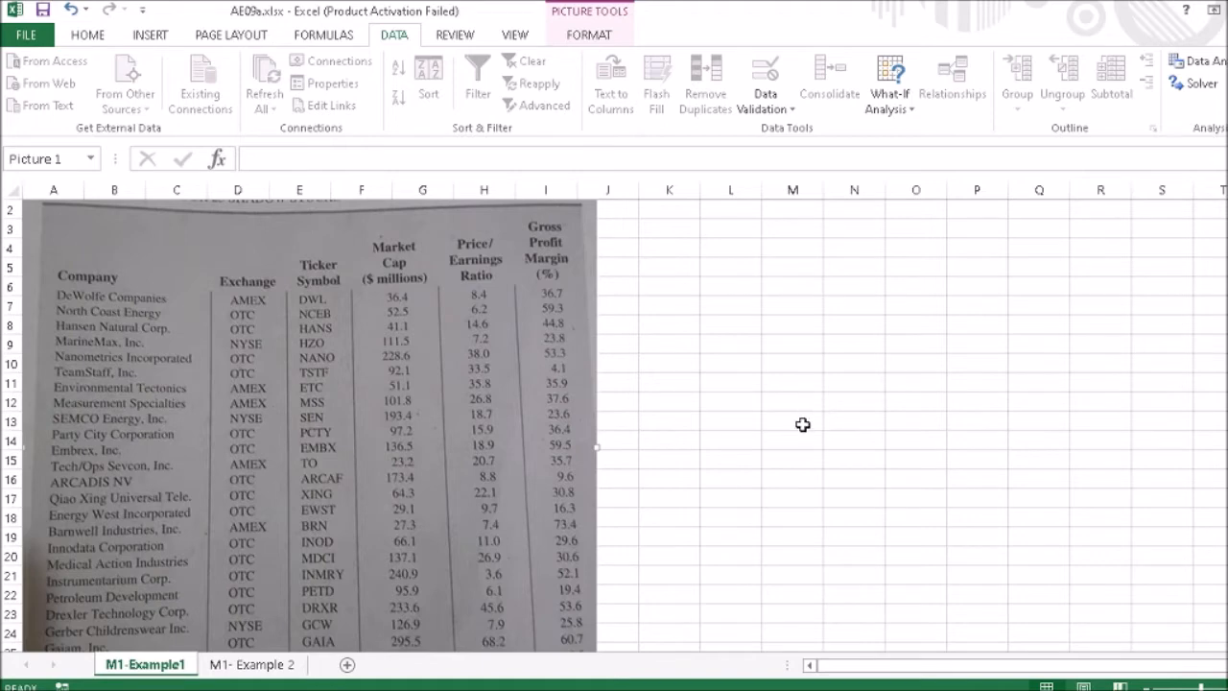
scroll(802, 426, up, 1)
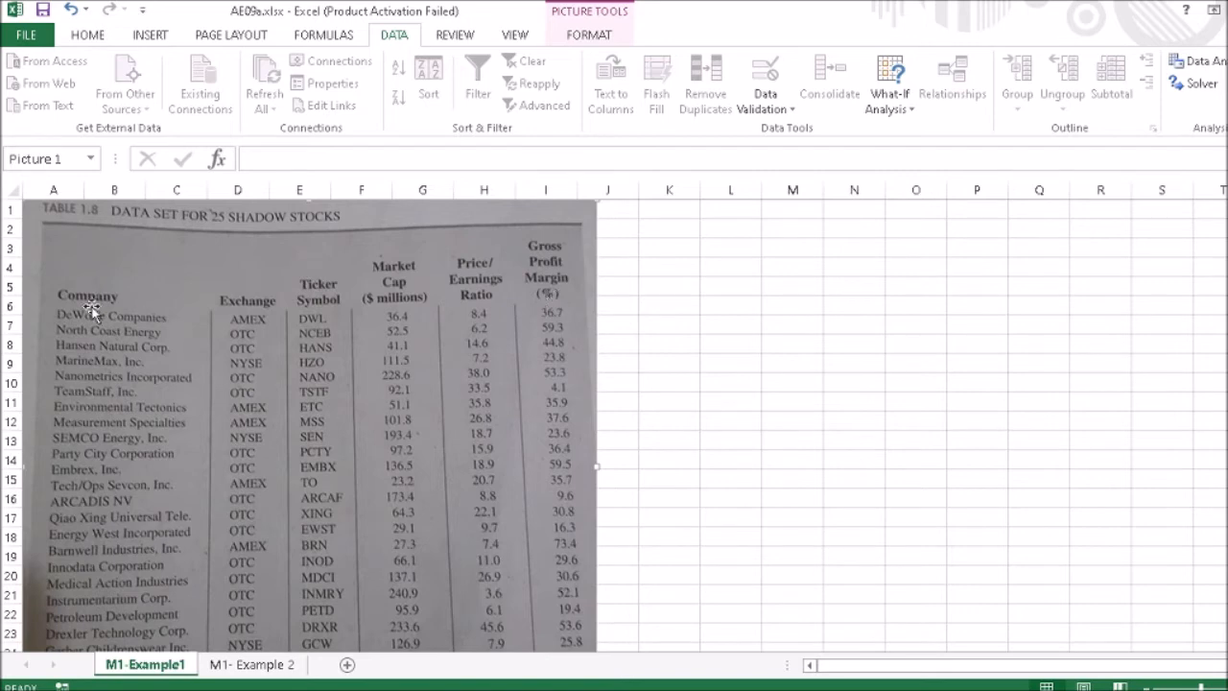
Enter the column headers Company Name, Exchange and Market Cap in cells L1 to N1 beside the shadow stocks picture
click(733, 208)
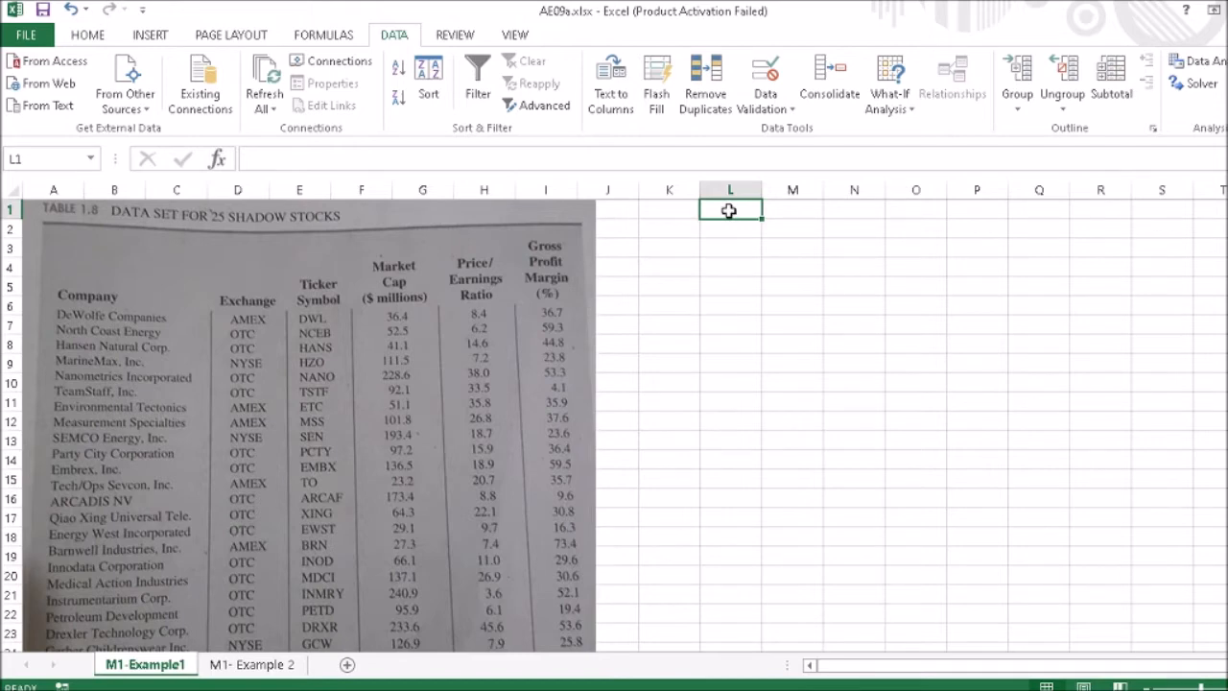
text(Company Name)
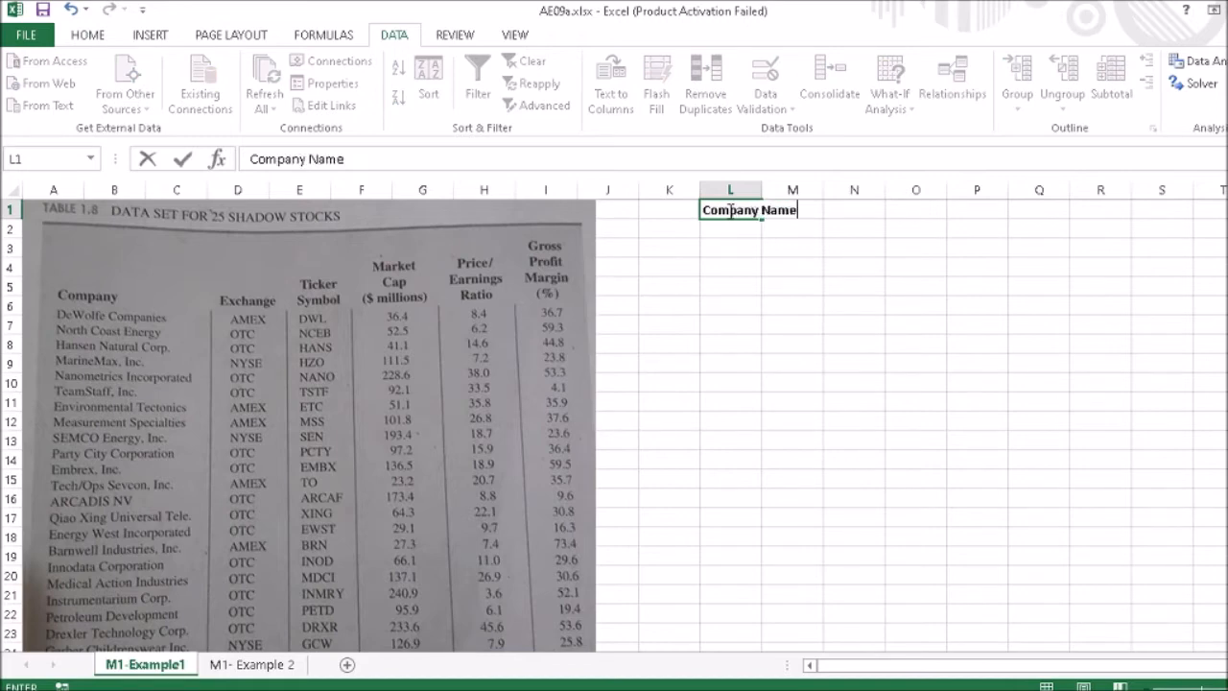
key(Tab)
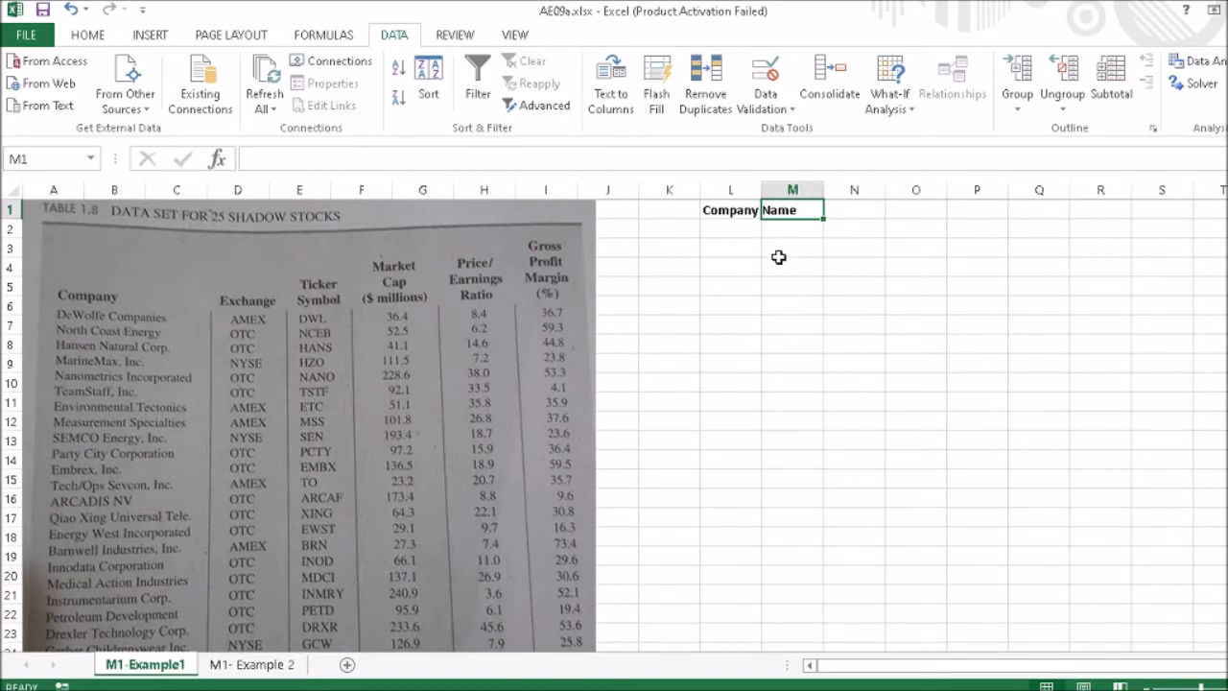
text(Exc)
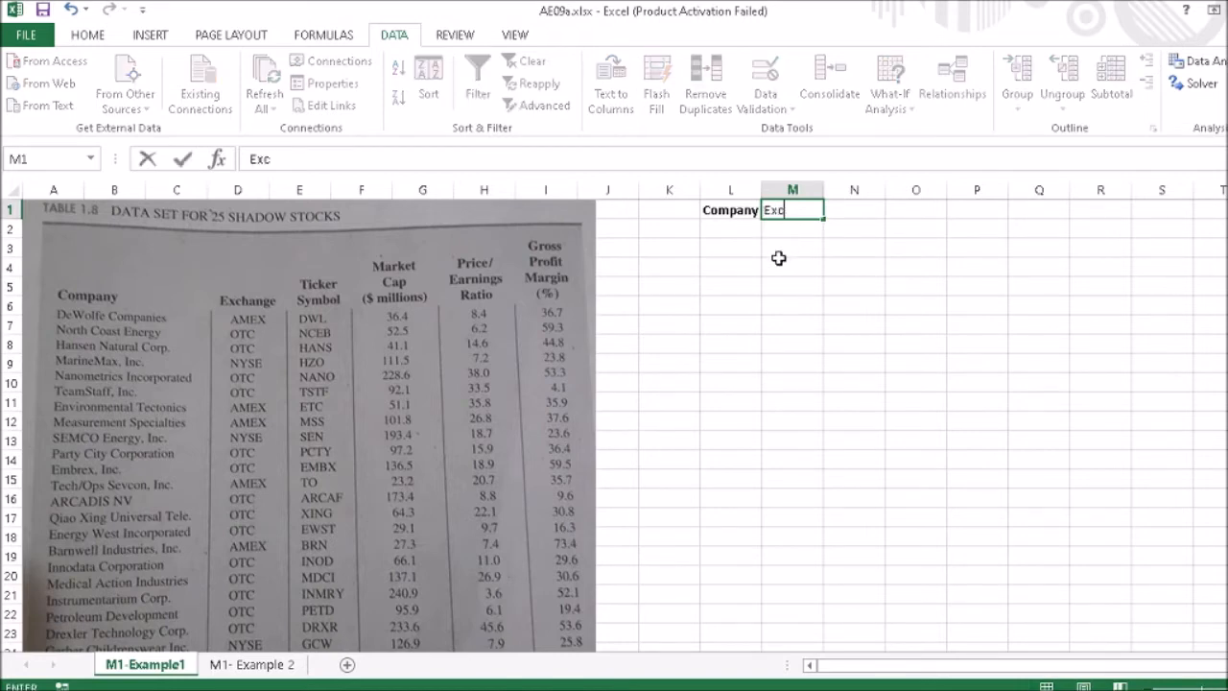
text(hange)
key(Tab)
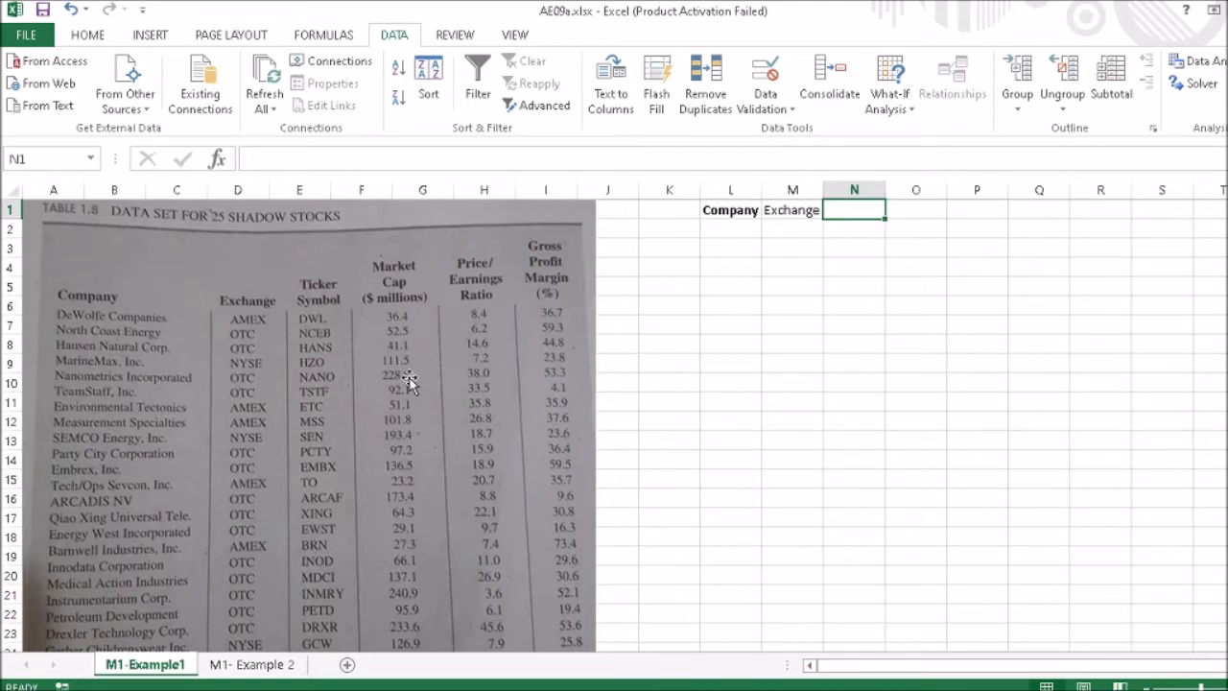
text(Marke)
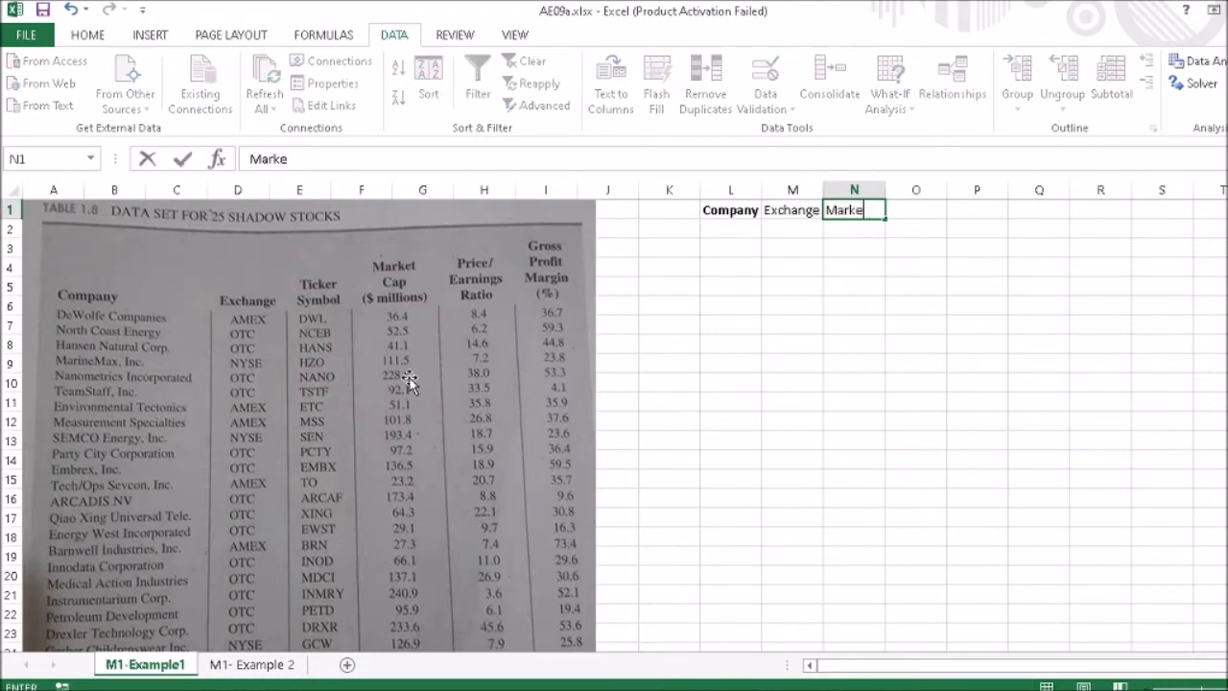
text(t Cap)
key(Tab)
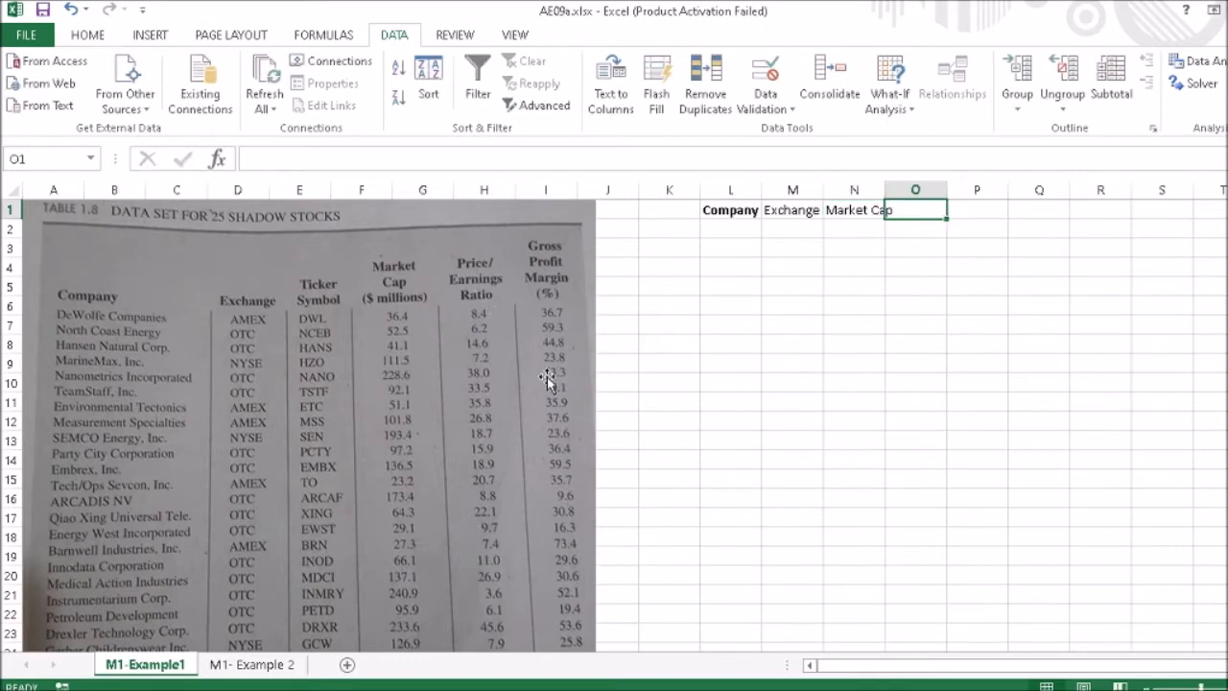
Continue the header row with Price?Earnings Ratio in O1 and GPM in P1
text(Pri)
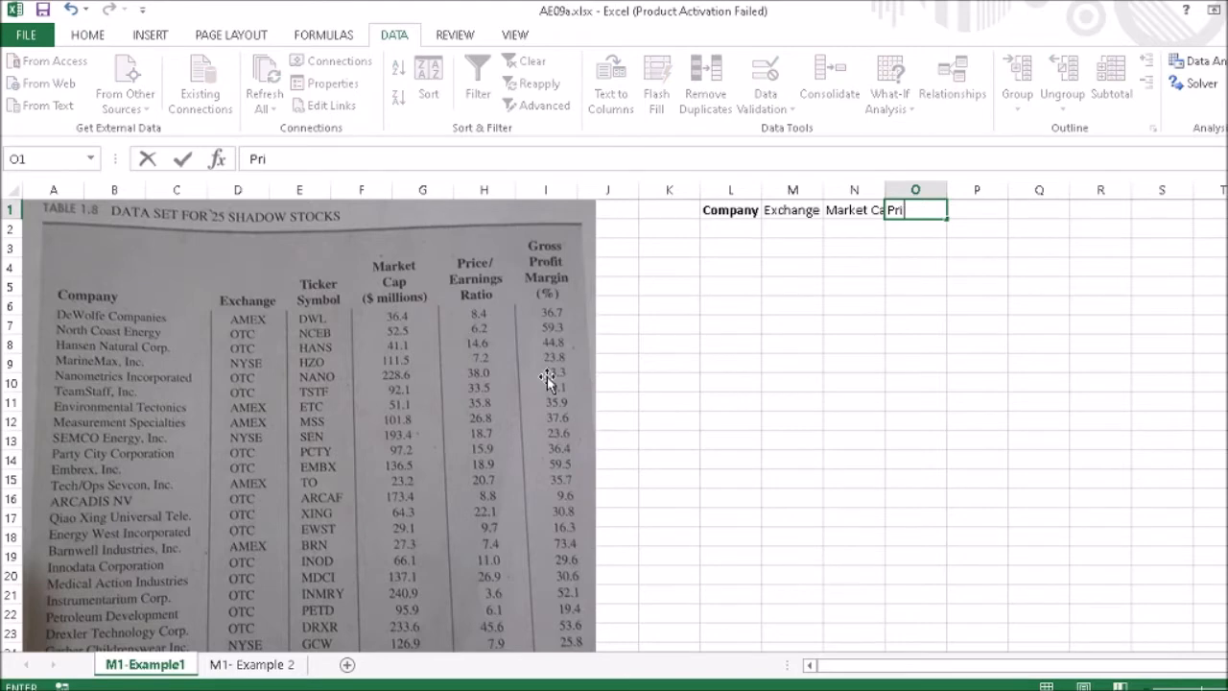
text(ce?Earnin)
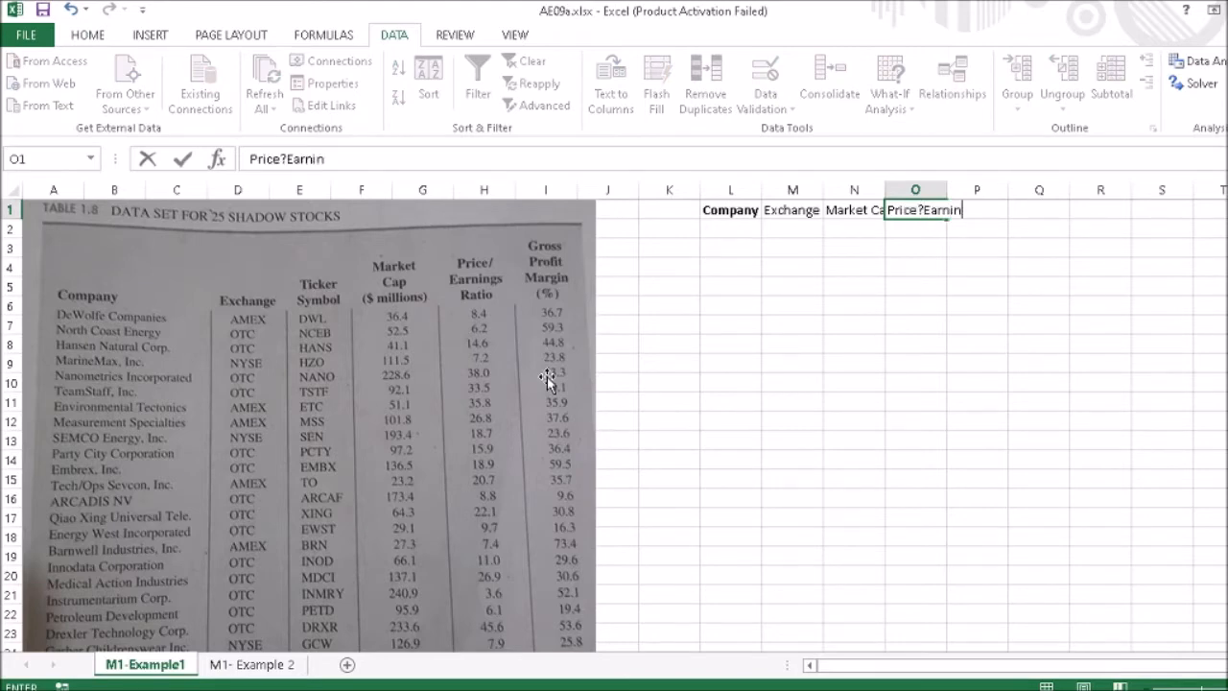
text(gs Ratio)
key(Tab)
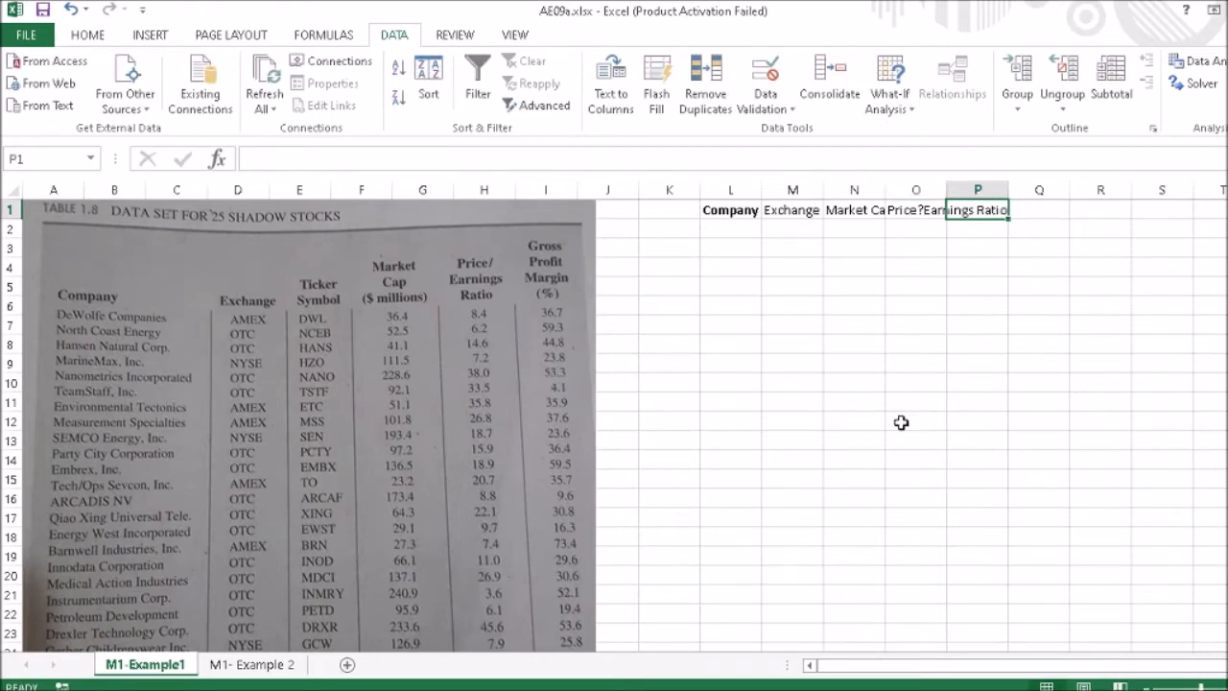
text(GPM)
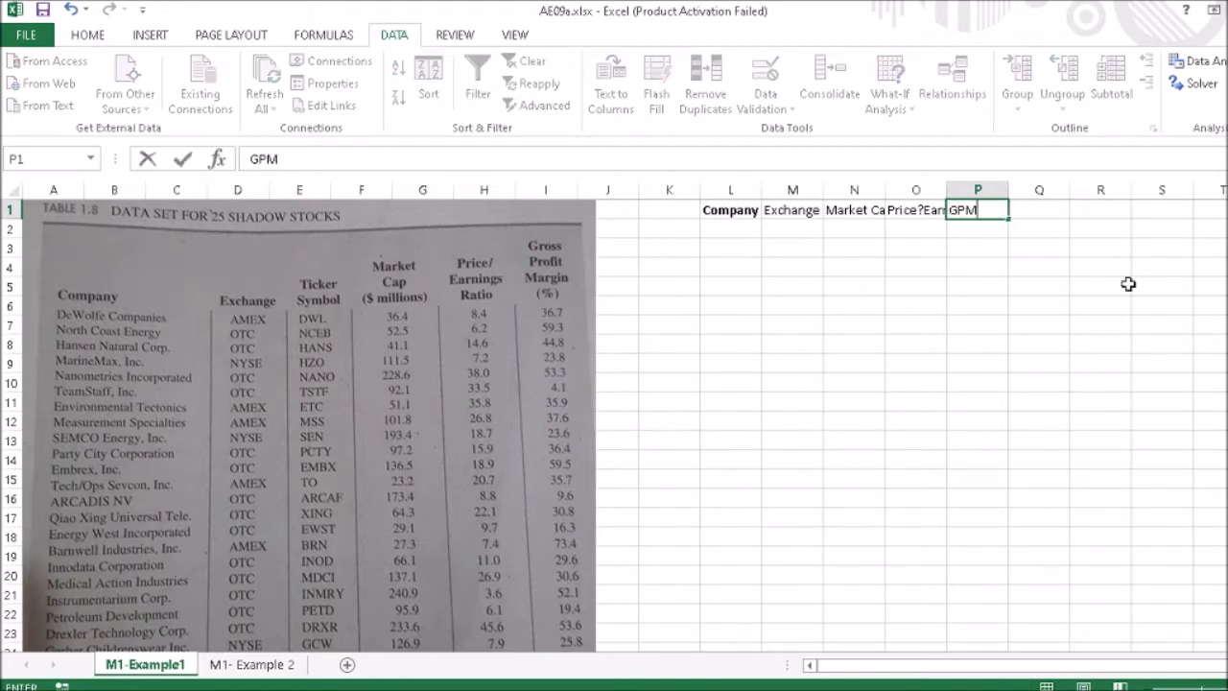
Start an abbreviation legend with GPM in R2 and its meaning, Gross Profit Margin in %, in S2
click(1094, 231)
text(GPM)
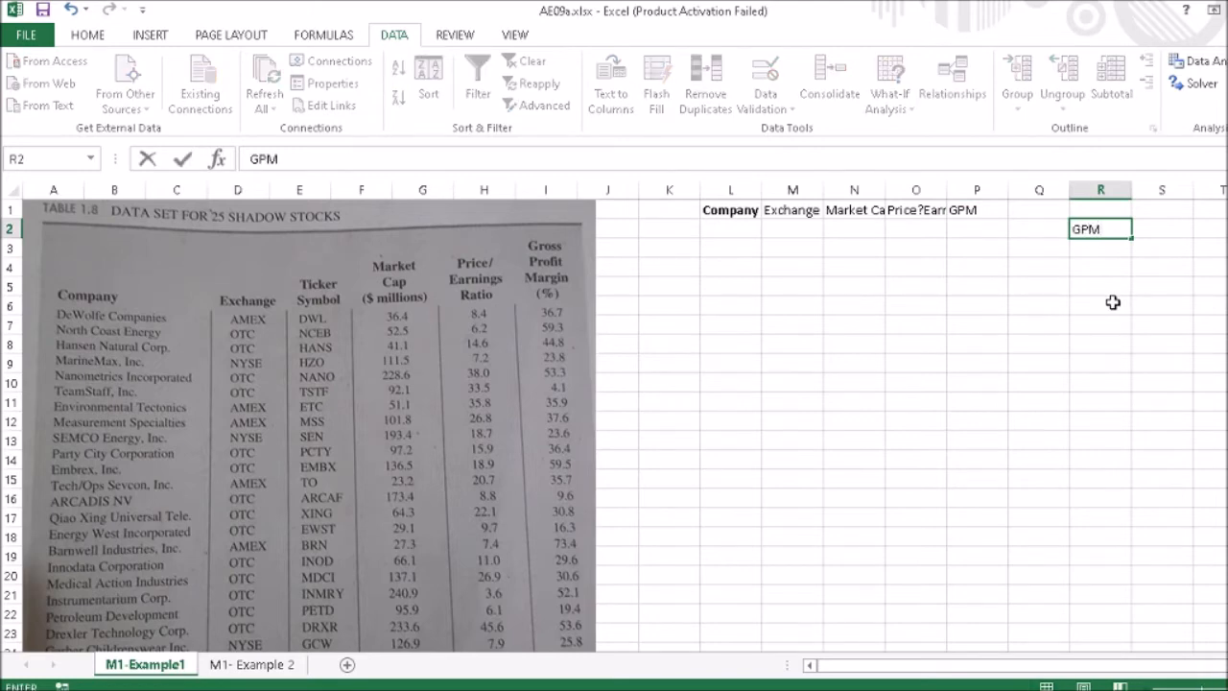
key(Tab)
text(Groos )
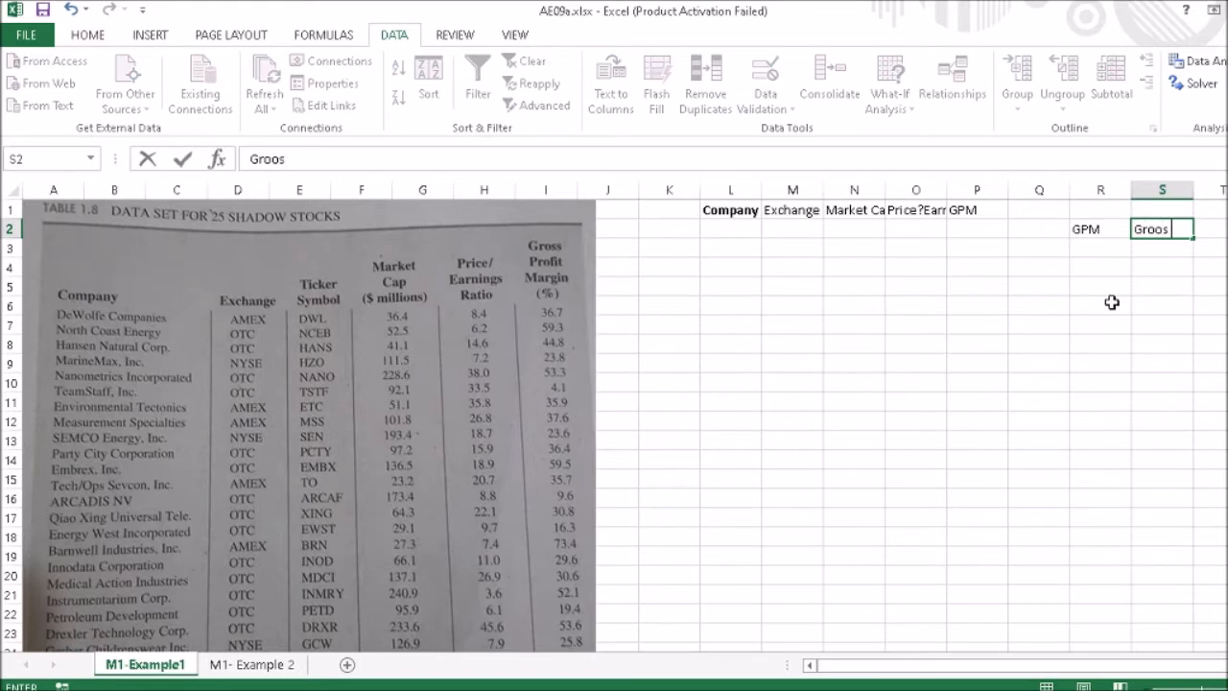
text(Profit Margin i)
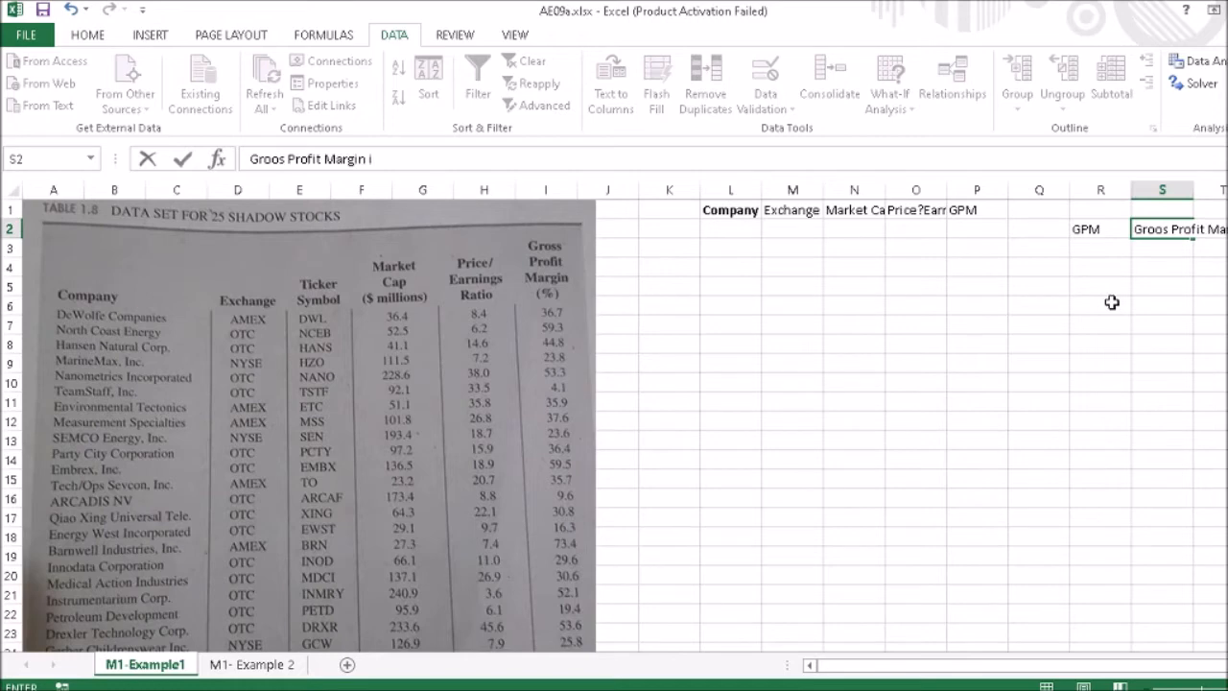
text(n %)
click(279, 158)
key(BackSpace)
text(s)
key(Return)
key(Left)
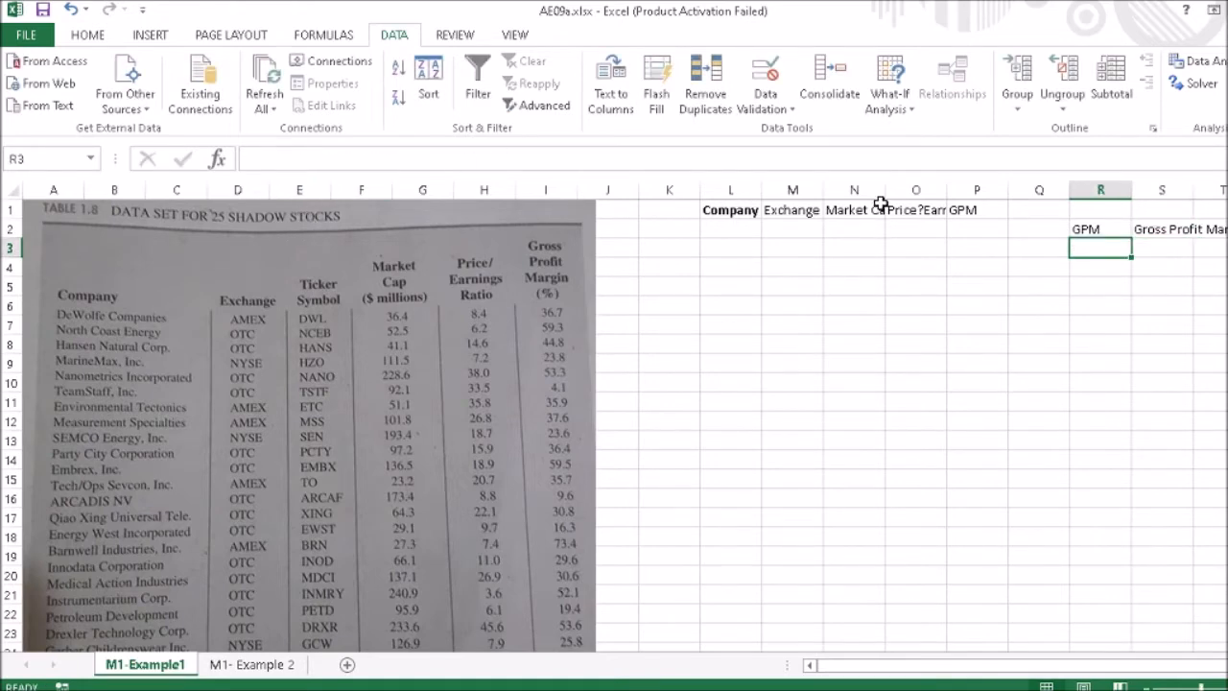
Shorten the O1 header to PER and add PER with its meaning, Price/Earnings Ratio, to the legend in R3 and S3
click(919, 211)
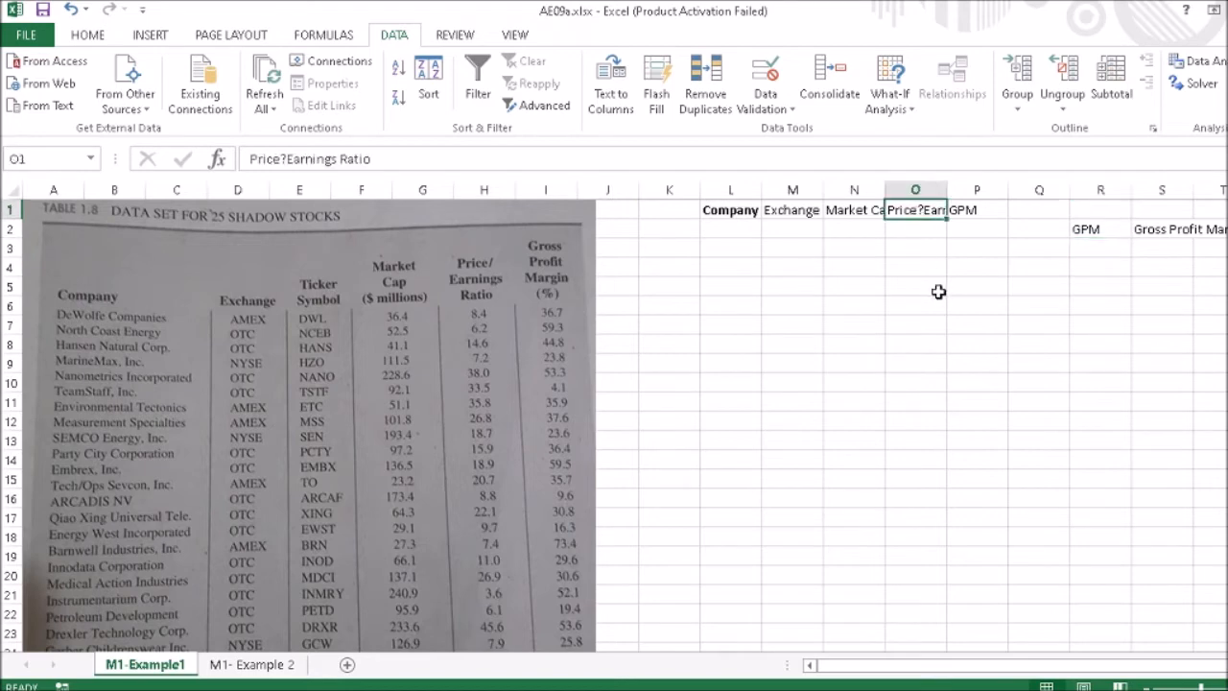
text(PER)
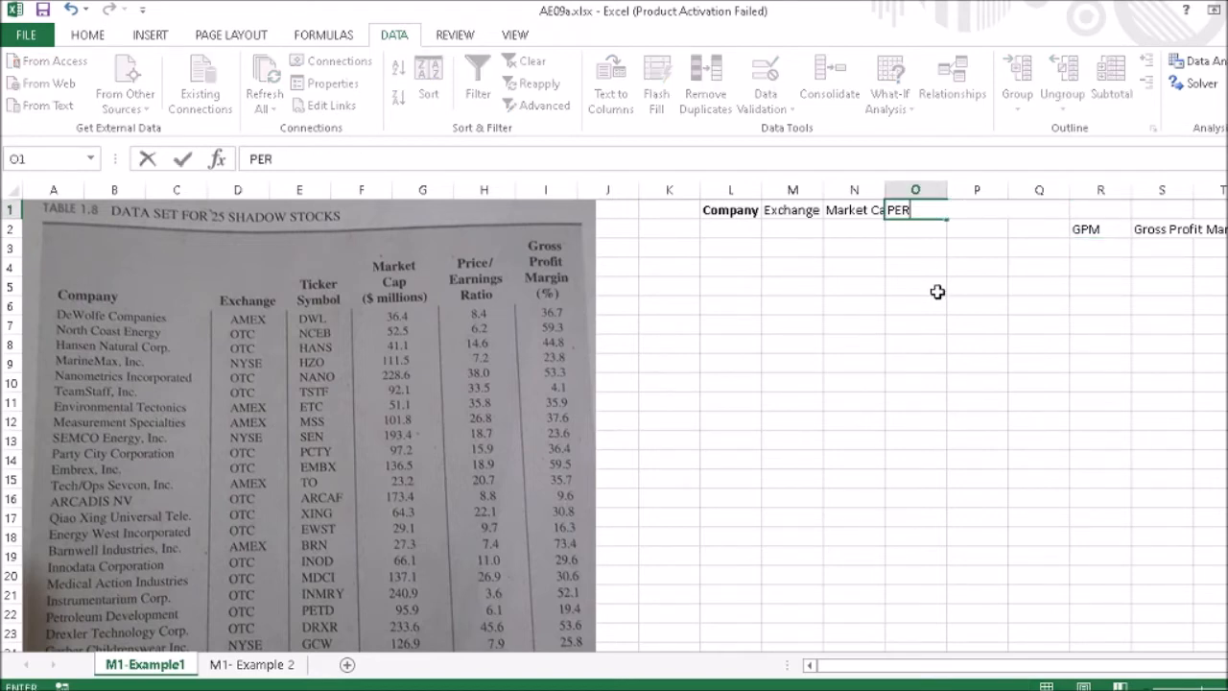
click(1095, 254)
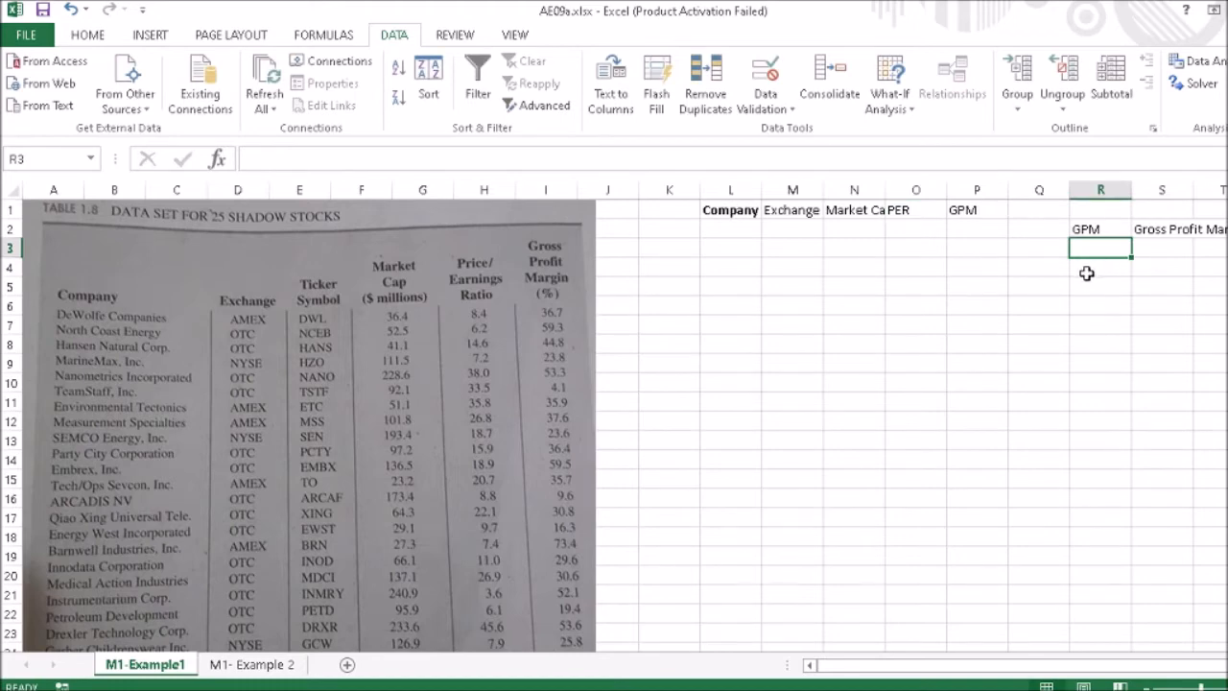
text(PER)
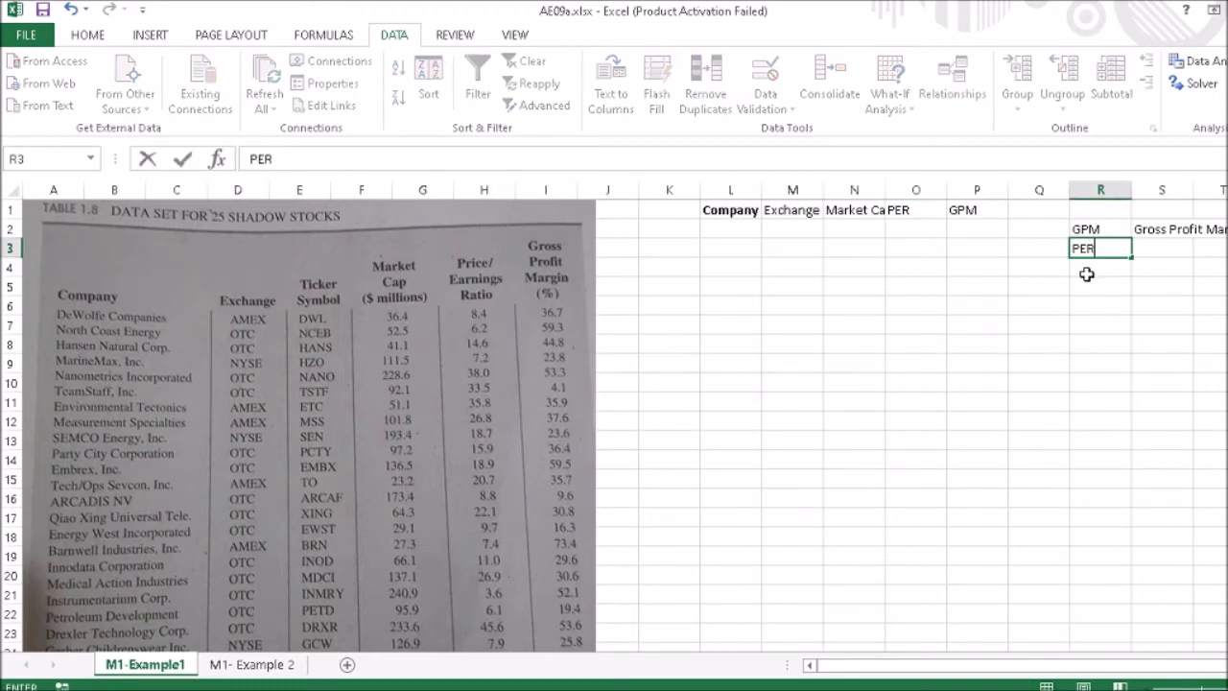
key(Tab)
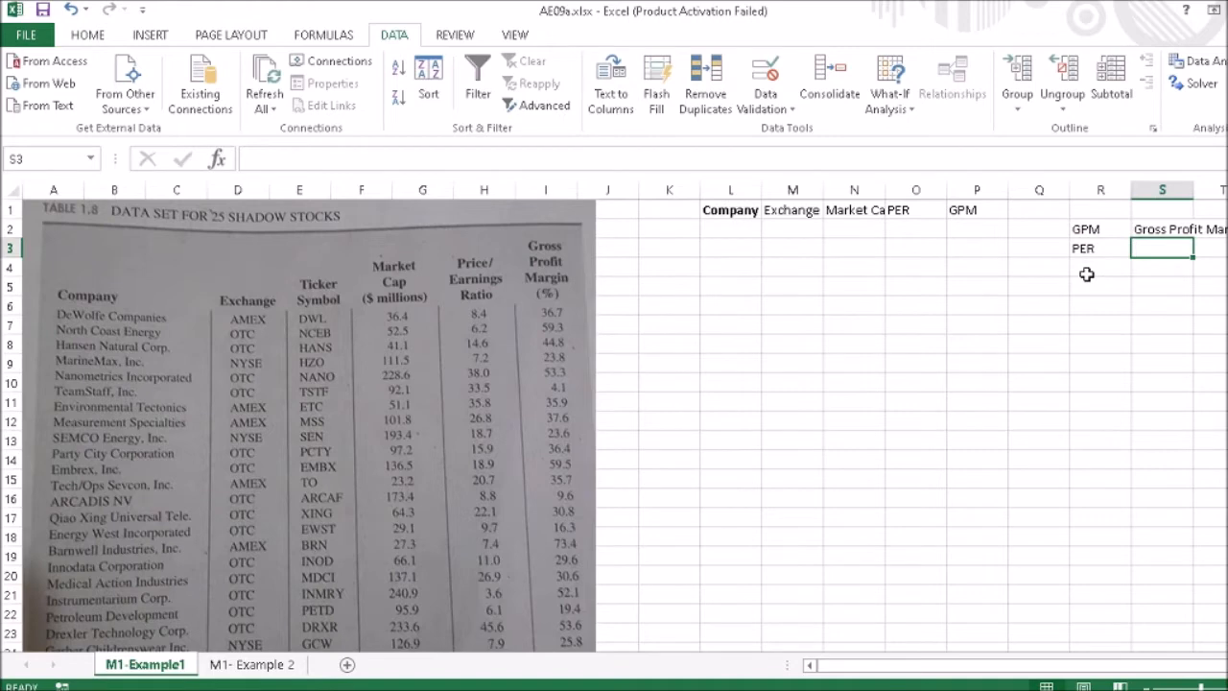
text(Pri)
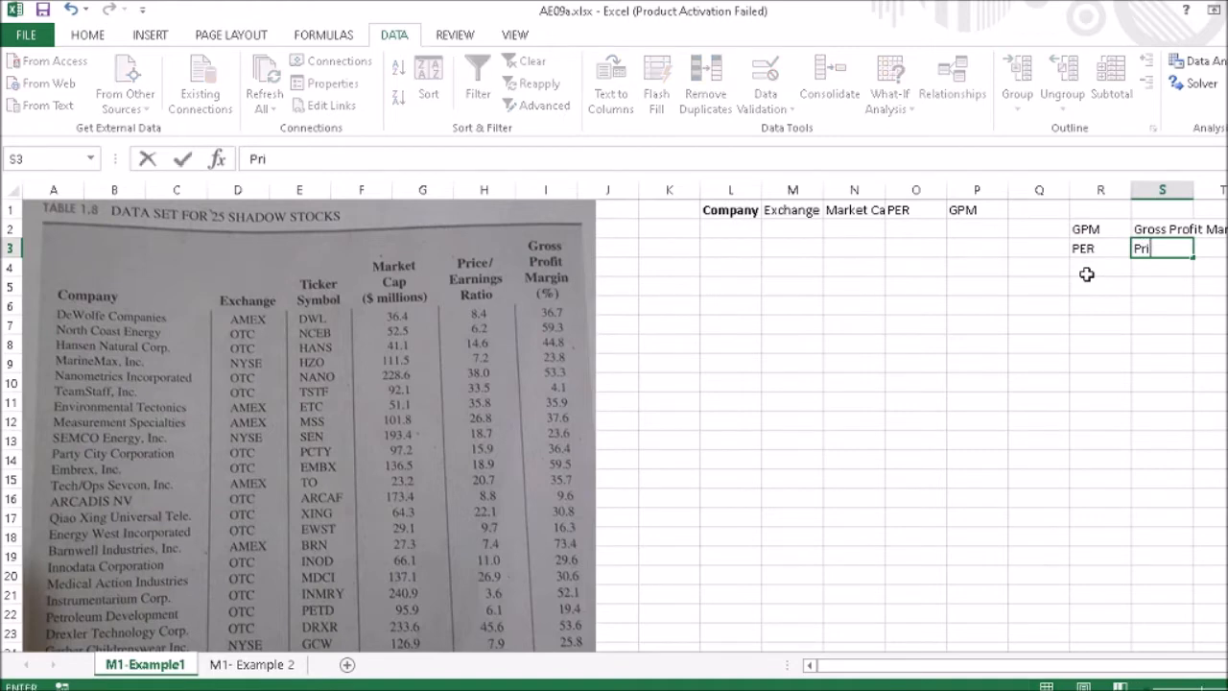
text(ce/Earnin)
text(gs)
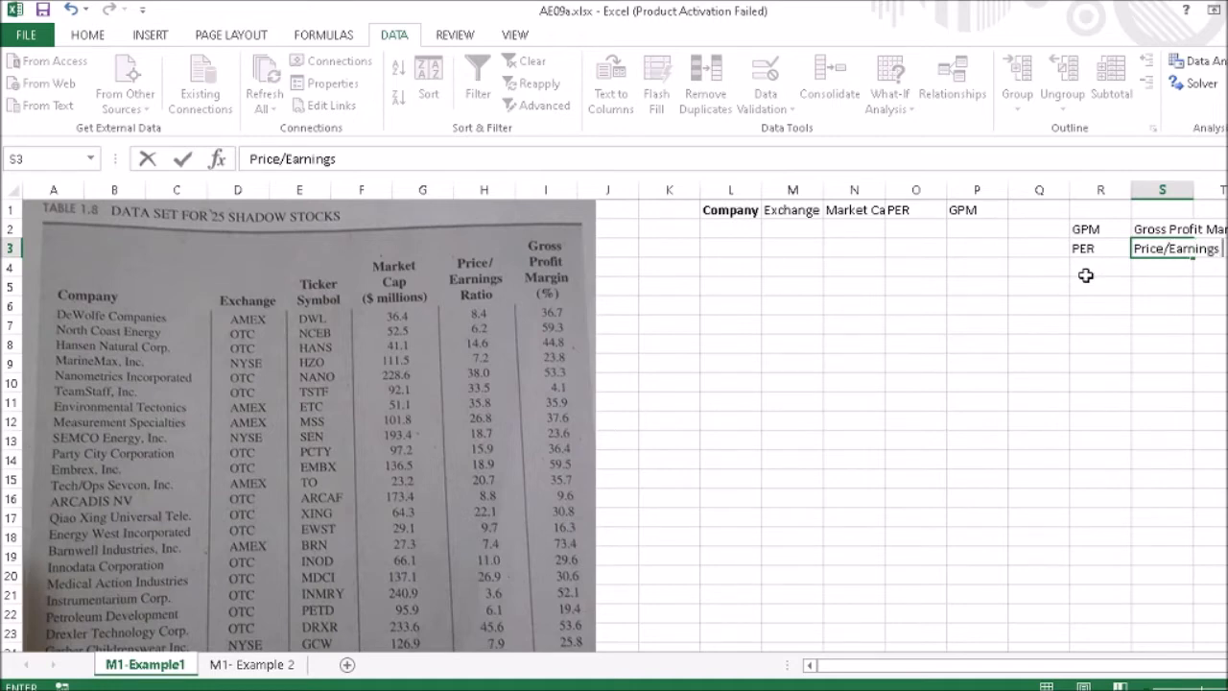
text( R)
click(1085, 276)
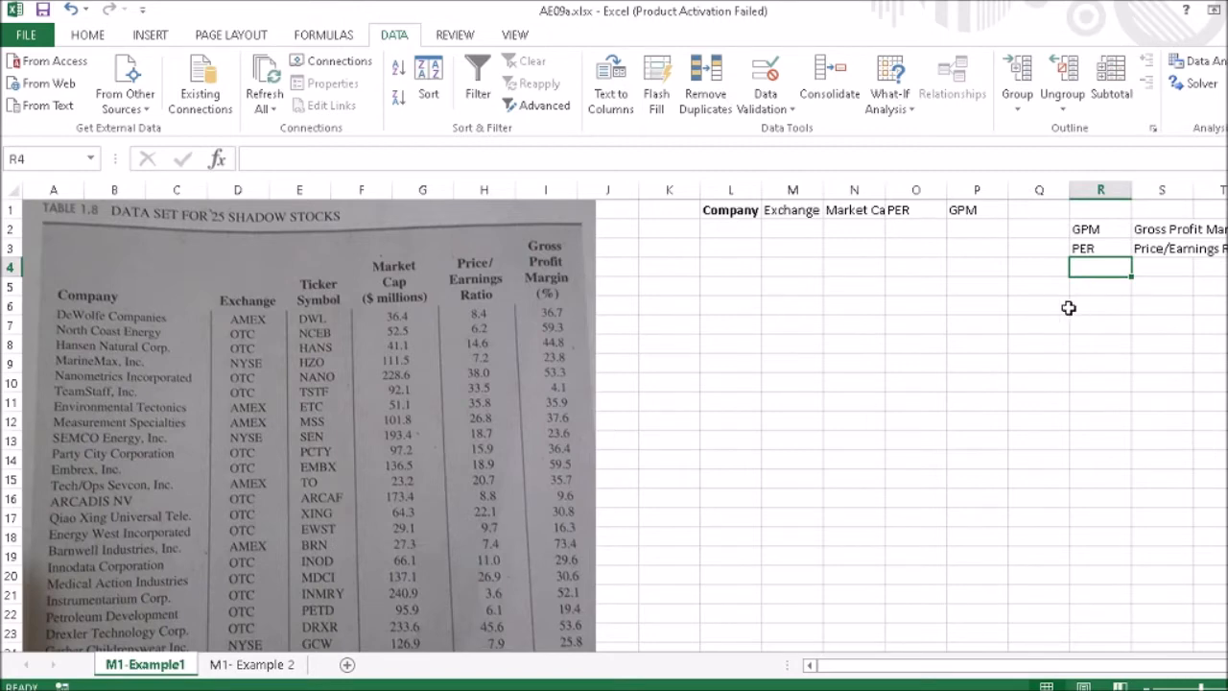
Shorten the N1 header to MC and add MC with its meaning, Market Cap in $ millions, to the legend in R4 and S4
click(850, 218)
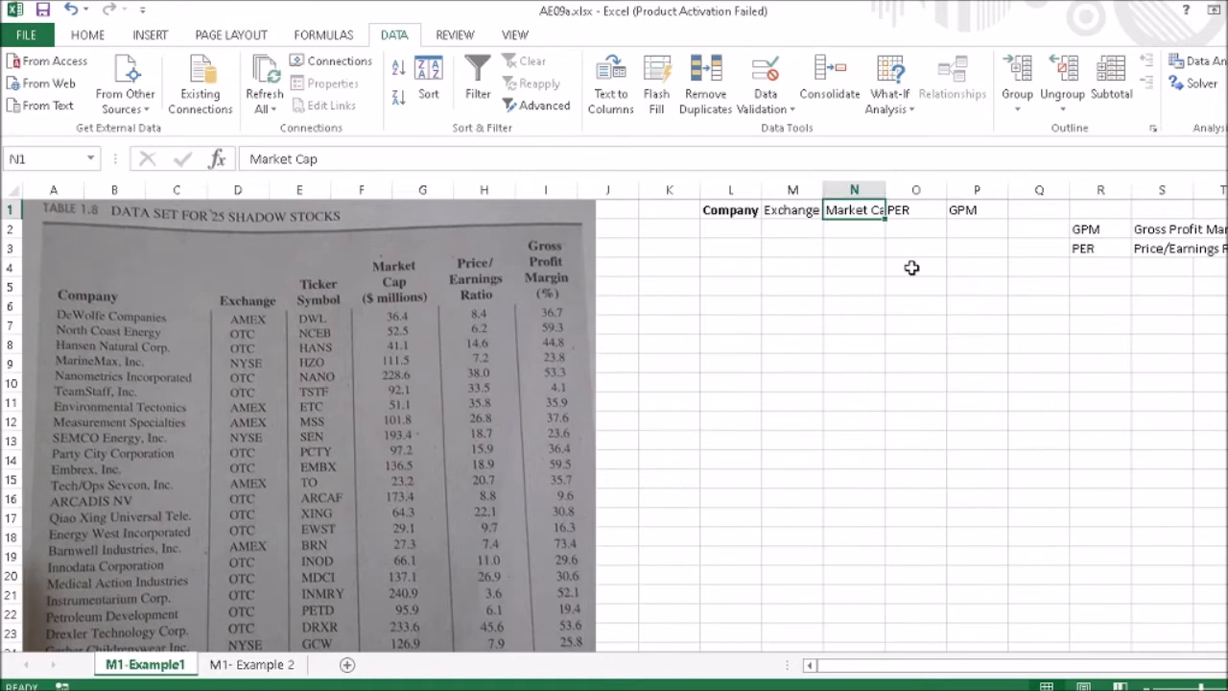
text(MC)
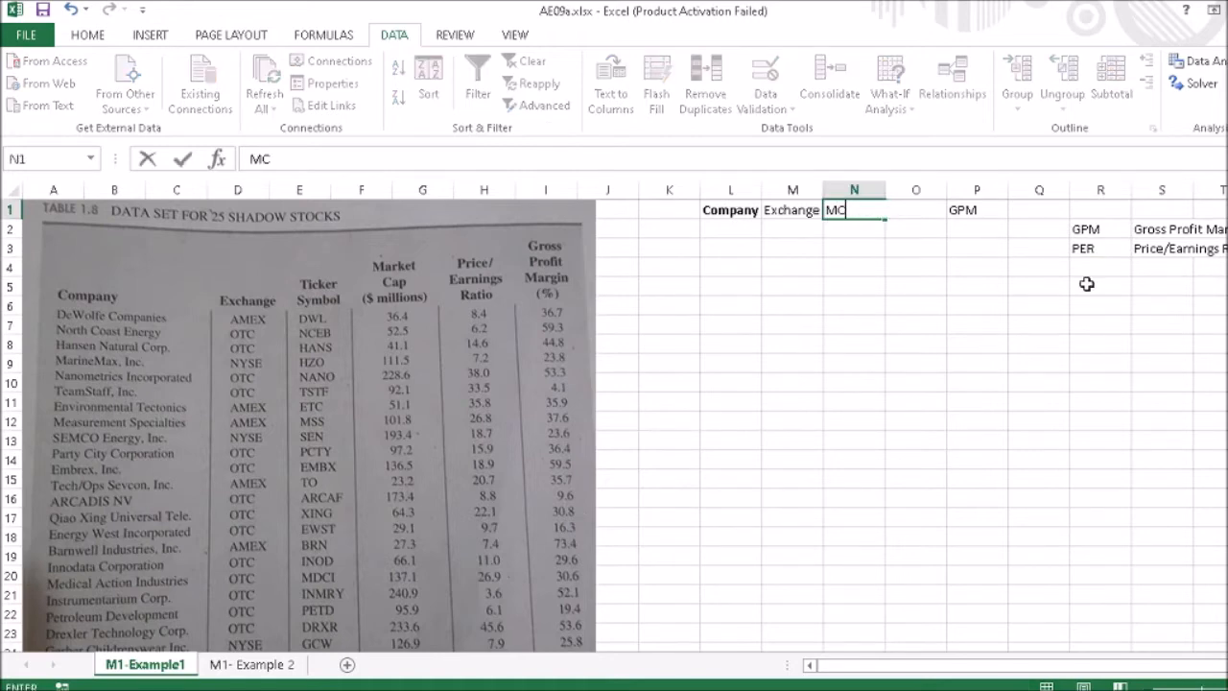
click(1085, 266)
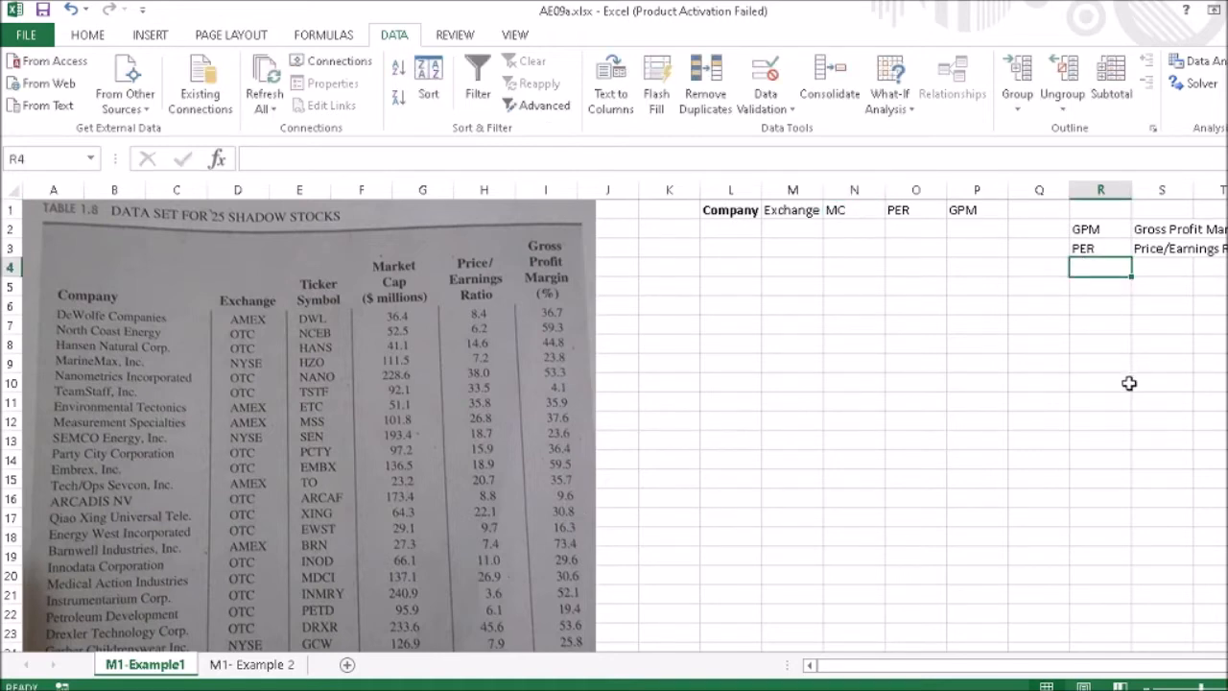
text(MC)
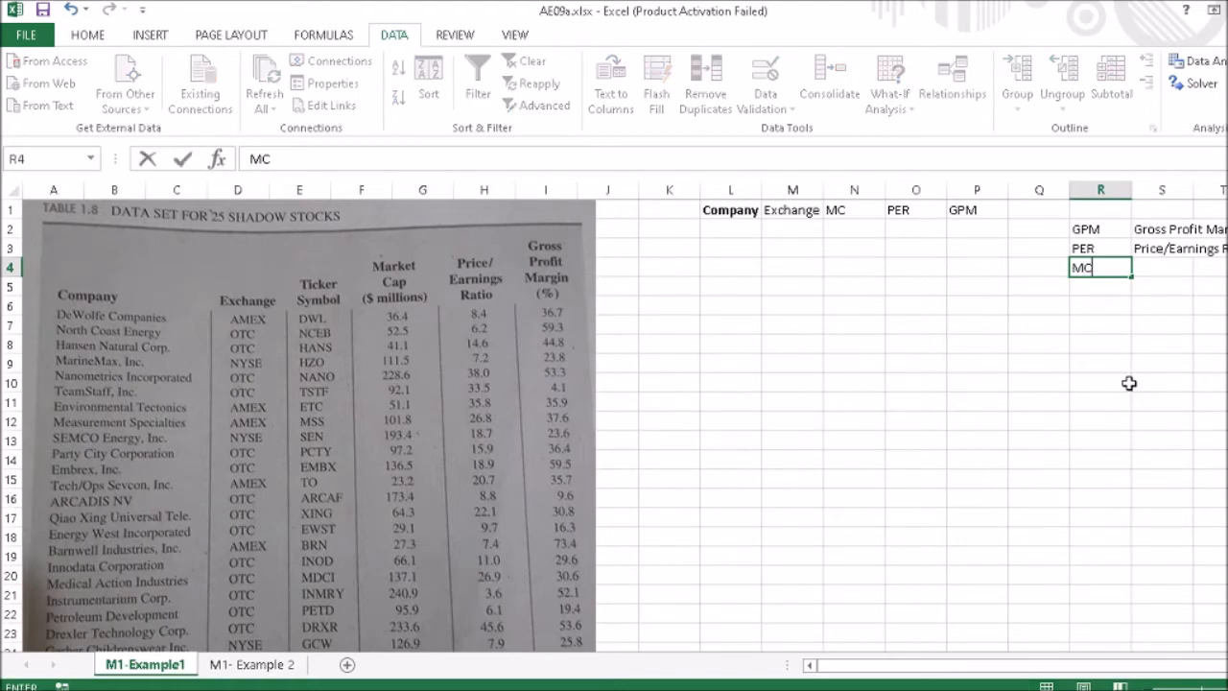
key(Tab)
text(M)
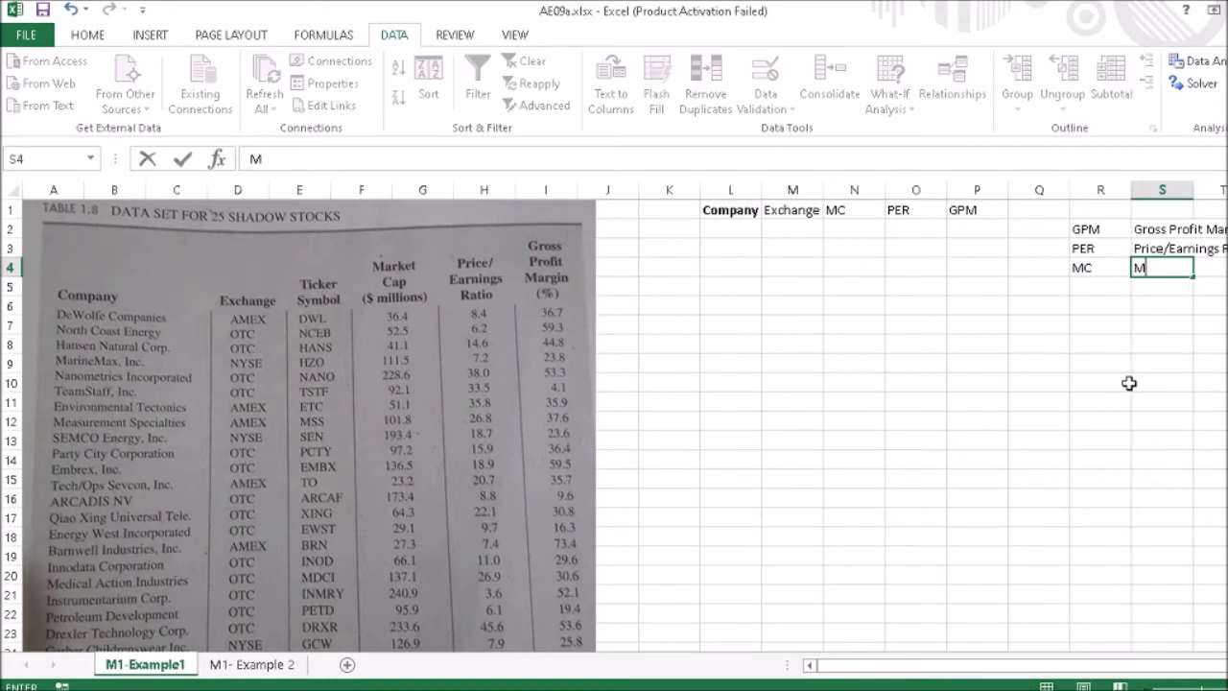
text(arket Cap in)
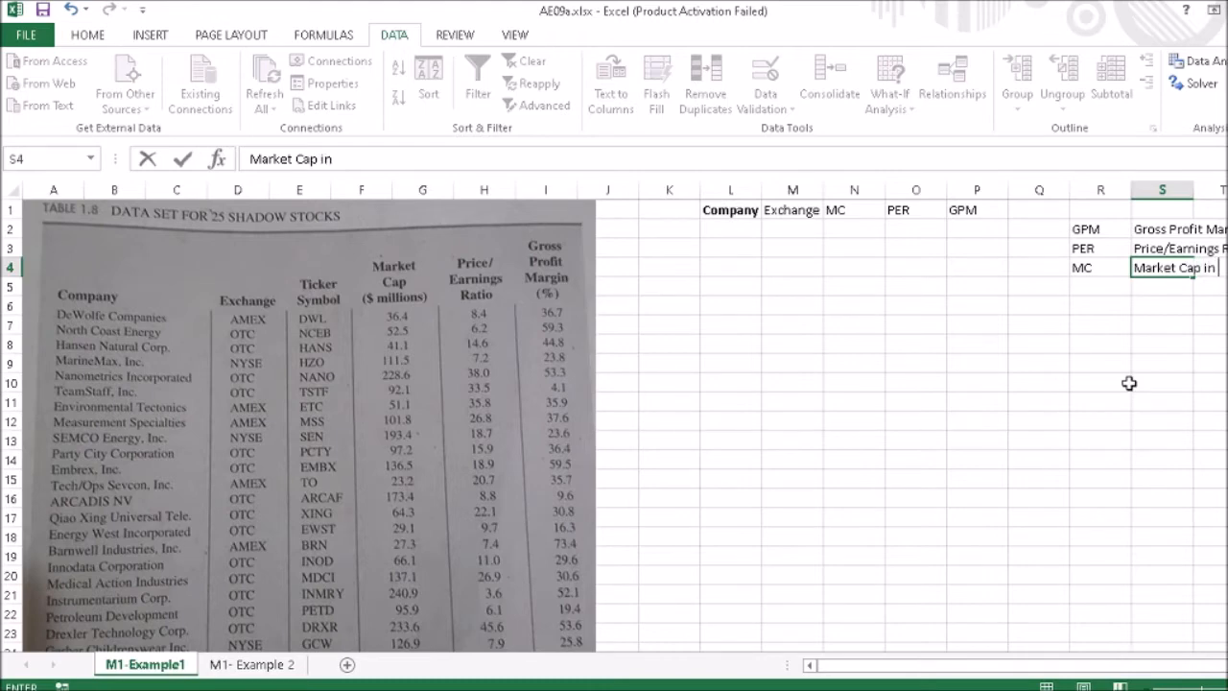
text( $ millions)
key(Return)
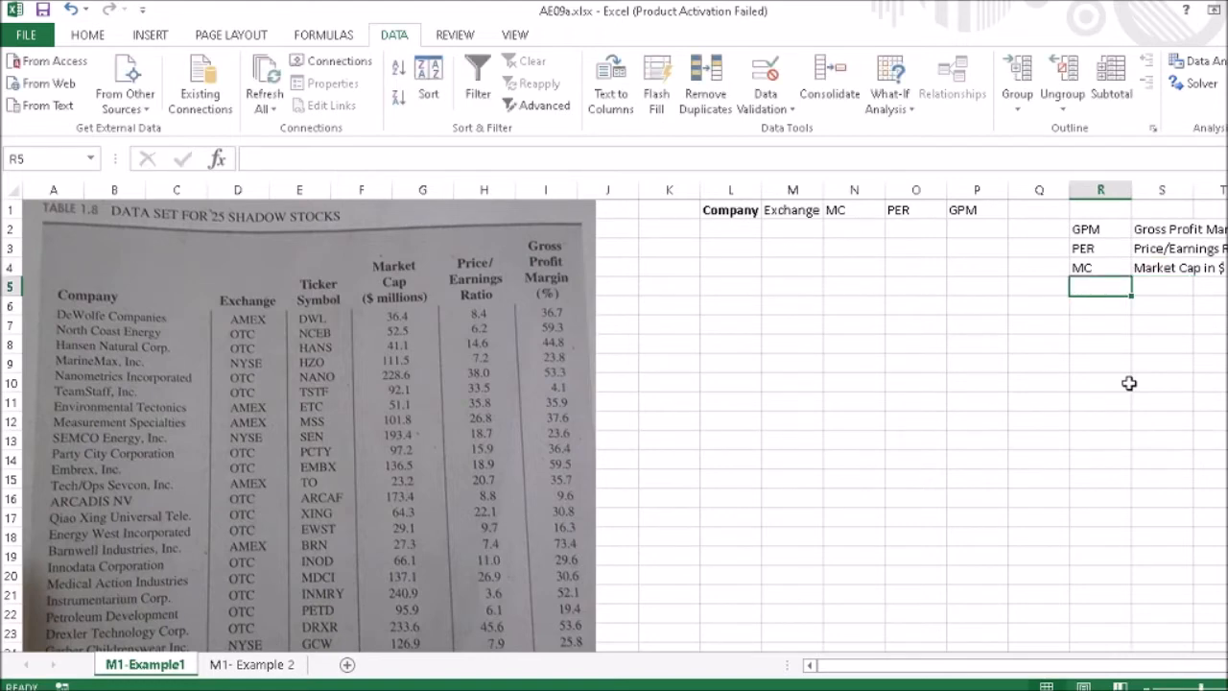
Make the legend abbreviations in R2:R5 and the column headers in L1:P1 bold
click(1100, 230)
drag(1099, 232, 1102, 280)
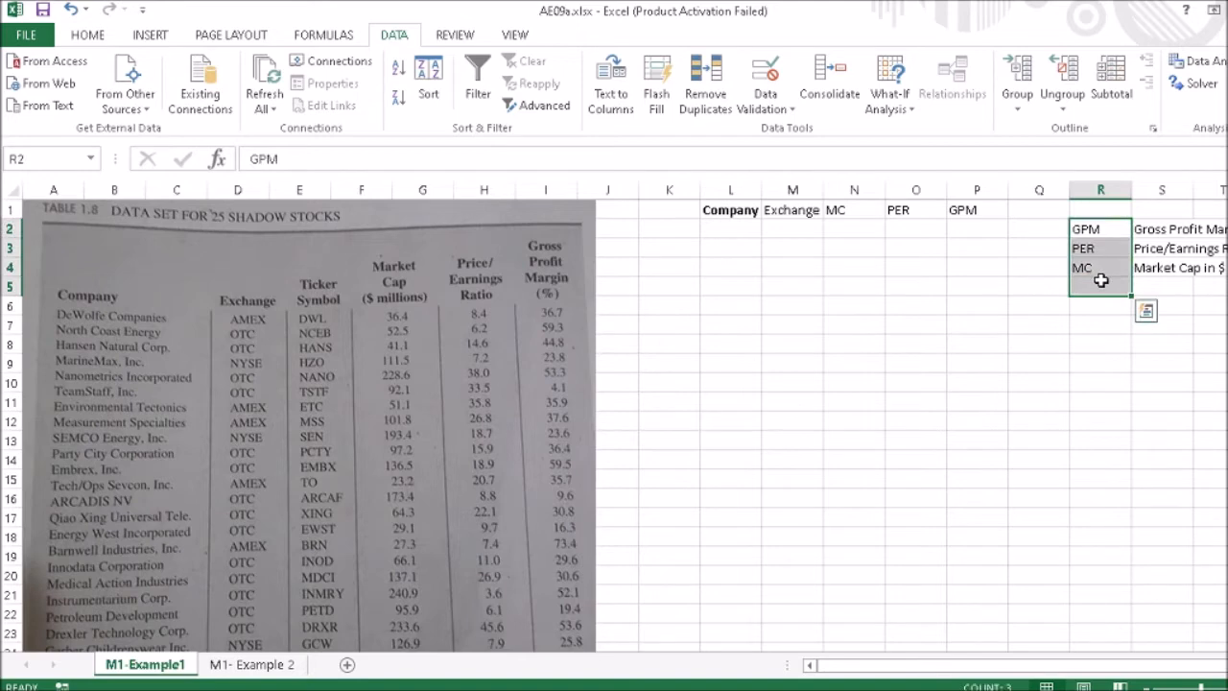
key(ctrl+b)
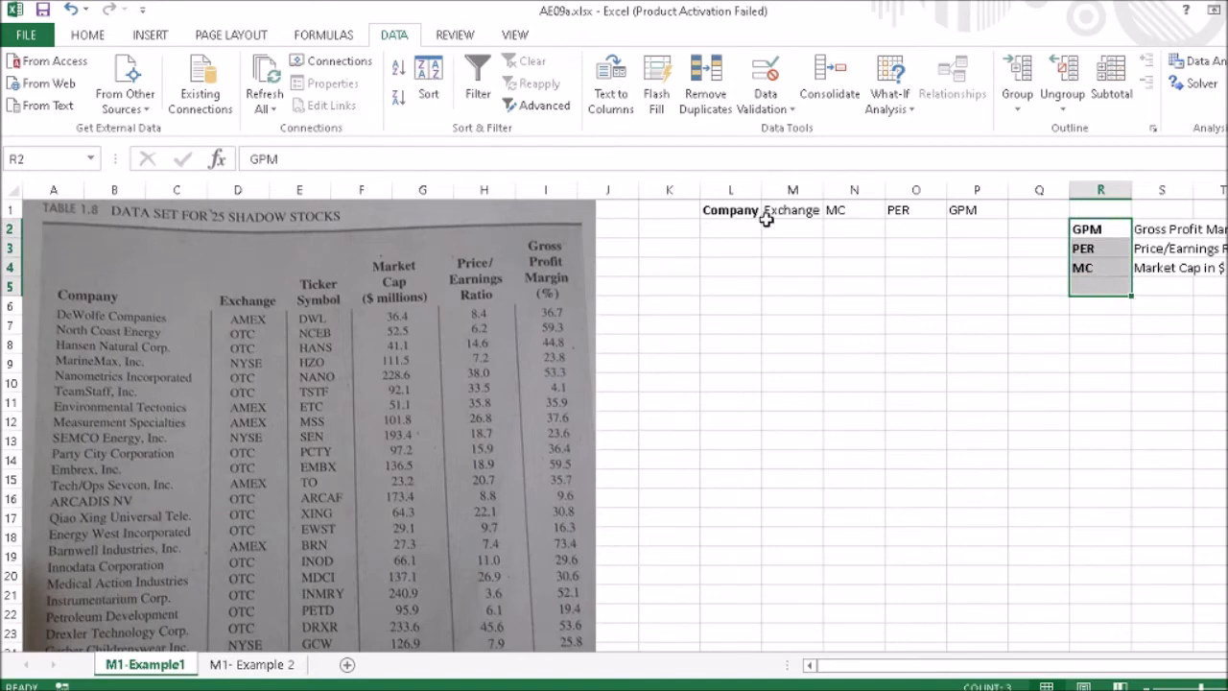
click(731, 209)
drag(731, 209, 983, 211)
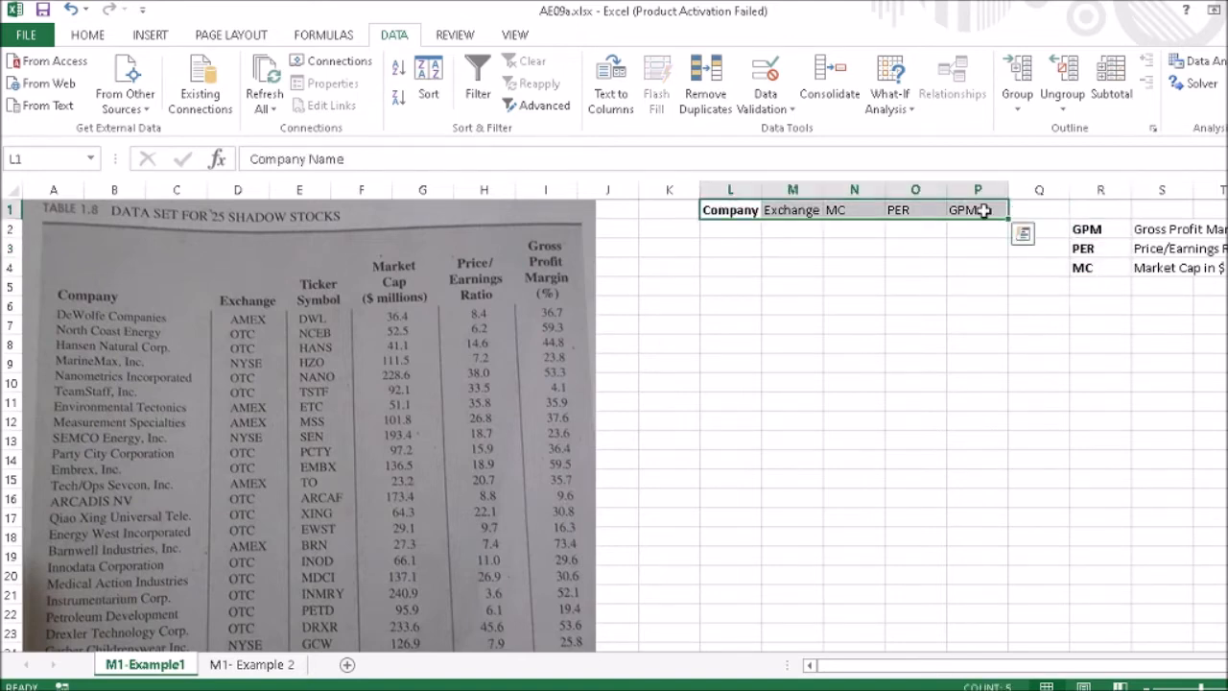
key(ctrl+b)
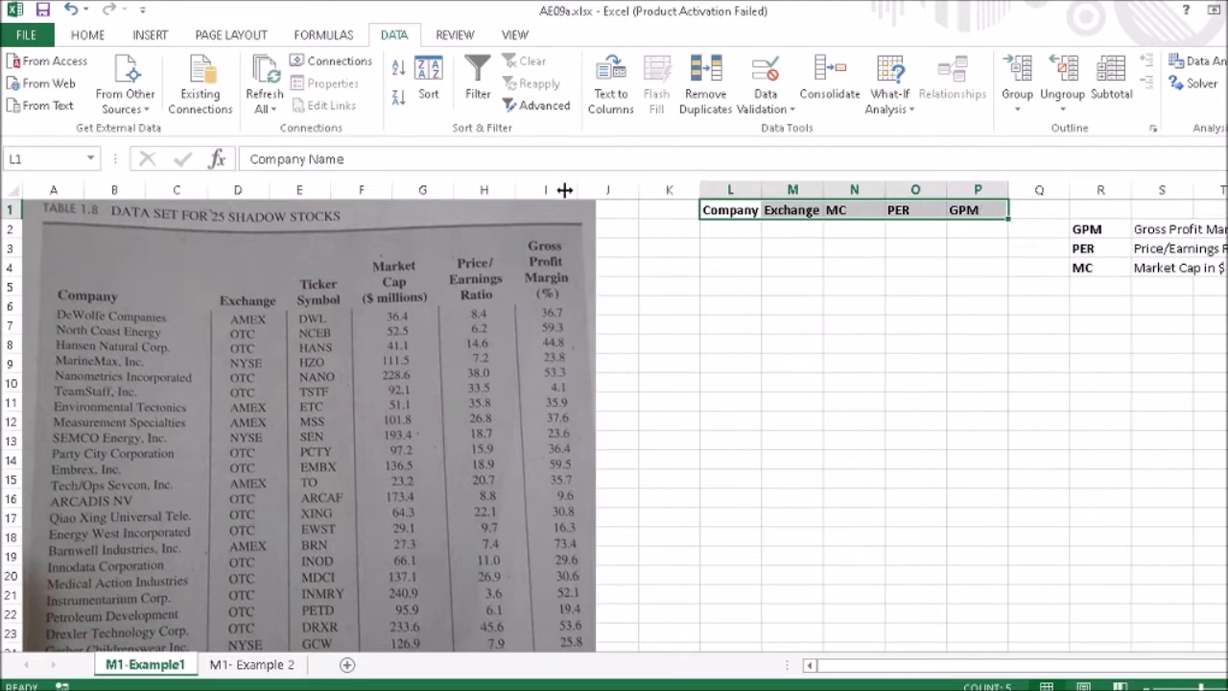
Center the headers in L1:P1 and widen columns L to P
click(88, 37)
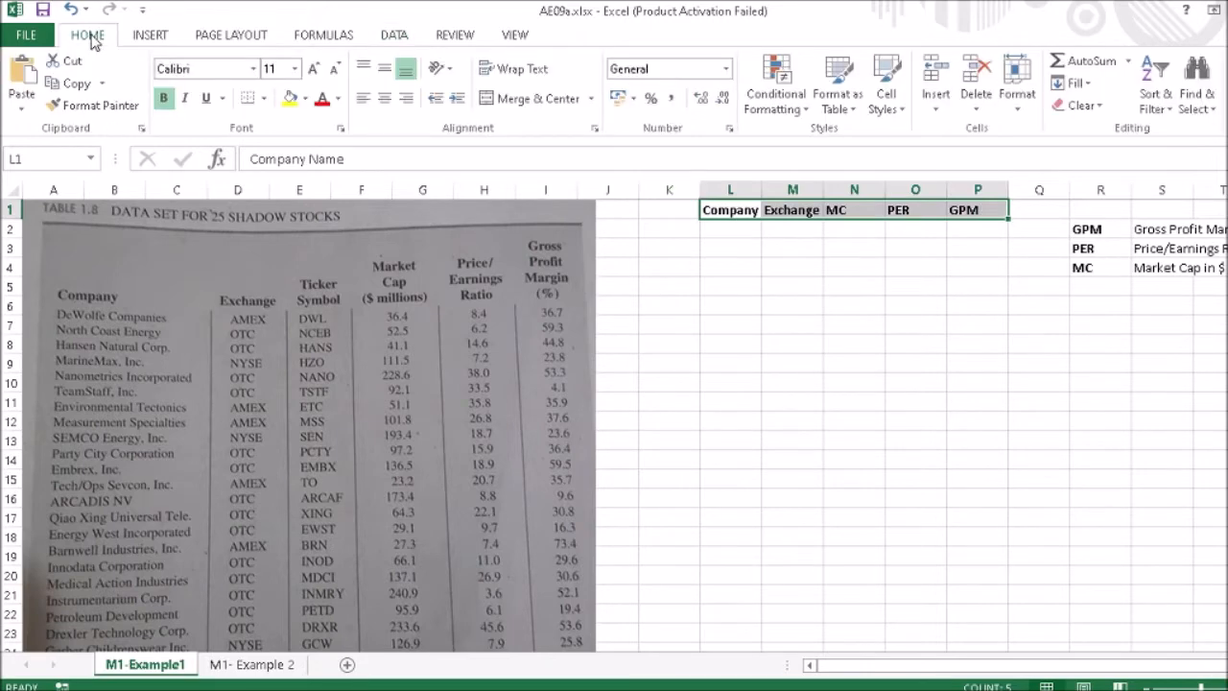
click(386, 101)
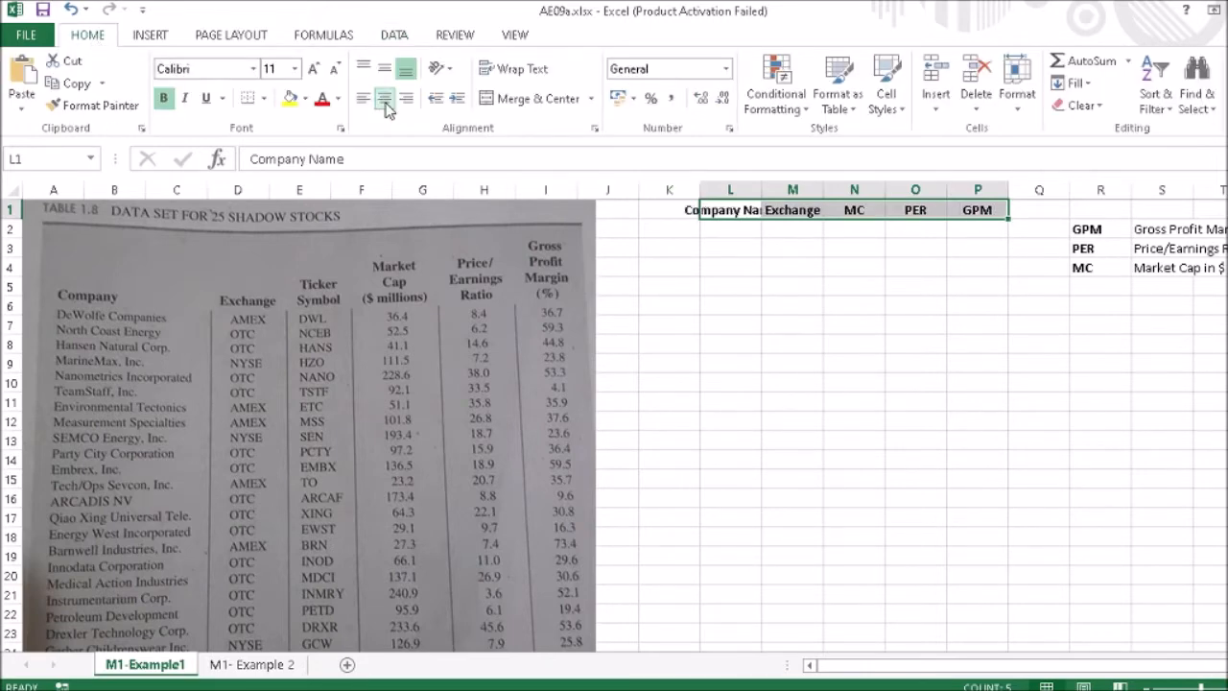
drag(701, 191, 778, 190)
drag(660, 190, 699, 190)
drag(881, 190, 1201, 190)
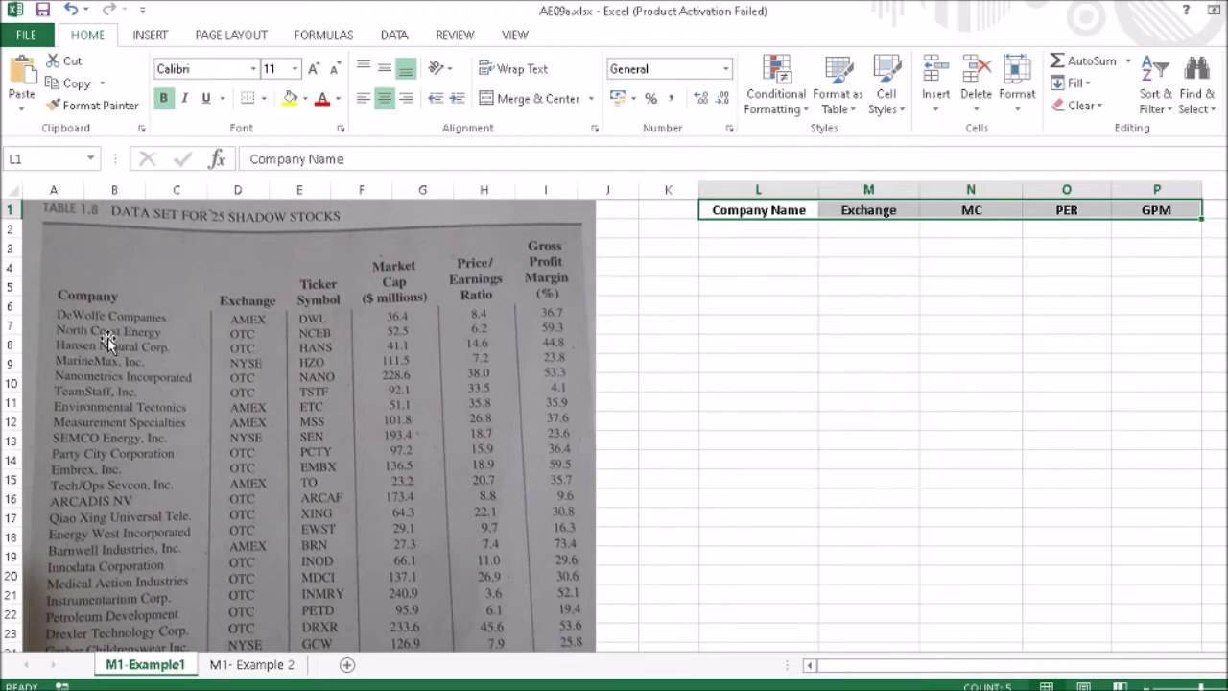
Enter the first stock's record in L2:P2: DeWolfe, AMEX, 36.4, 8.4 and 36.7
click(727, 234)
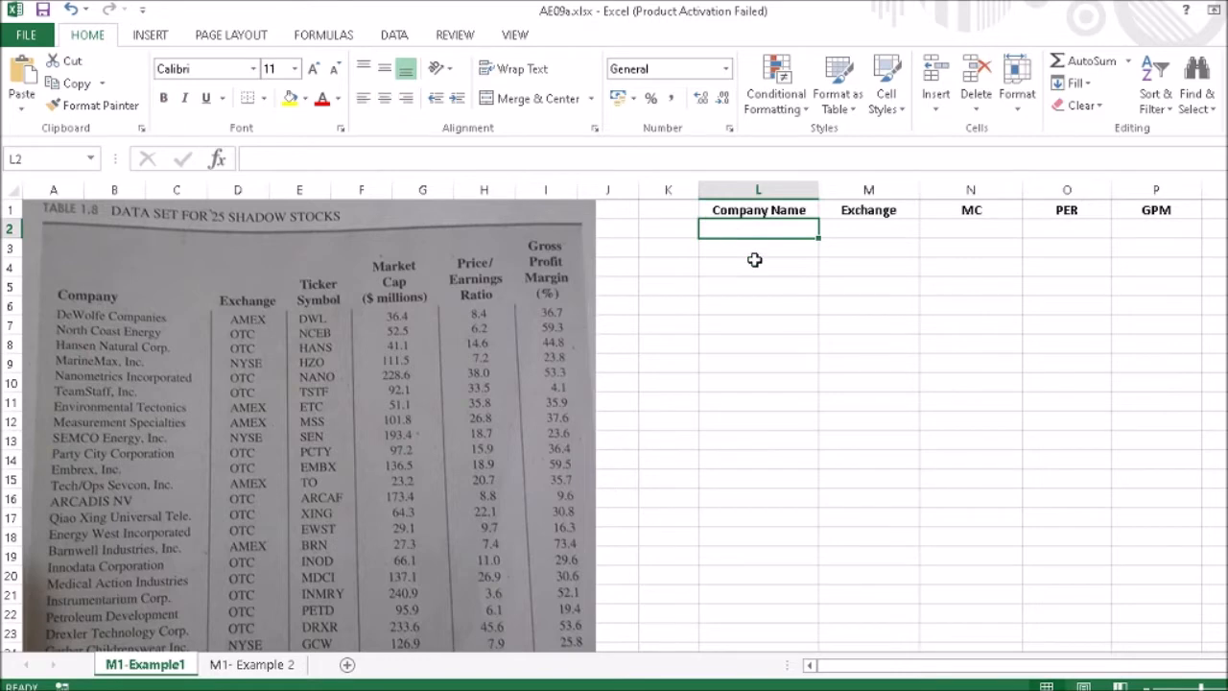
text(DeWolfe)
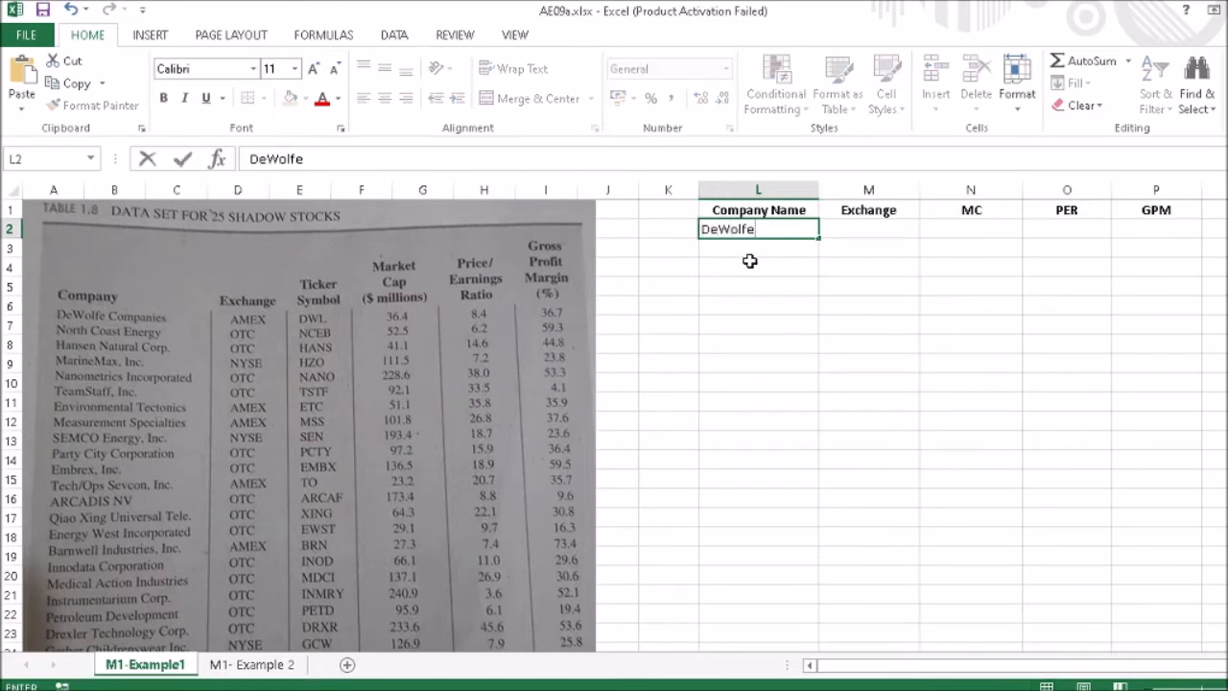
key(Tab)
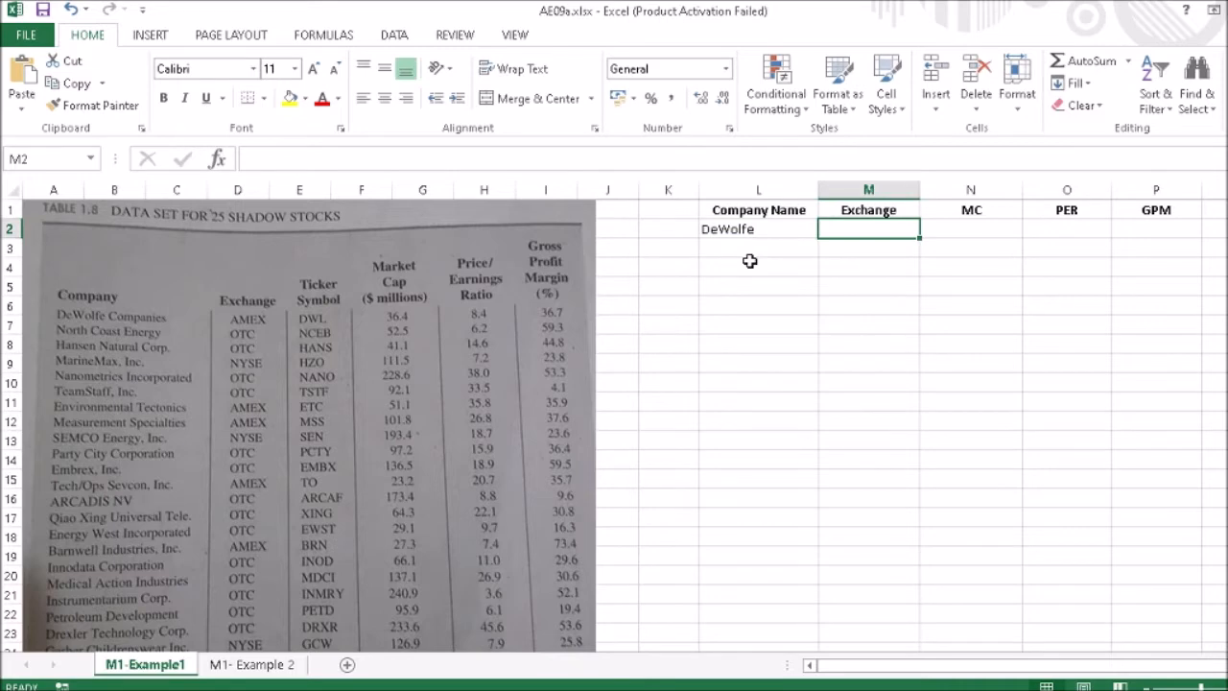
text(AM)
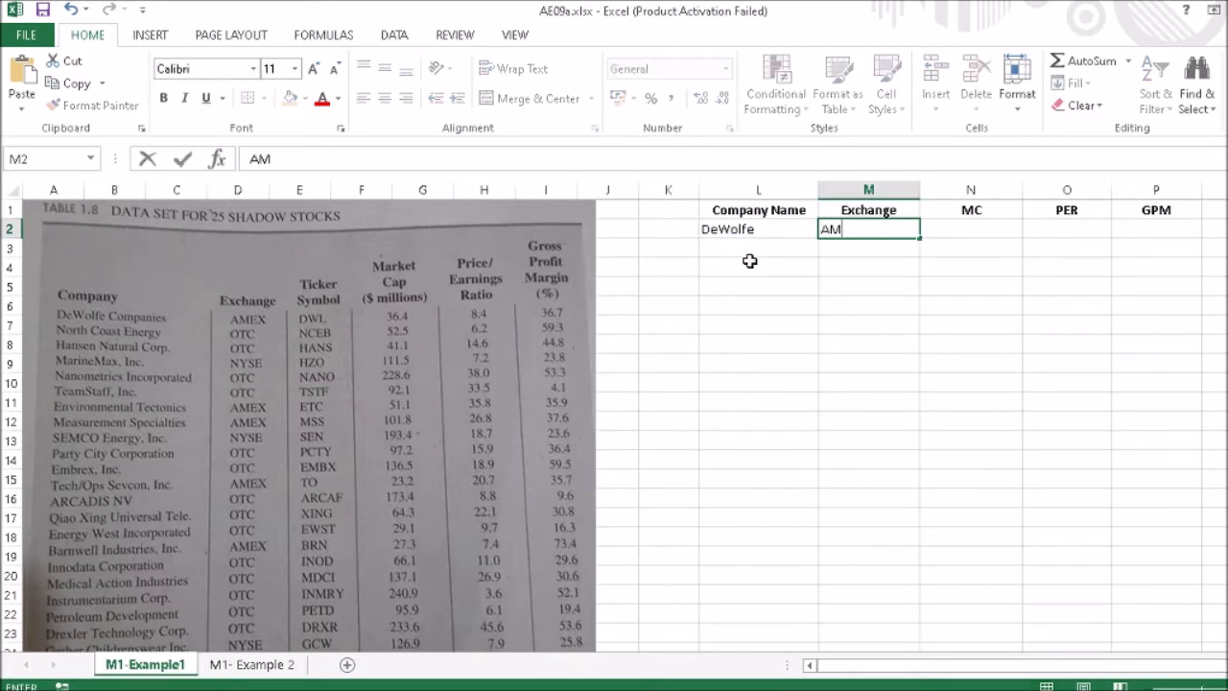
text(EX)
key(Tab)
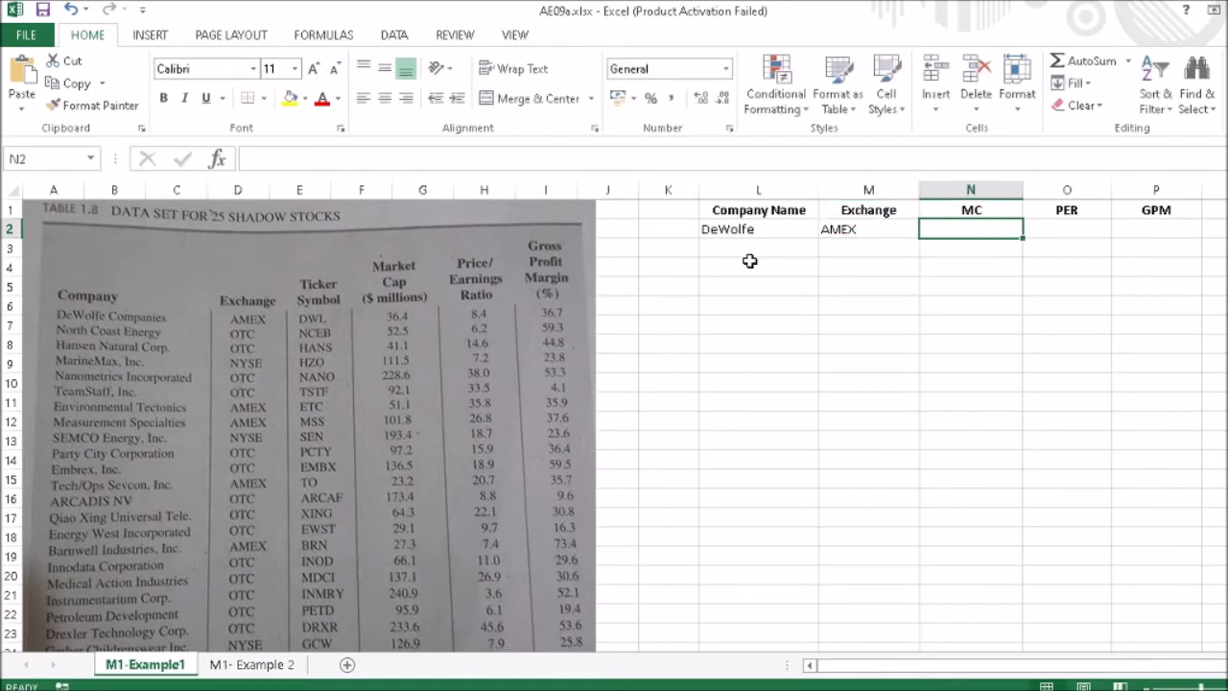
text(36.4)
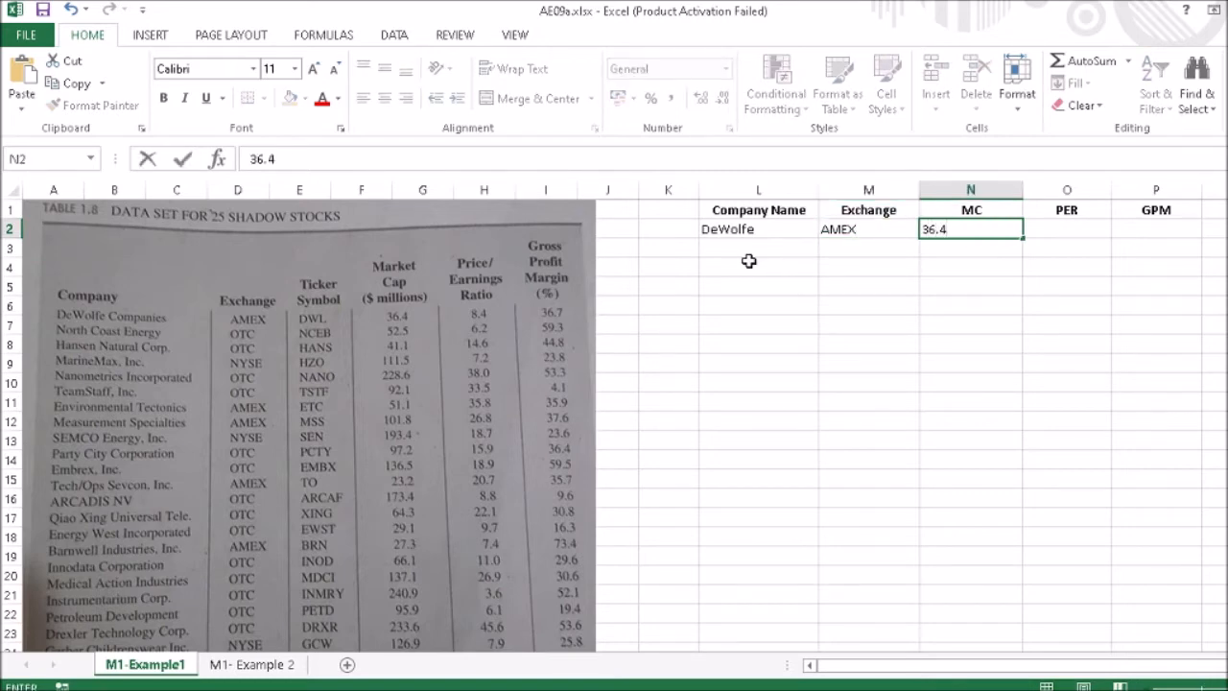
key(Tab)
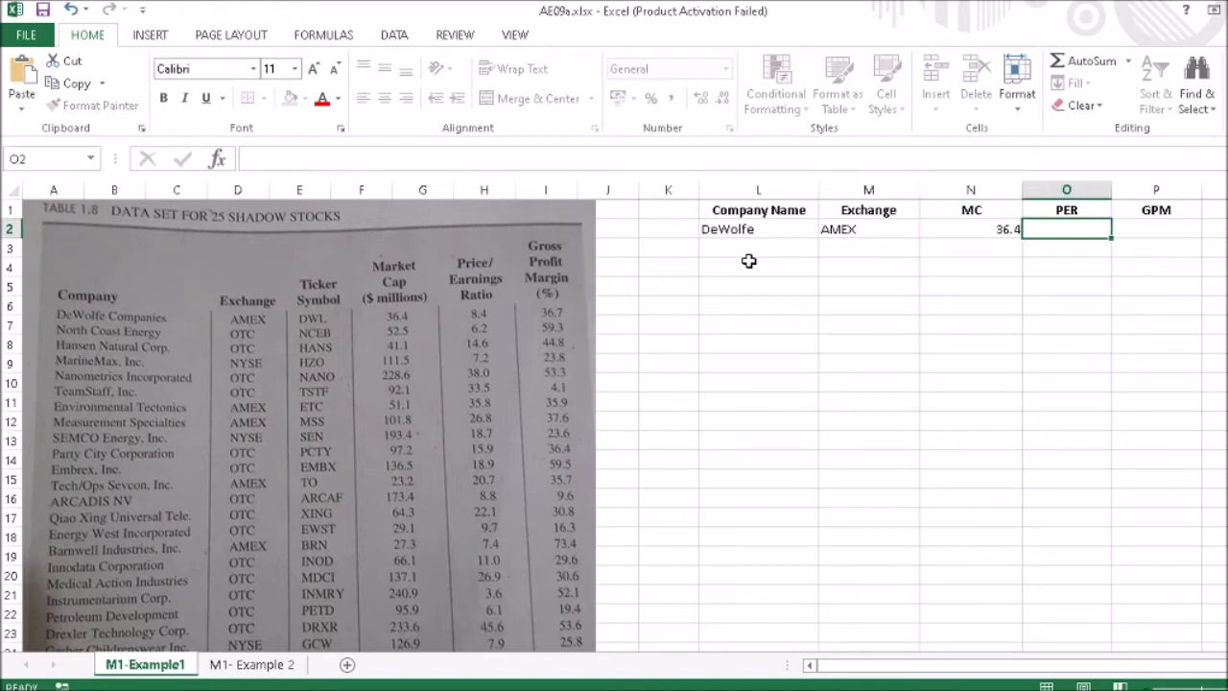
text(8.4)
key(Tab)
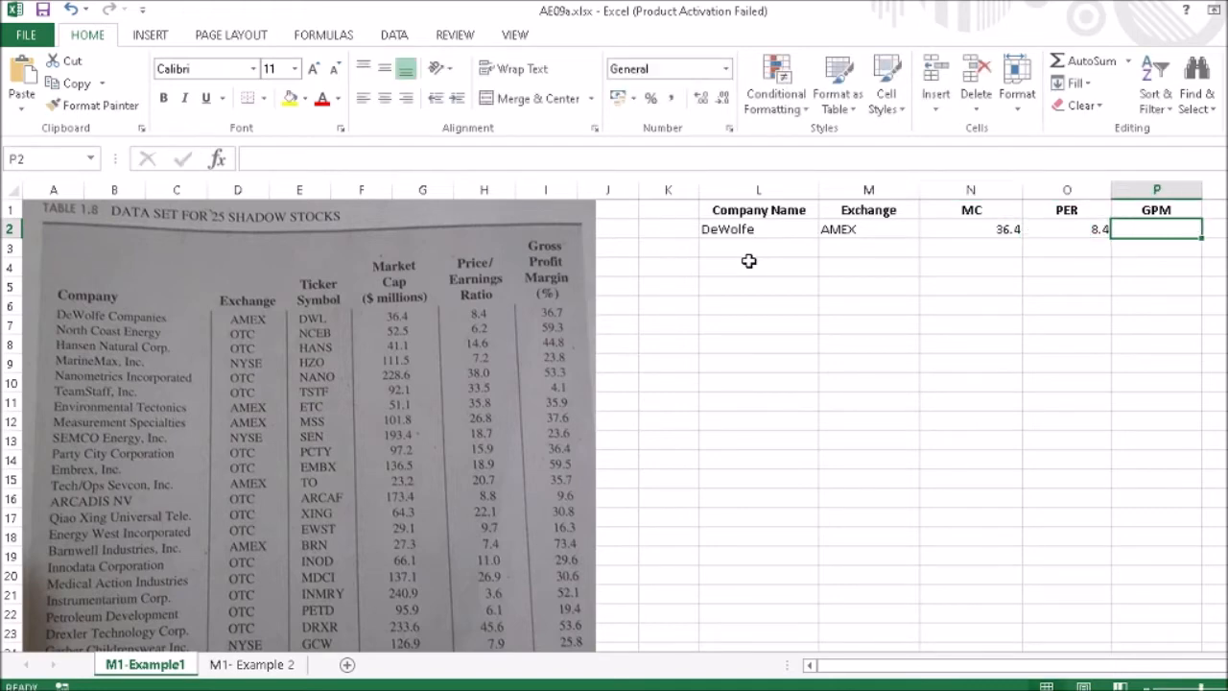
text(36.7)
key(Return)
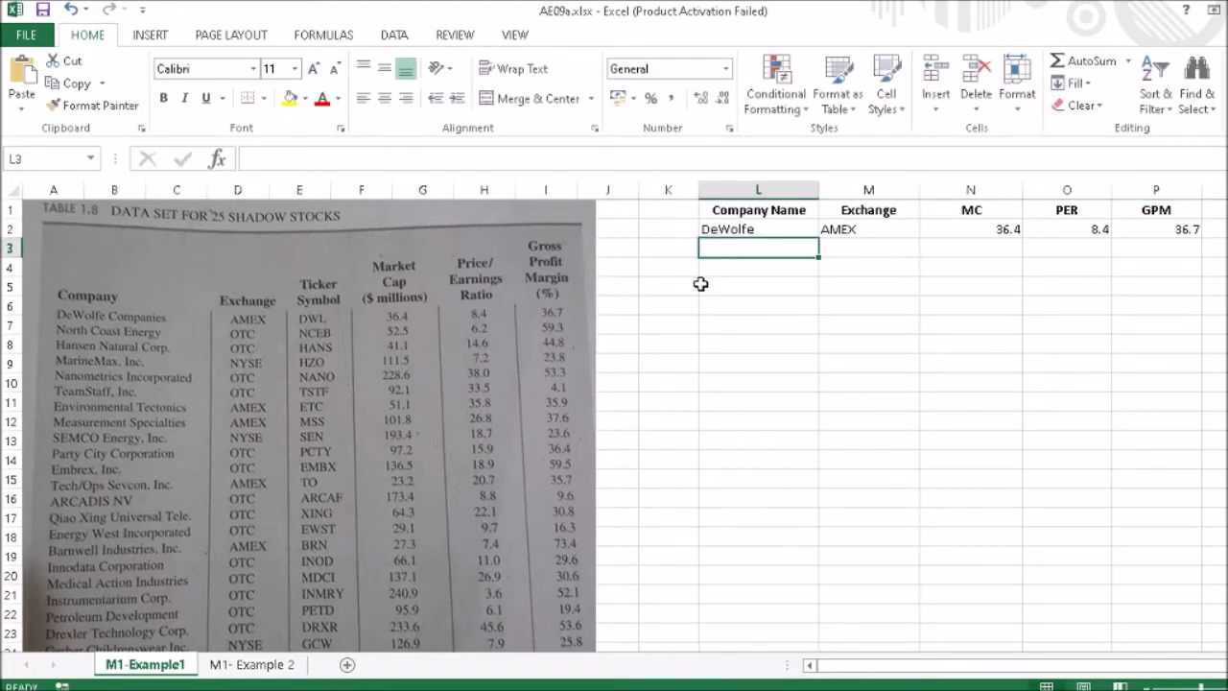
Enter Nort in L3 and replace the company name in L2 with the ticker symbol DWL
text(Nort)
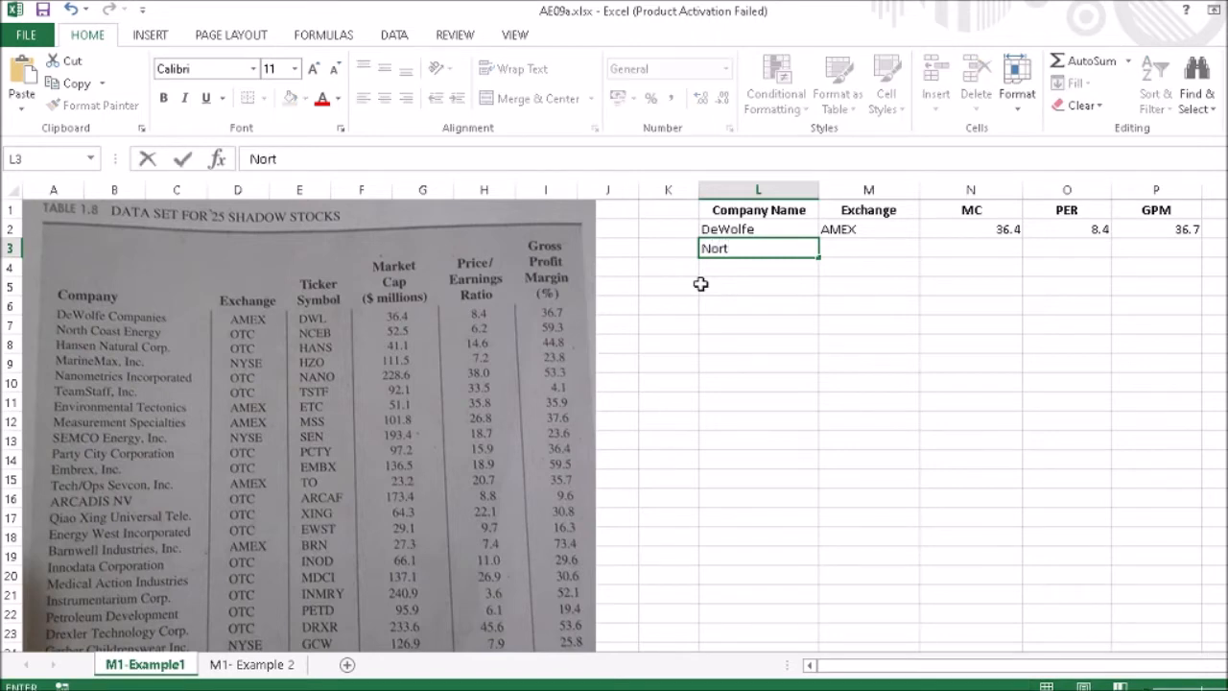
click(721, 228)
text(D)
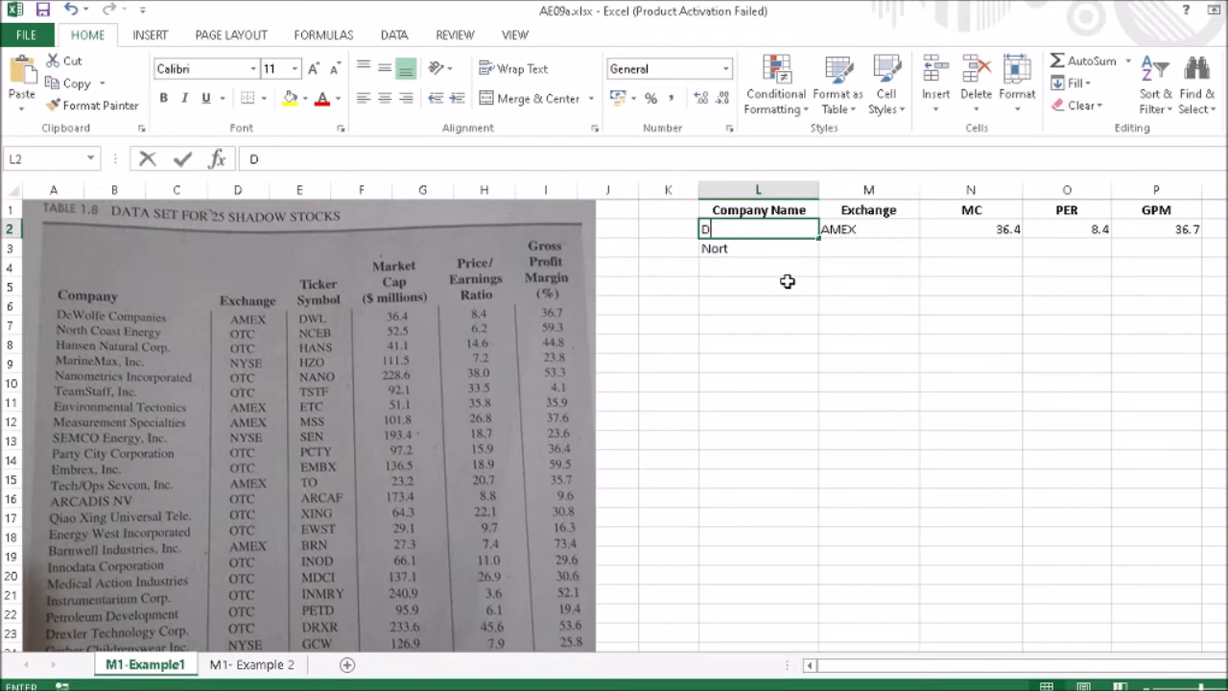
text(WL)
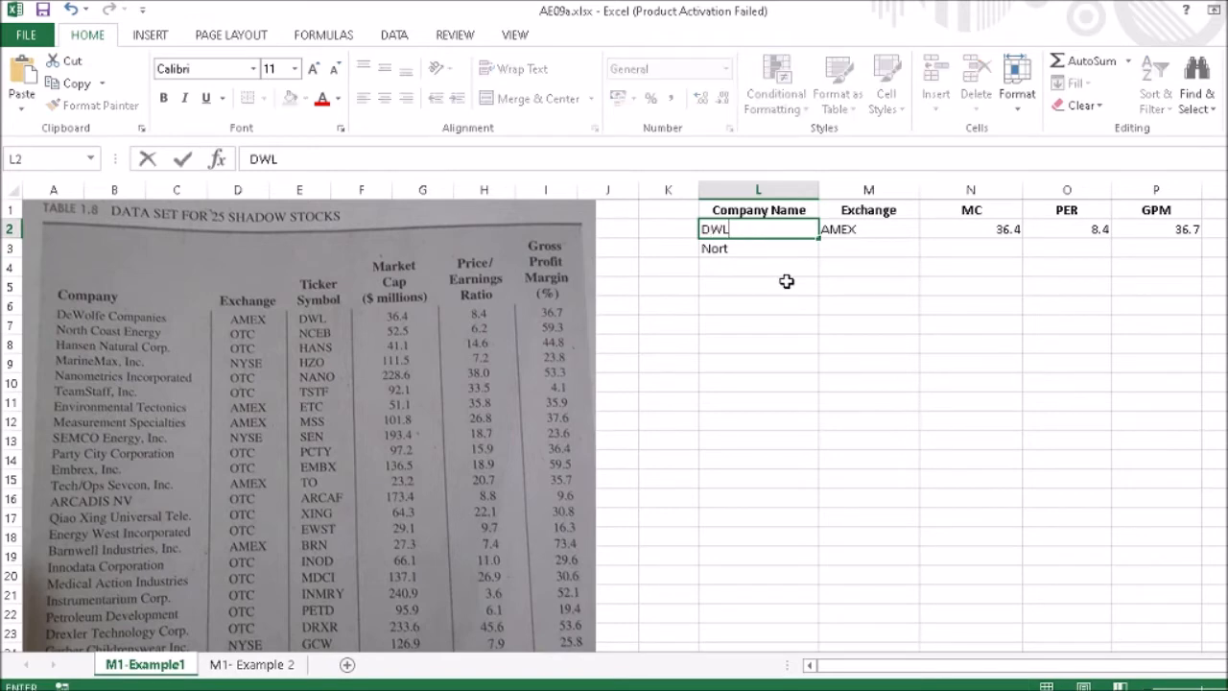
key(Return)
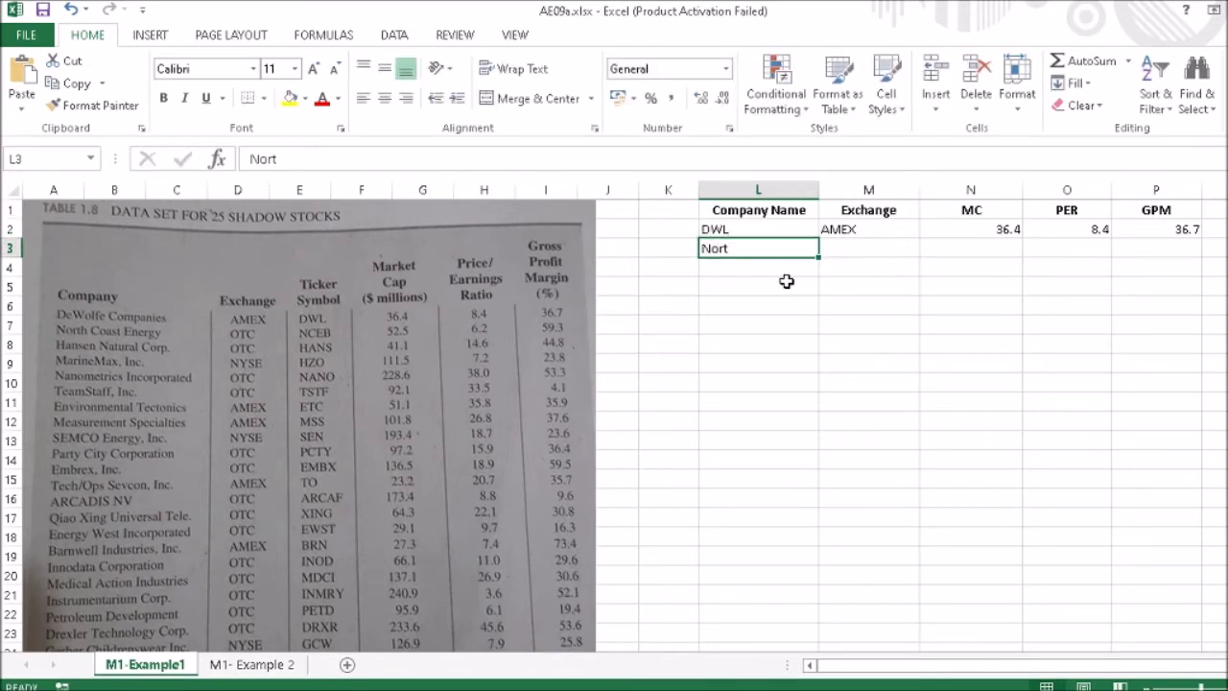
Replace the entry in L3 with the ticker symbol NCEB and enter OTC as its exchange in M3
text(NCEB)
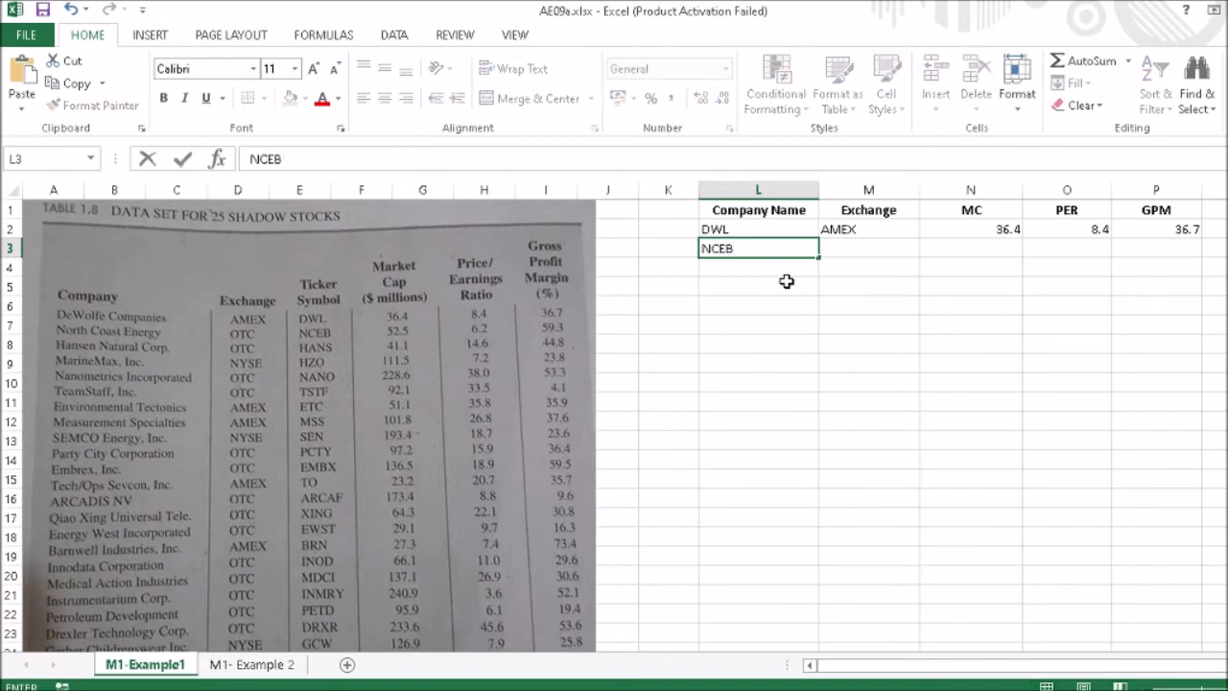
key(Tab)
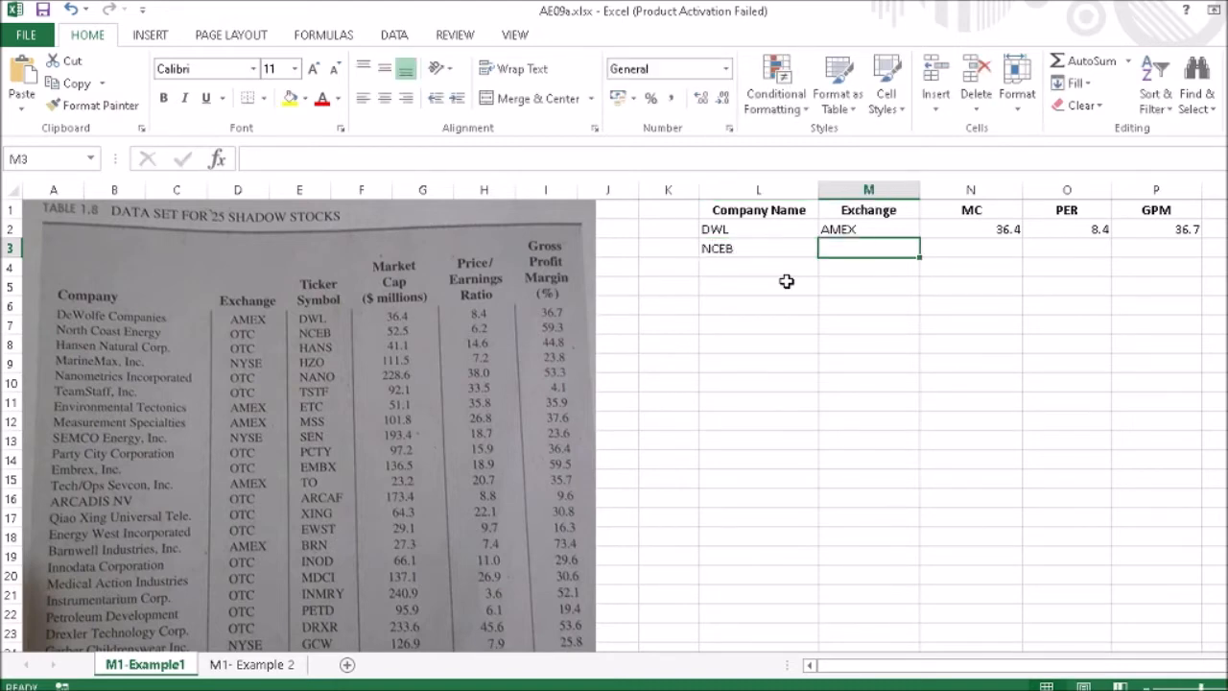
text(Oz)
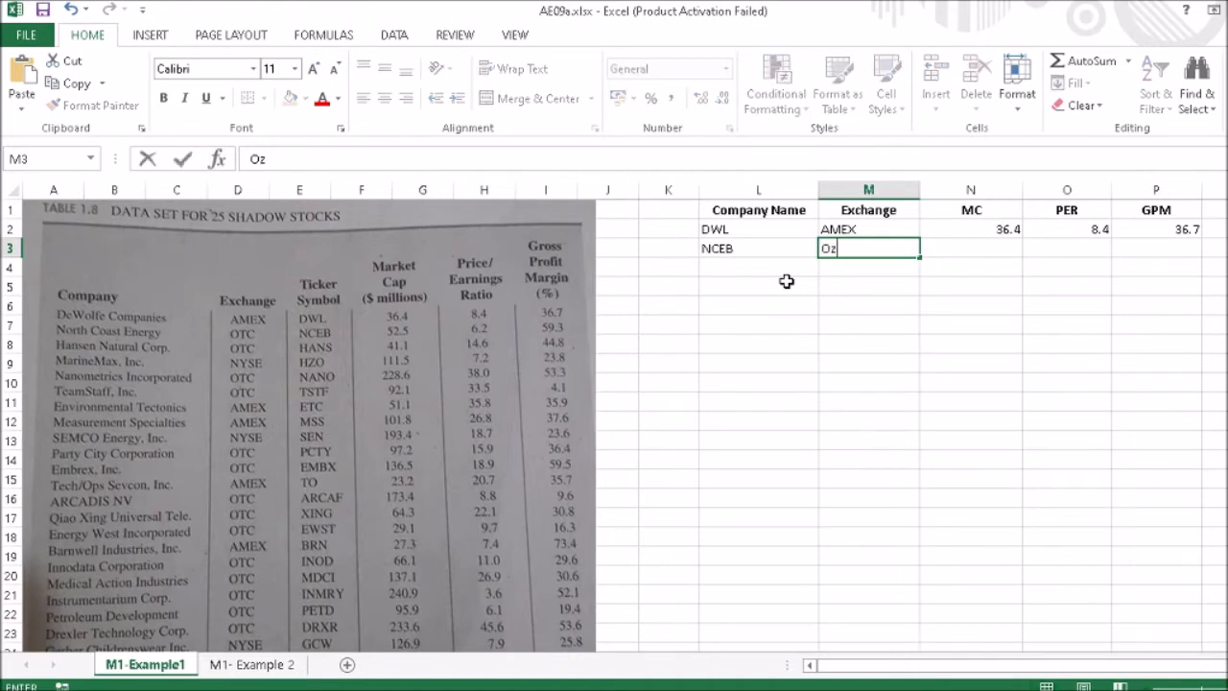
text(TC=)
key(BackSpace)
key(BackSpace)
key(BackSpace)
key(BackSpace)
text(TC)
key(Tab)
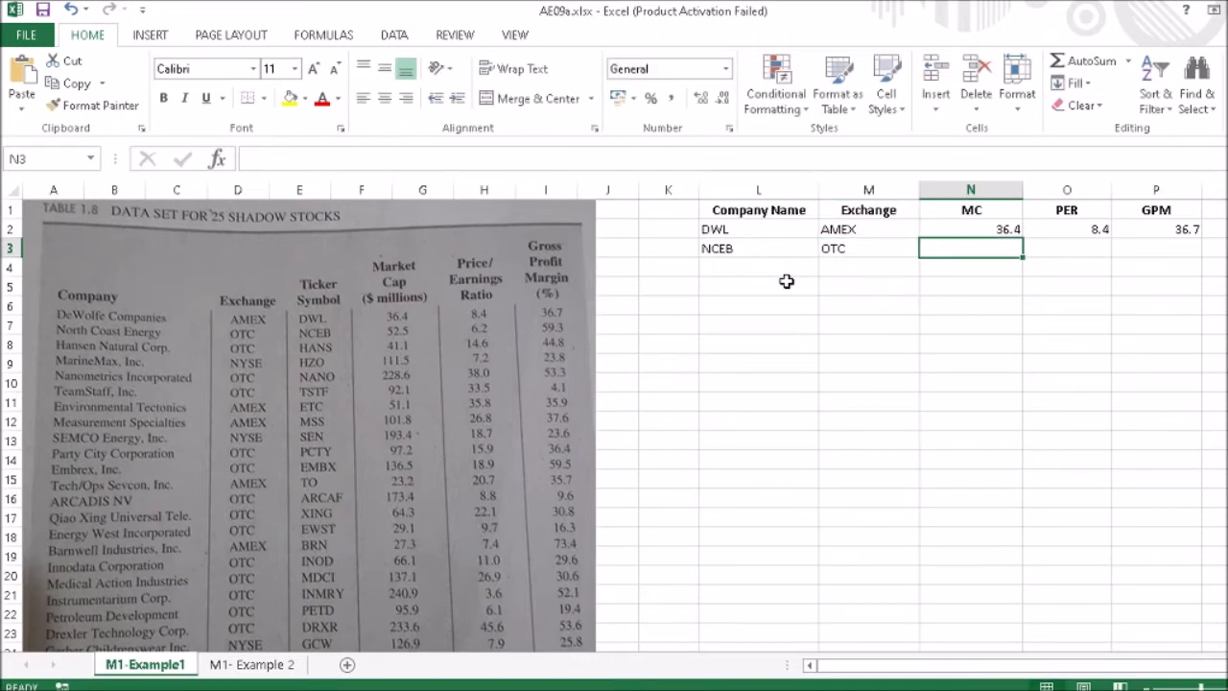
Enter NCEB's figures in N3:P3: market cap 52.5, price/earnings ratio 6.2 and gross profit margin 59.3
text(52.5)
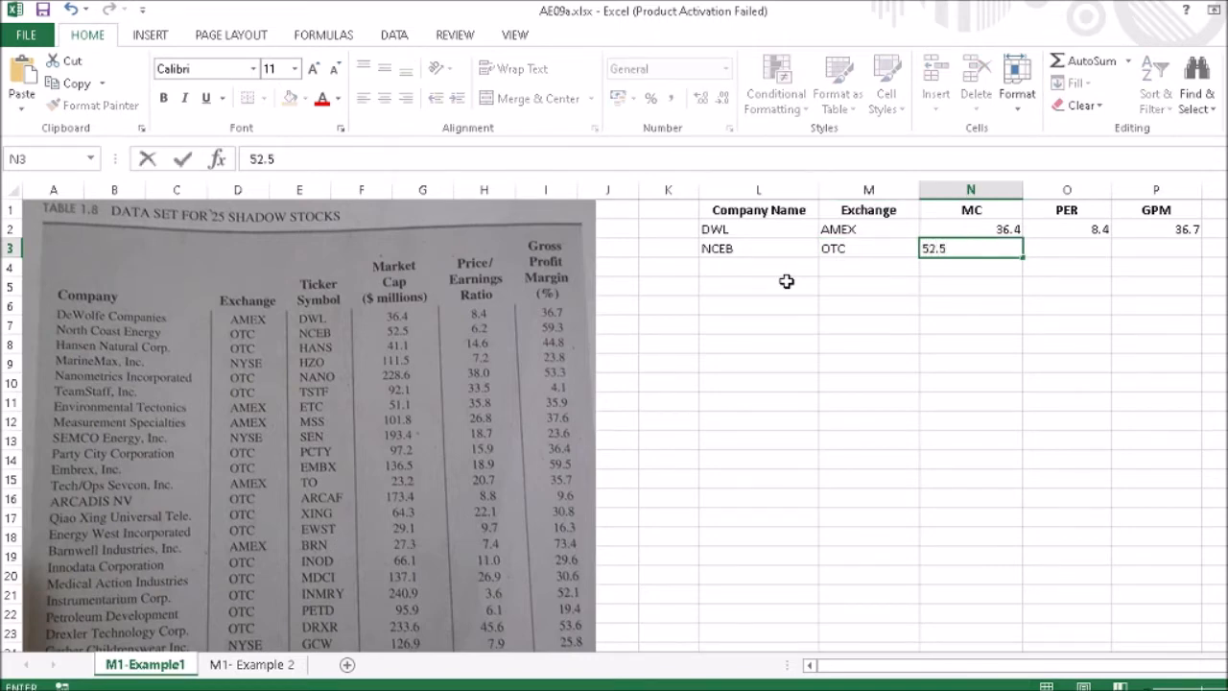
key(Tab)
text(6)
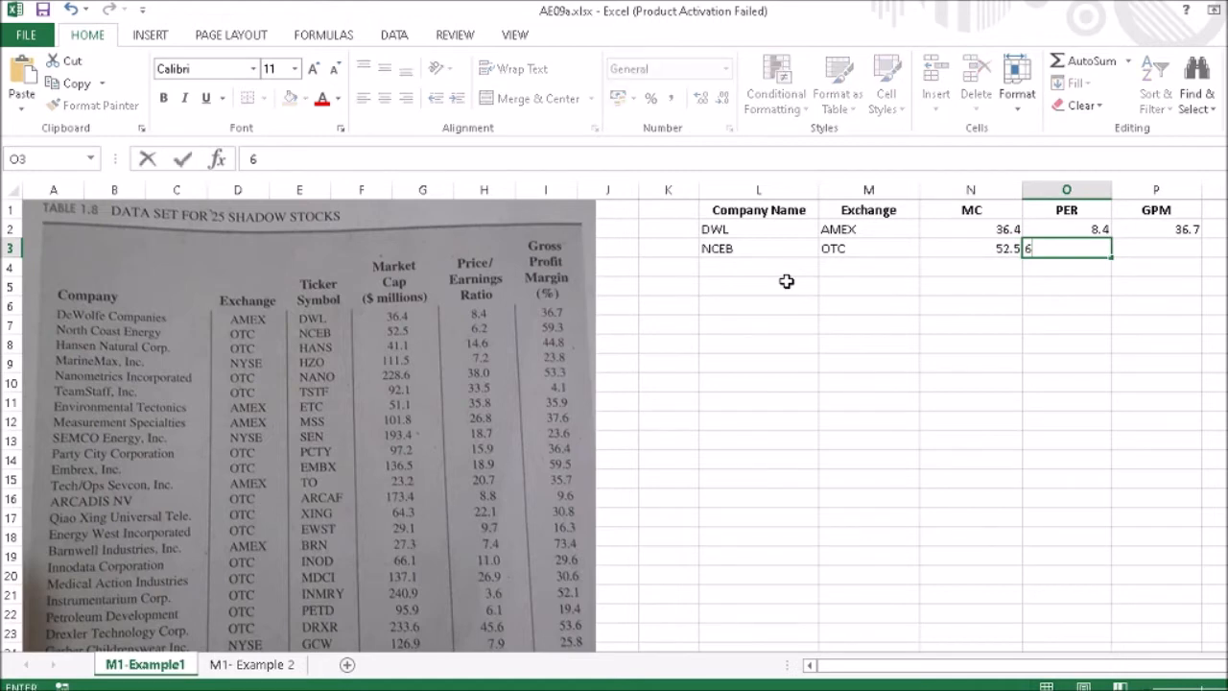
text(.2)
key(Tab)
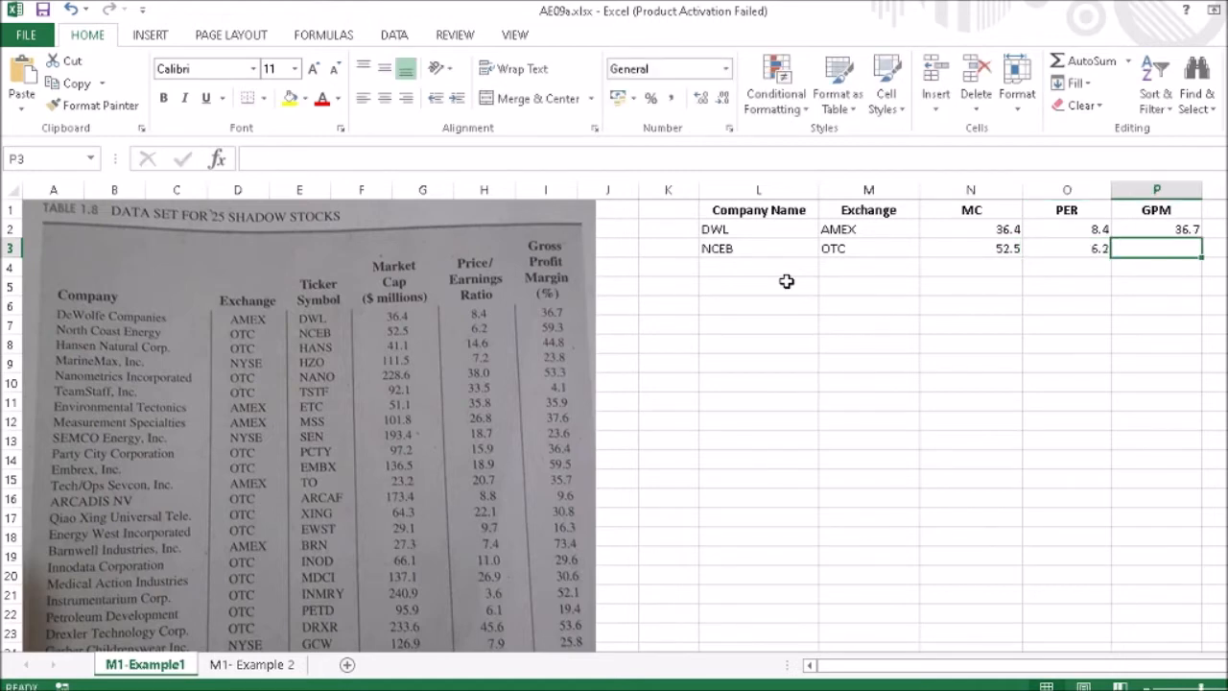
text(59.3)
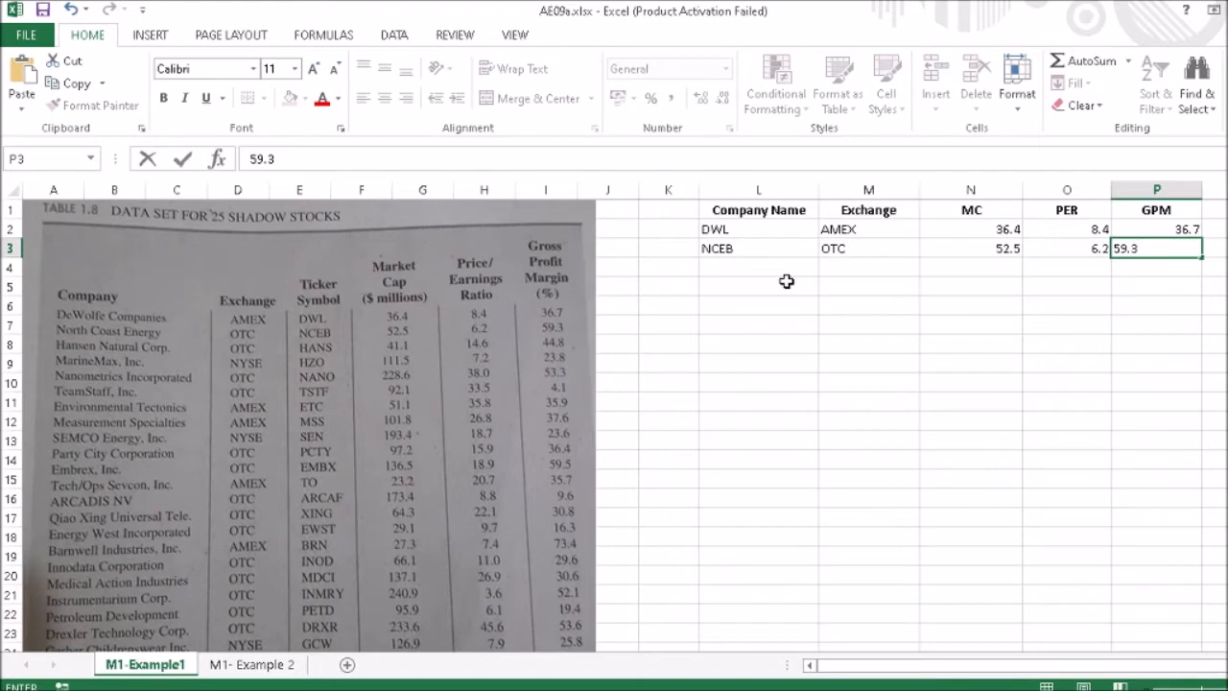
key(Return)
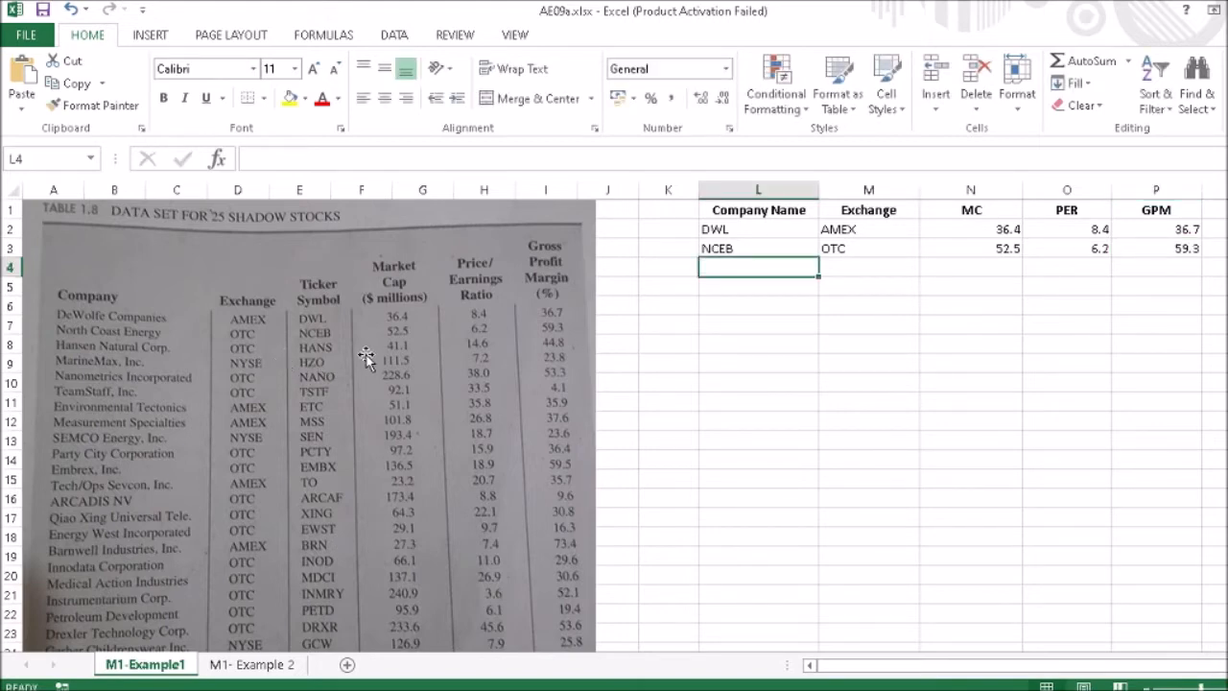
Start the third stock's record in row 4 with HANS in L4, OTC in M4 and 41 in N4
text(HANS)
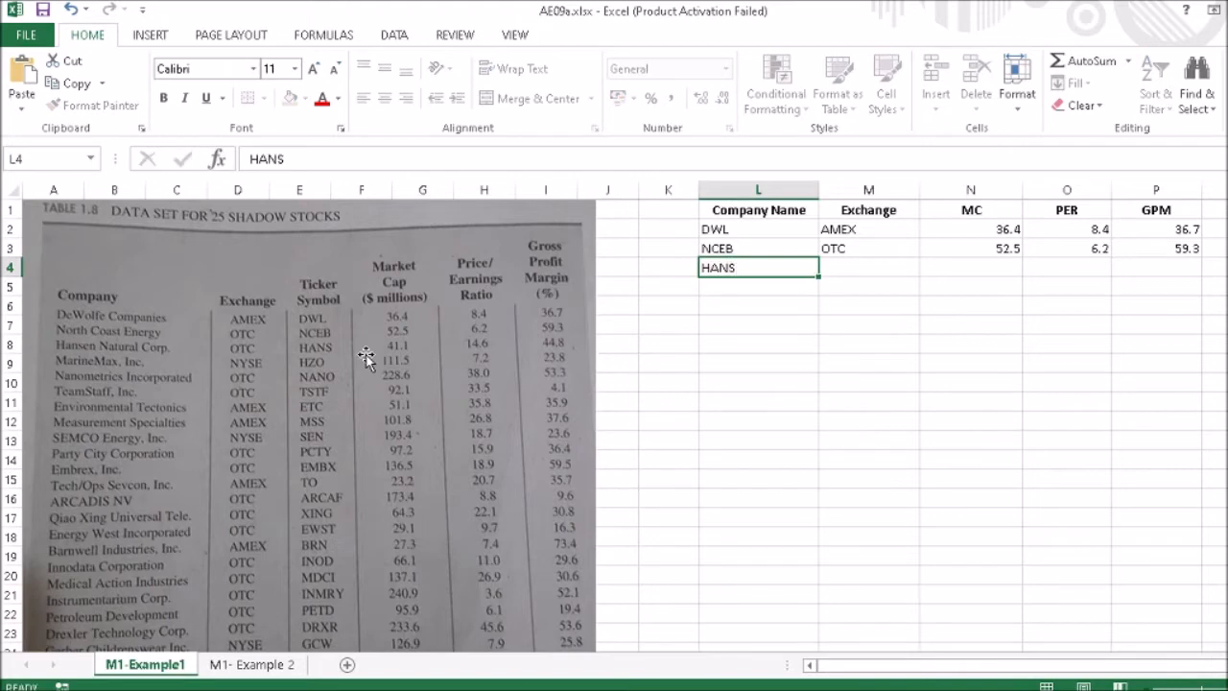
key(Tab)
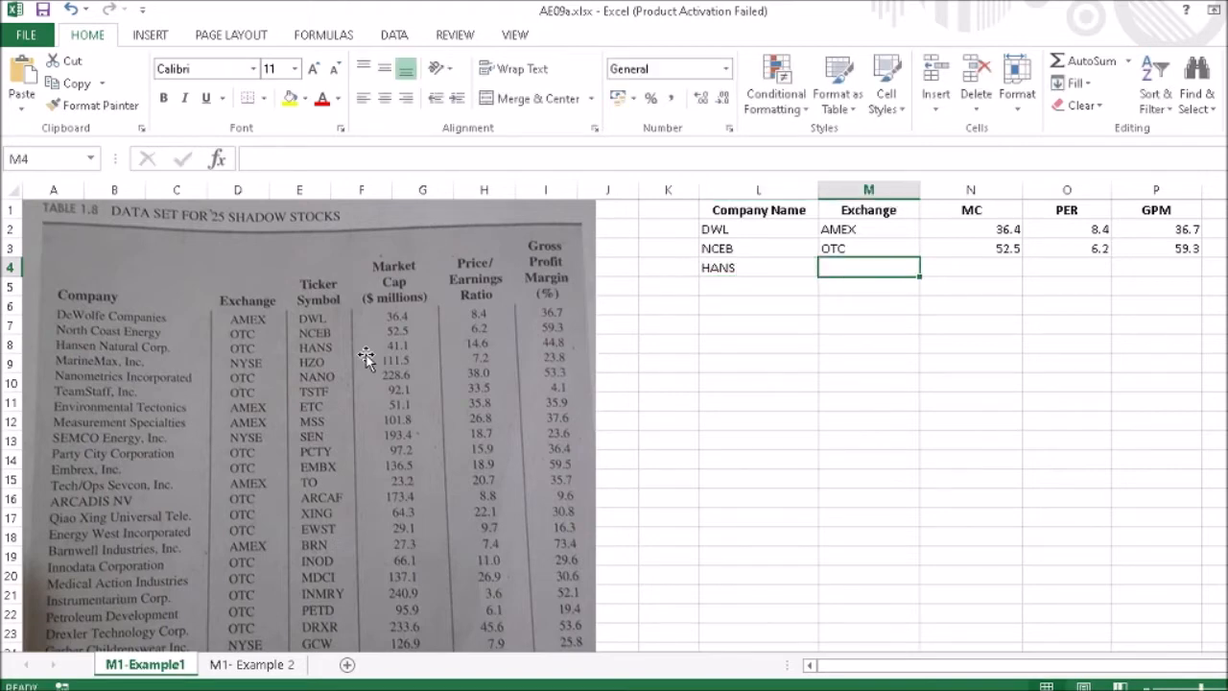
text(OTC)
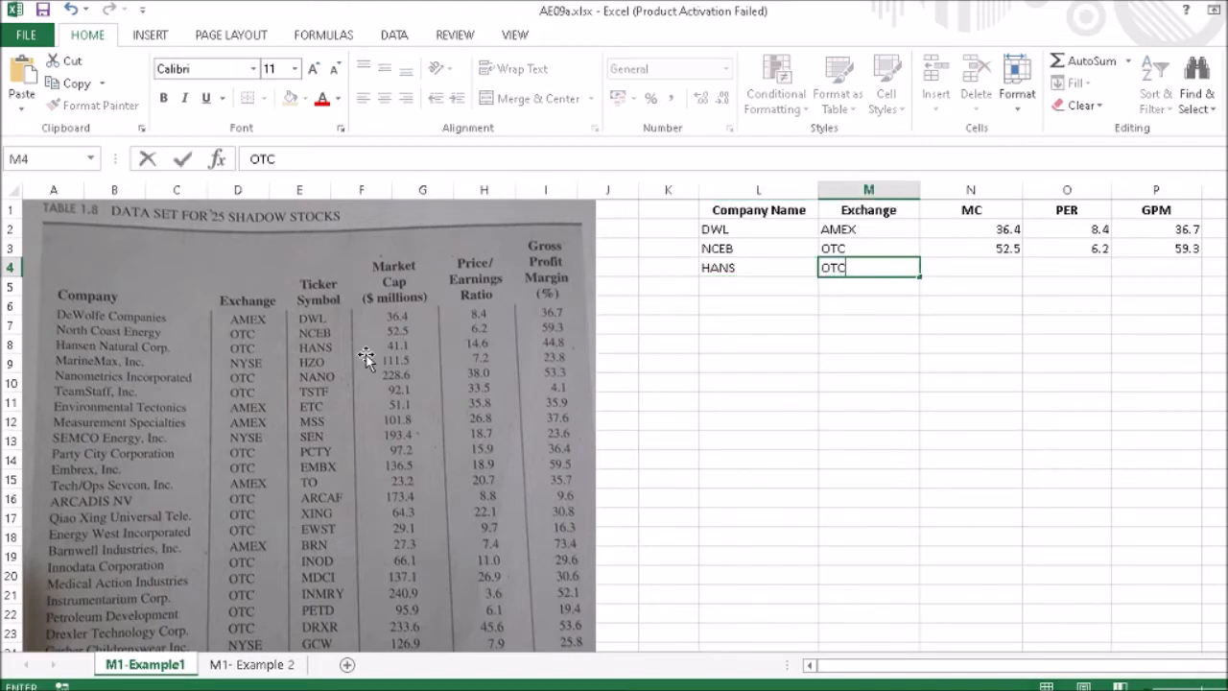
key(Tab)
text(41)
key(Return)
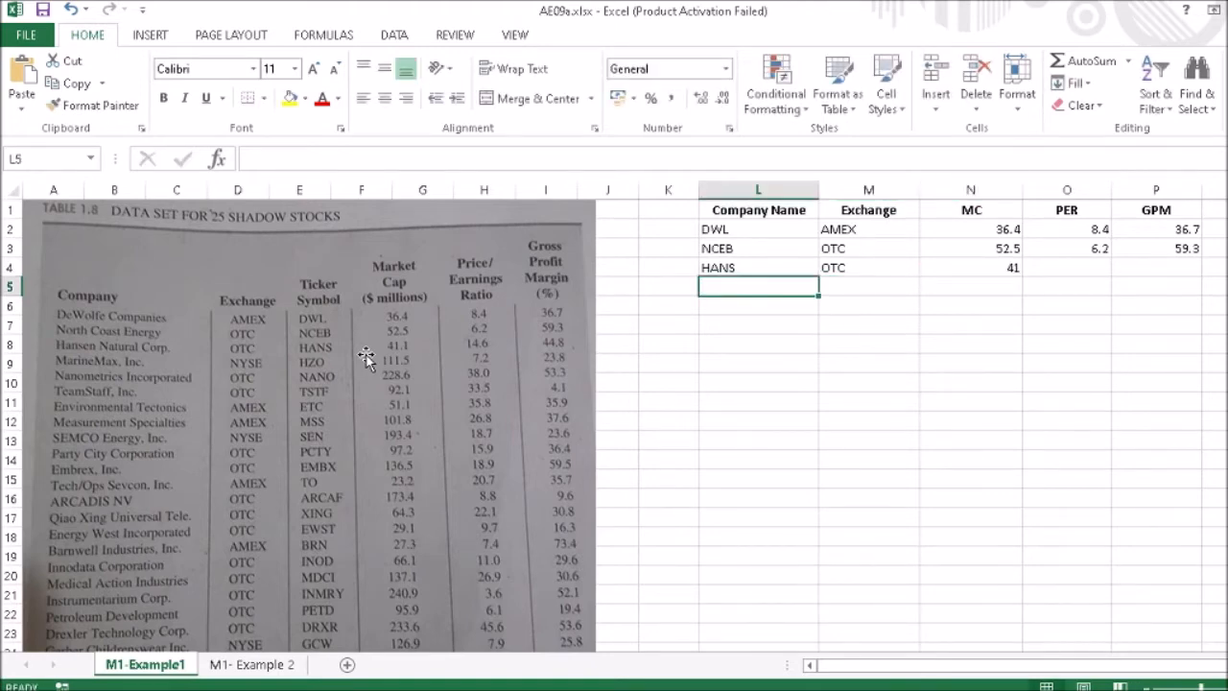
Correct HANS's market cap in N4 to 41.1 and complete its record with 14.6 in O4 and 44.8 in P4
click(991, 269)
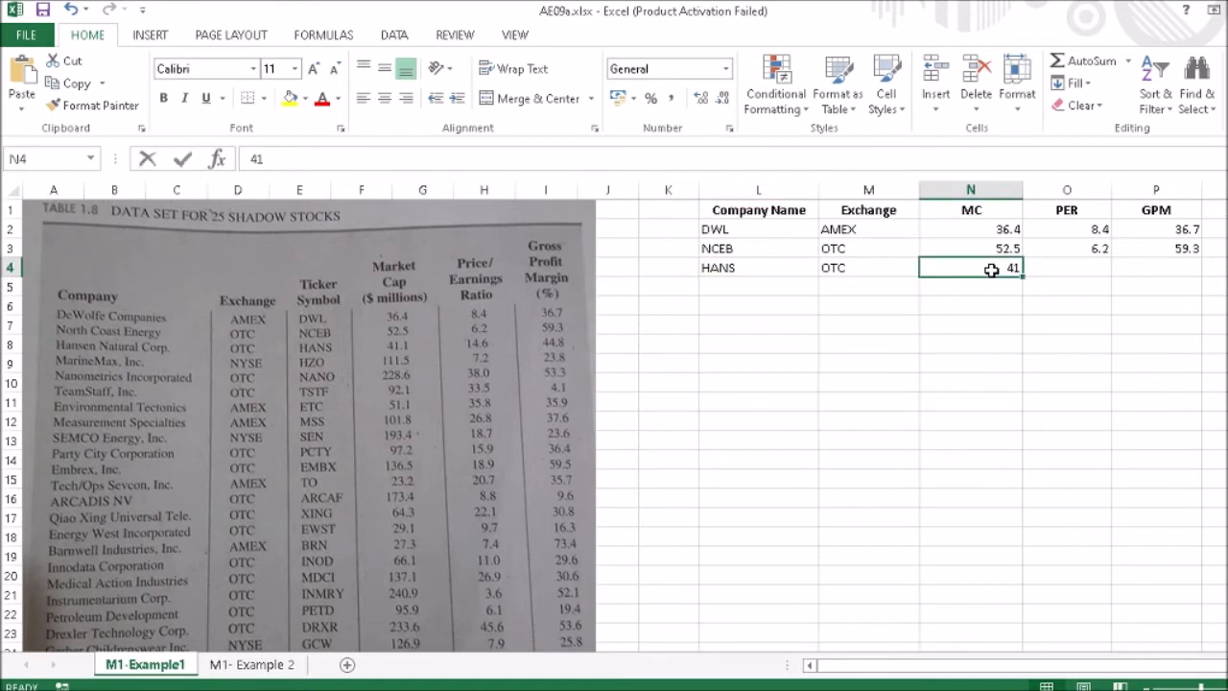
double_click(991, 269)
text(.1)
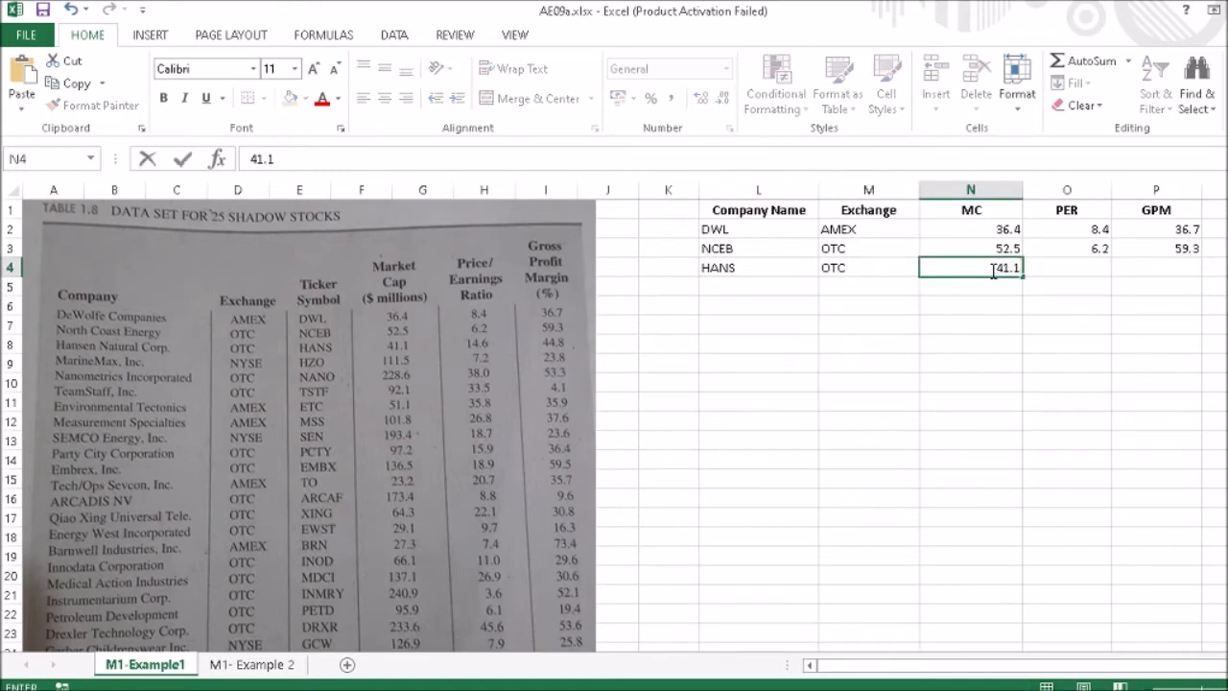
key(Tab)
text(14)
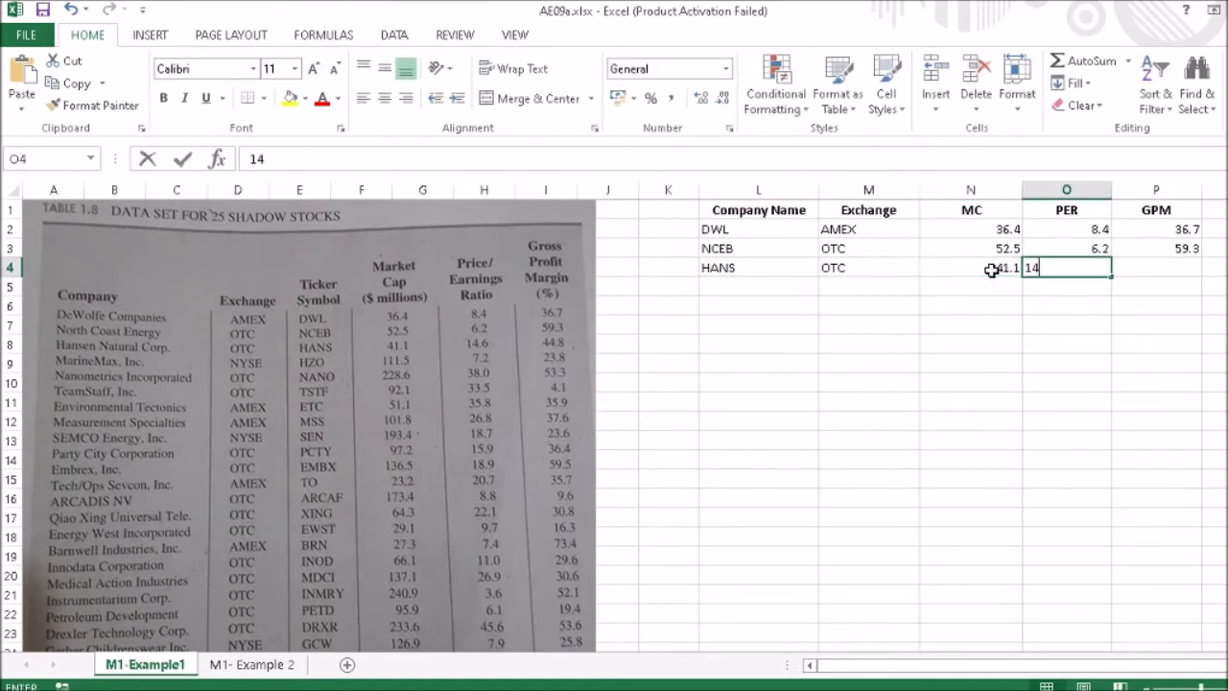
text(.6)
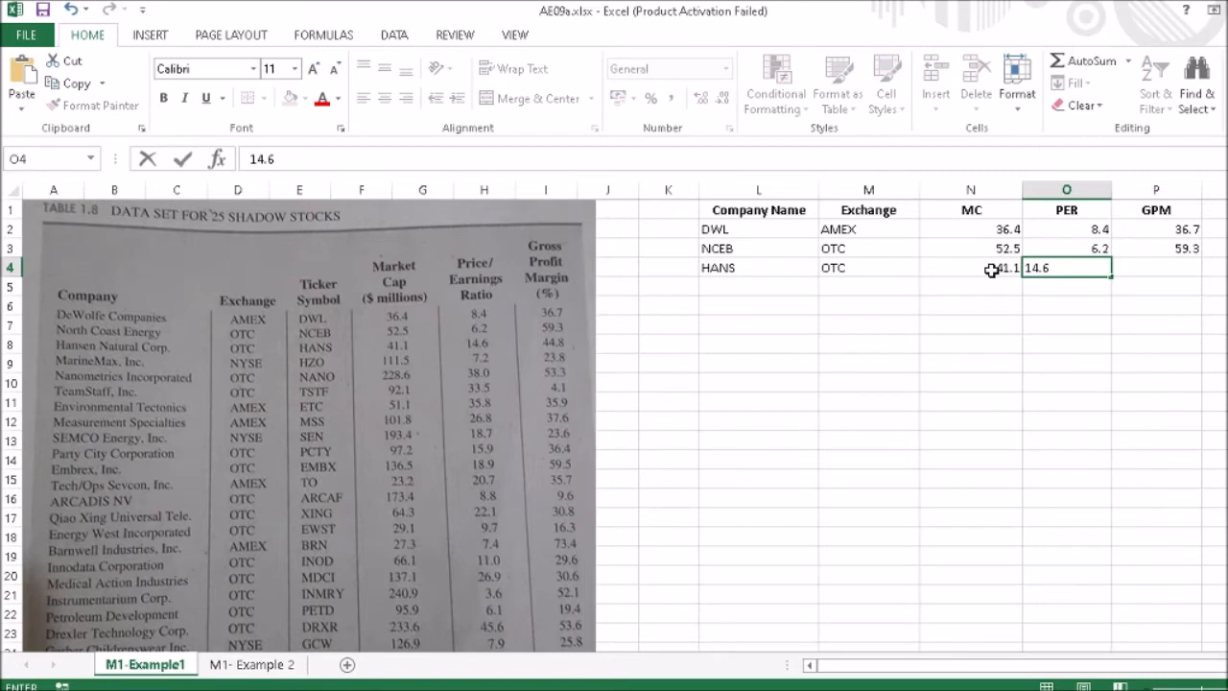
key(Tab)
text(44.8)
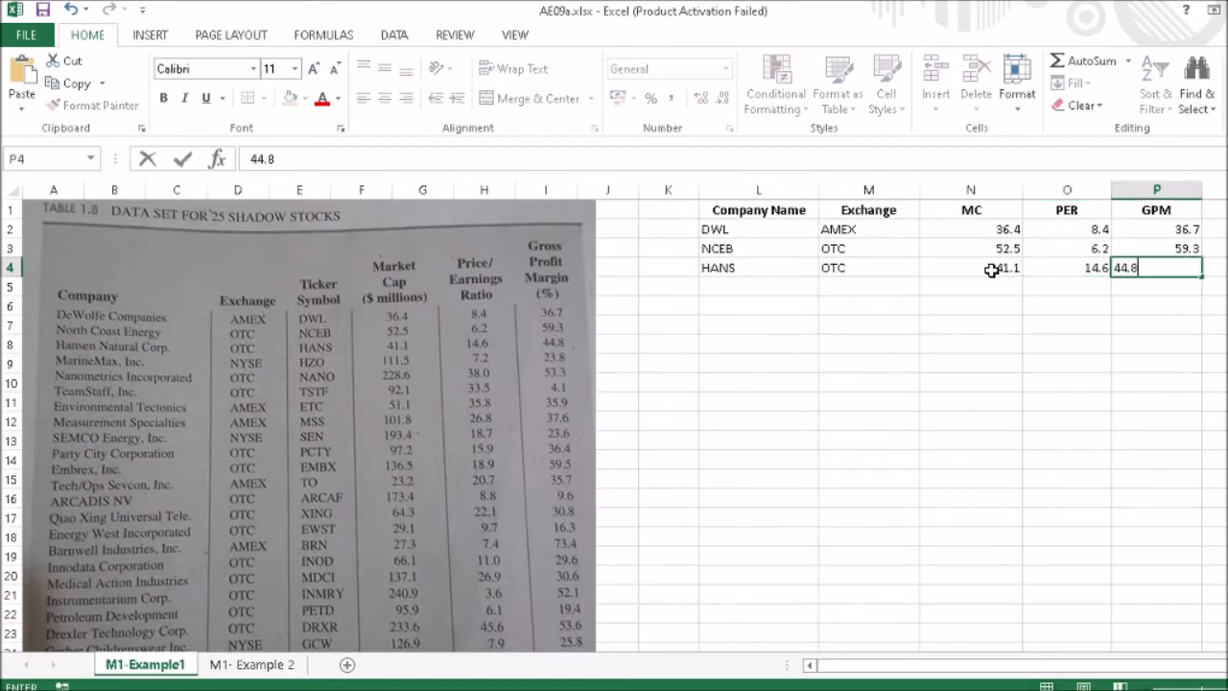
key(Return)
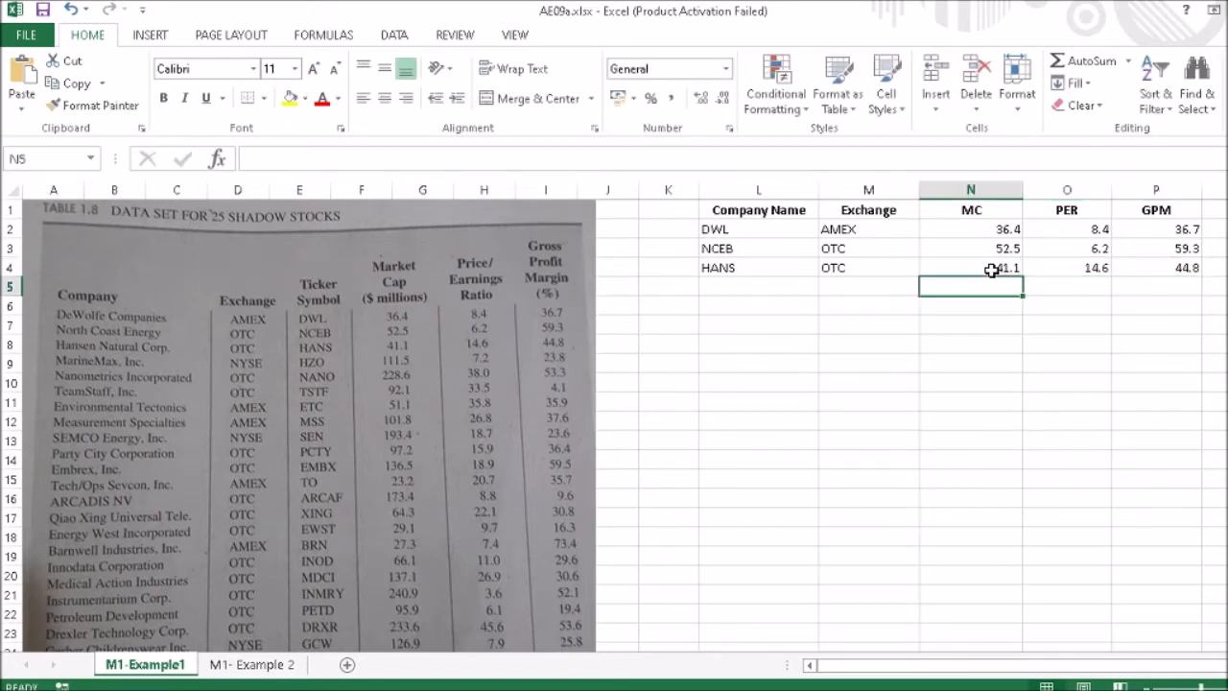
Enter the fourth stock's record in L5:P5: HZO, NYSE, 1111.5, 7.2 and 23.8
click(754, 289)
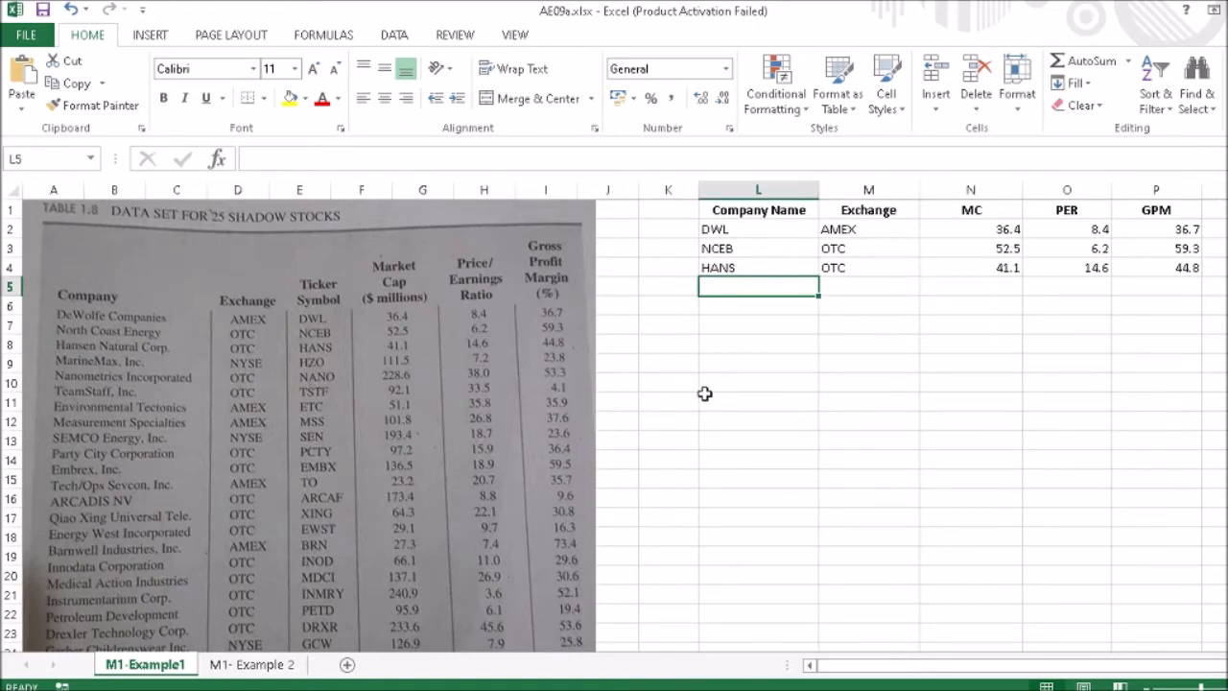
text(HZO)
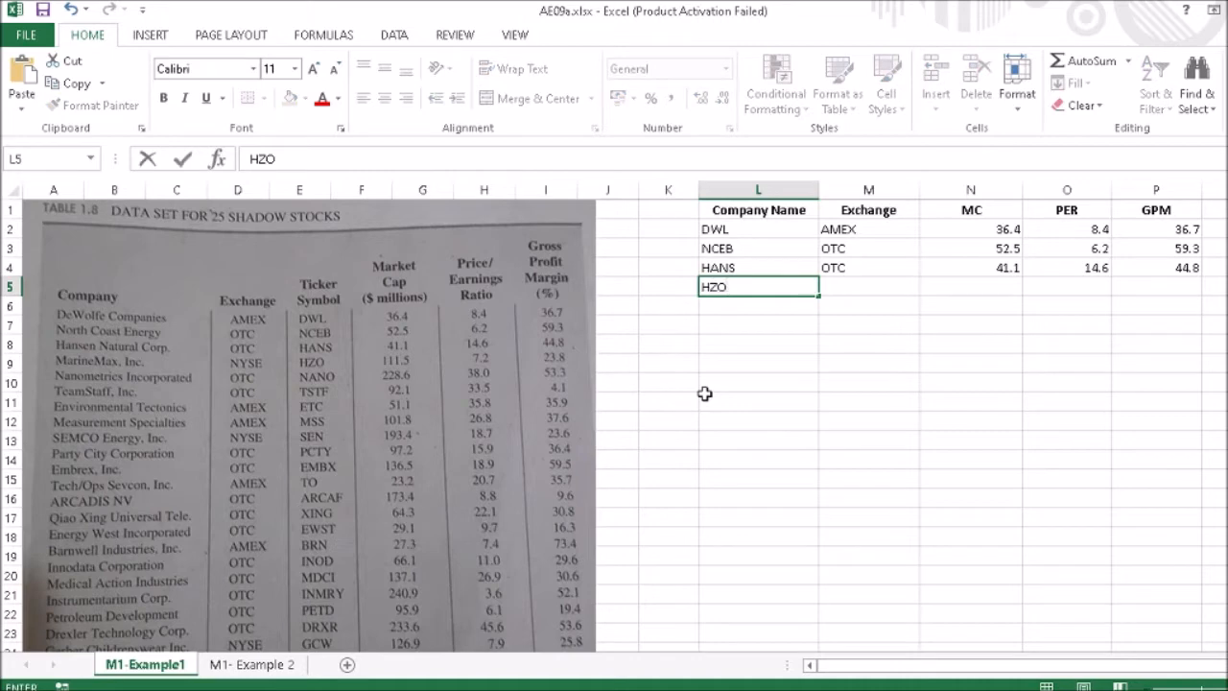
key(Tab)
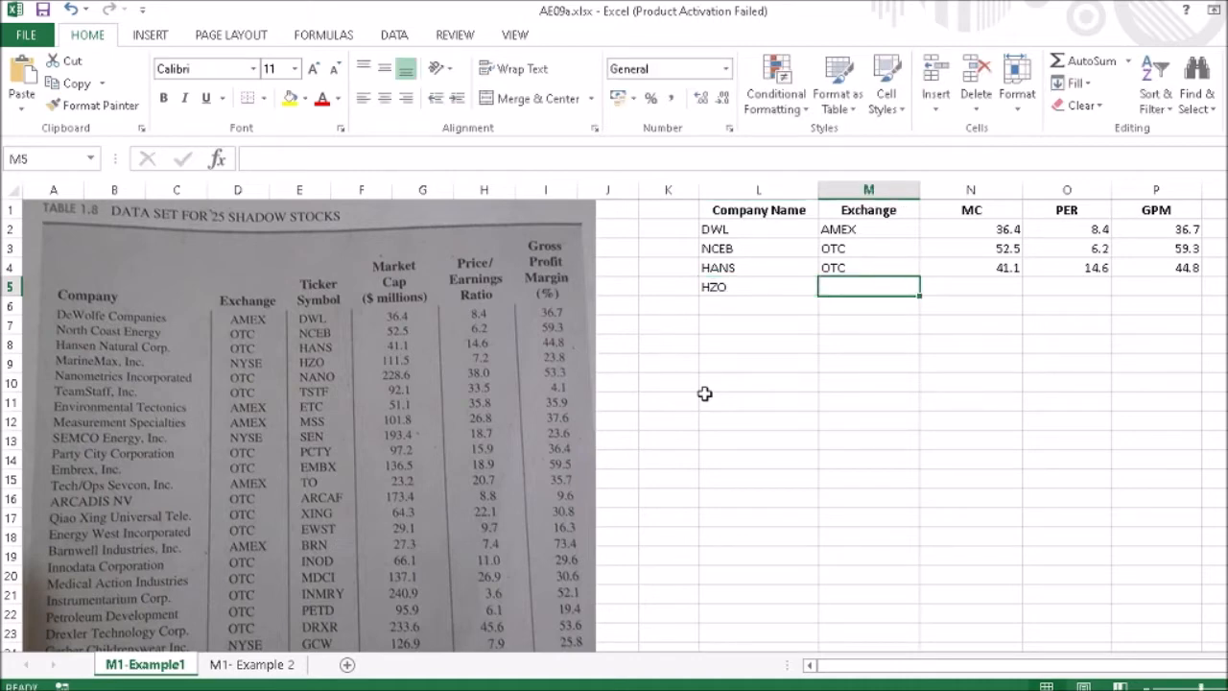
text(NYSE)
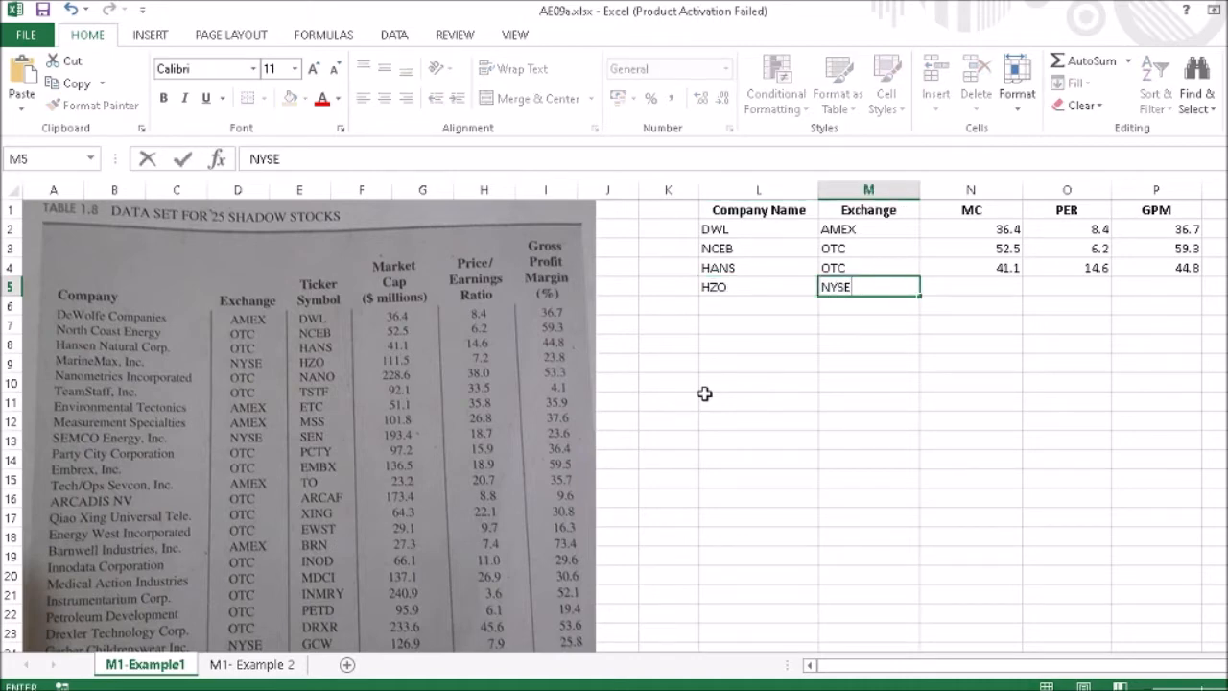
key(Tab)
text(1111.5)
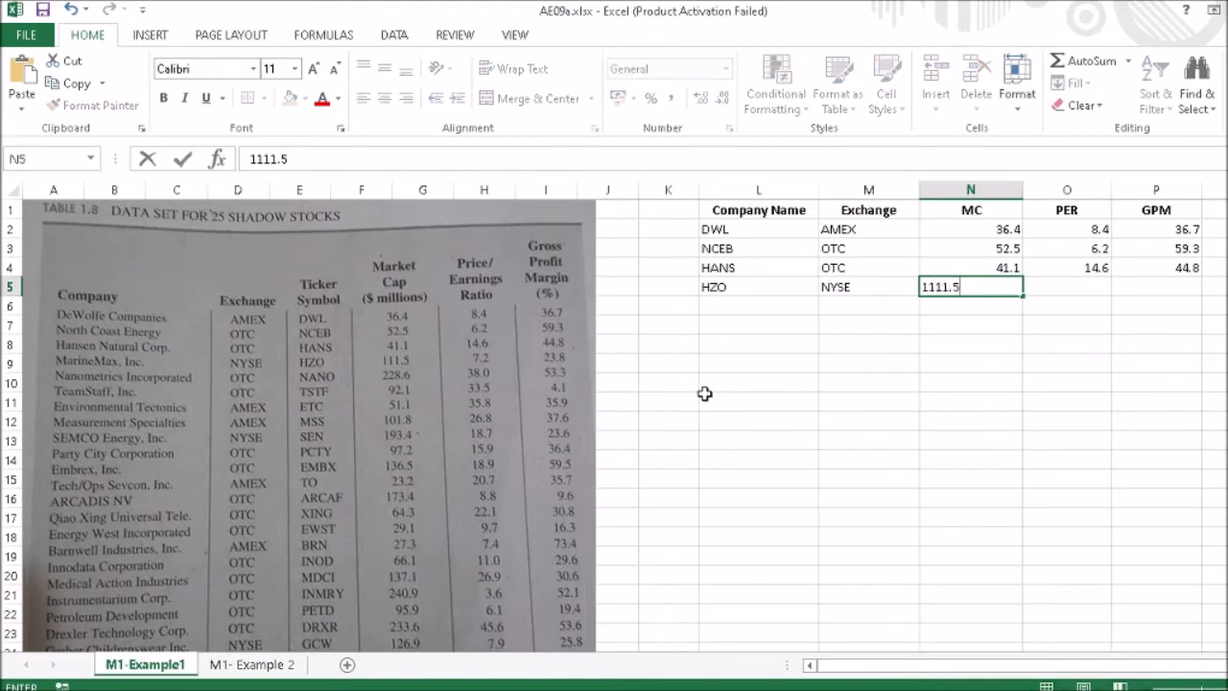
key(Tab)
text(7.2)
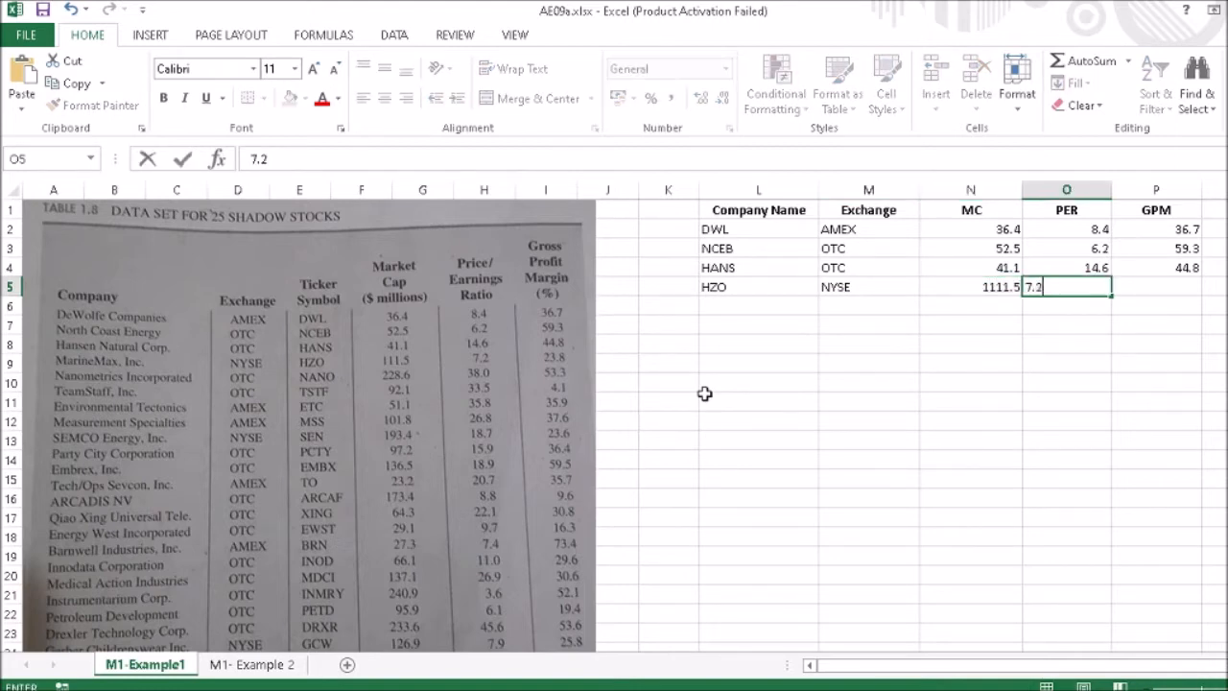
key(Tab)
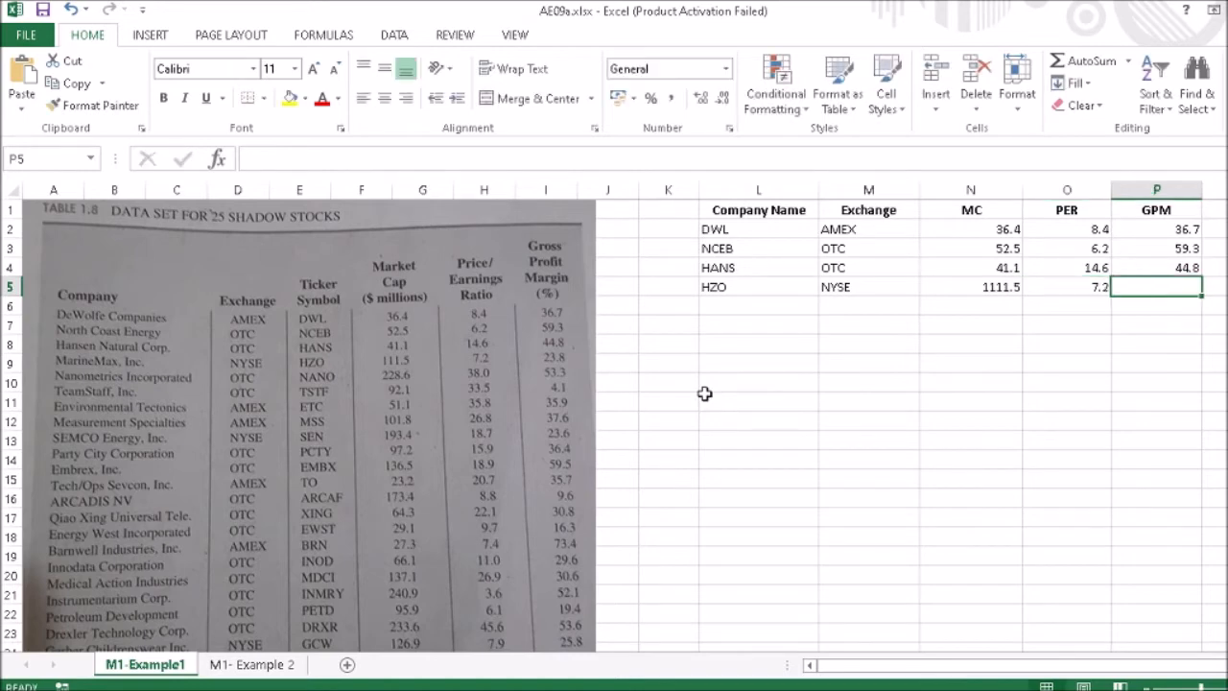
text(23.8)
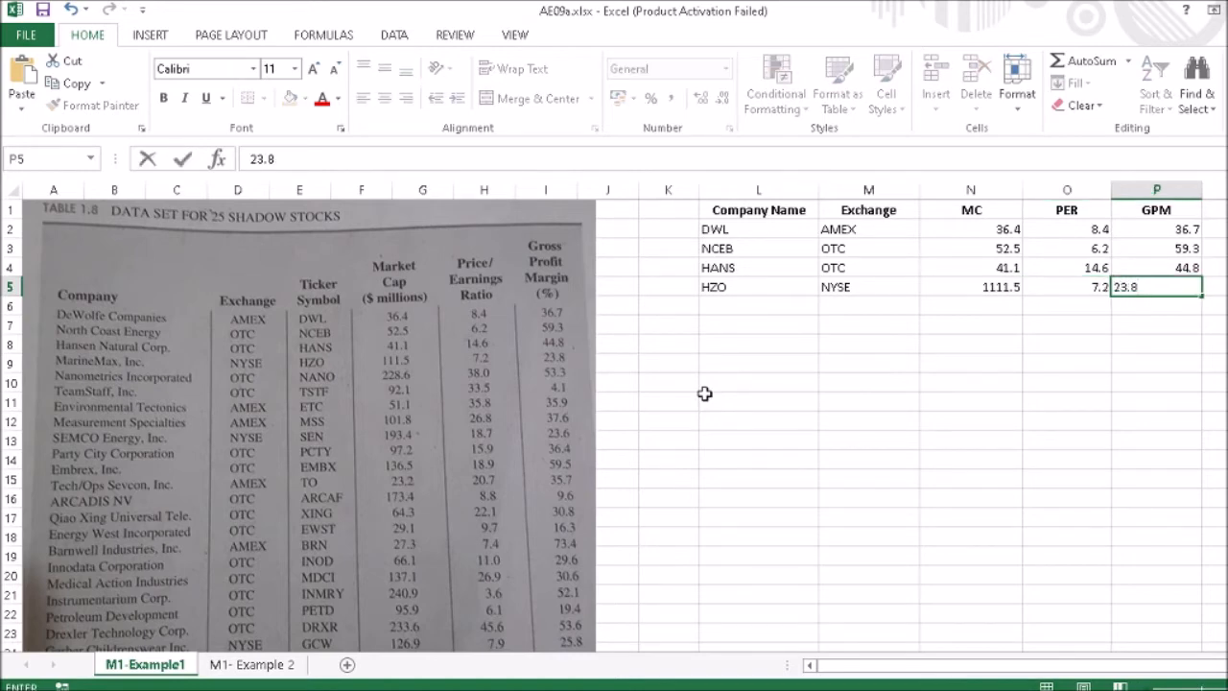
key(Return)
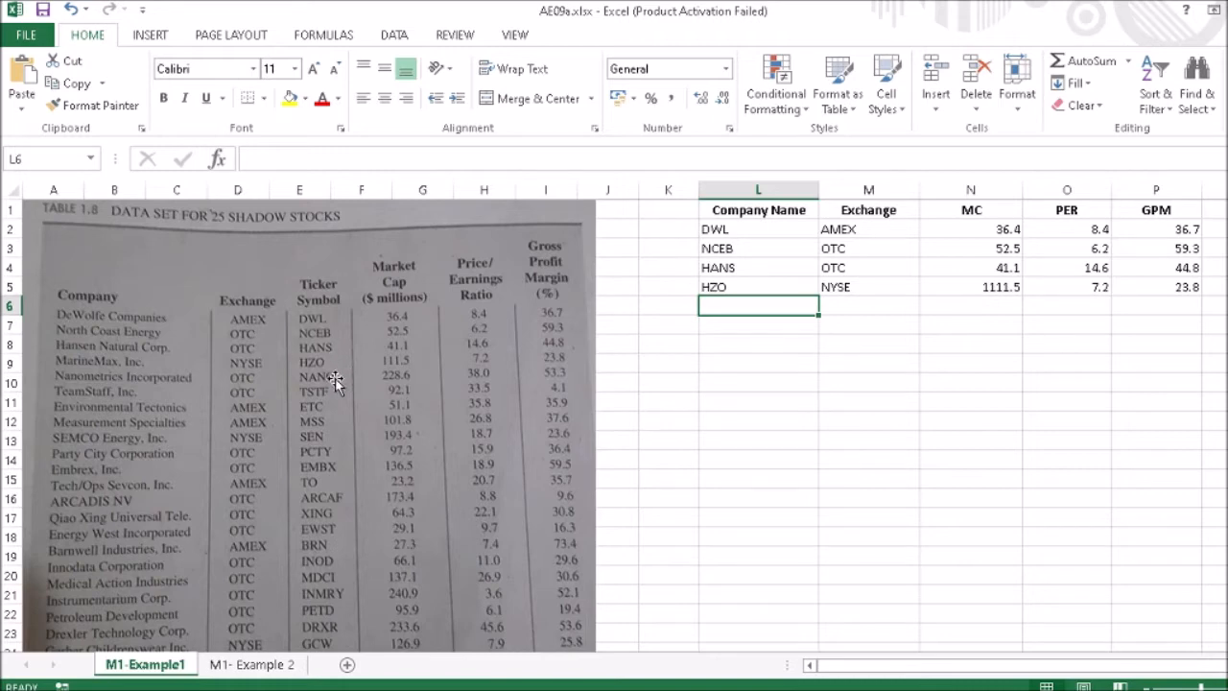
Enter the fifth stock's record in L6:P6: NANO, OTC, 228.6, 38.0 and 53.3
text(N)
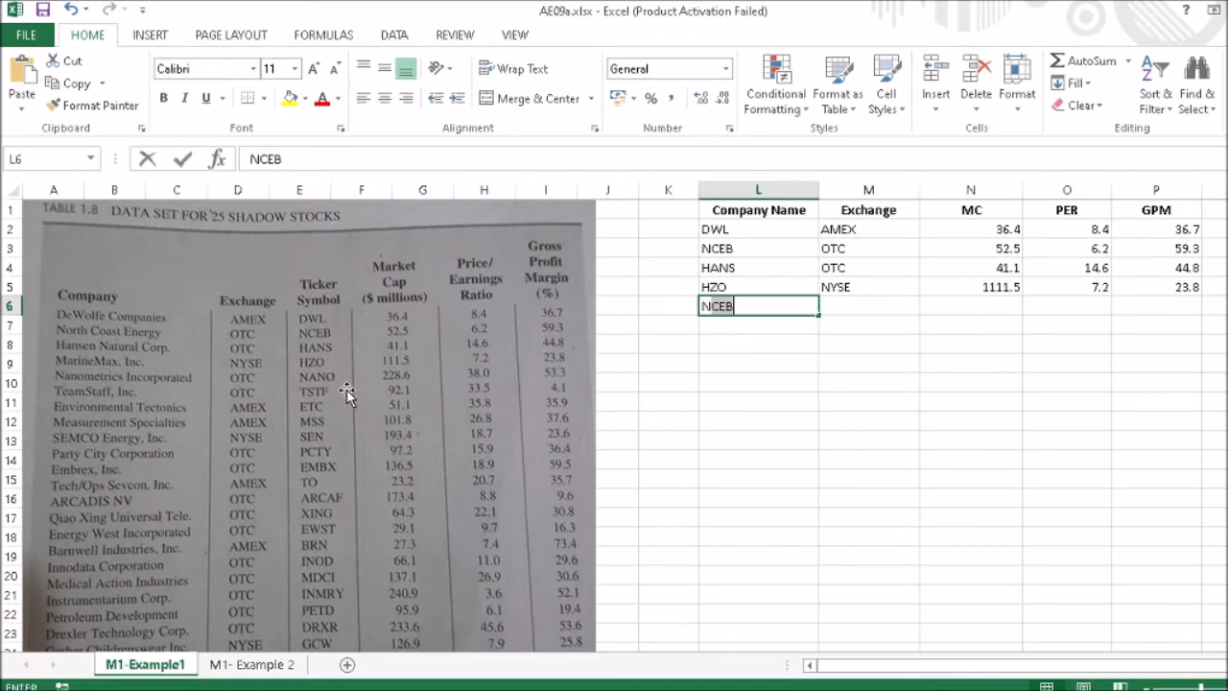
text(NO)
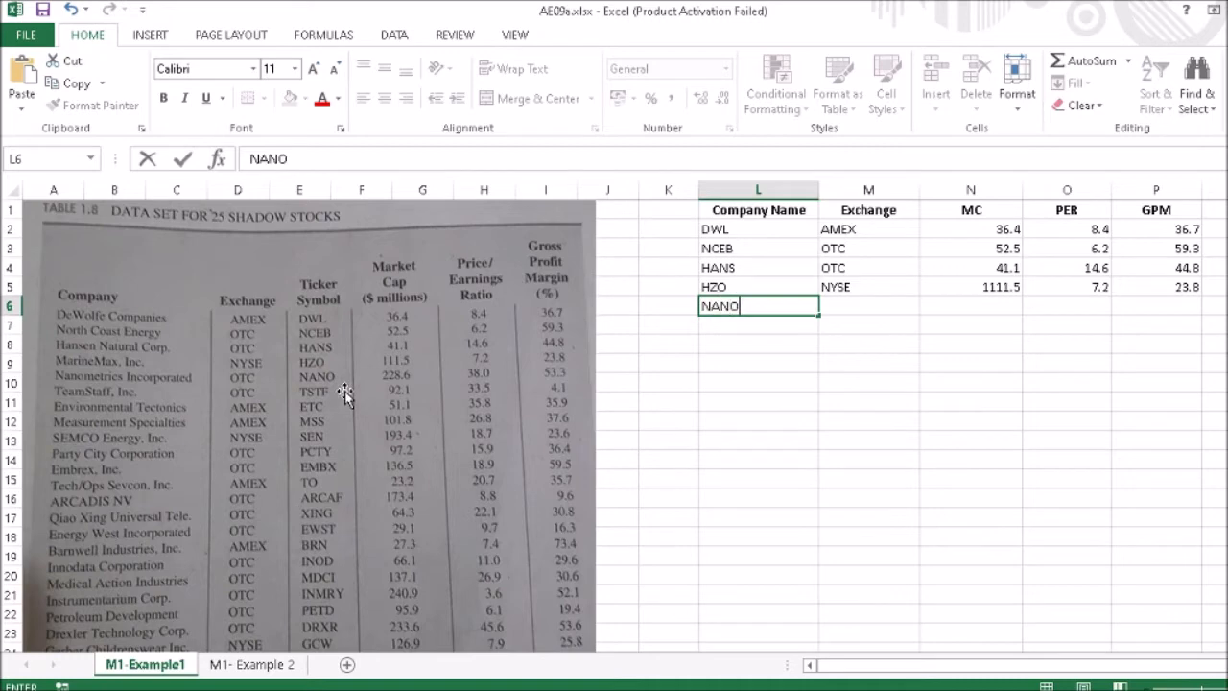
key(Tab)
text(O)
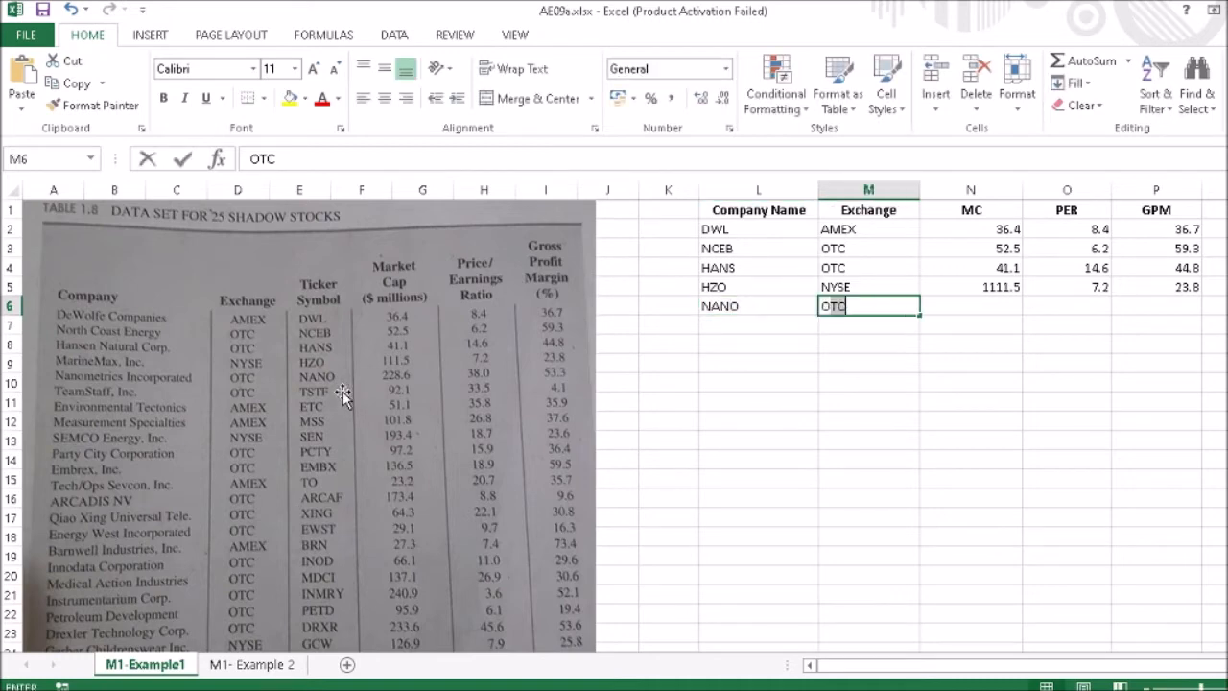
key(Tab)
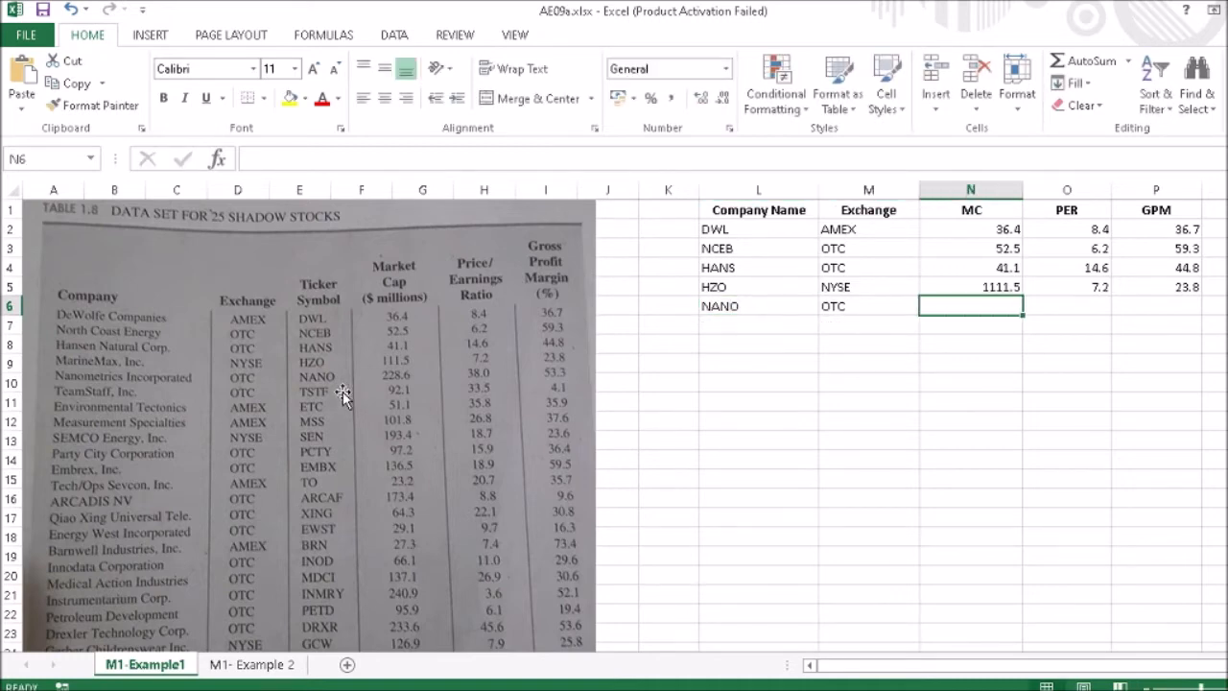
text(228.6)
key(Tab)
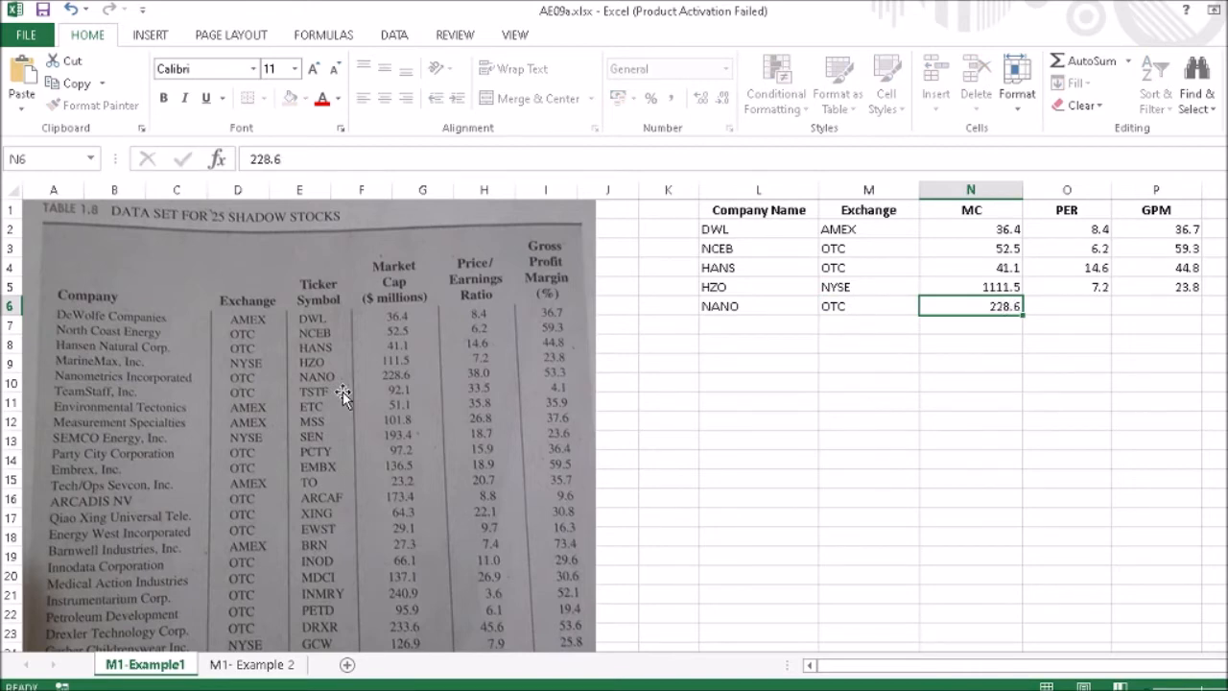
text(38.0)
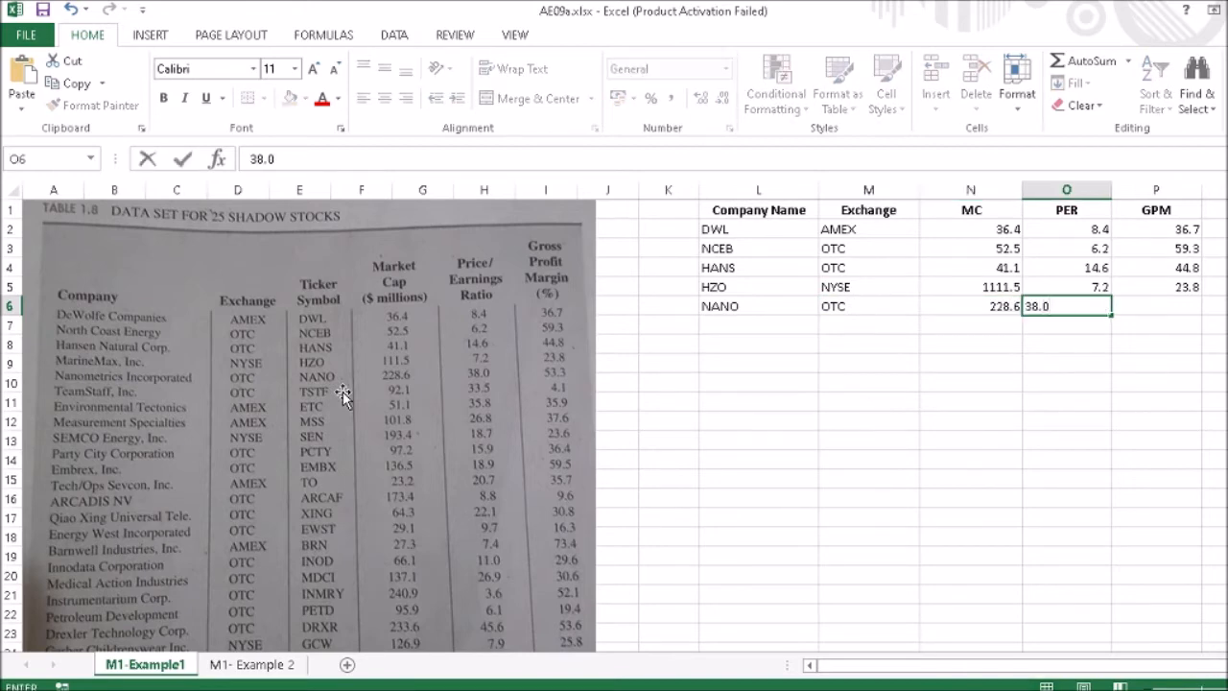
key(Tab)
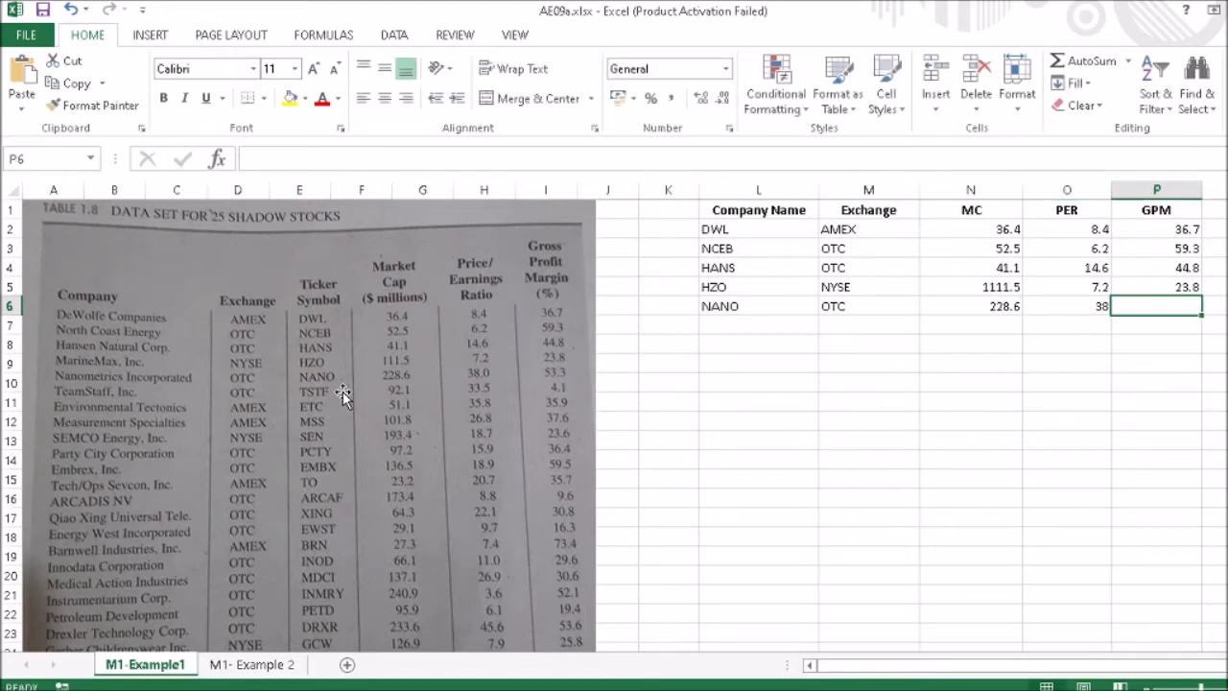
text(53.3)
key(Return)
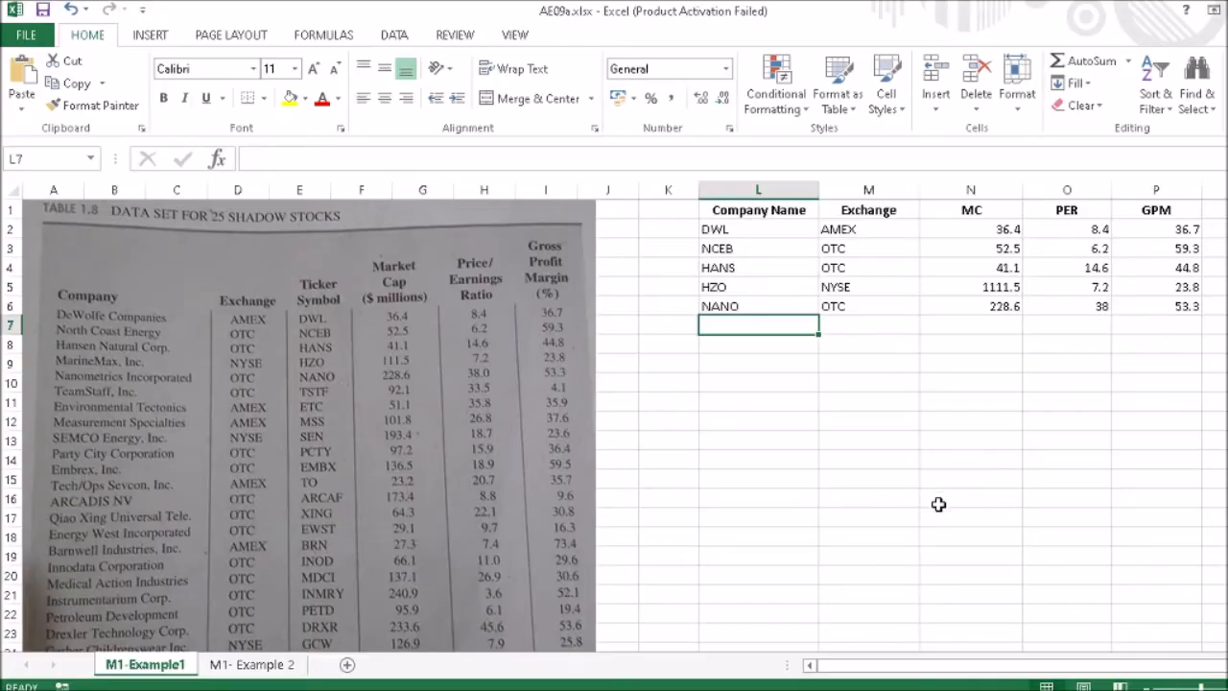
click(893, 689)
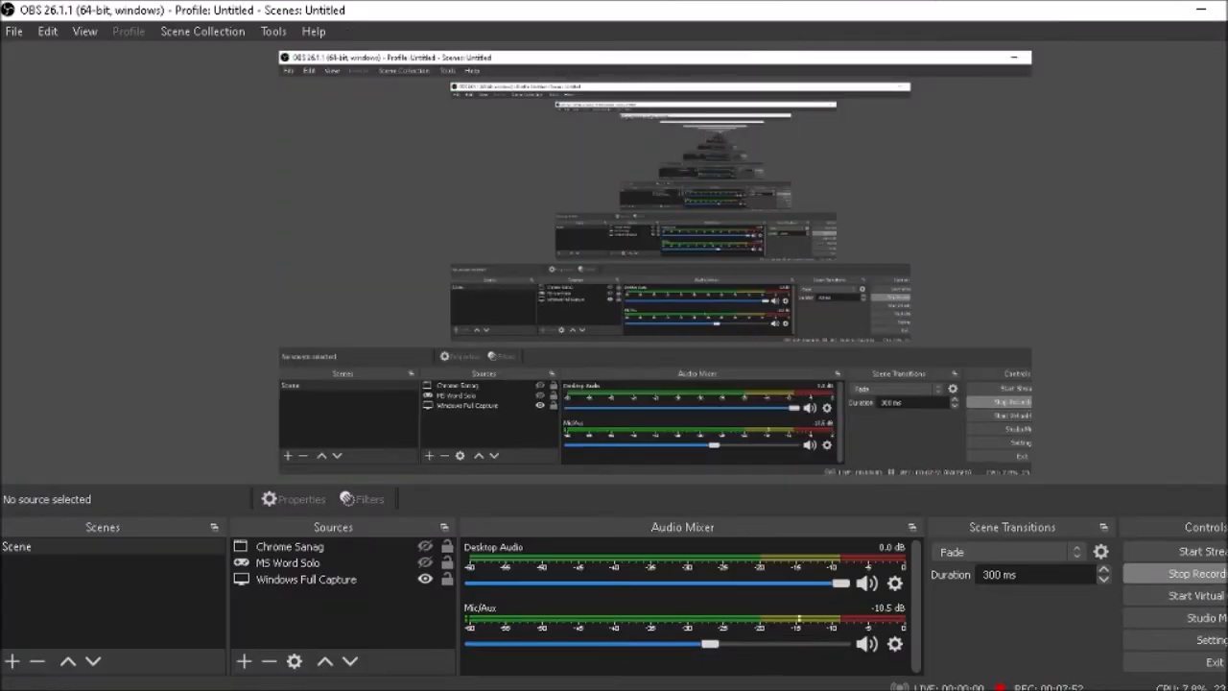
key(alt+Tab)
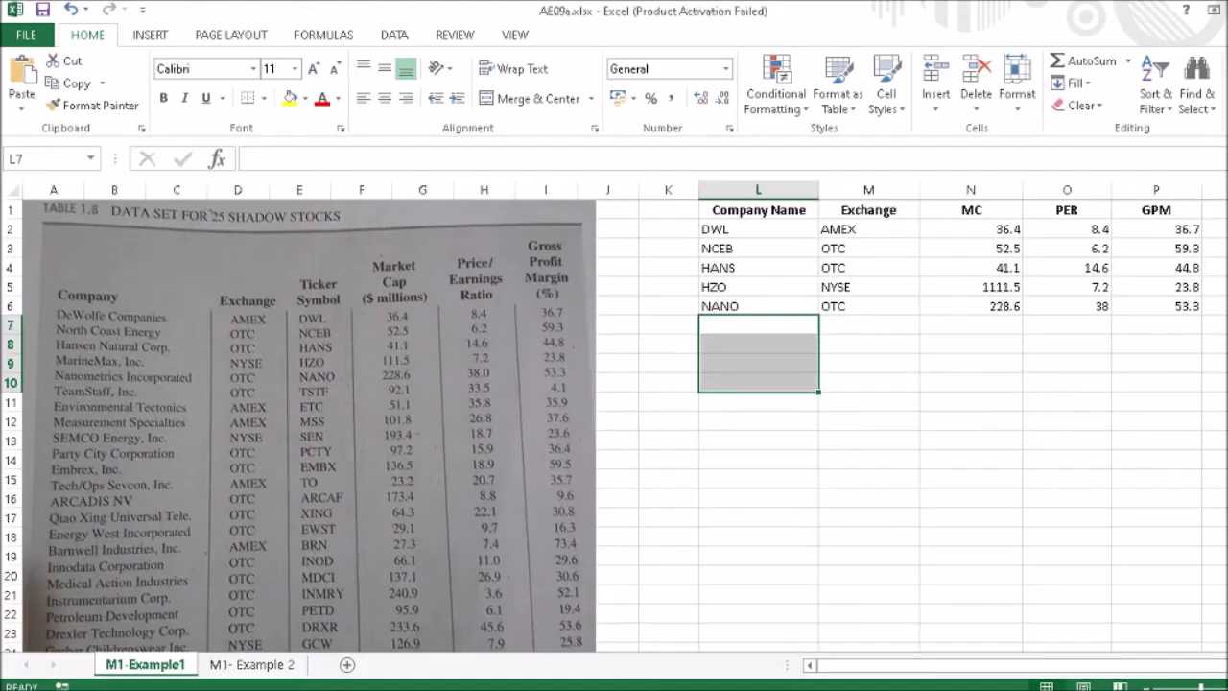
List the next five ticker symbols in L7:L11: TSTF, ETC, MSS, SEN and PCTY
click(731, 326)
text(TSTF)
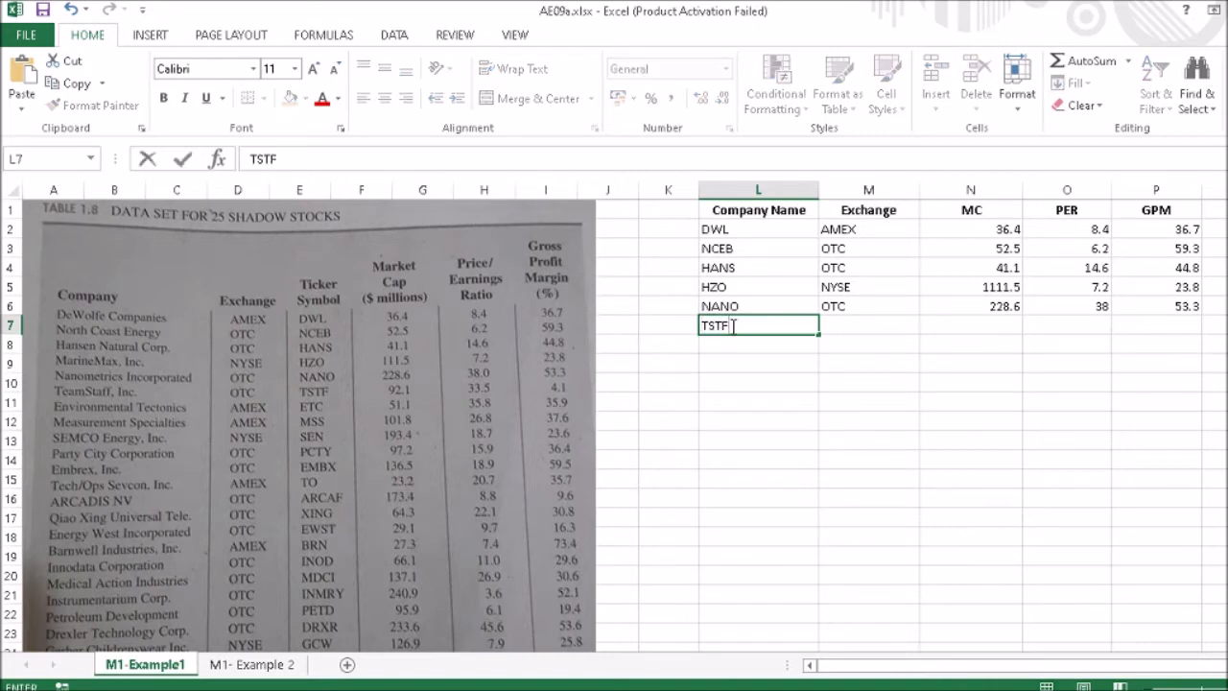
key(Return)
text(ETC)
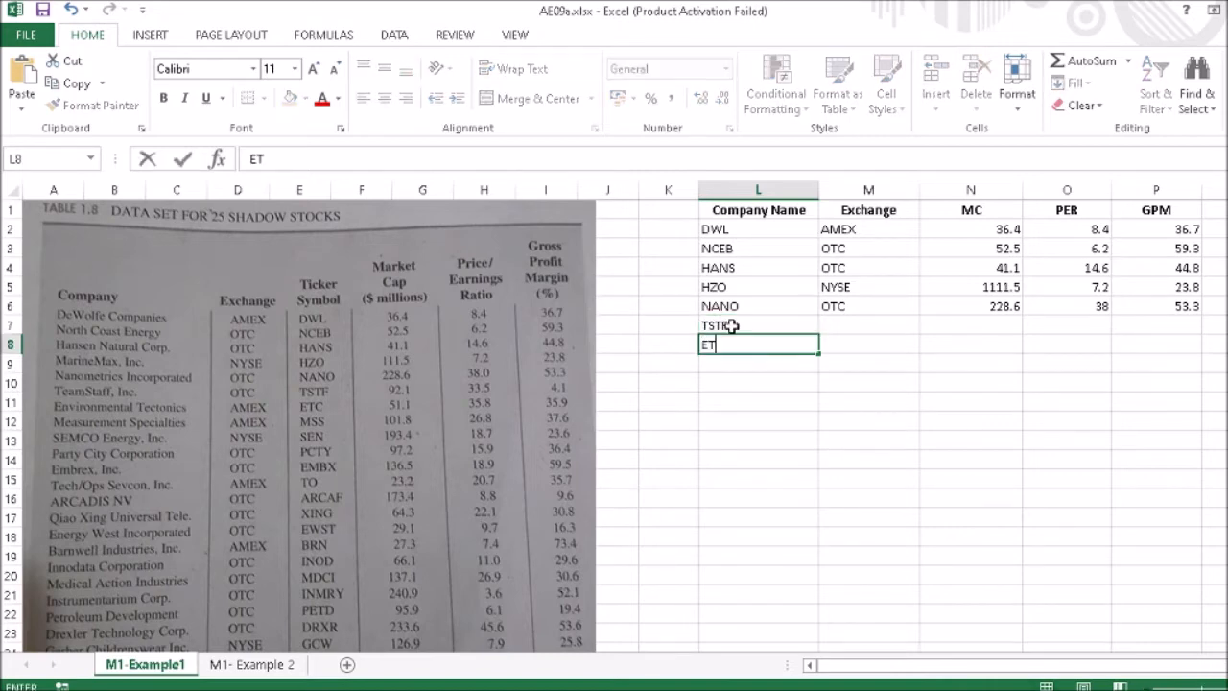
key(Return)
text(MSS)
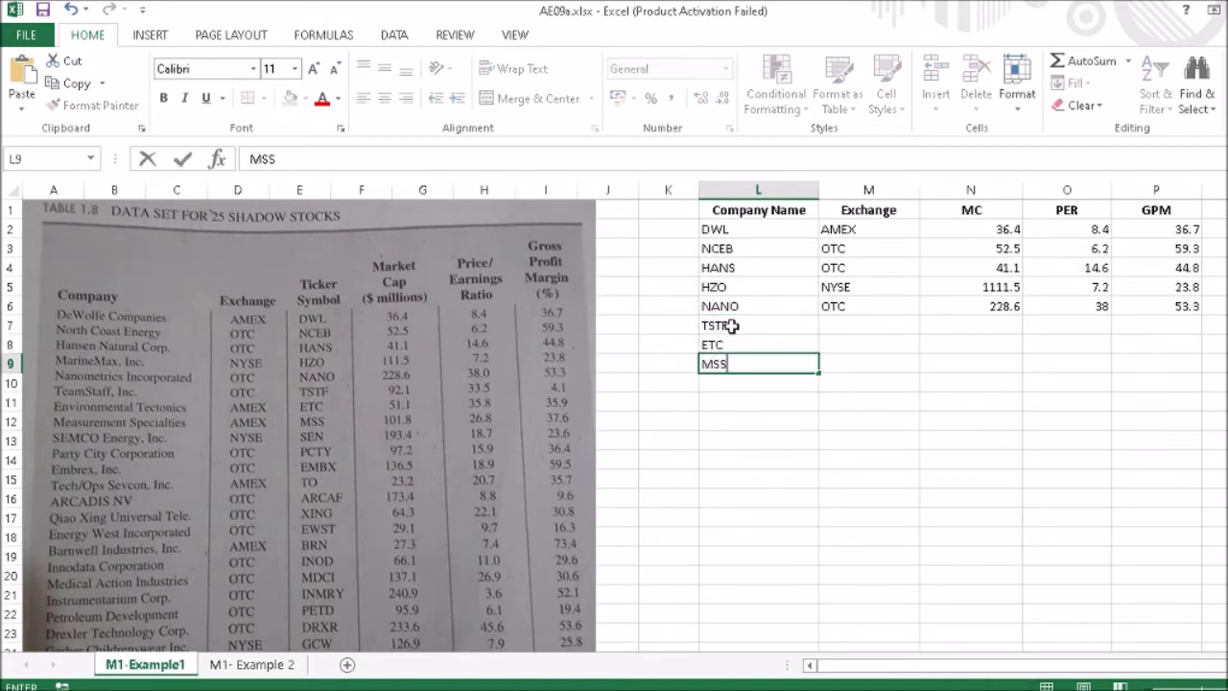
key(Return)
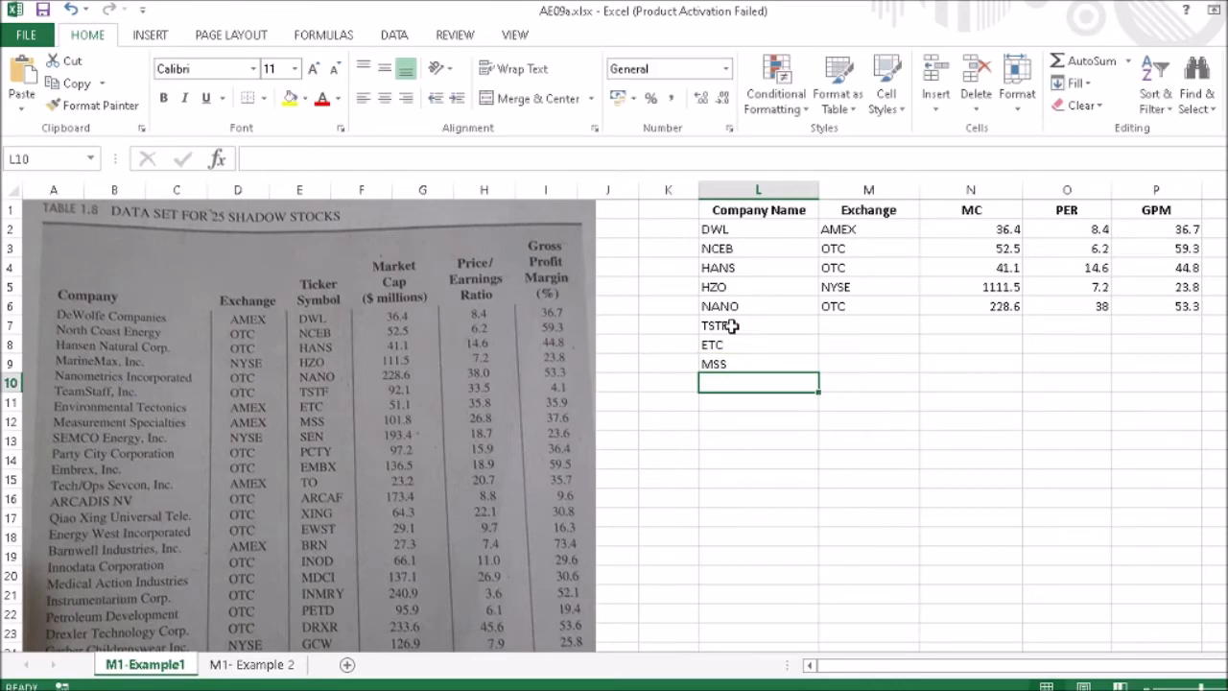
text(SEN)
key(Return)
text(PCTY)
key(Return)
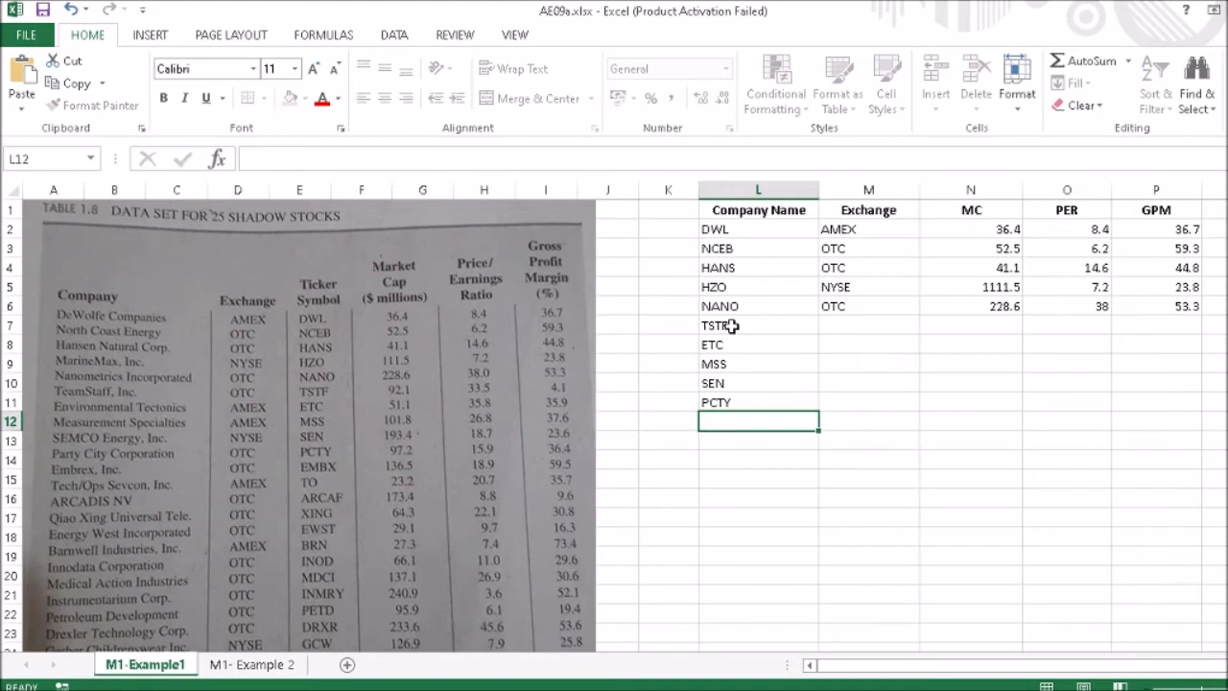
Continue the ticker symbols in L12:L17 with EMBX, TO, ARCAF, XING, EWST and BRN
text(EMBX)
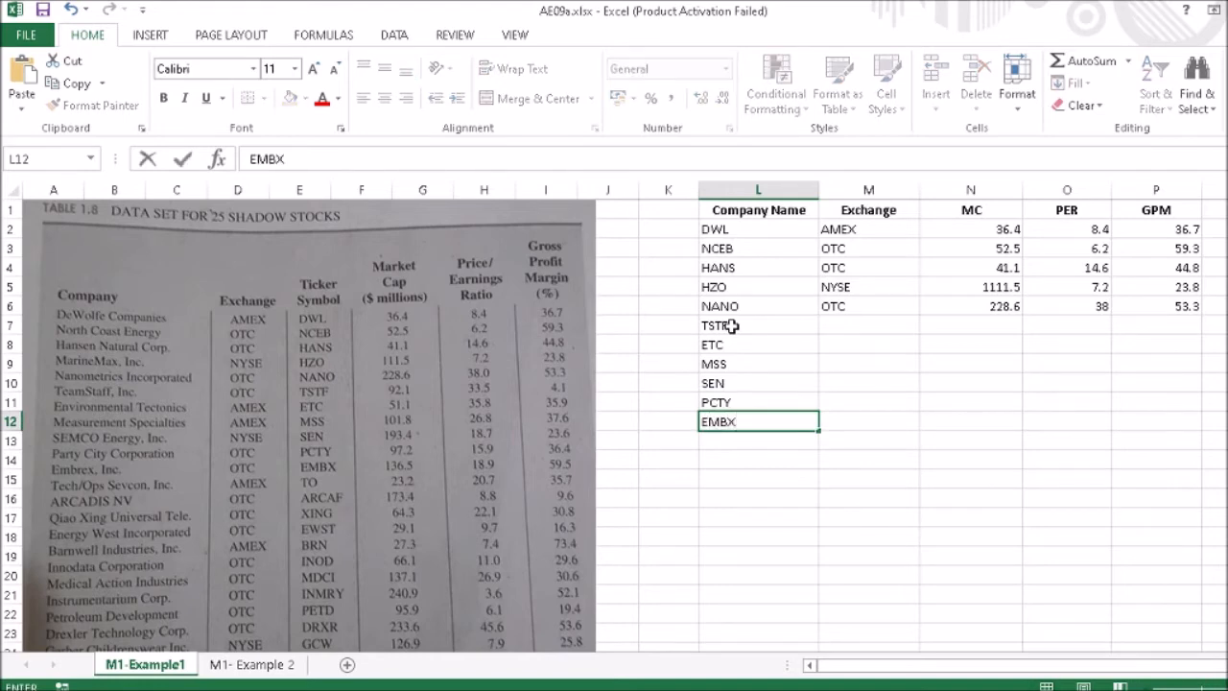
key(Return)
text(TO)
key(Return)
text(ARCAF)
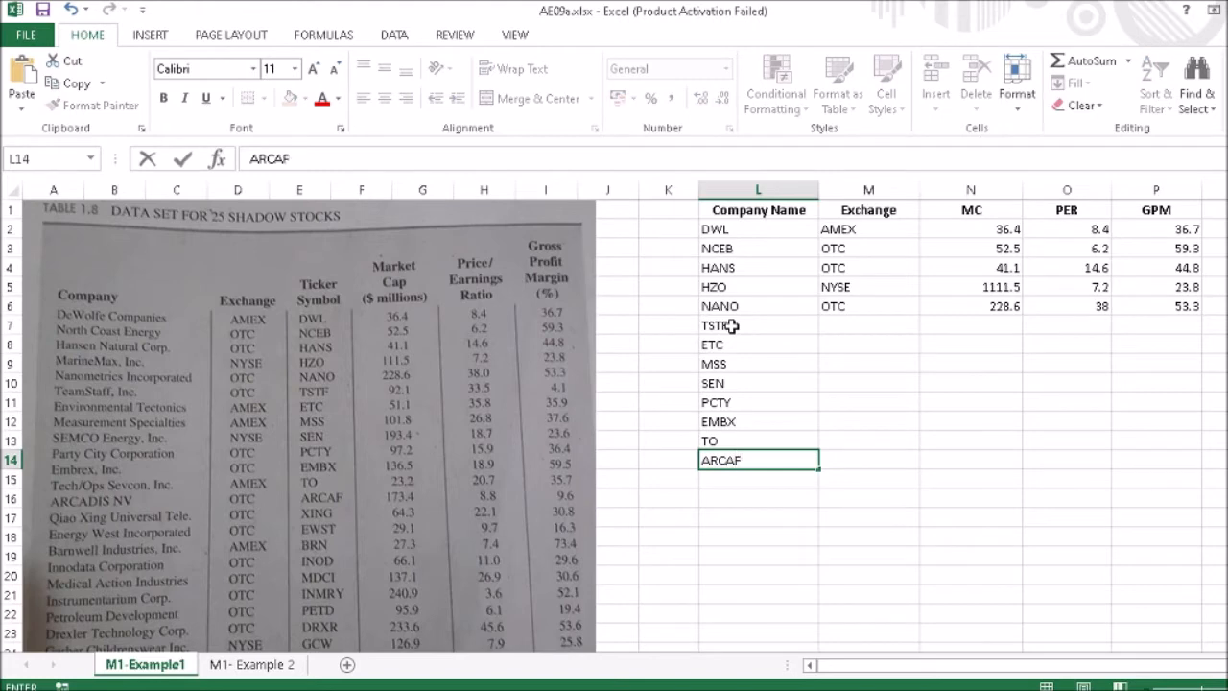
key(Return)
text(XING)
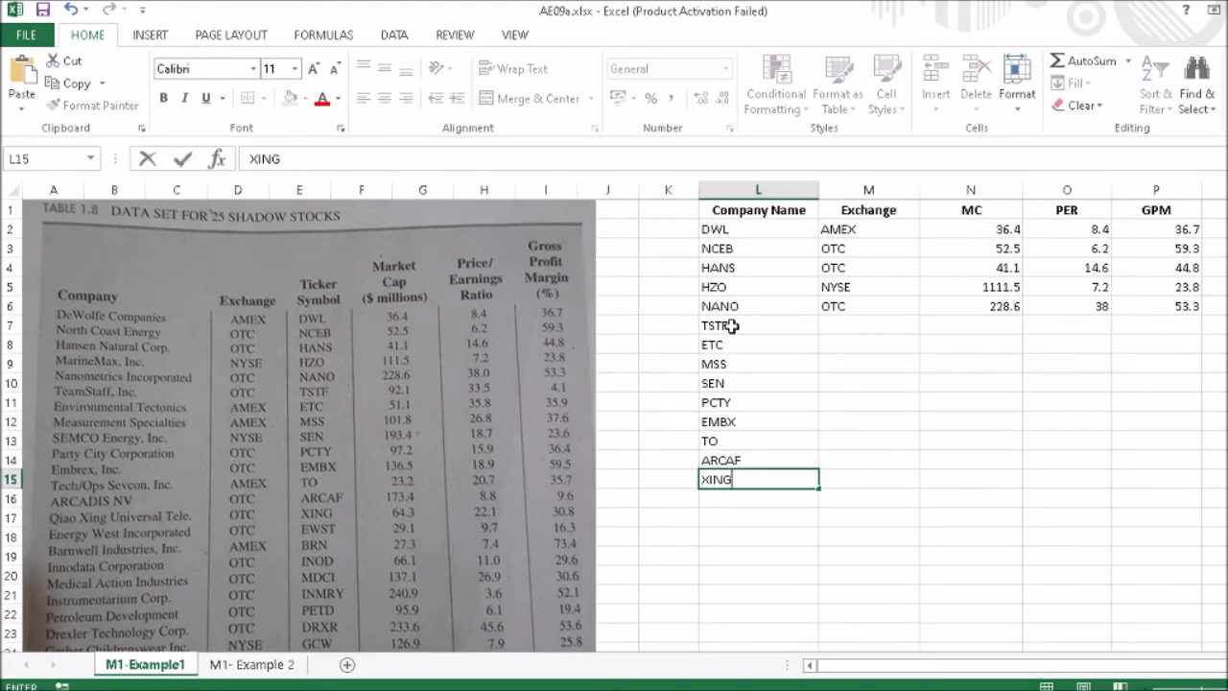
key(Return)
text(EWST)
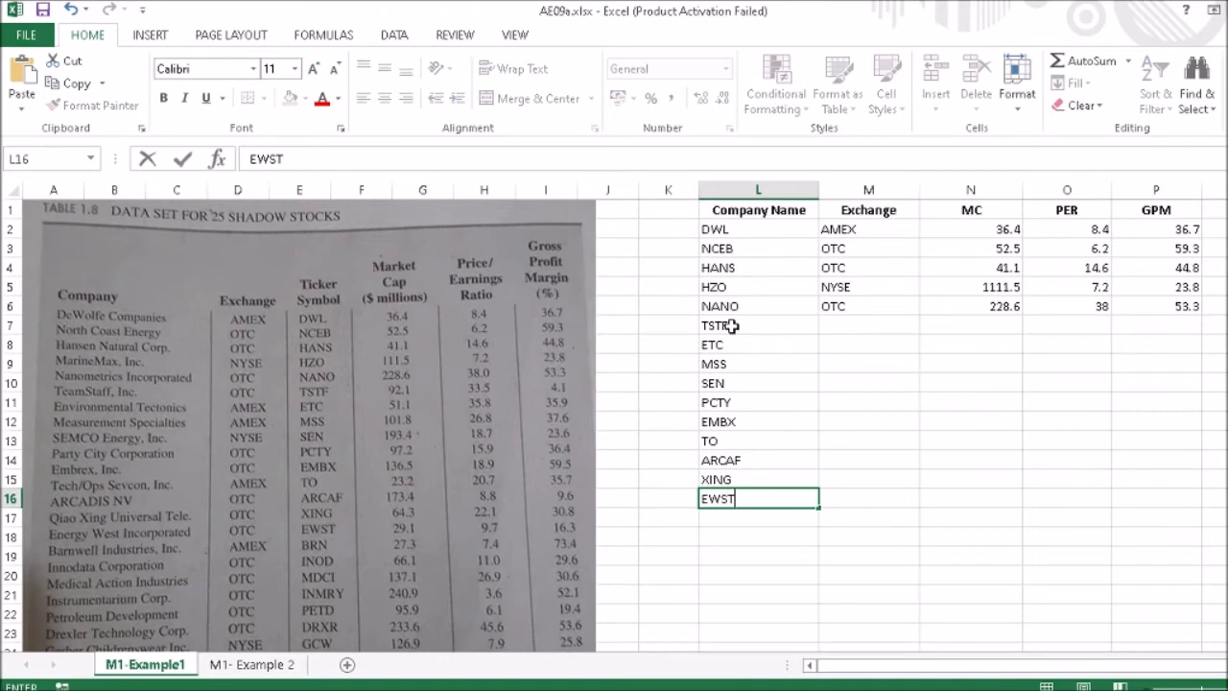
key(Return)
text(BRN)
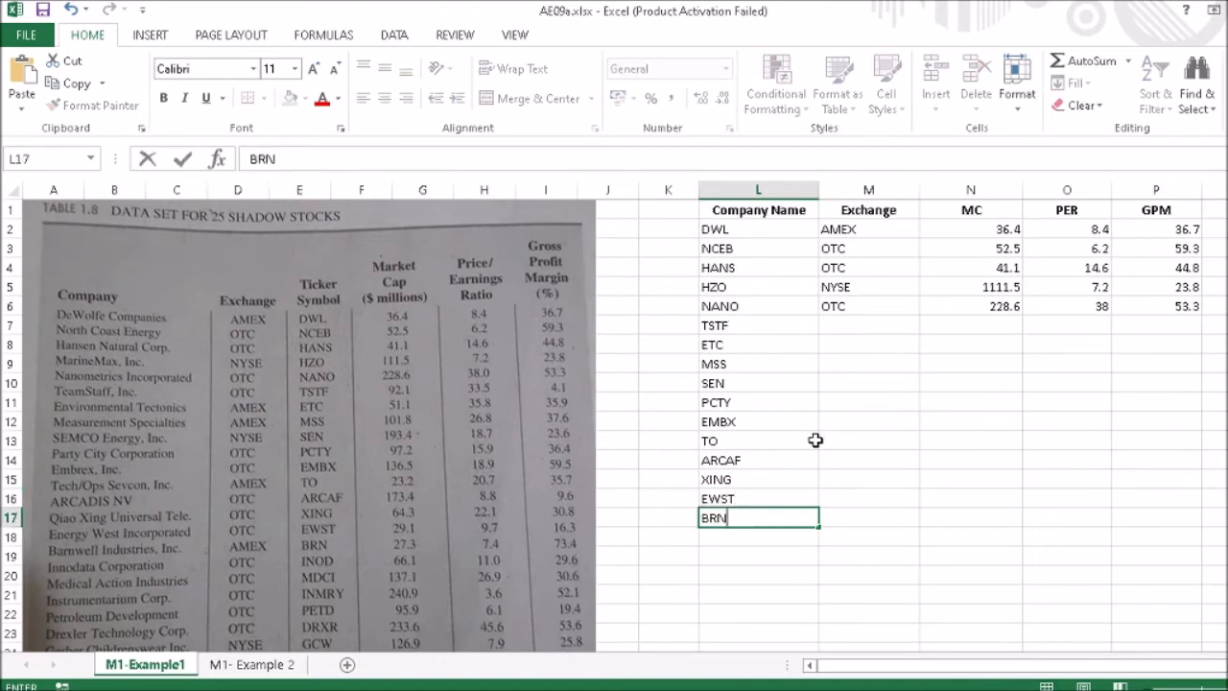
Fill in the exchanges for TSTF, ETC, MSS and SEN in M7:M10: OTC, AMEX, AMEX and NYSE
click(850, 329)
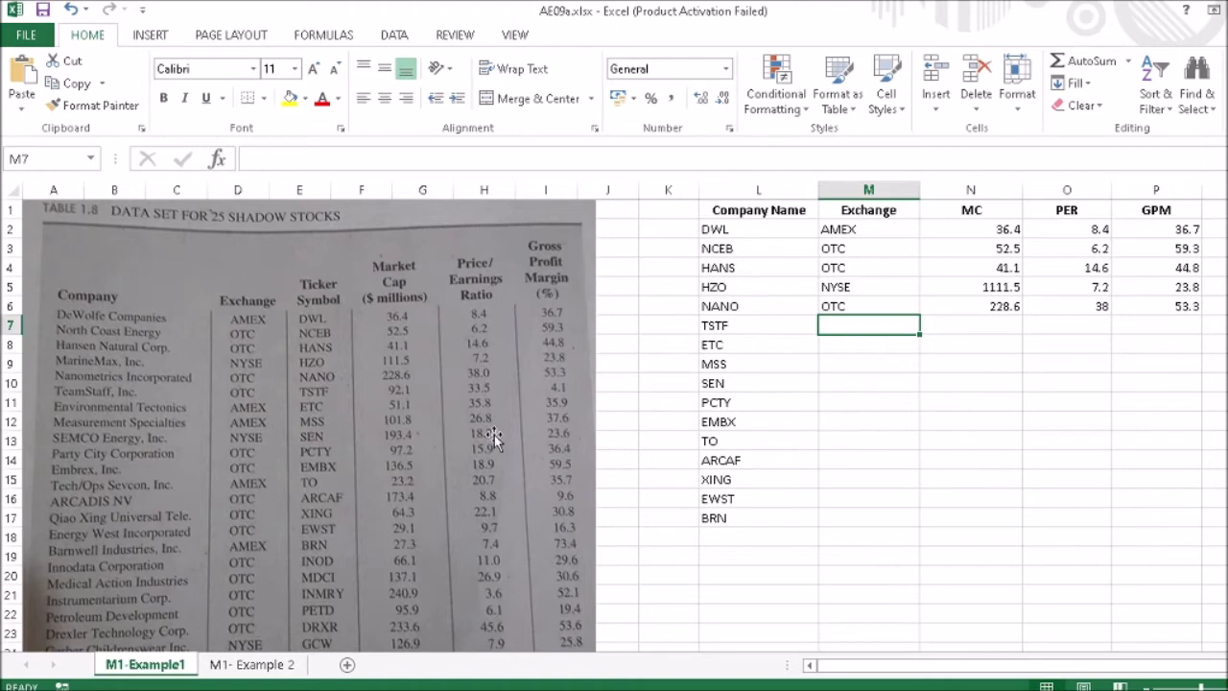
text(OTC)
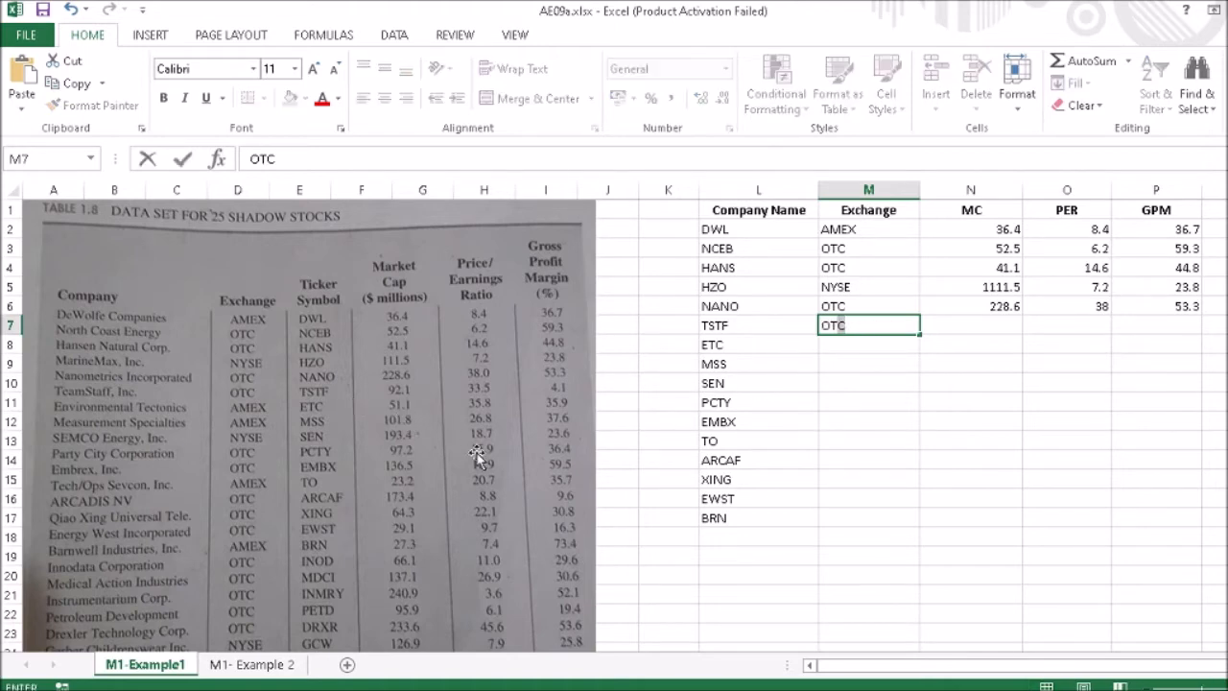
key(Return)
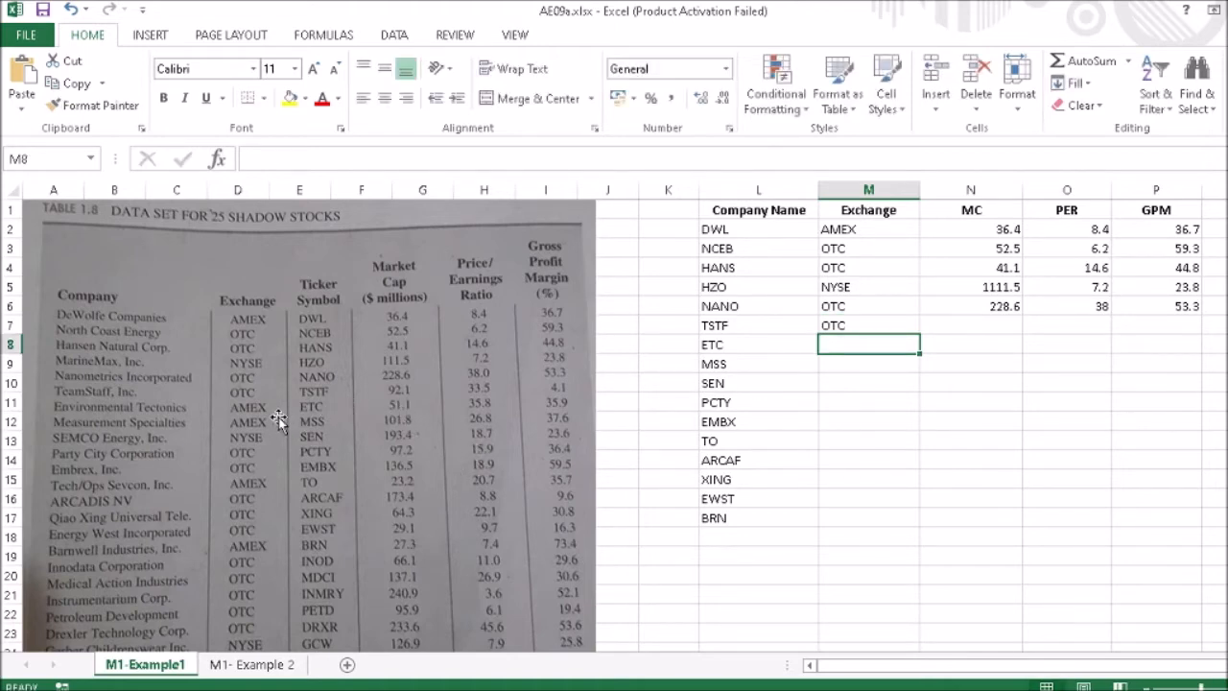
text(AMEX)
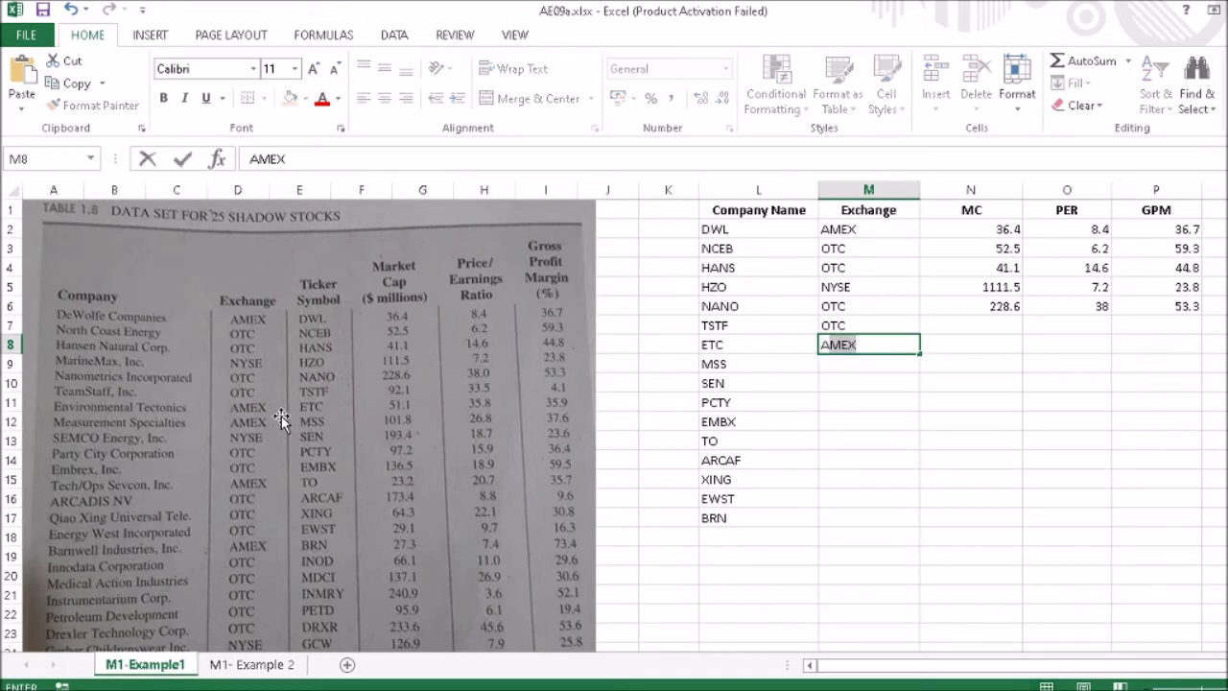
key(Return)
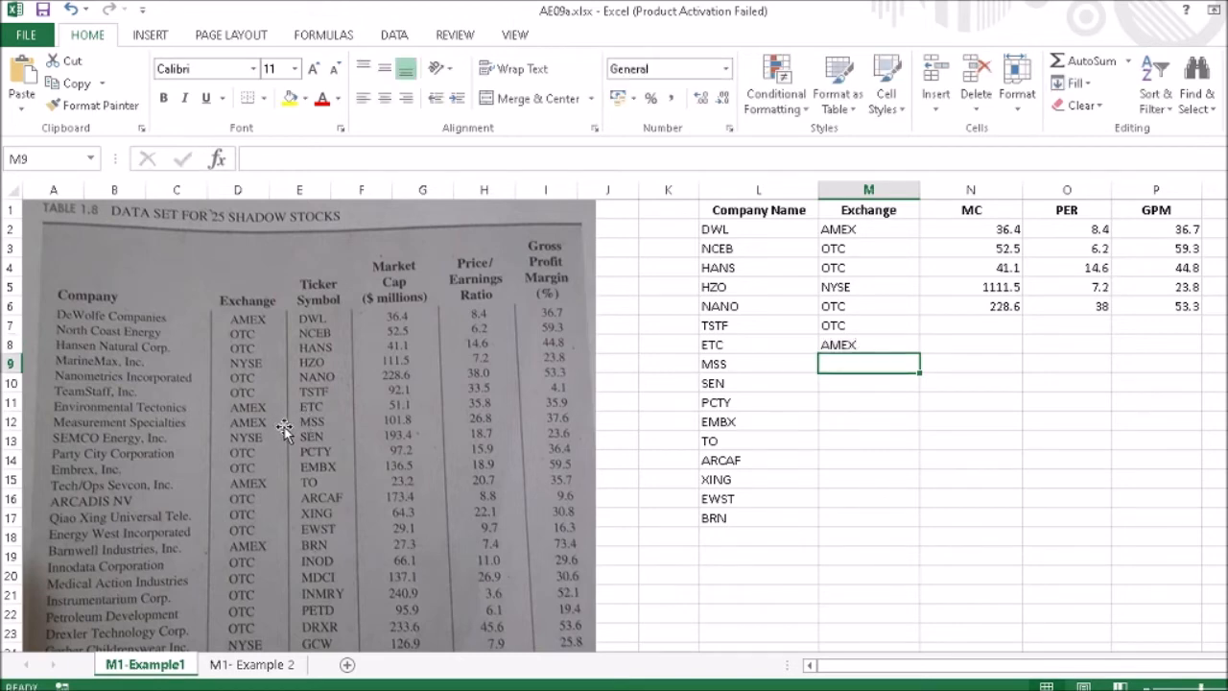
text(A)
key(Return)
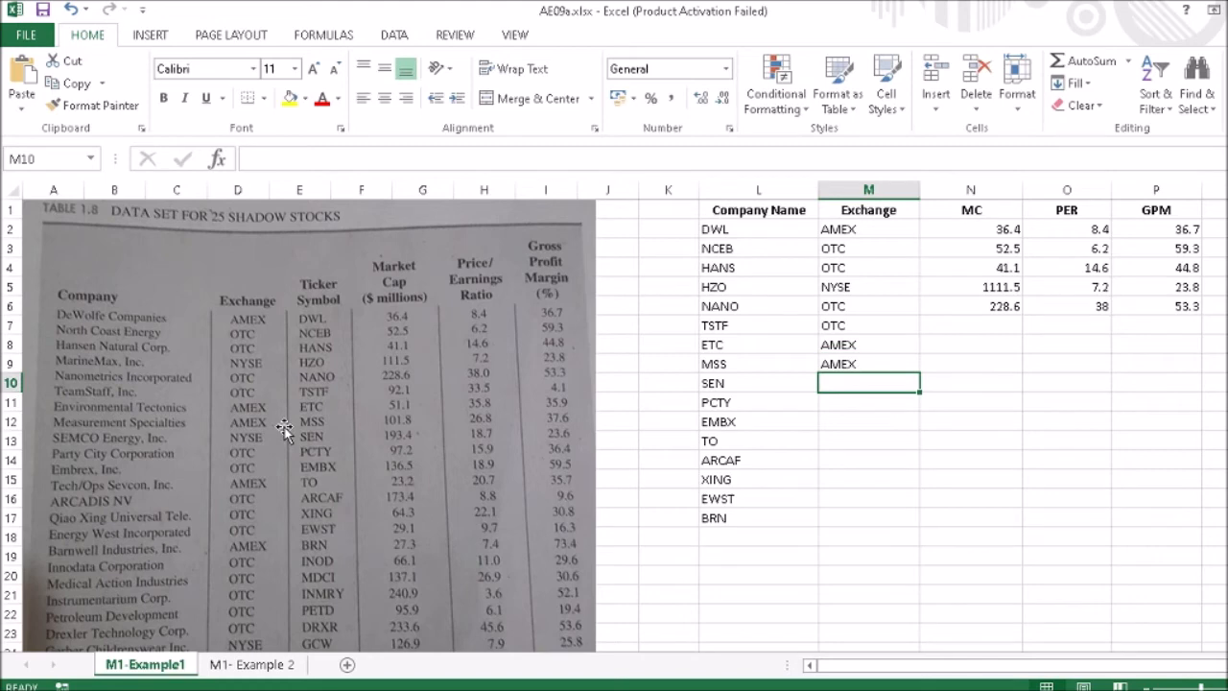
text(NYSE)
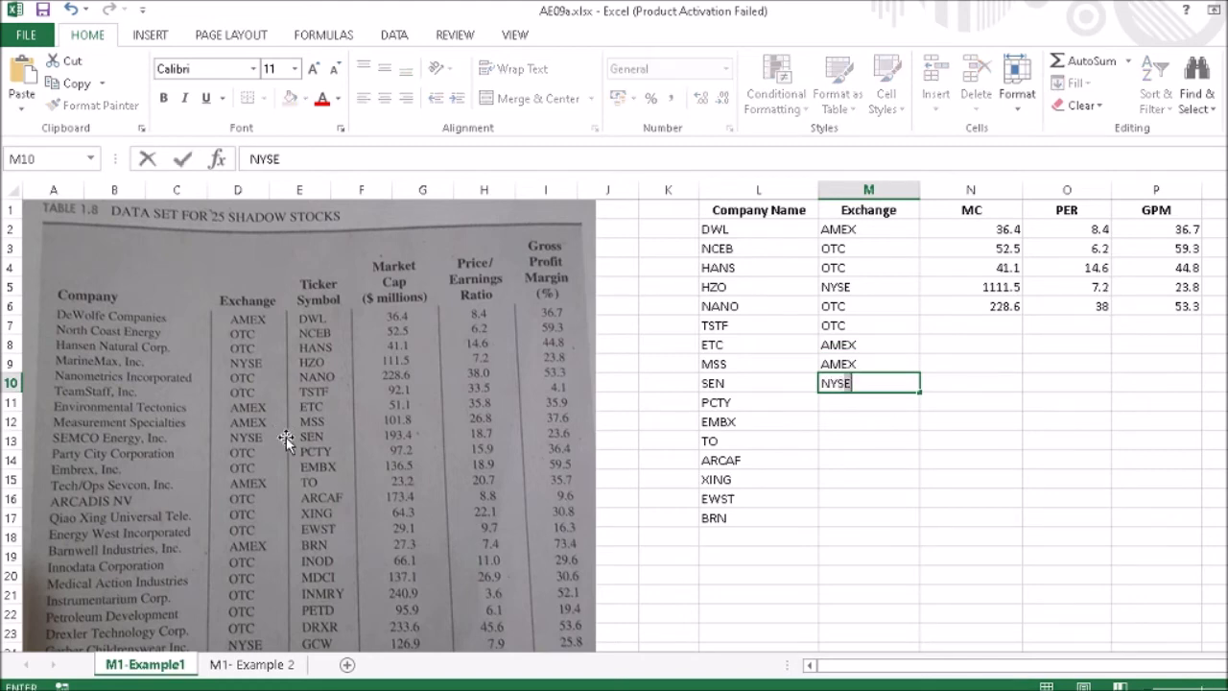
key(Return)
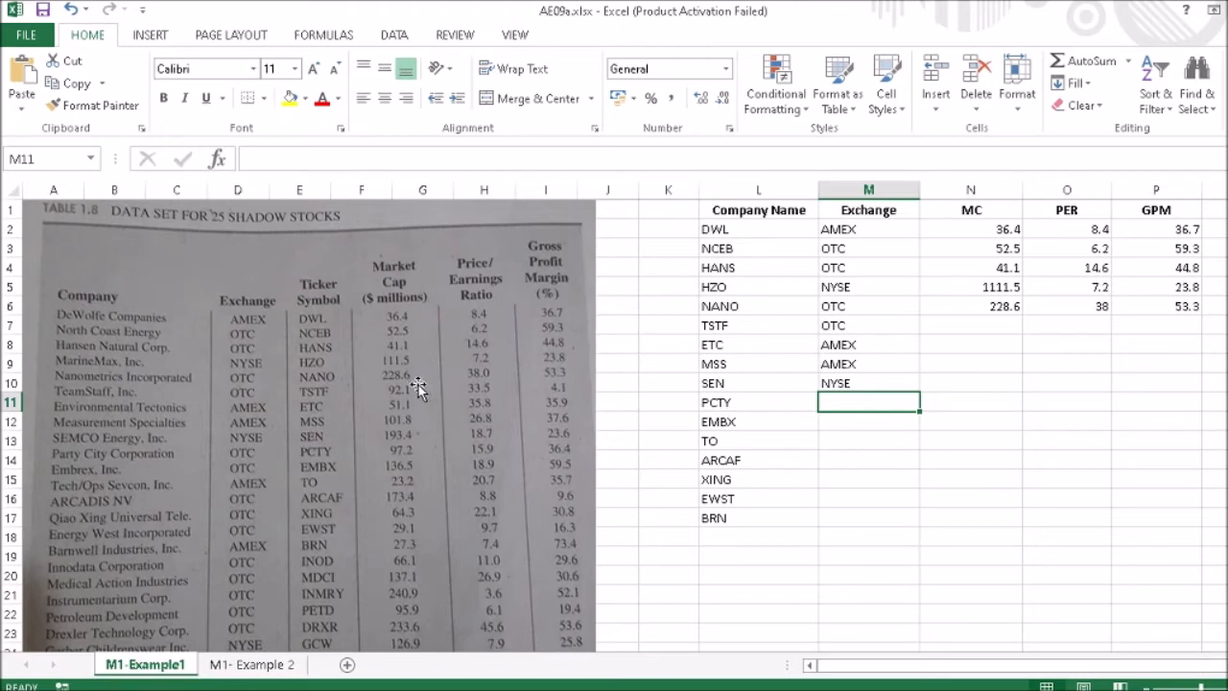
Enter the market caps of TSTF and ETC, 92.1 in N7 and 51.1 in N8
click(955, 324)
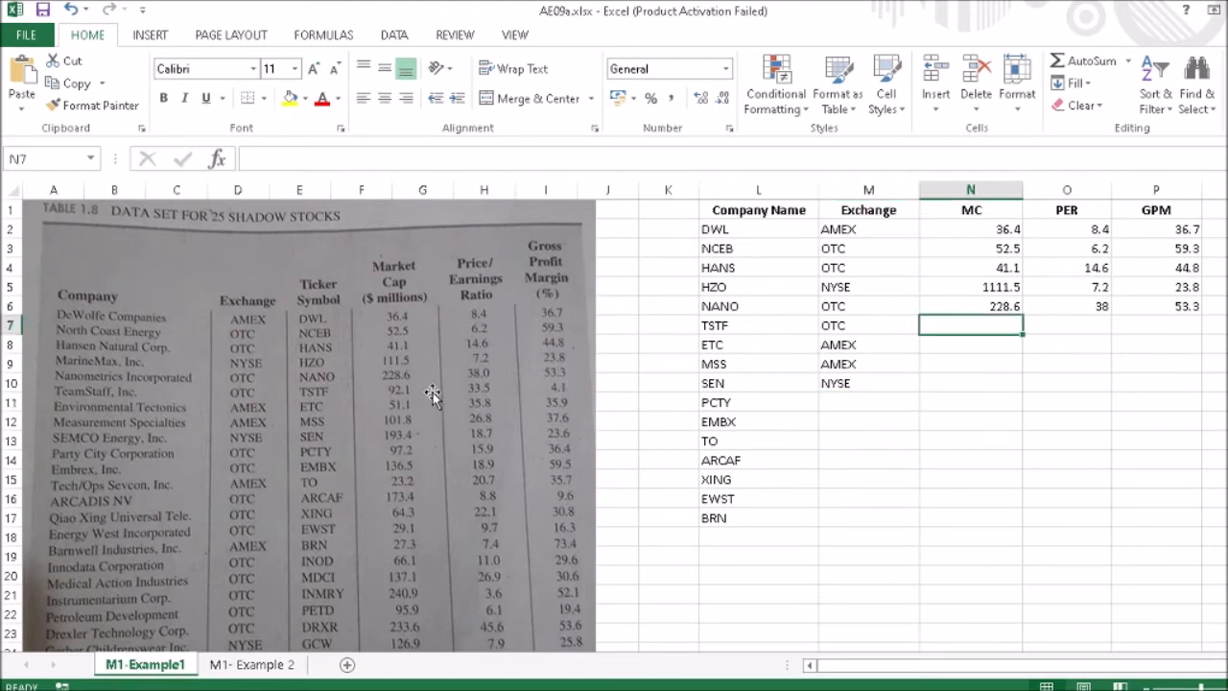
text(92.1)
key(Return)
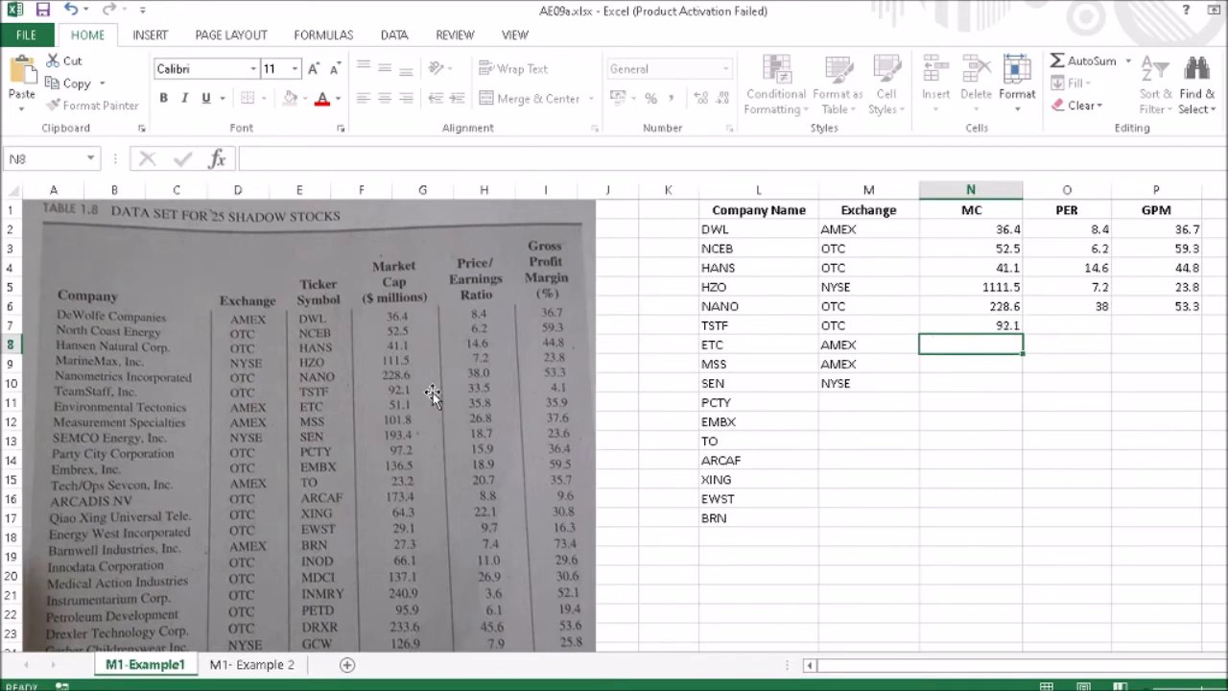
text(51)
key(Return)
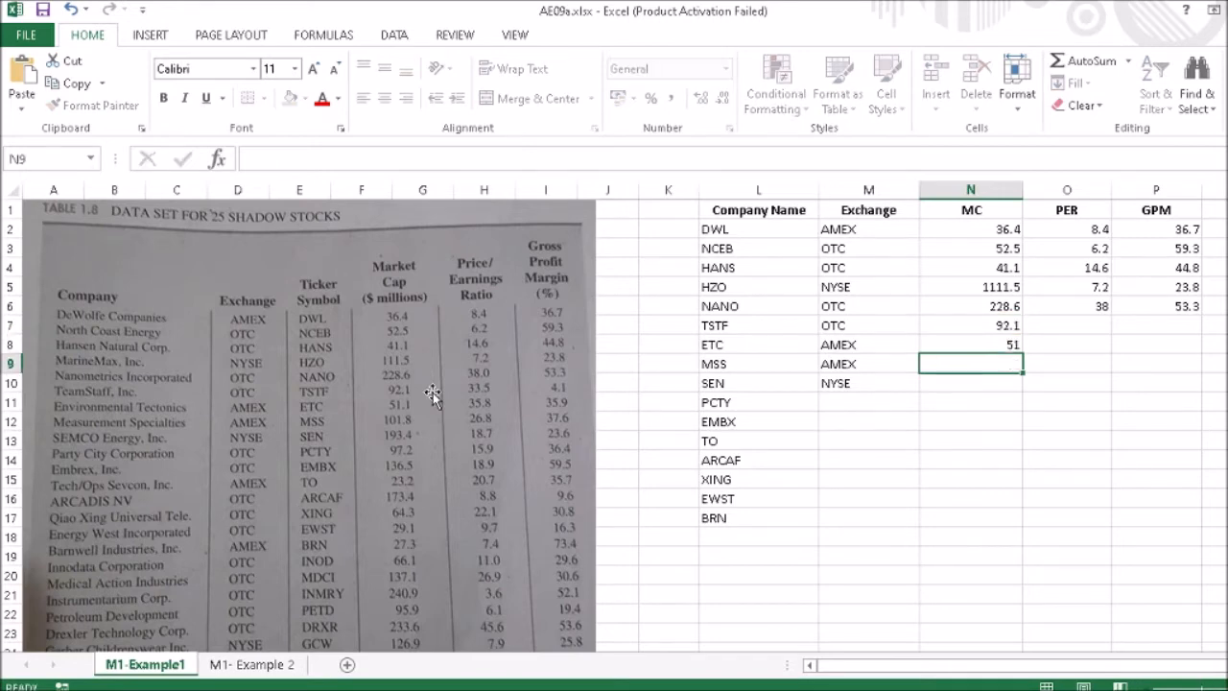
key(Up)
text(51.1)
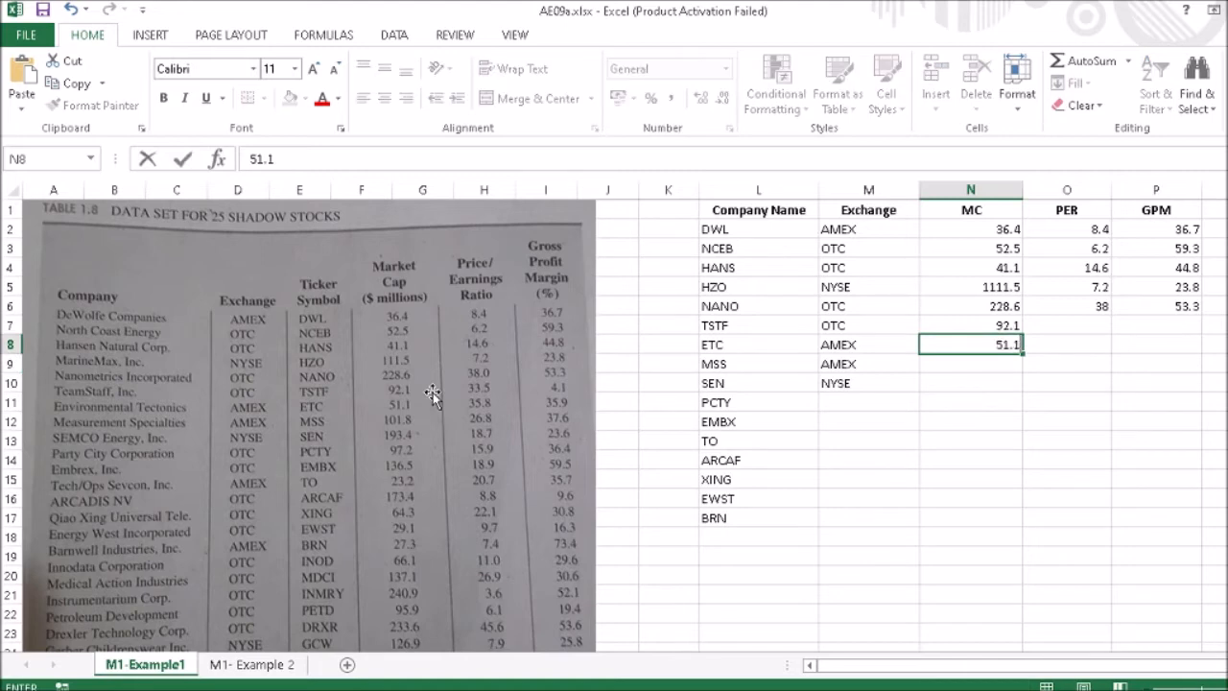
key(Return)
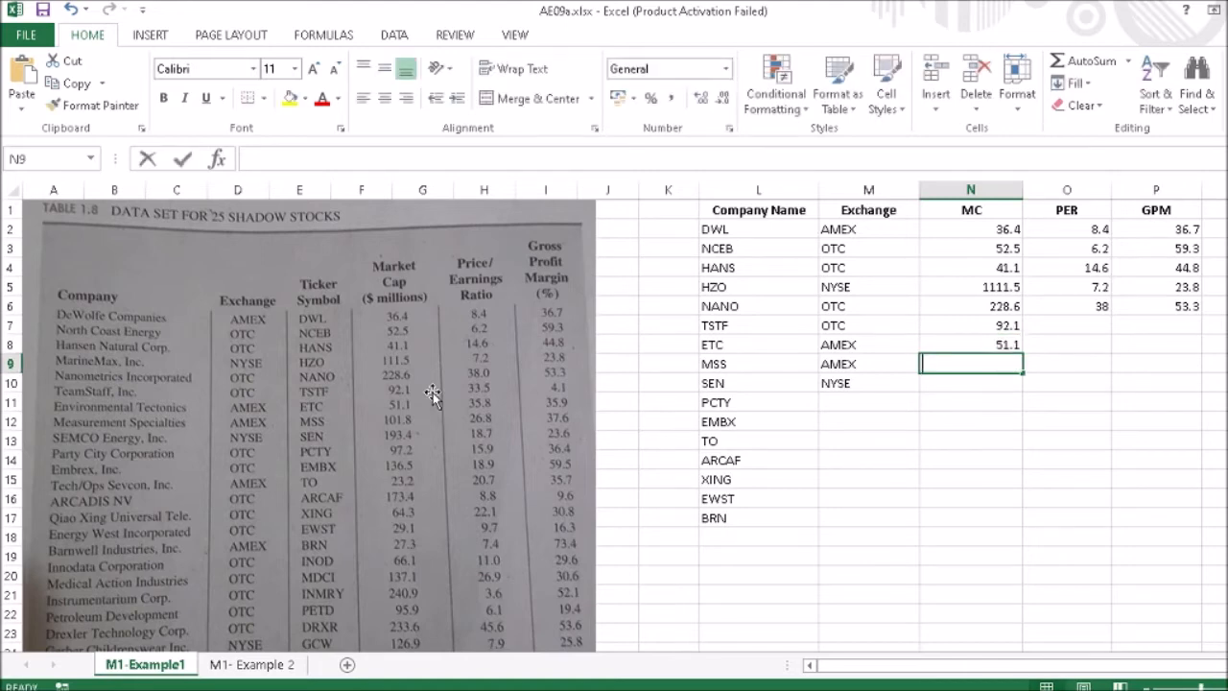
text(101)
key(Return)
text(8)
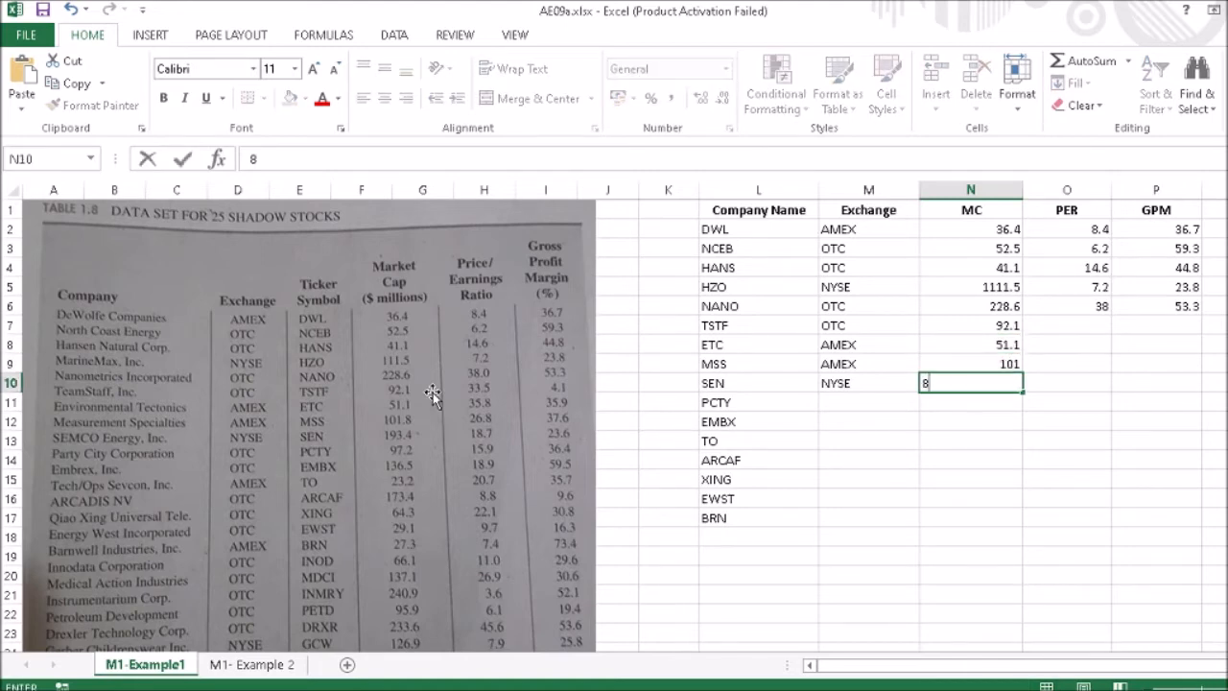
key(Up)
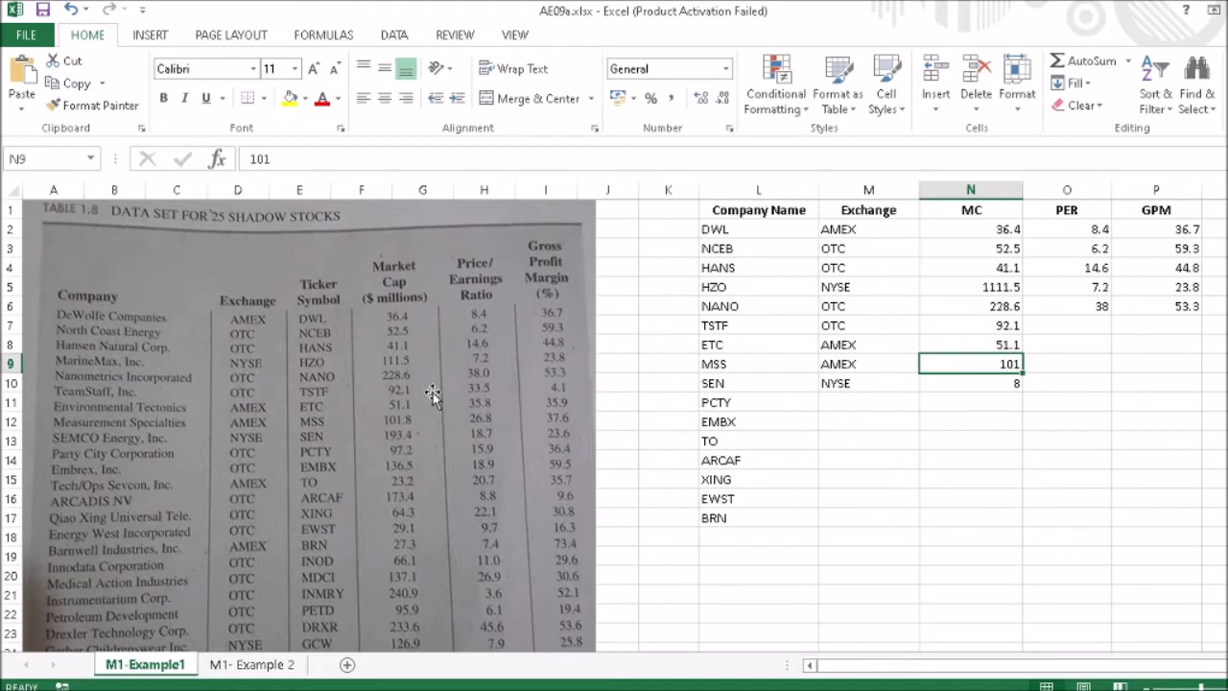
Enter the market caps of MSS, SEN and PCTY in N9:N11: 101.8, 193.4 and 97.2
text(101.8)
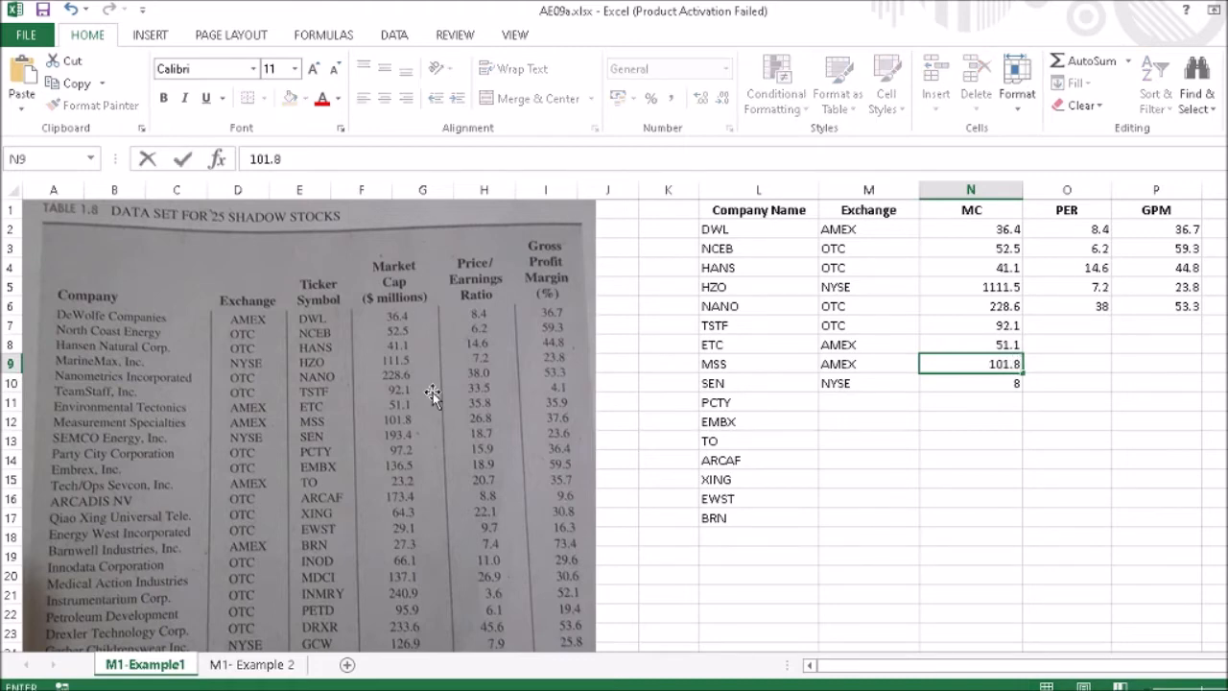
key(Return)
text(193.4)
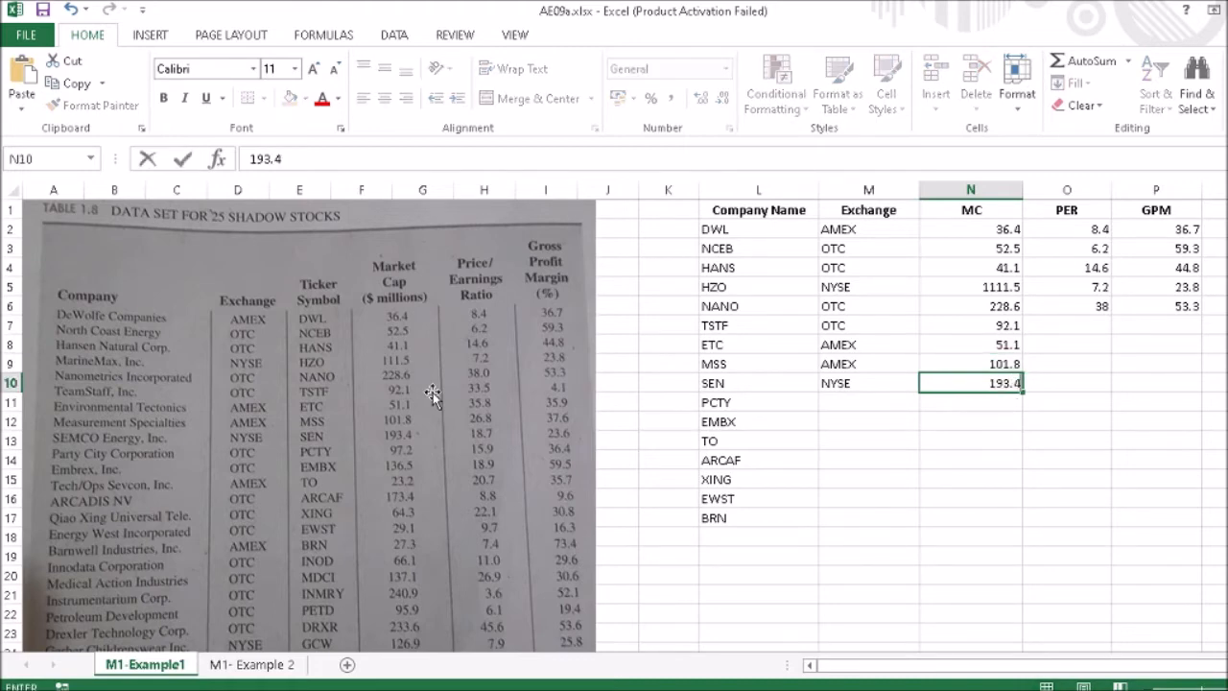
key(Return)
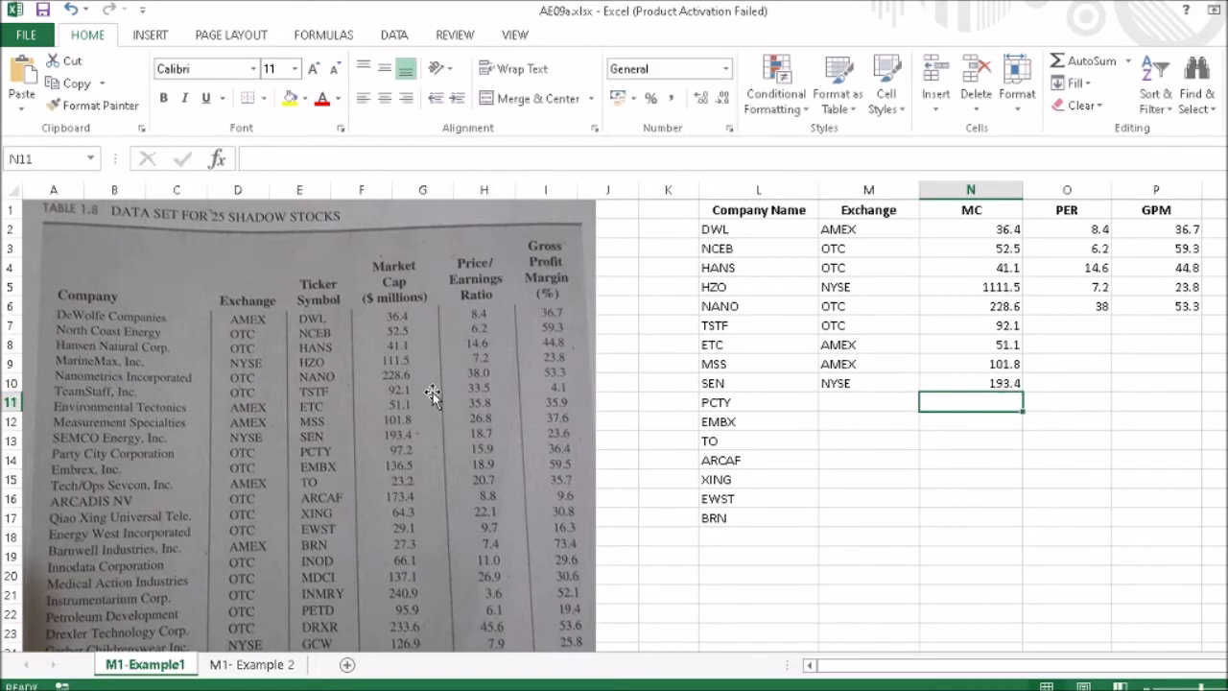
text(97.2)
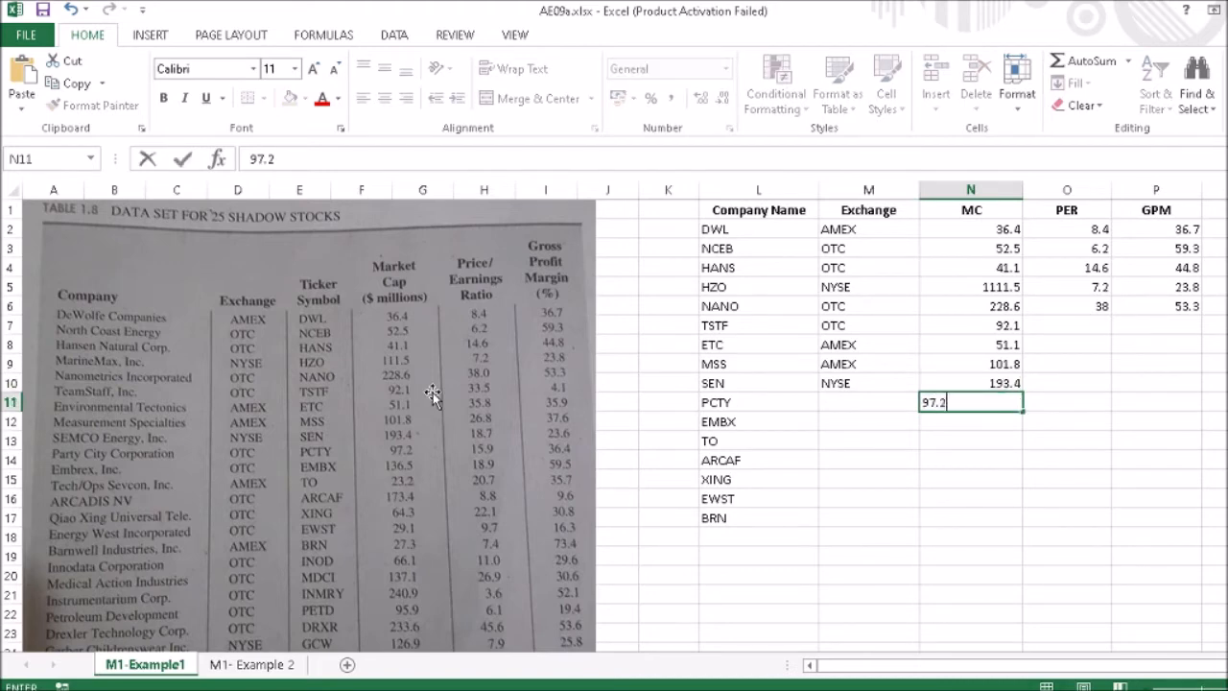
key(Return)
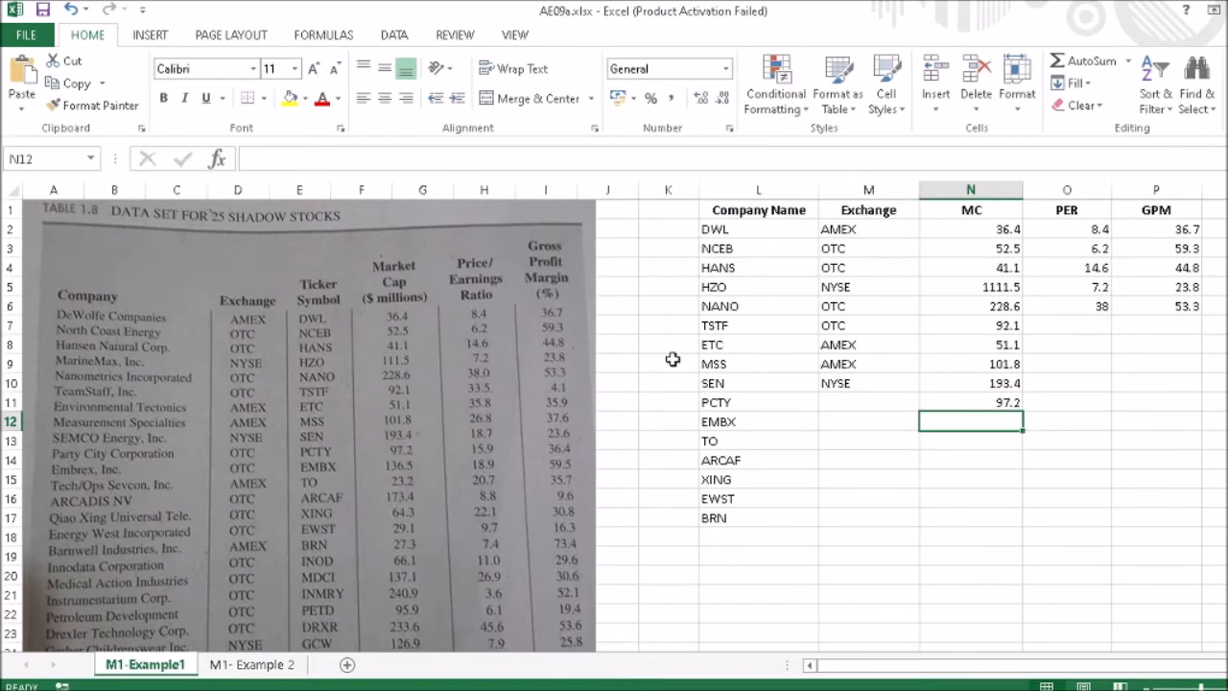
Fill in the price/earnings ratios of TSTF, ETC and MSS in O7:O9: 33.5, 35.8 and 26.8
click(1072, 324)
text(33.5)
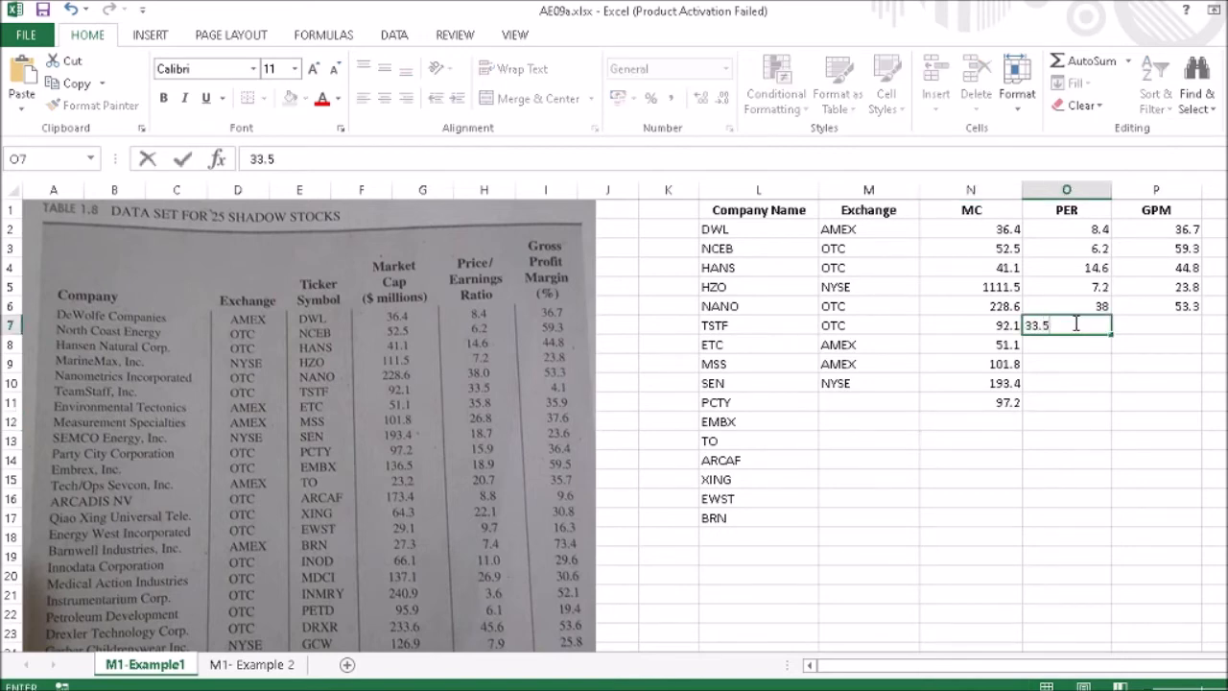
key(Return)
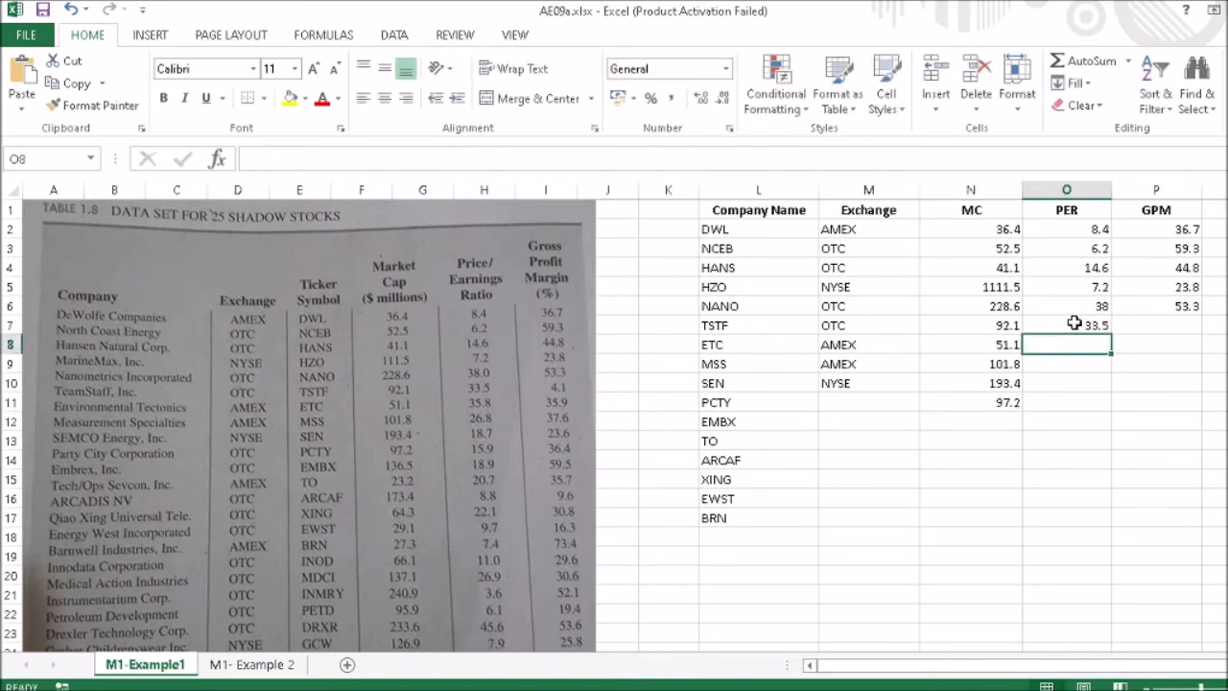
text(35.8)
key(Return)
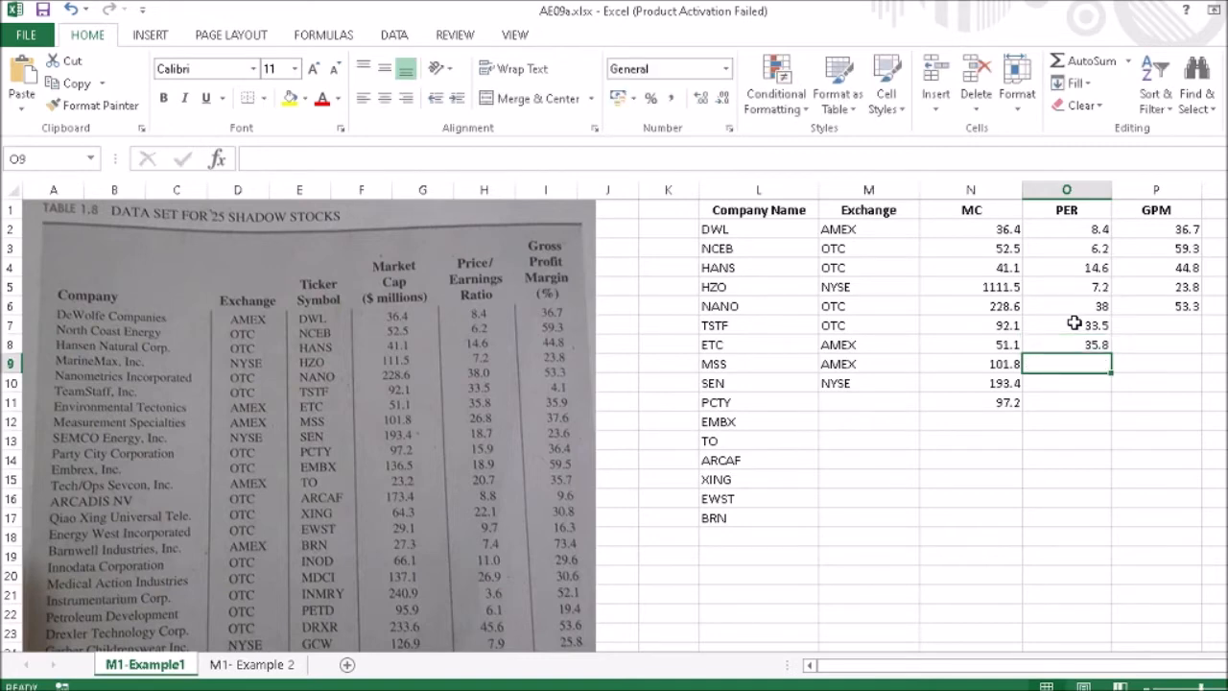
text(26.8)
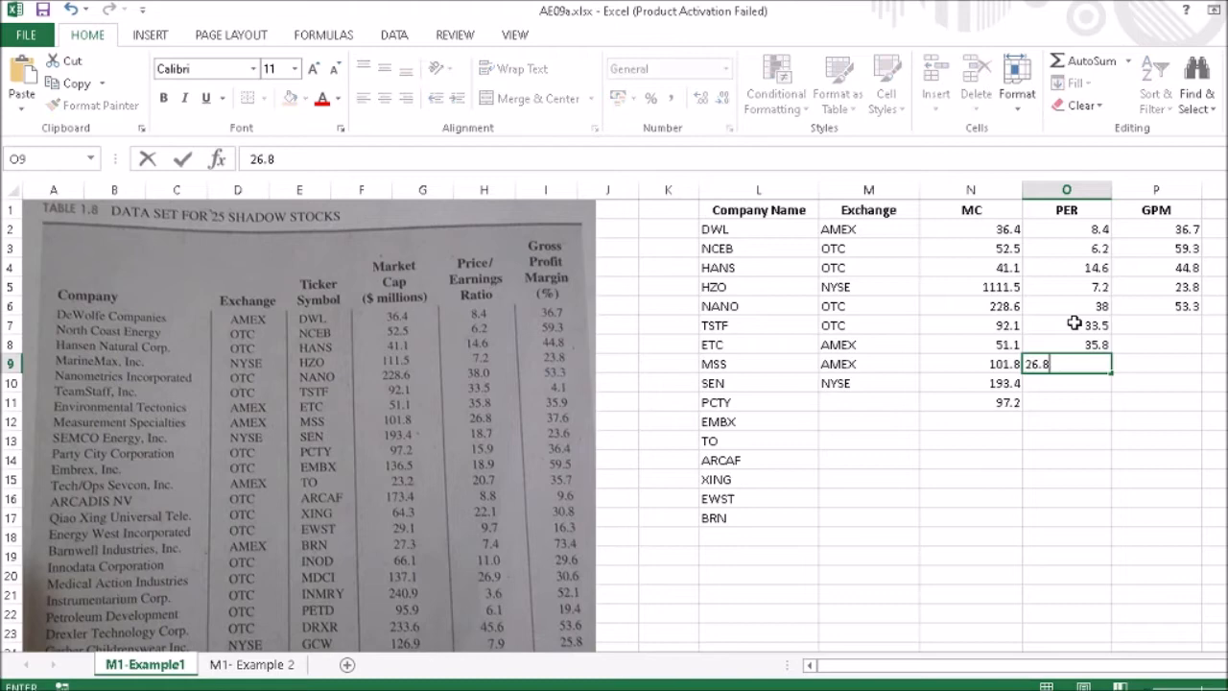
key(Return)
Continue the price/earnings ratios for SEN, PCTY and EMBX in O10:O12 with 18.7, 15.9 and 18.9
text(18.7)
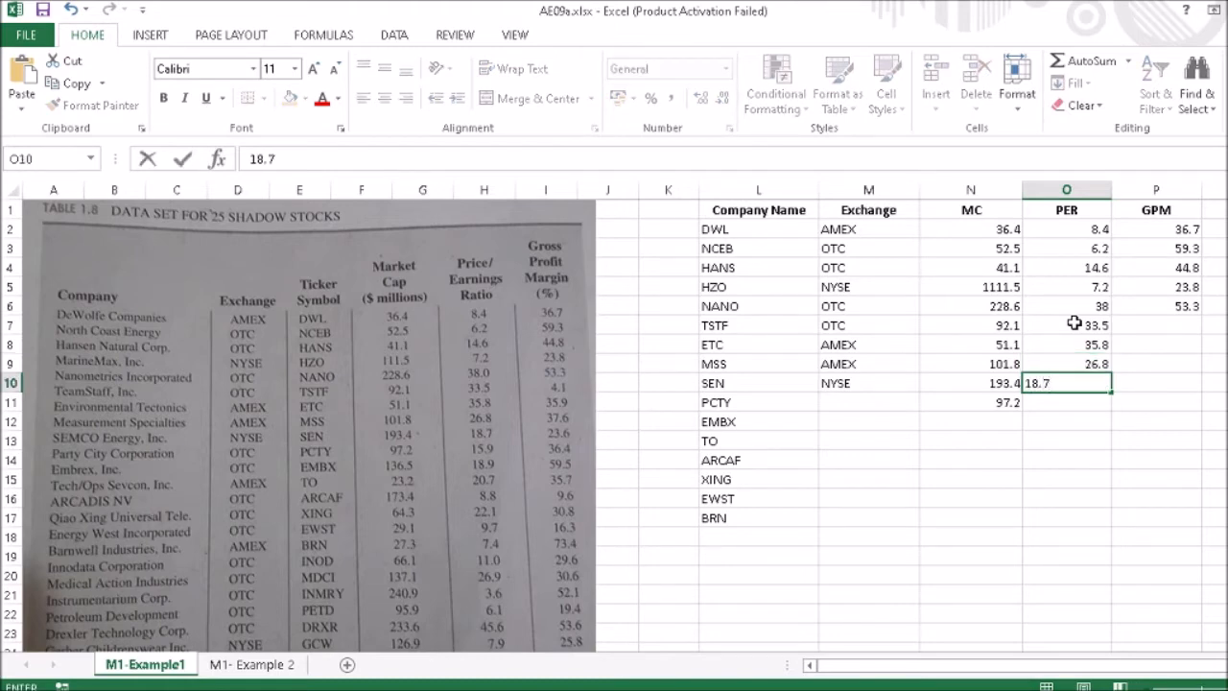
key(Return)
text(15.9)
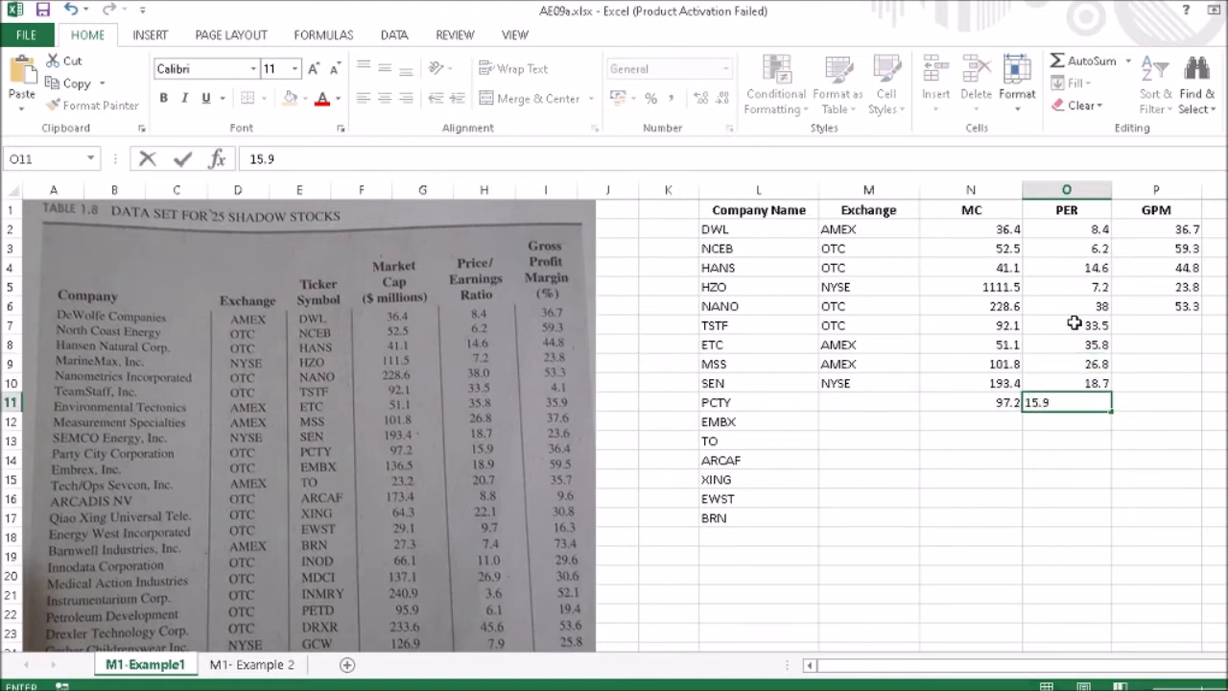
key(Return)
text(18.9)
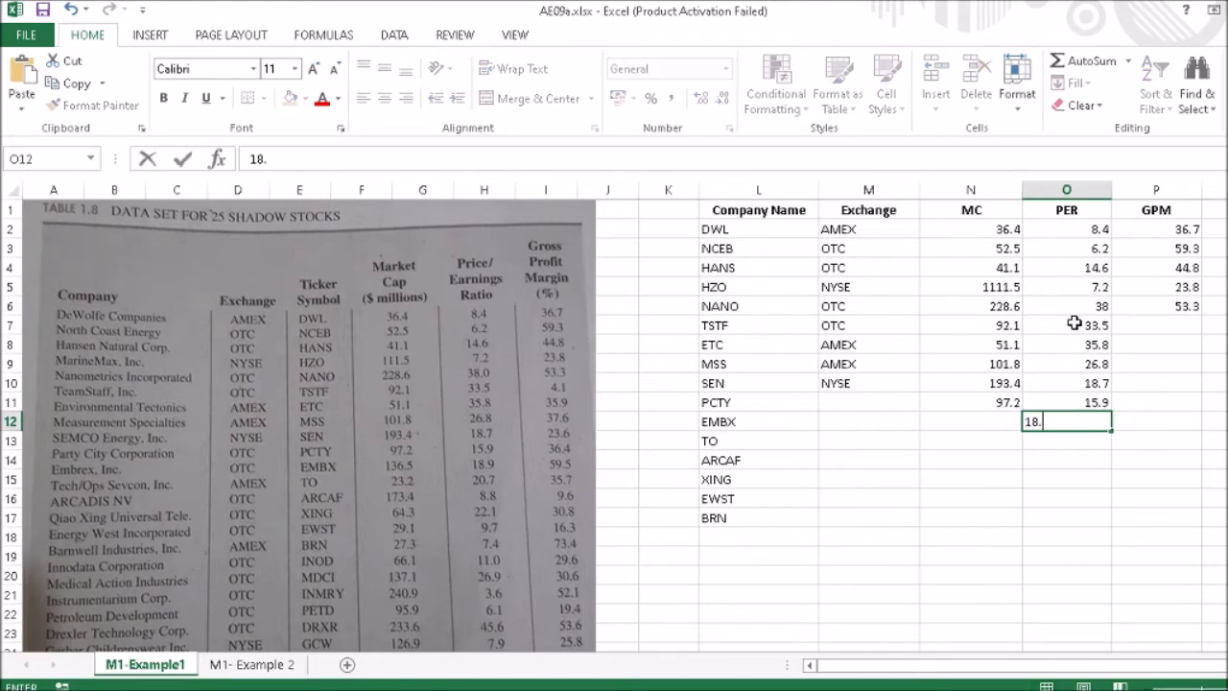
key(Return)
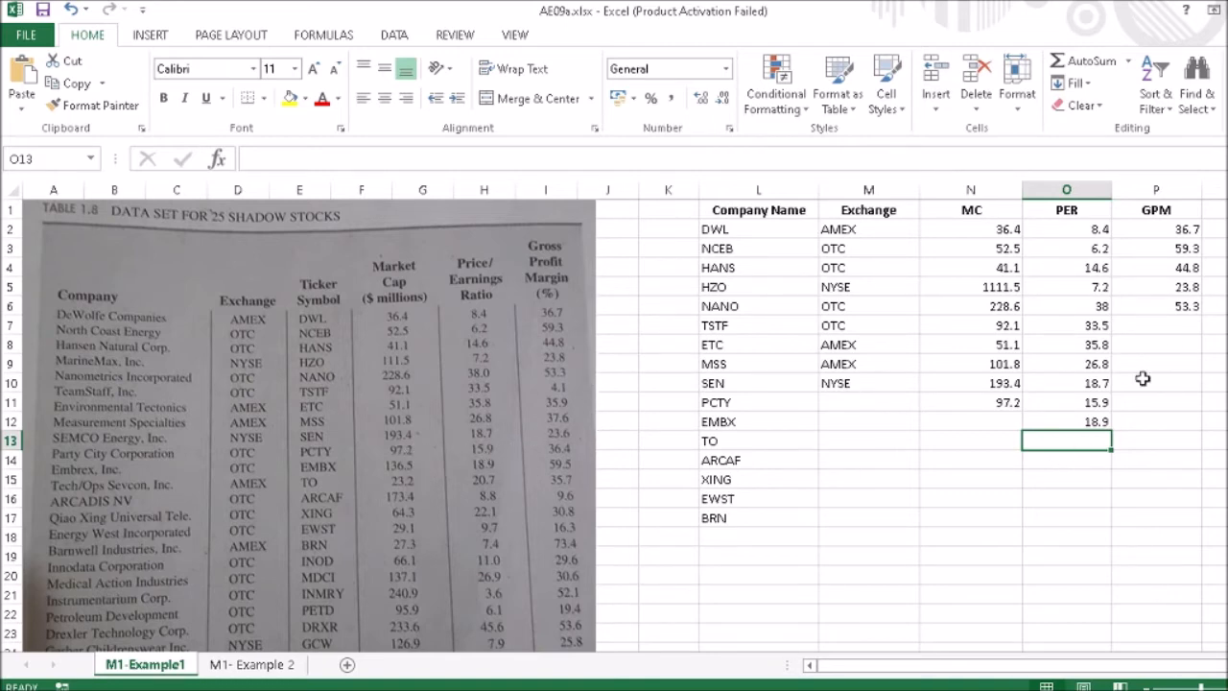
Enter the gross profit margins of TSTF, ETC and MSS in P7:P9: 4.1, 35.9 and 37.6
click(1163, 327)
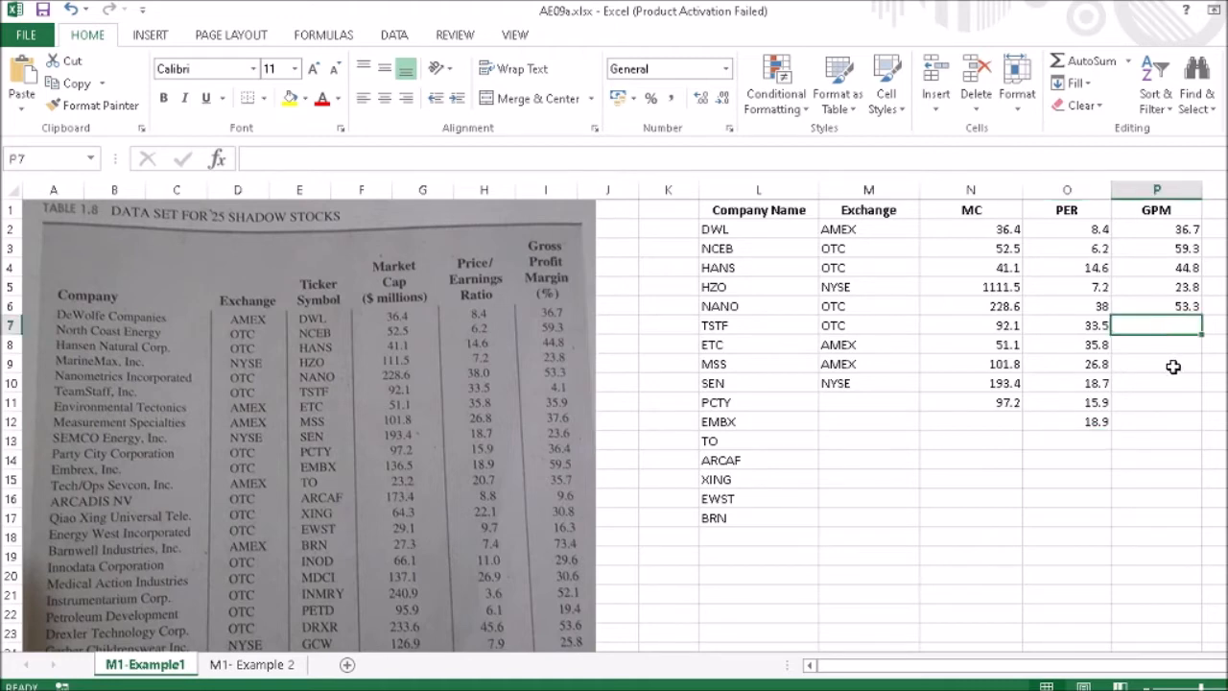
text(4.1)
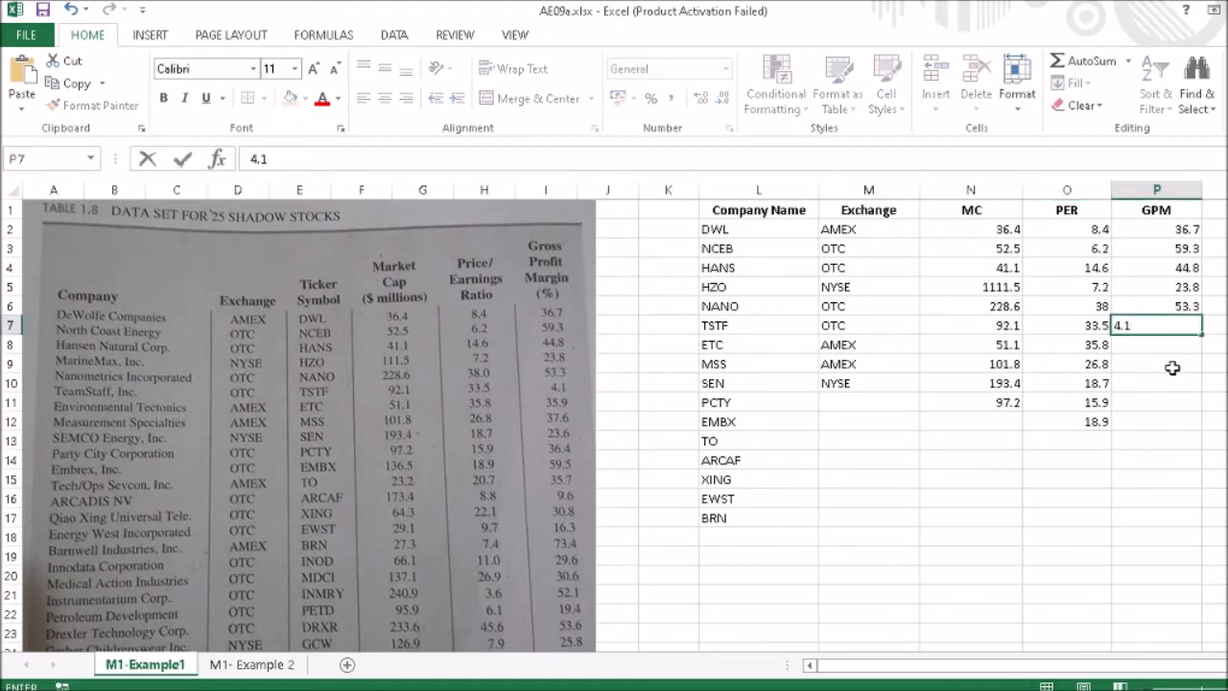
key(Return)
text(35.9)
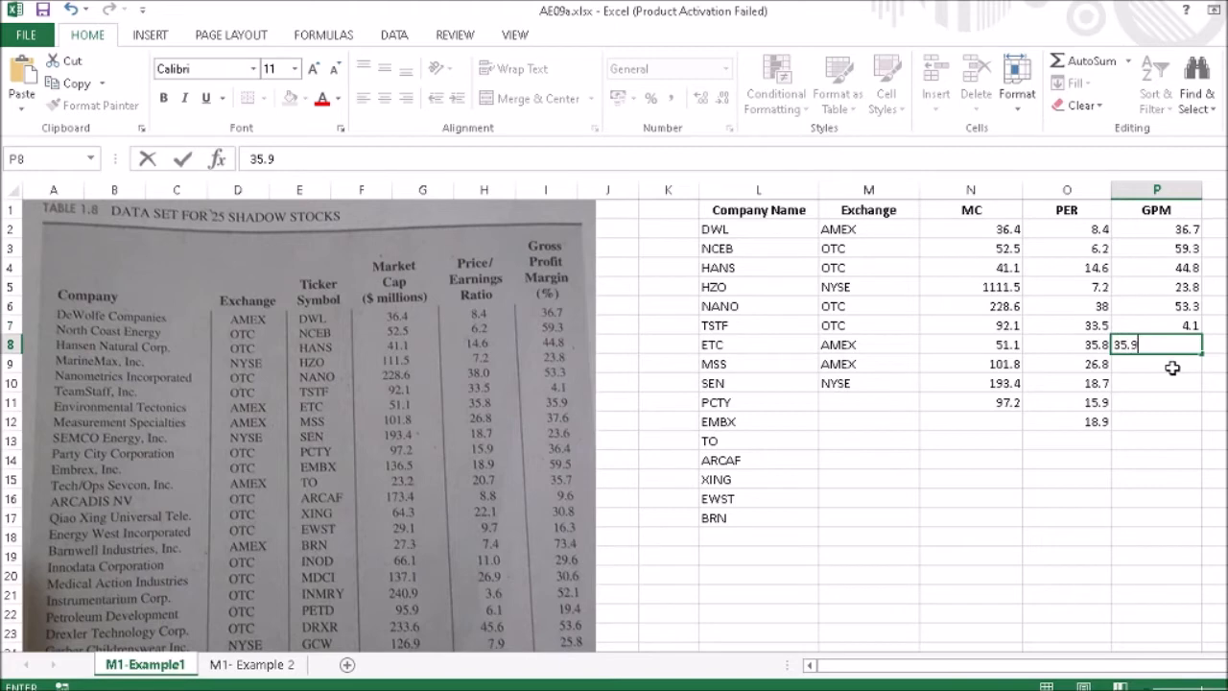
key(Return)
text(37.6)
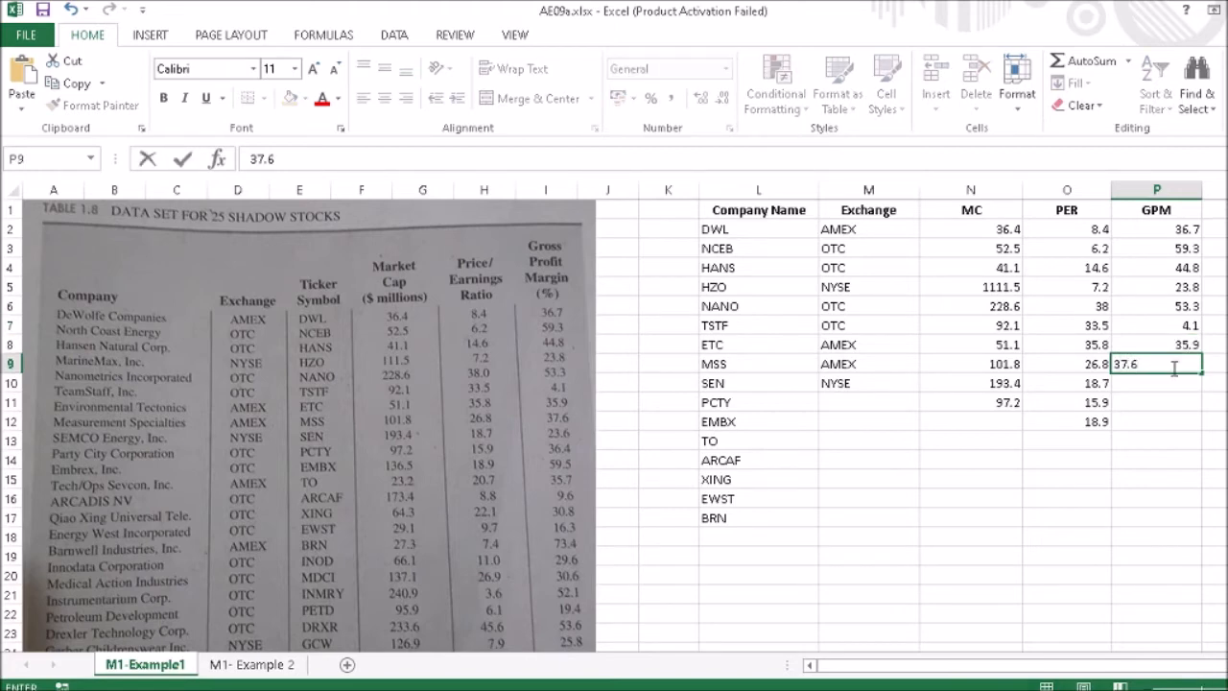
key(Return)
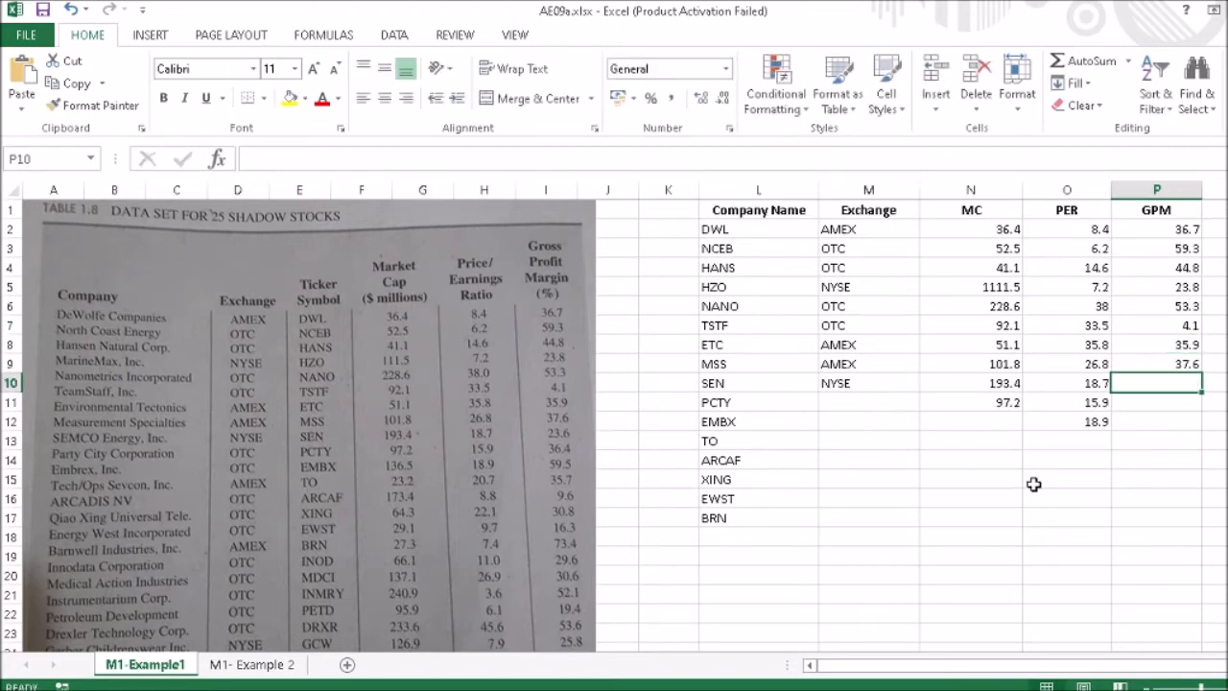
mouse_move(986, 689)
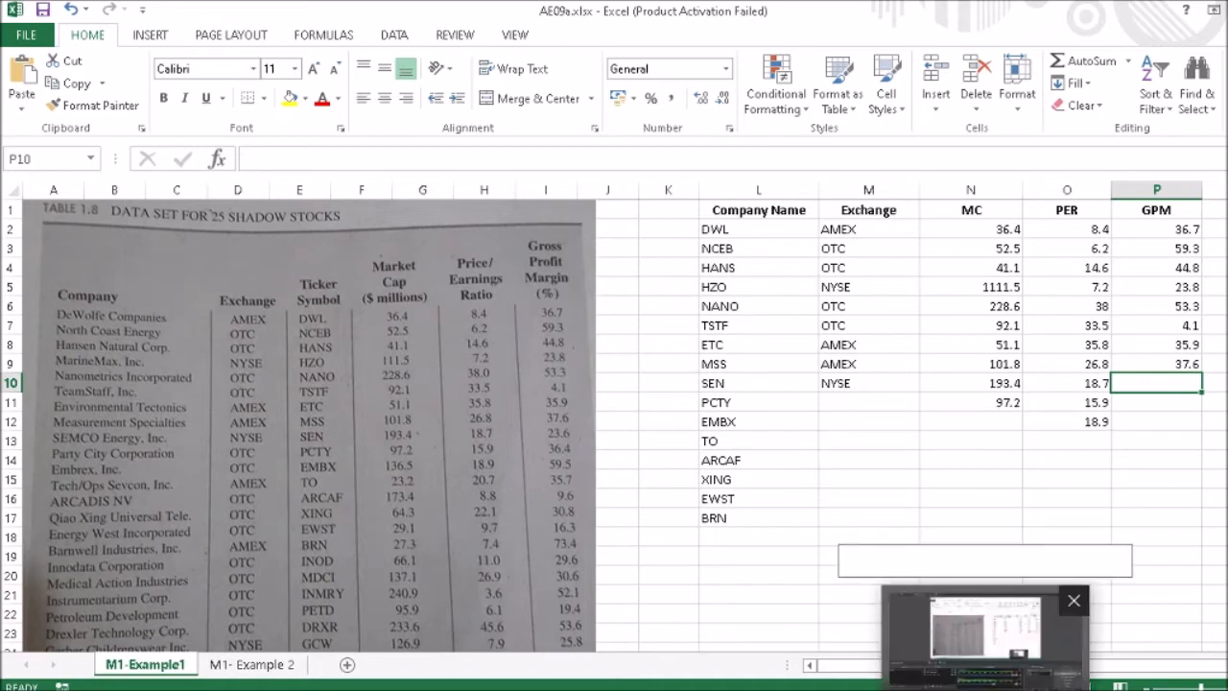
click(986, 628)
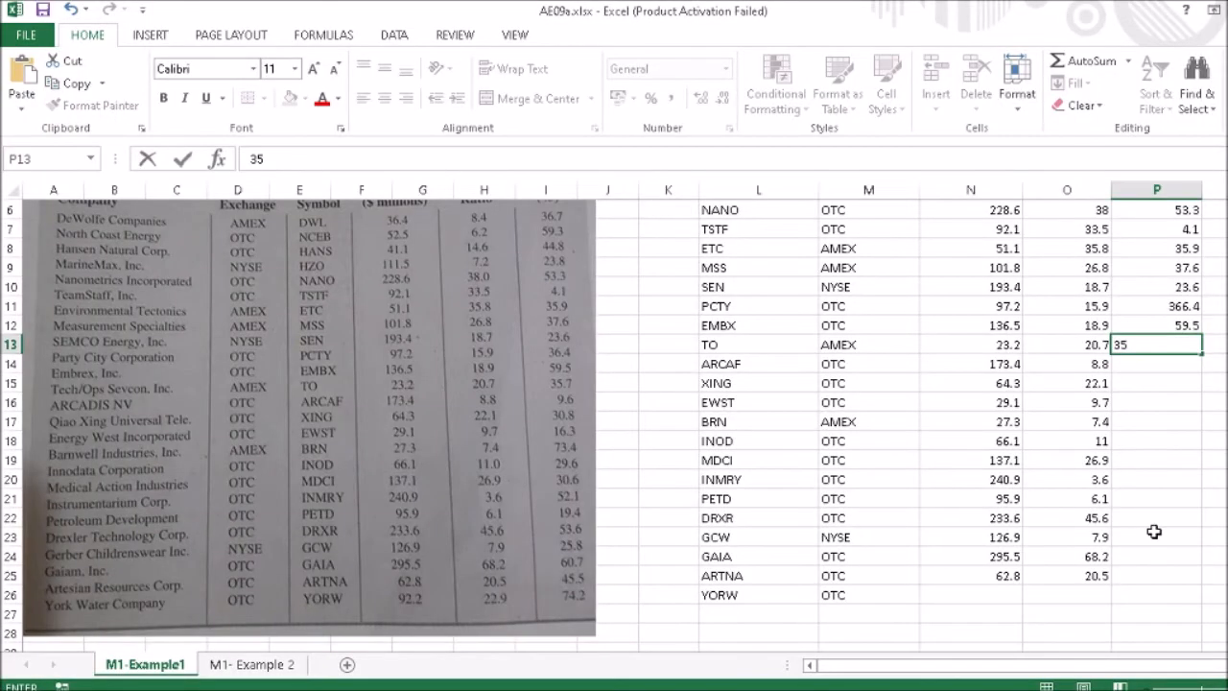
Fill in the gross profit margins from TO to BRN in P13:P17: 35.7, 9.6, 30.8, 16.3 and 73.4
text(.7)
key(Return)
text(9.6)
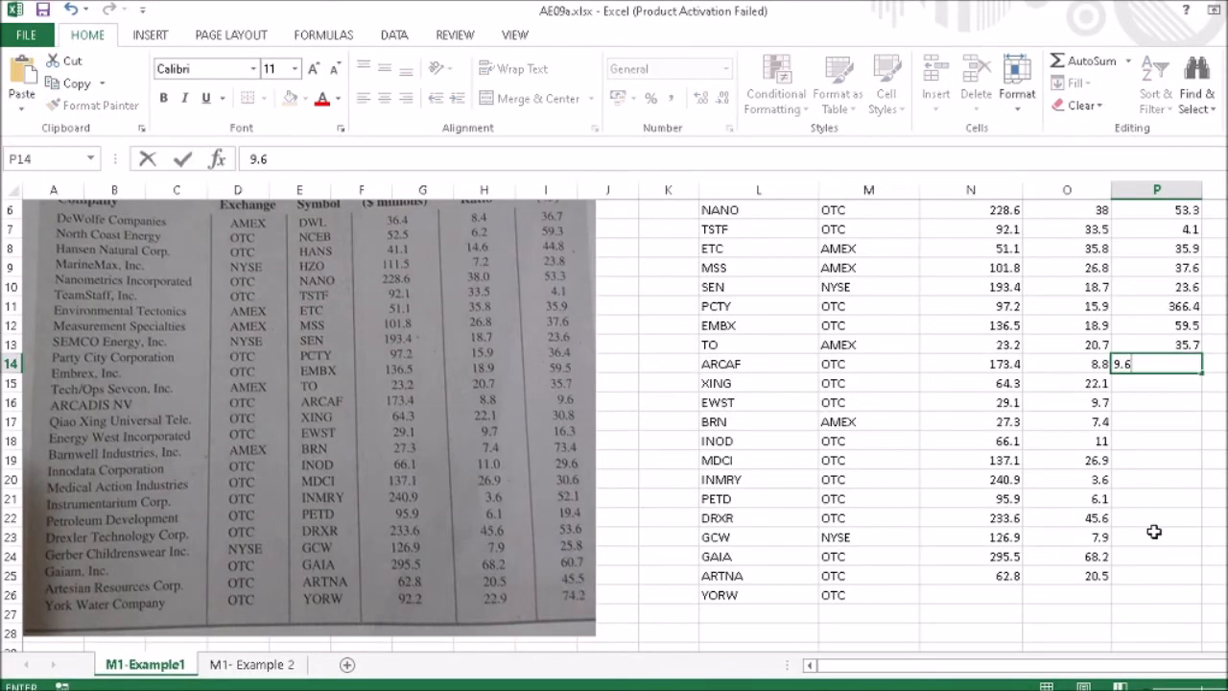
key(Return)
text(30.8)
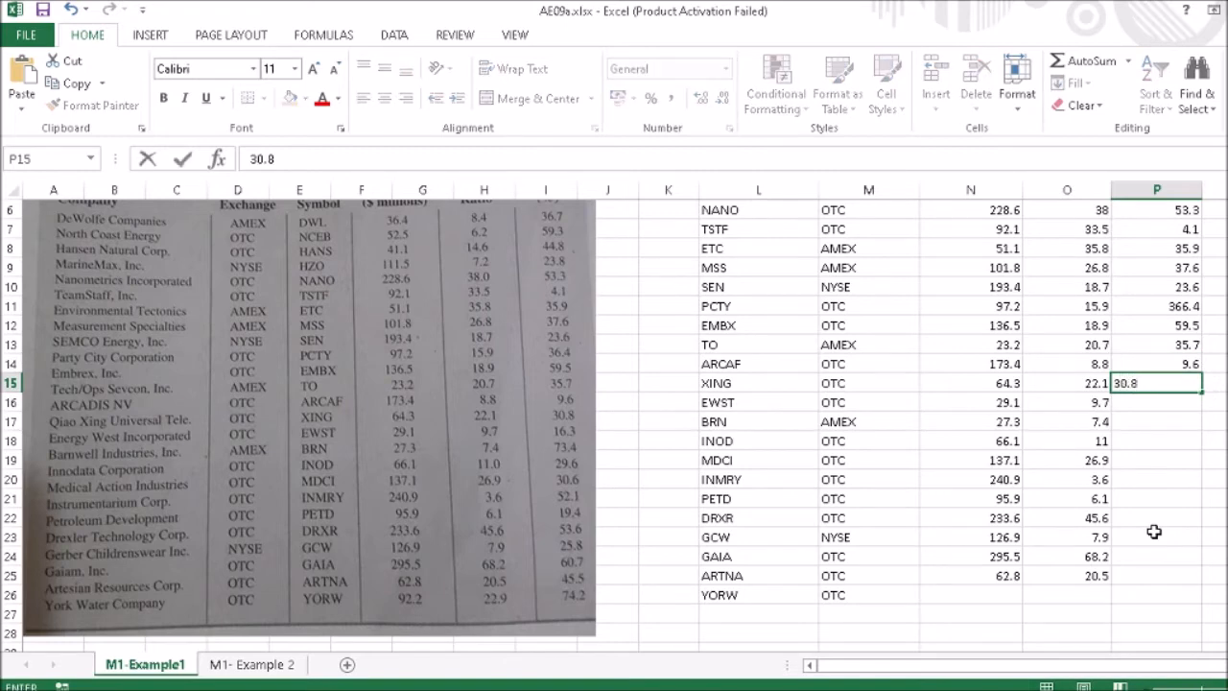
key(Return)
text(16.3)
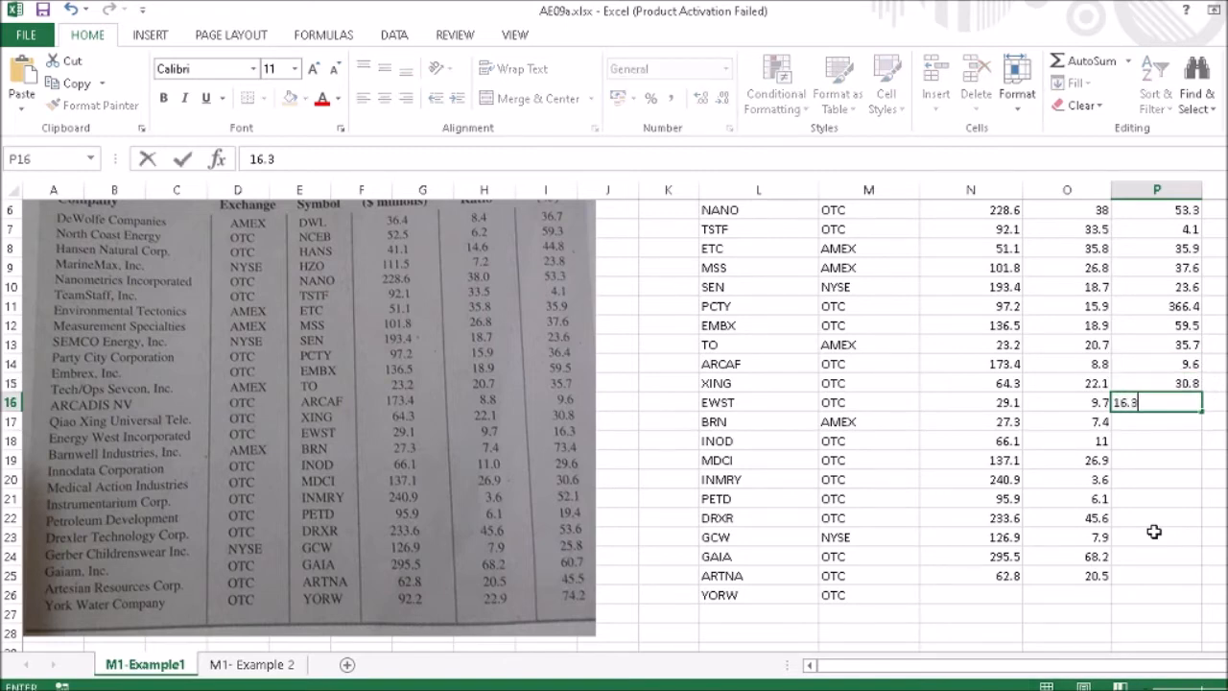
key(Return)
text(73.4)
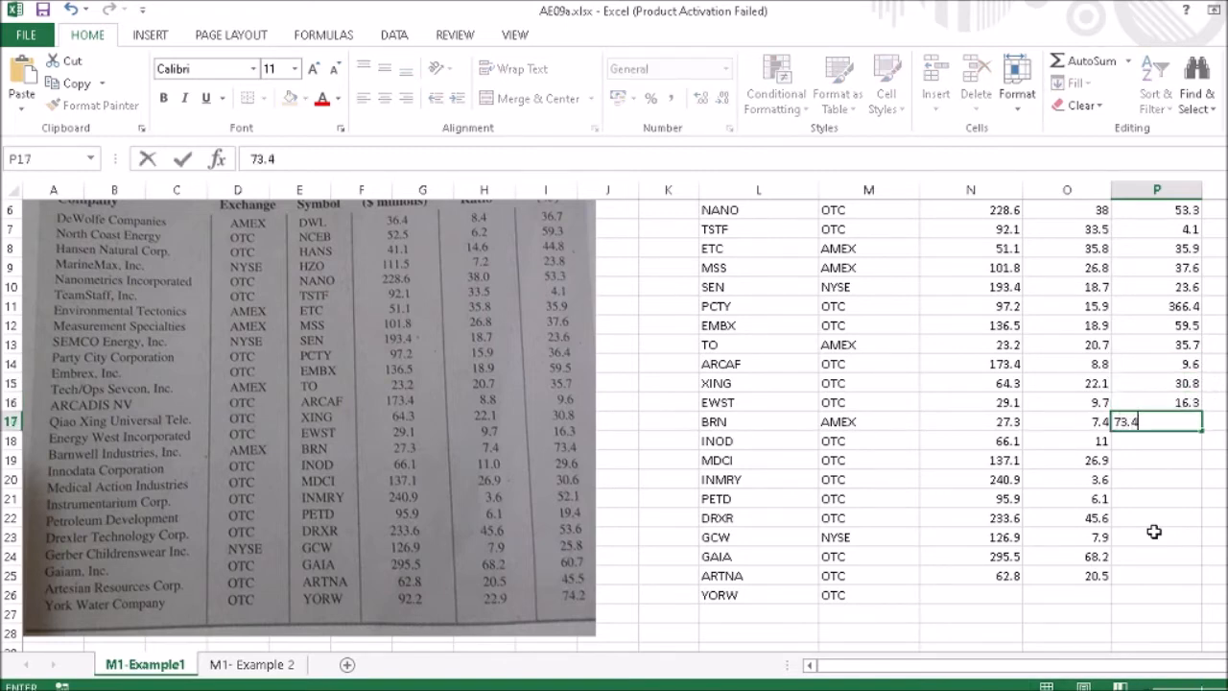
key(Return)
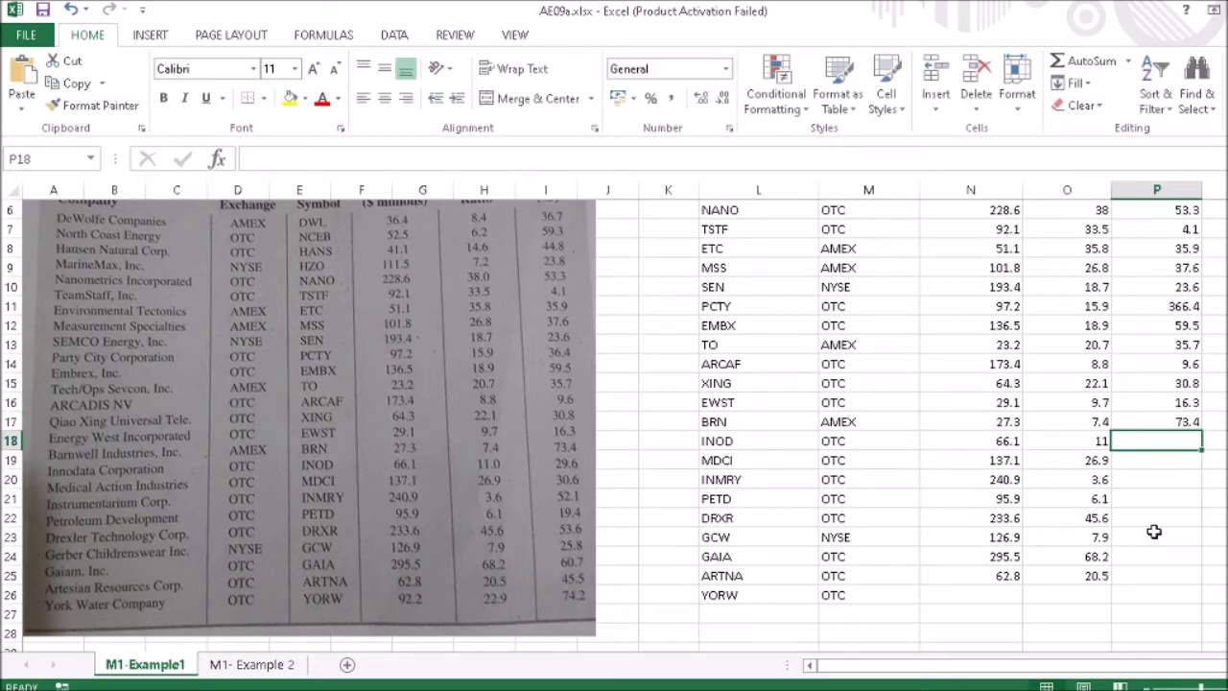
Enter the gross profit margins of INOD, MDCI, INMRY and PETD in P18:P21: 29.6, 30.6, 52.1 and 19.4
text(29.6)
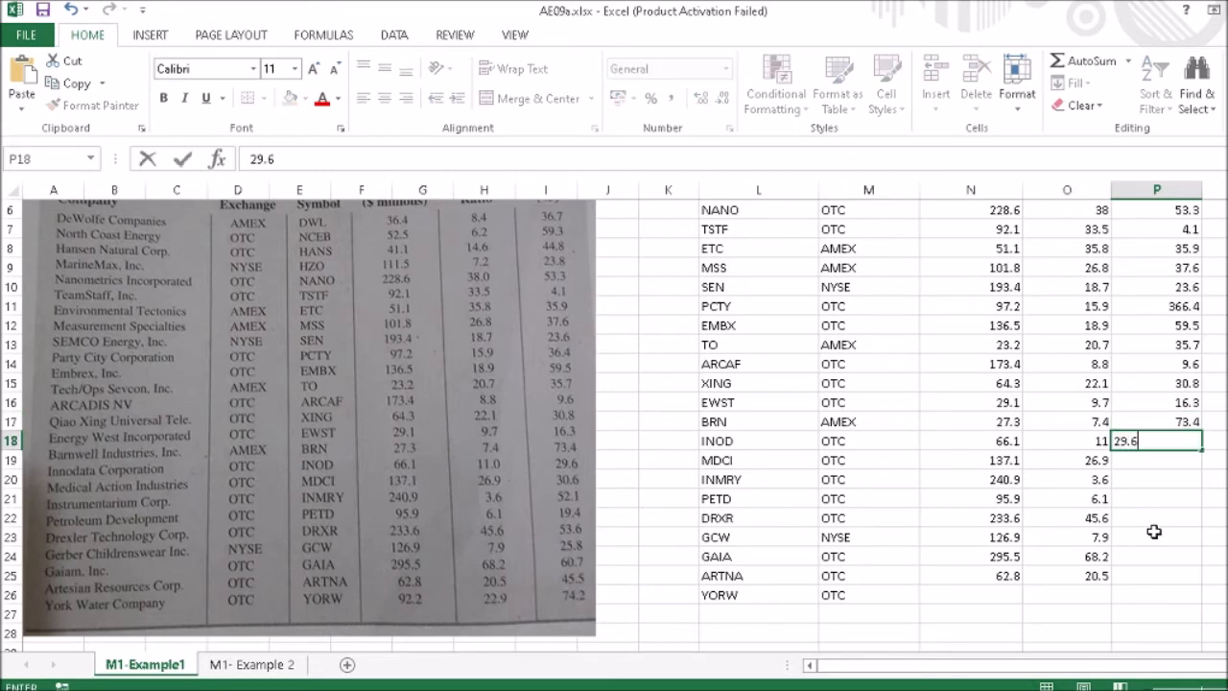
key(Return)
text(30.6)
key(Return)
text(52.1)
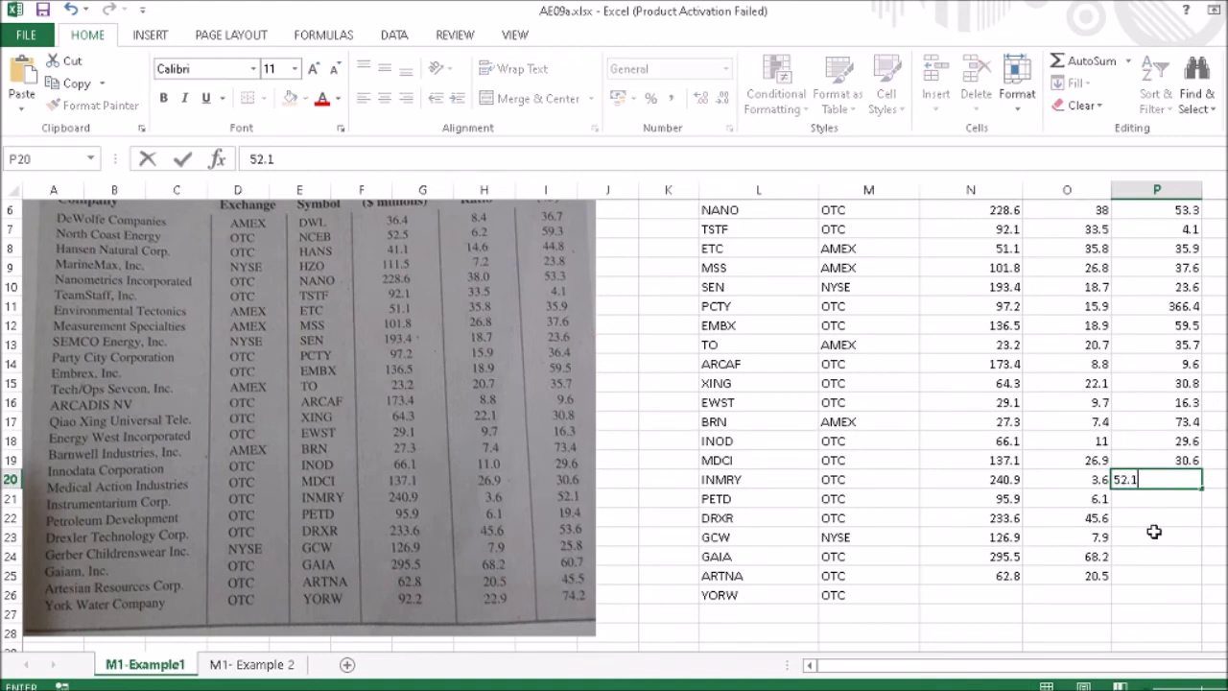
key(Return)
text(19.4)
key(Return)
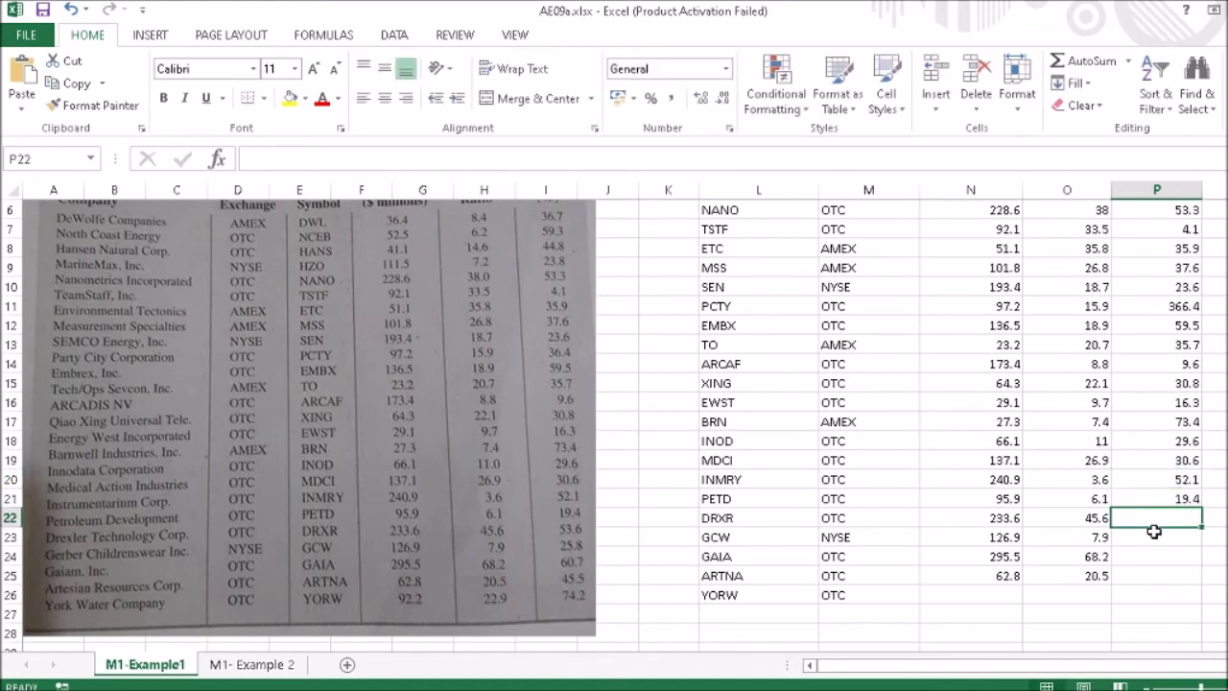
Add the gross profit margins of DRXR, GCW and GAIA in P22:P24: 53.6, 25.8 and 60.7
text(53.6)
key(Return)
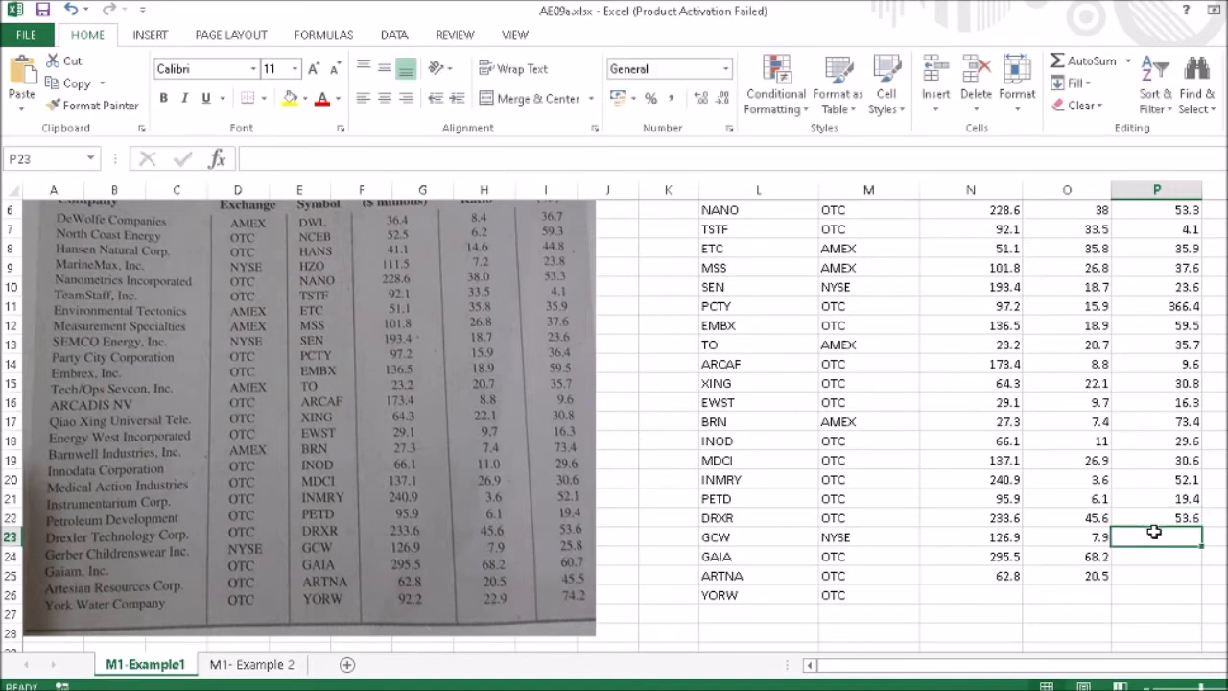
text(25.8)
key(Return)
text(60.7)
key(Return)
Complete the gross profit margin column for ARTNA and YORW with 45.5 in P25 and 74 in P26
key(Return)
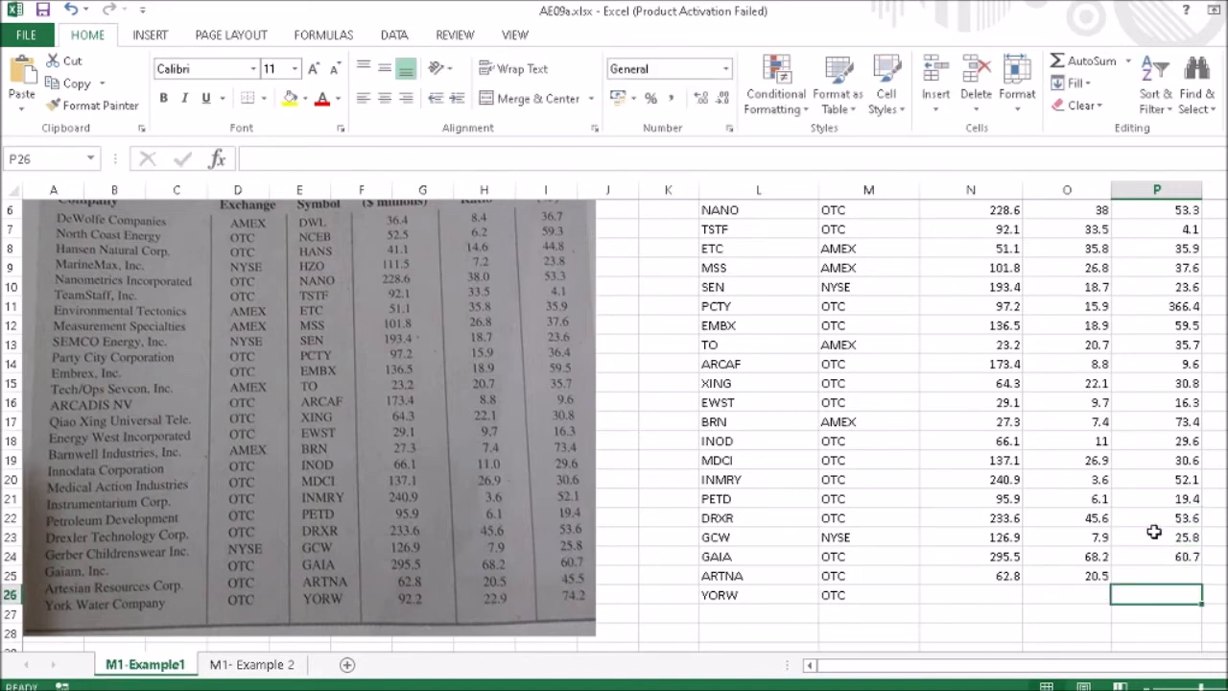
key(Up)
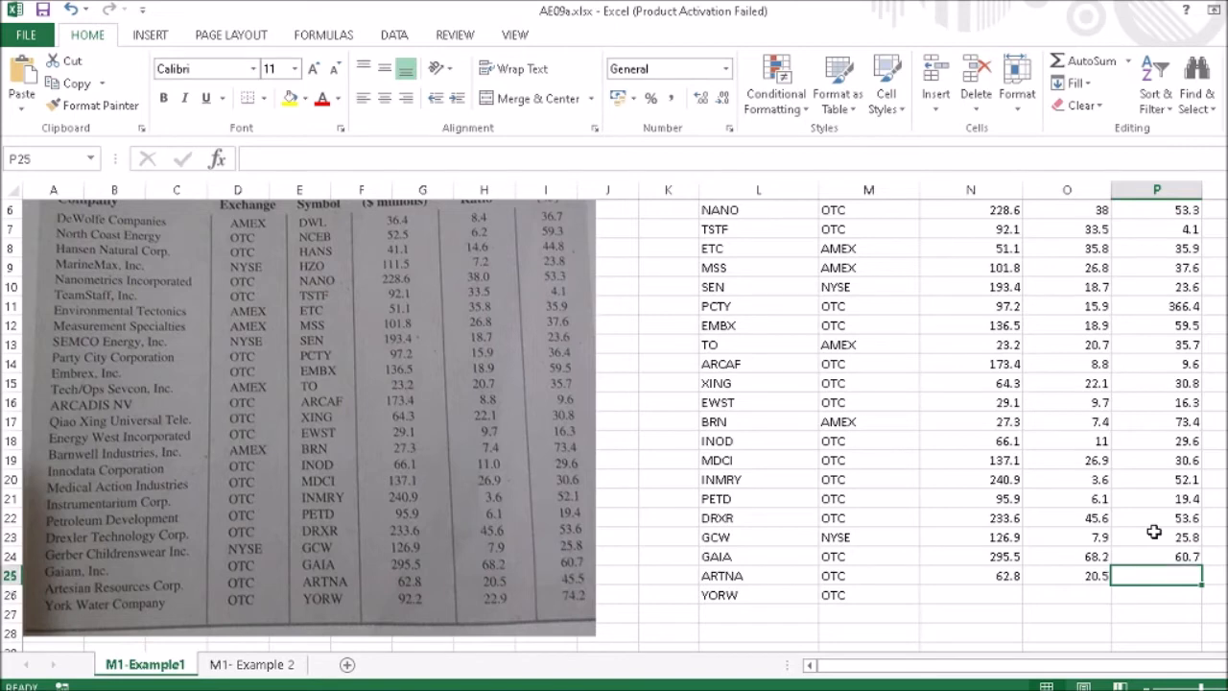
text(45.5)
key(Return)
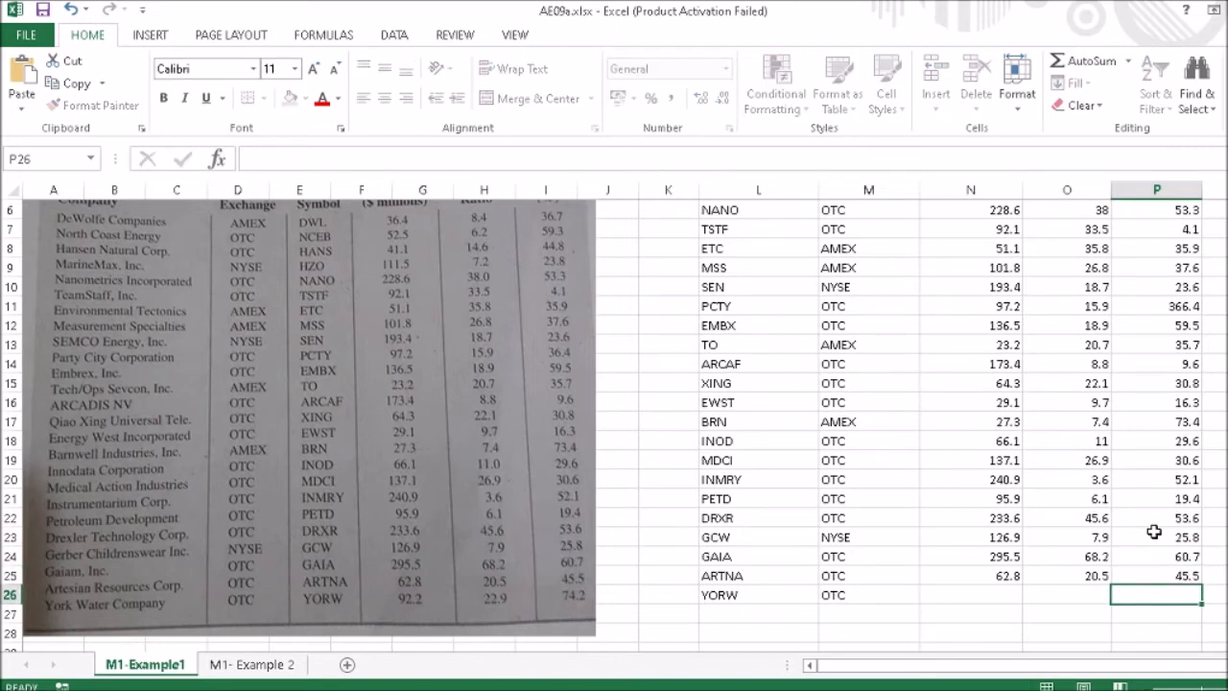
text(74)
key(Return)
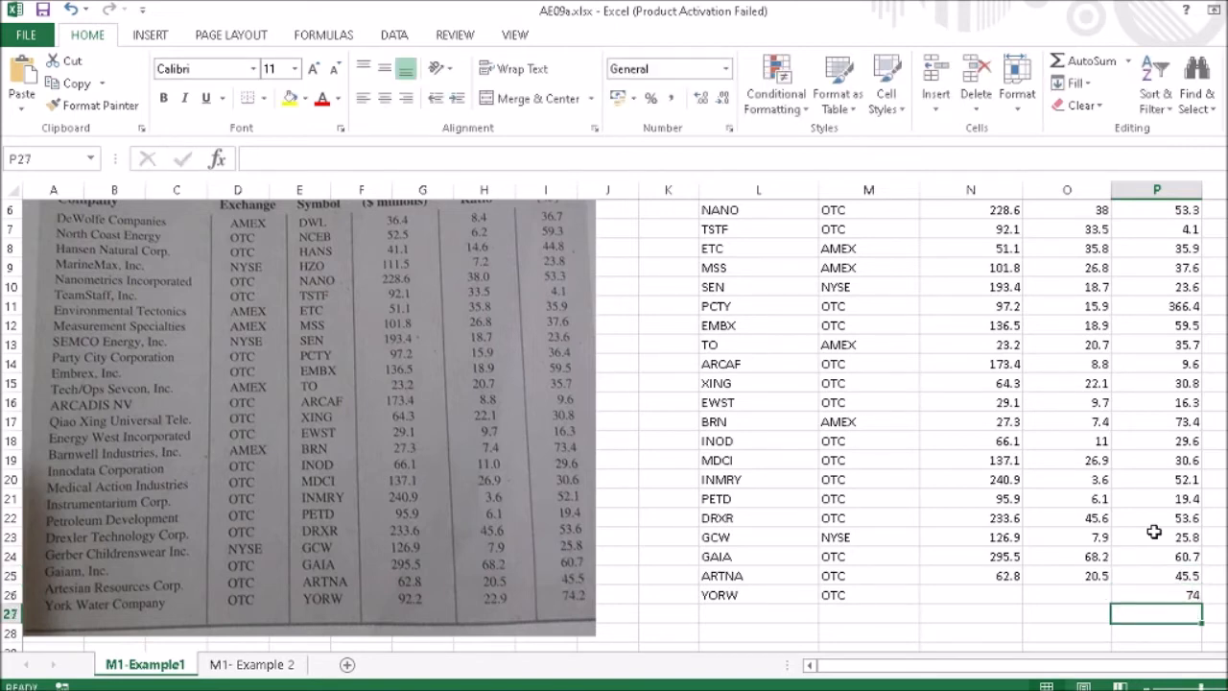
Correct YORW's gross profit margin in P26 to 74.2, and enter its price/earnings ratio 22.9 in O26 and market cap 92.2 in N26
key(Up)
text(74.2)
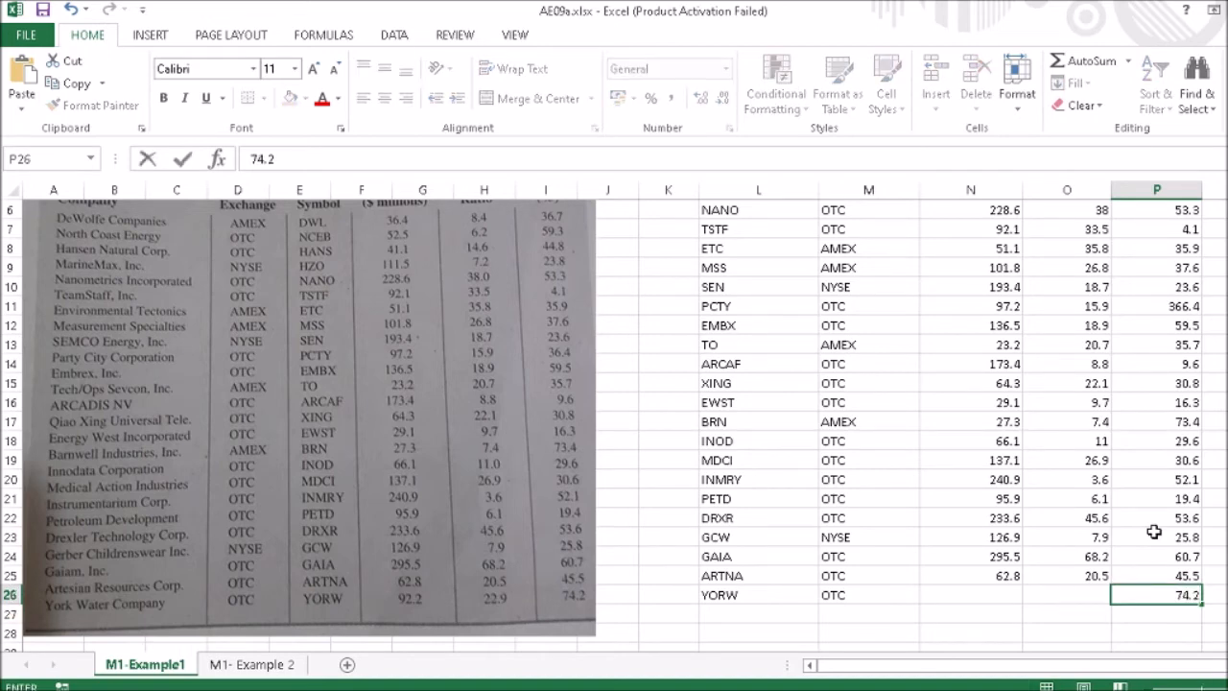
key(Left)
text(22)
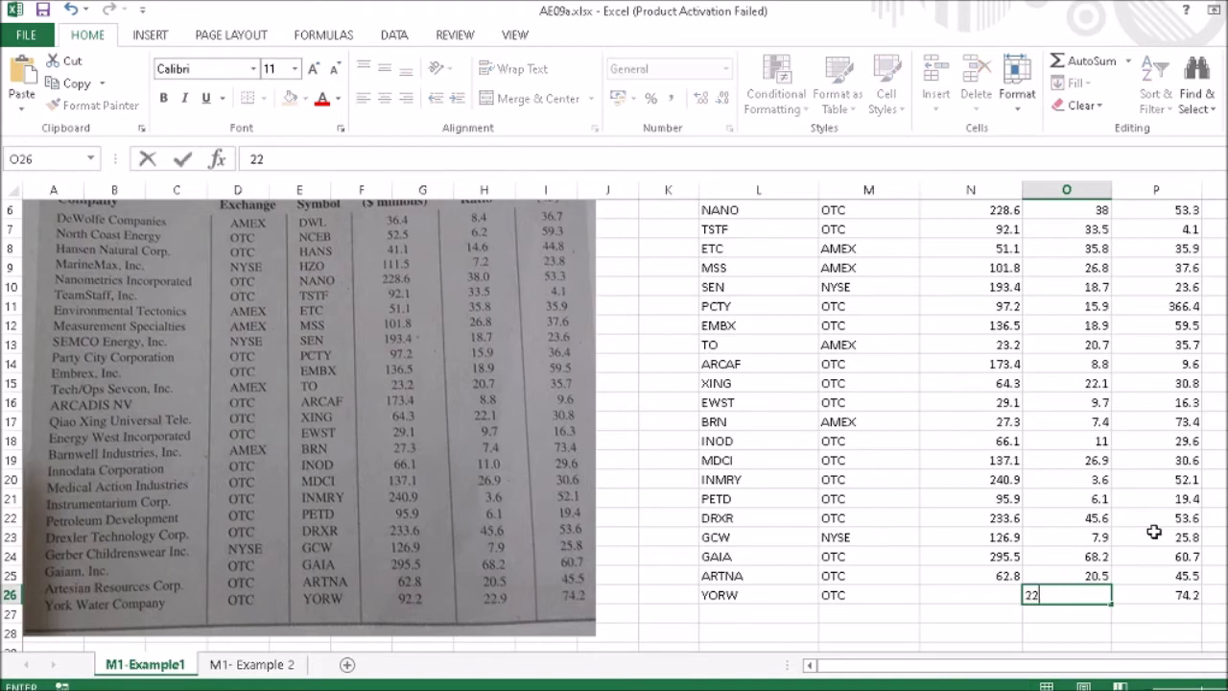
text(.9)
key(Left)
text(9)
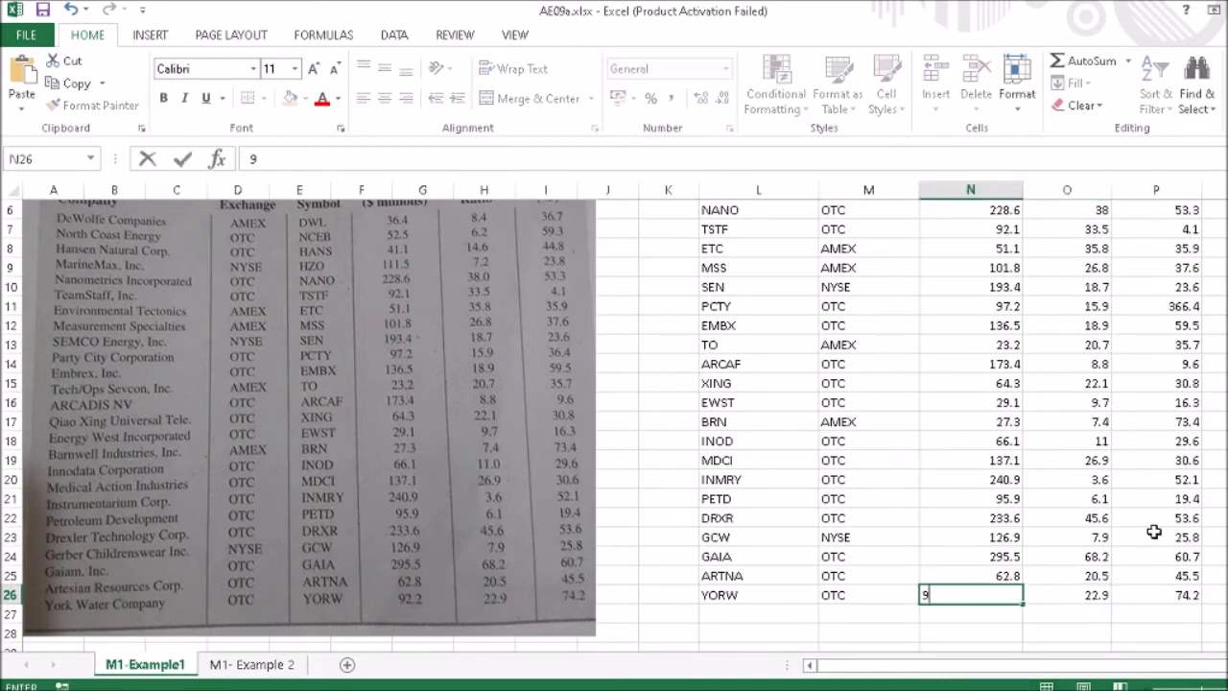
text(2.2)
key(Return)
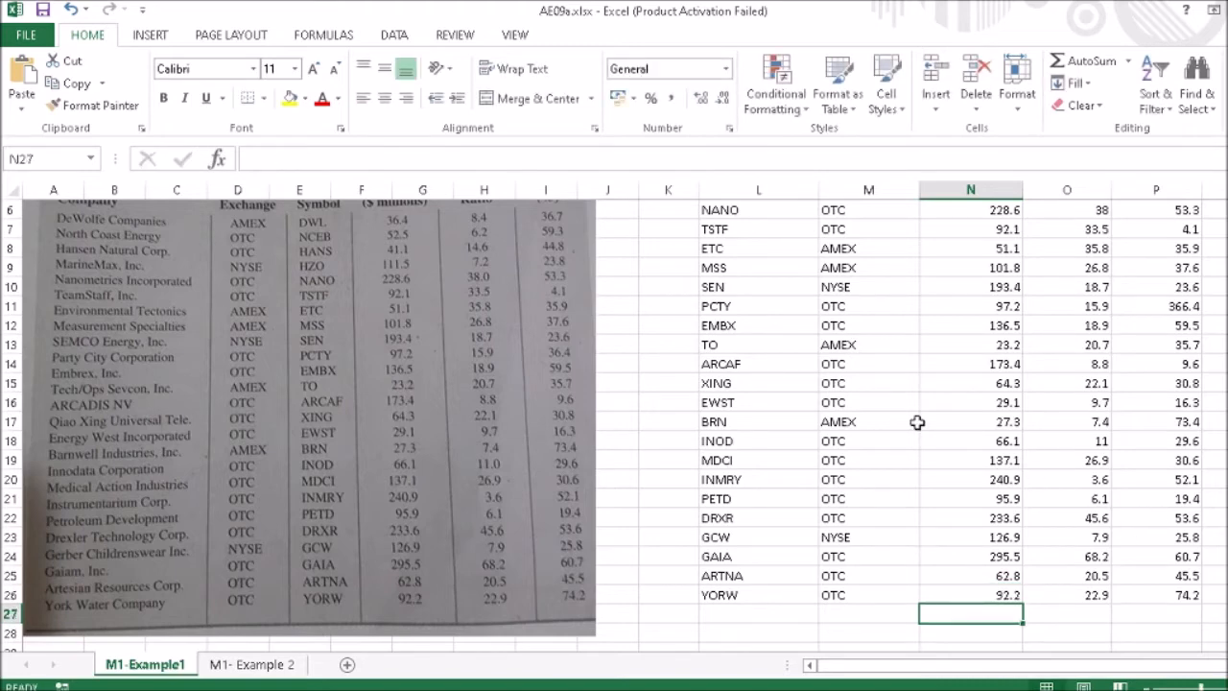
Enlarge the worksheet view and review the encoded data set in L2:P26 beside the textbook table
ctrl+scroll(614, 412, up, 1)
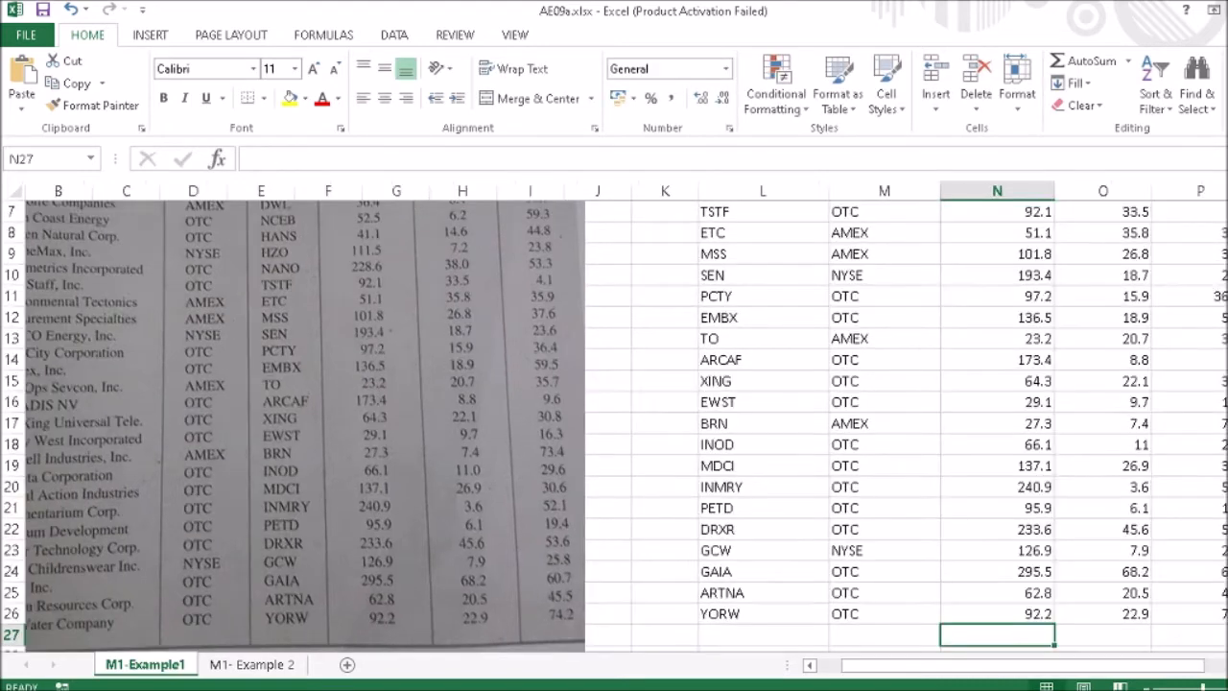
ctrl+scroll(614, 412, up, 1)
drag(1144, 675, 1190, 675)
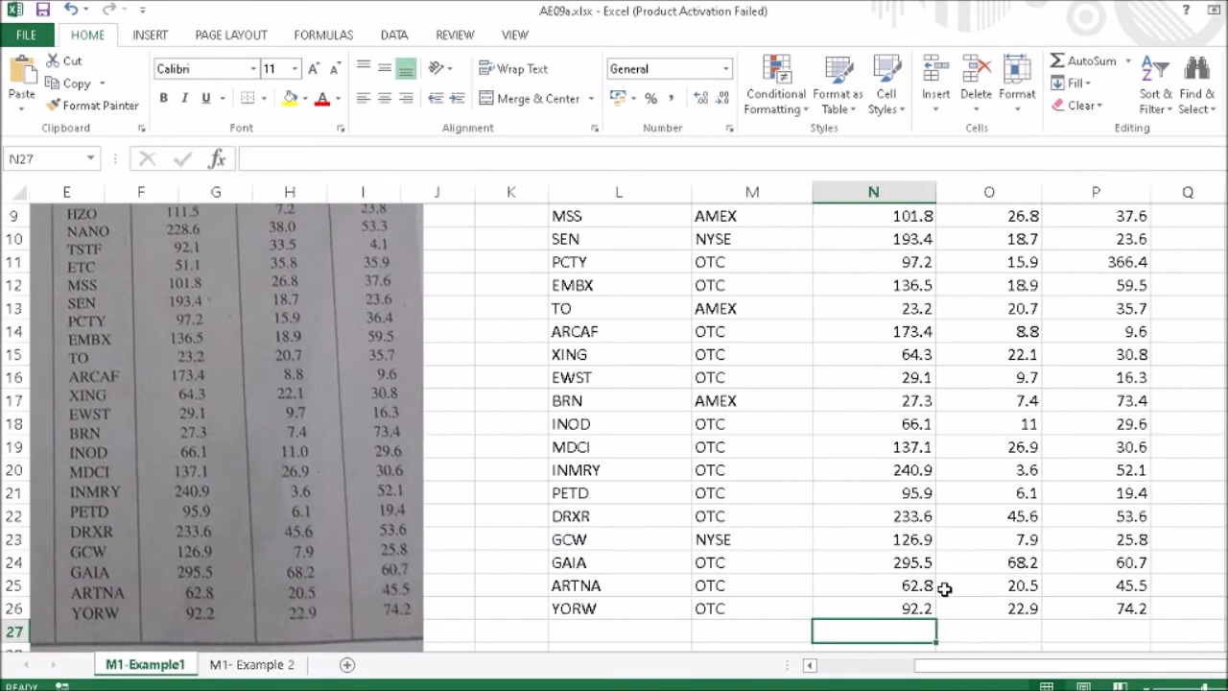
drag(989, 665, 888, 665)
scroll(671, 489, up, 3)
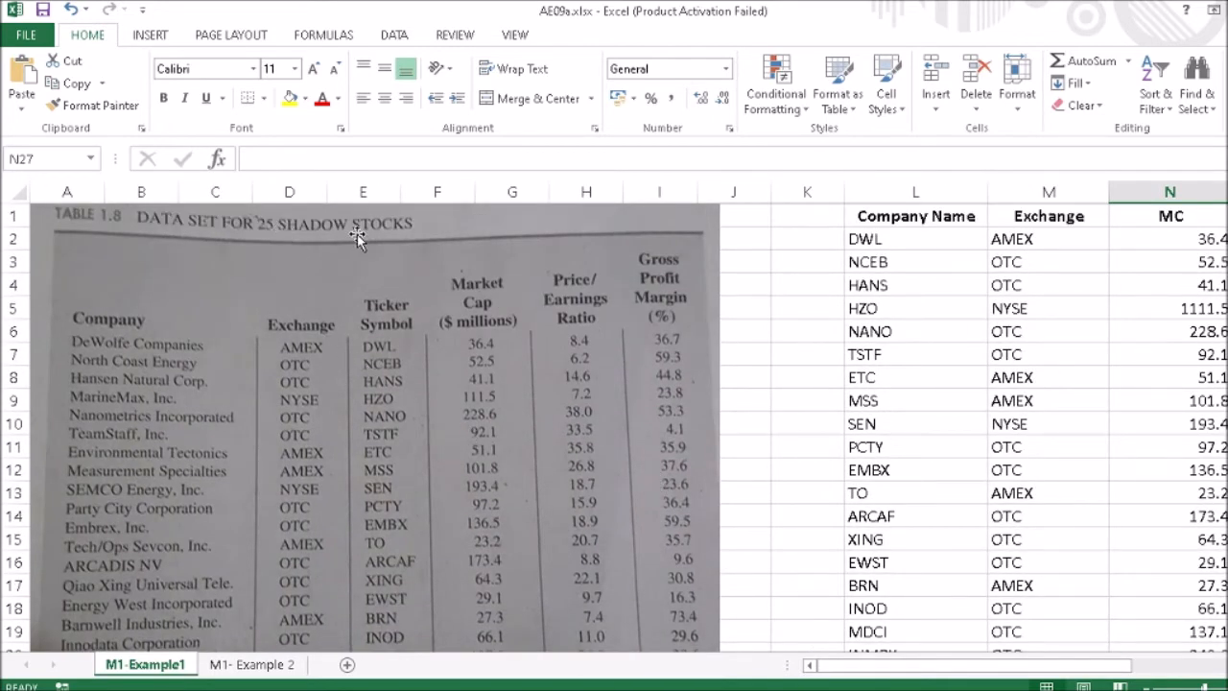
drag(917, 239, 924, 561)
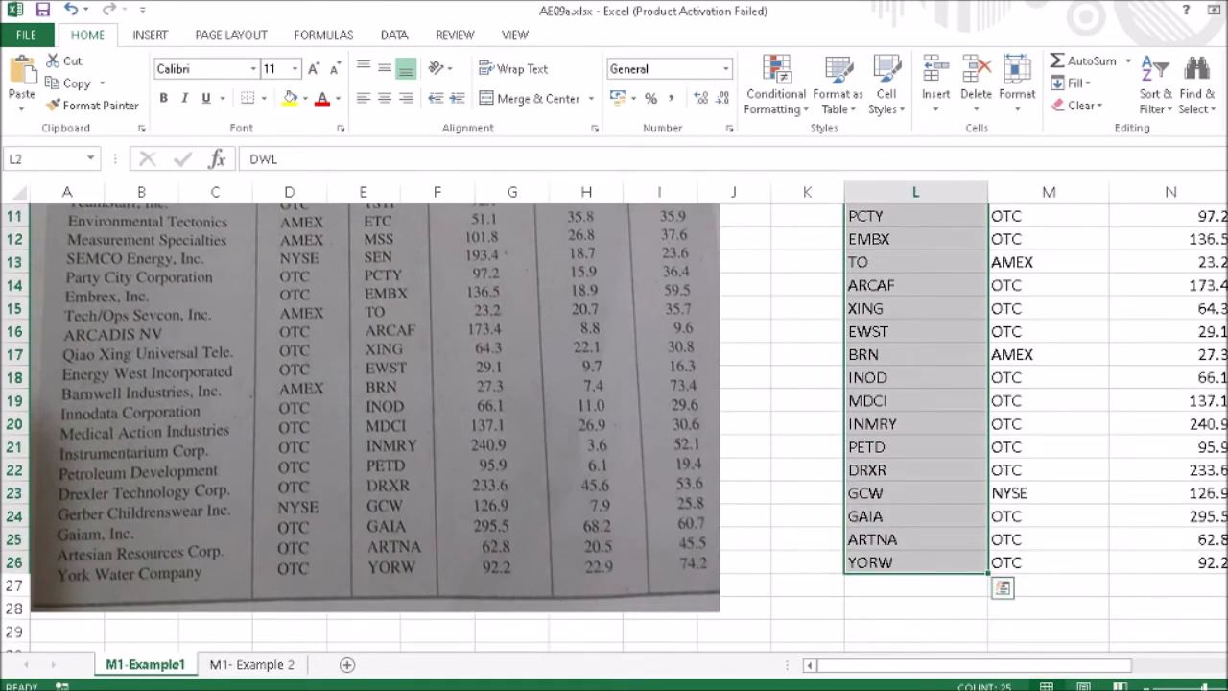
drag(927, 562, 1131, 285)
drag(1072, 184, 1088, 240)
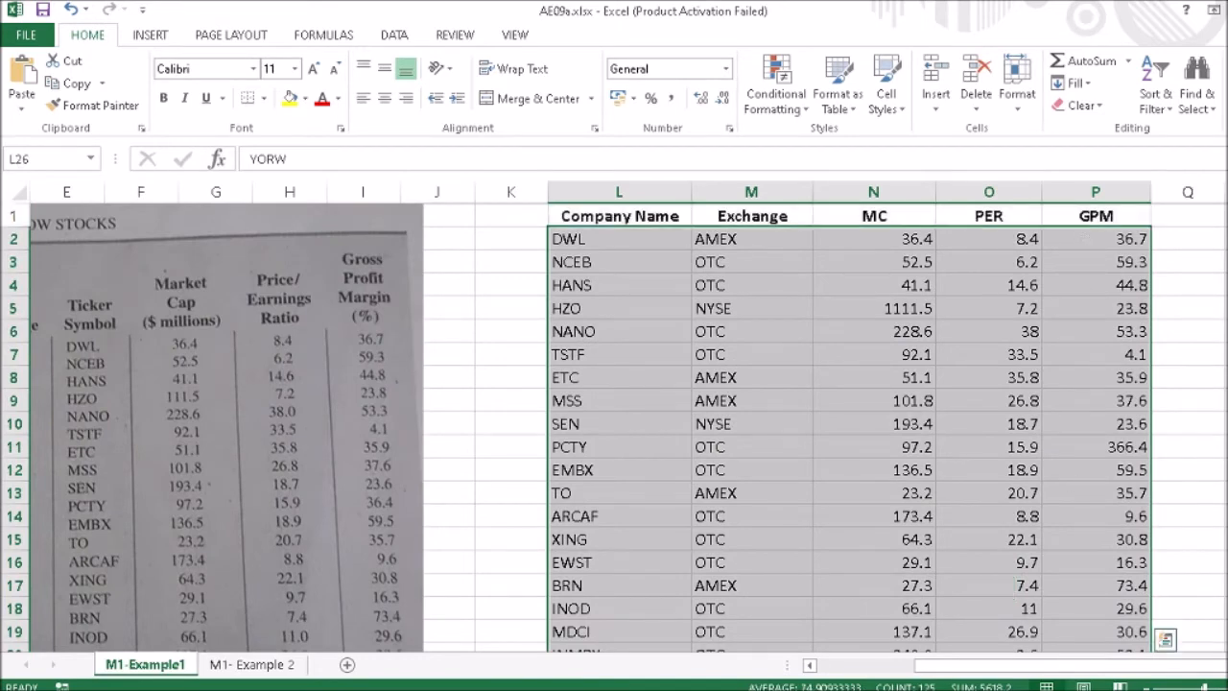
Correct HZO's market cap in N5 to 111.5 to match the textbook table
click(872, 257)
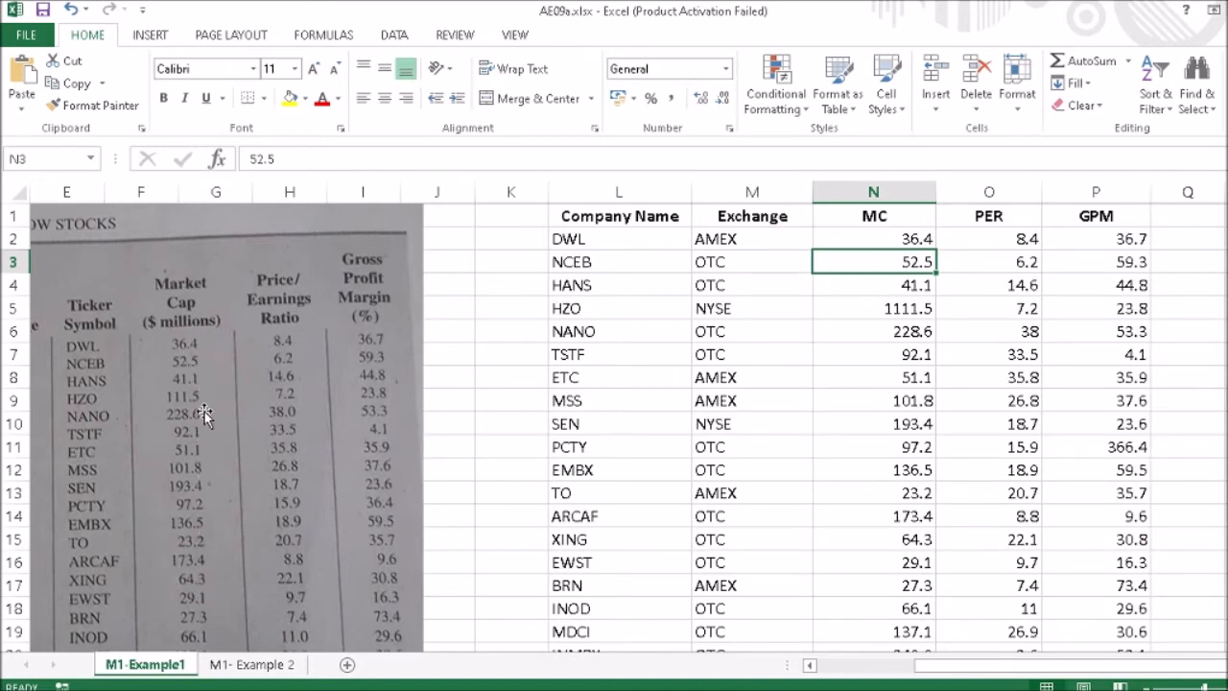
click(885, 310)
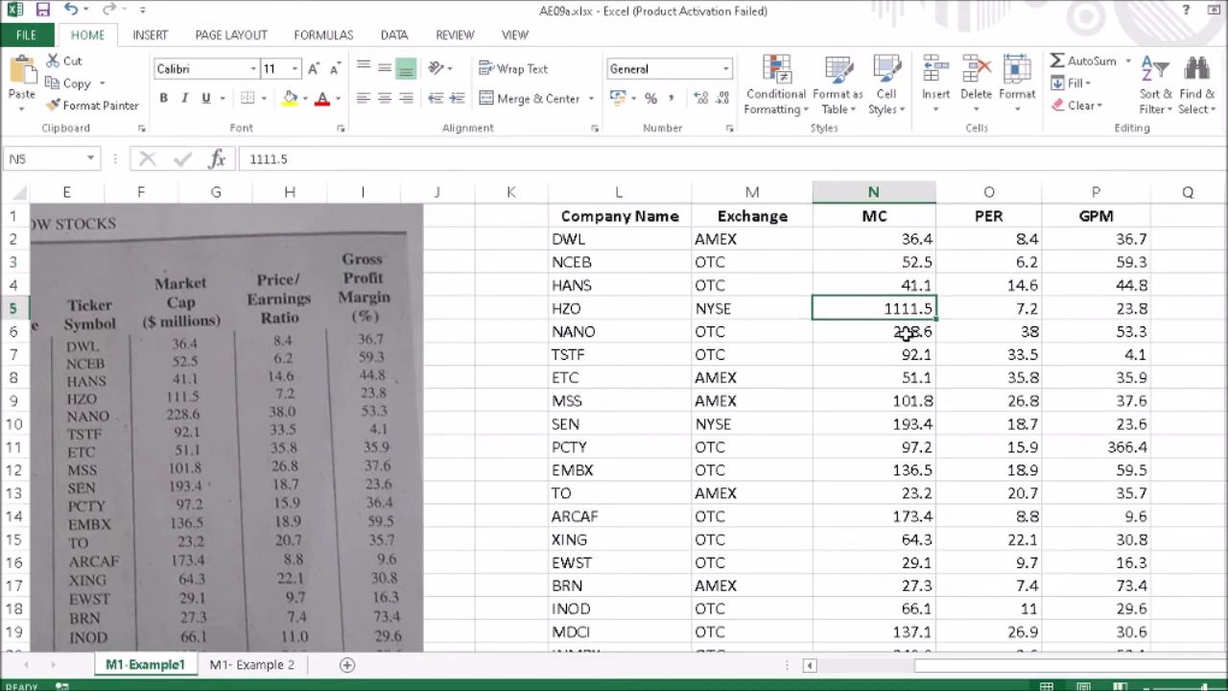
click(259, 159)
key(BackSpace)
key(Return)
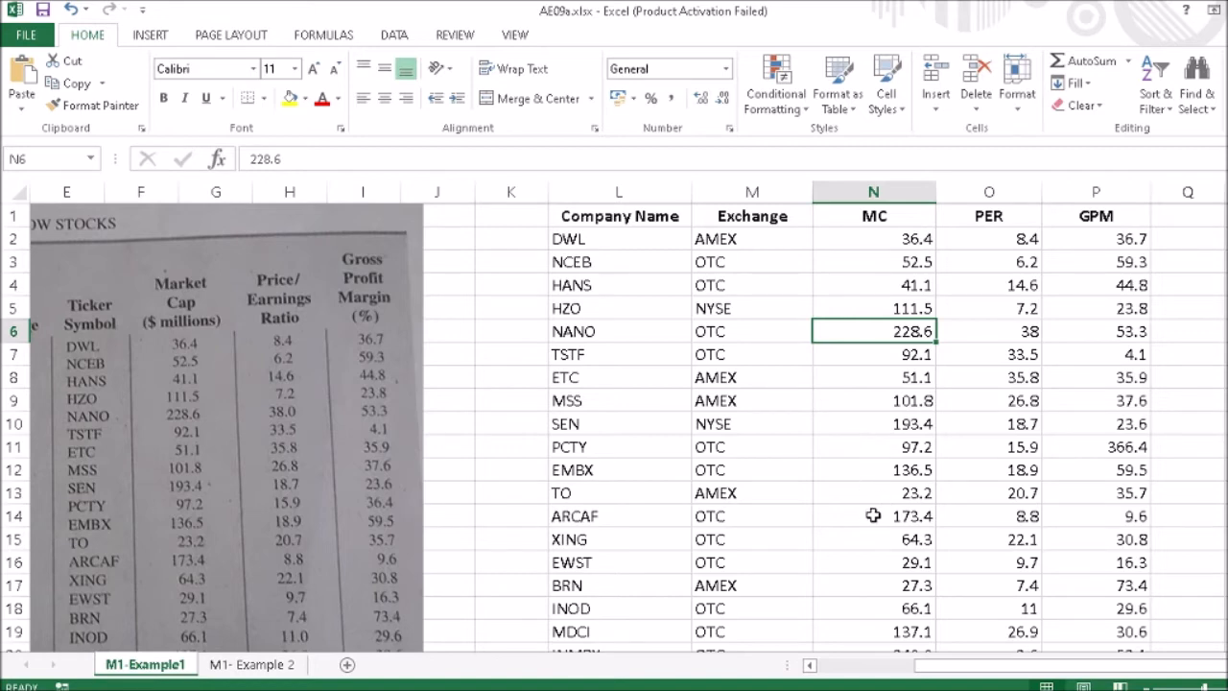
Check the remaining market caps in column N against the textbook table, down to GAIA in row 24
scroll(876, 517, down, 2)
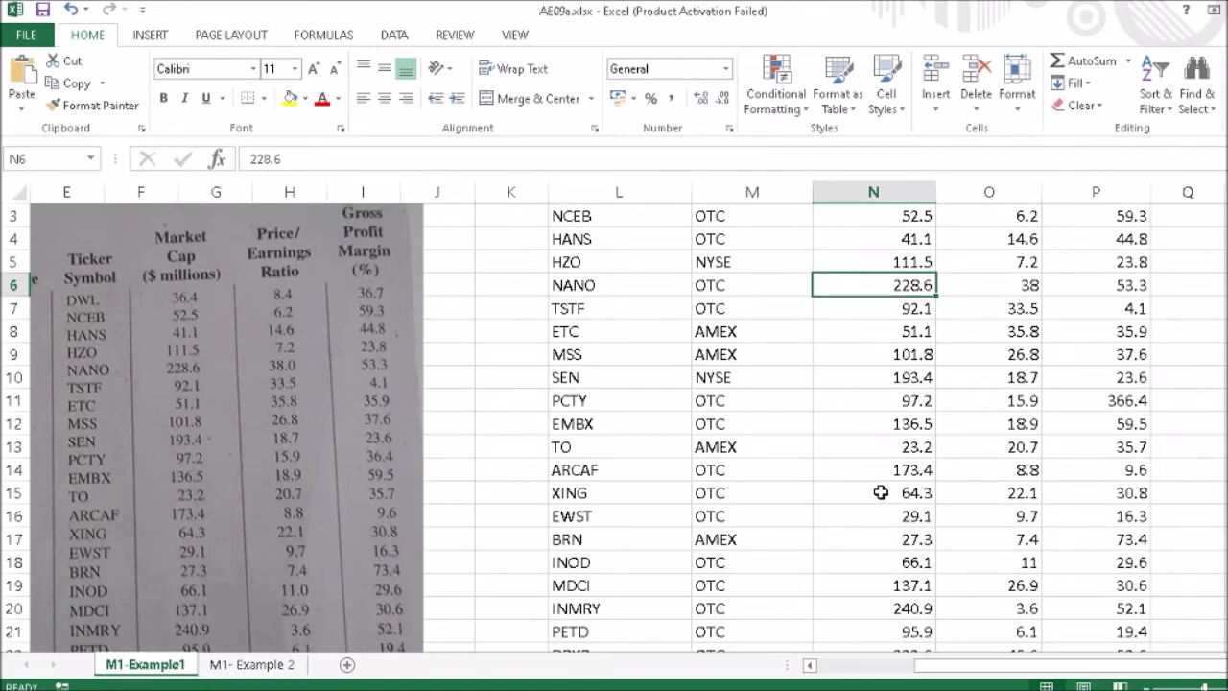
scroll(881, 493, down, 2)
click(883, 471)
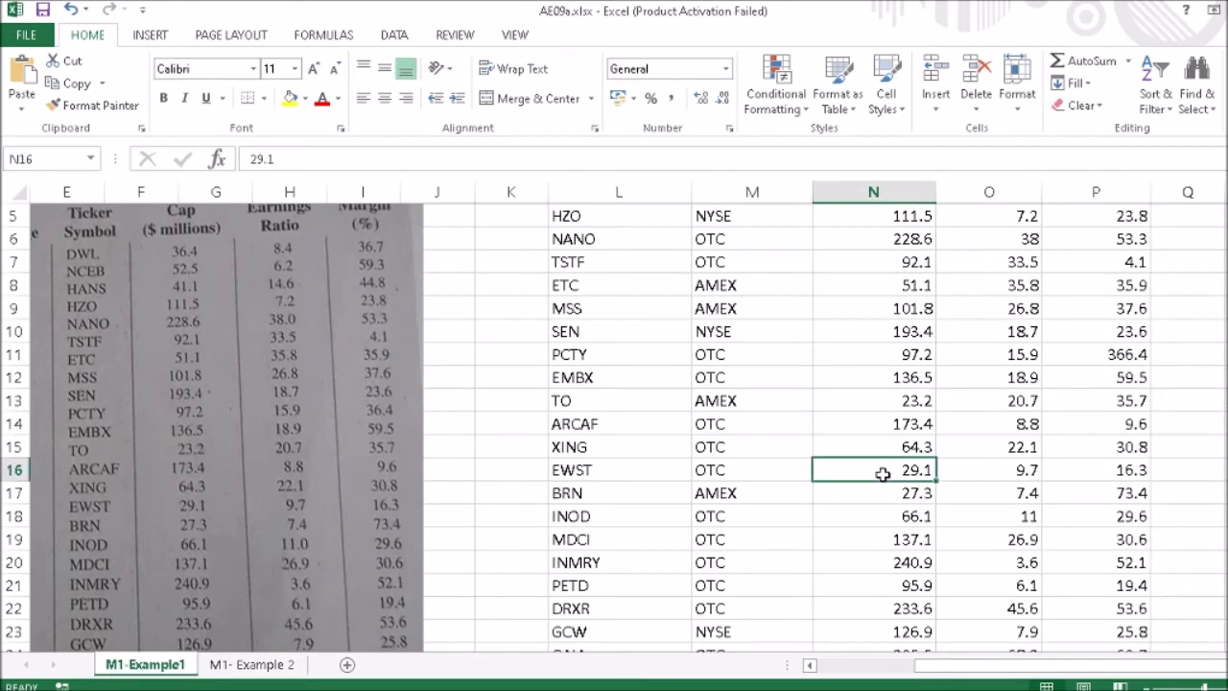
scroll(883, 471, down, 3)
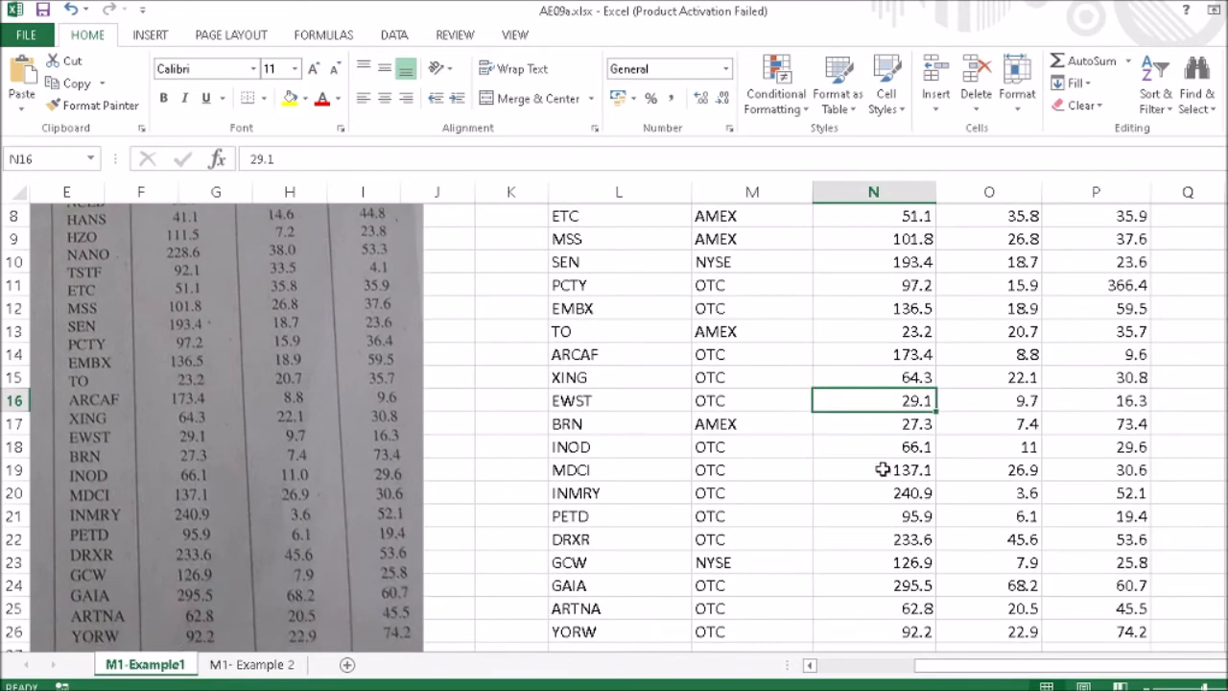
click(873, 448)
scroll(874, 452, down, 2)
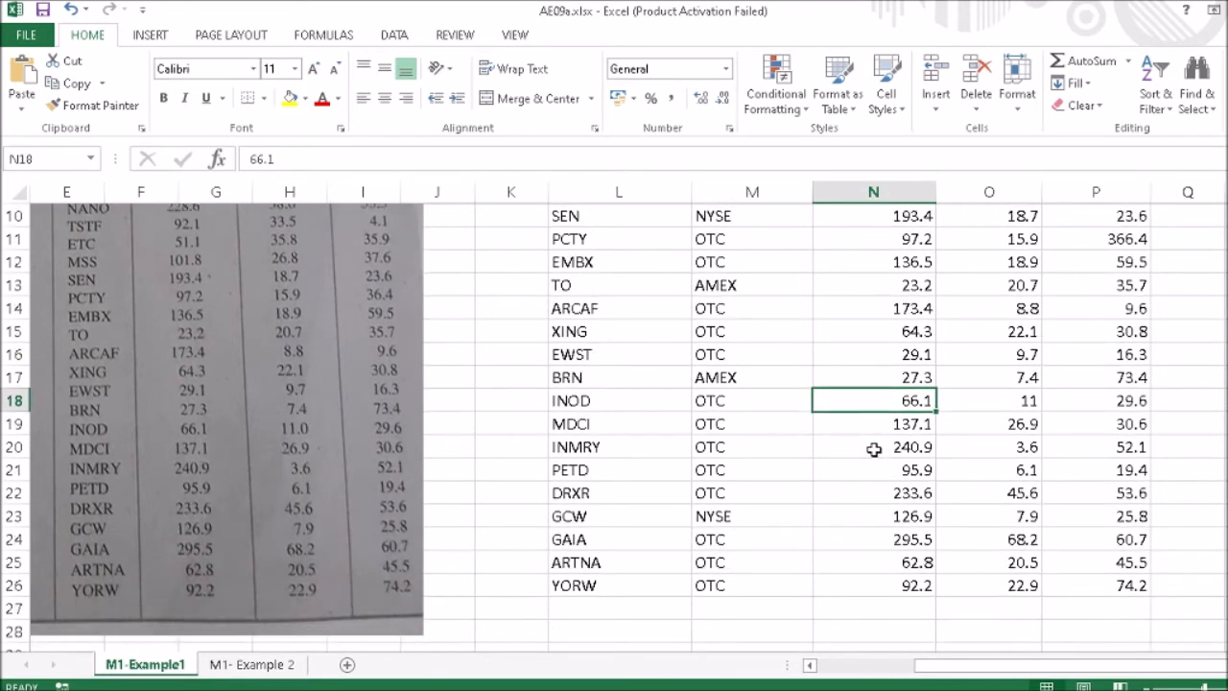
click(865, 426)
click(867, 450)
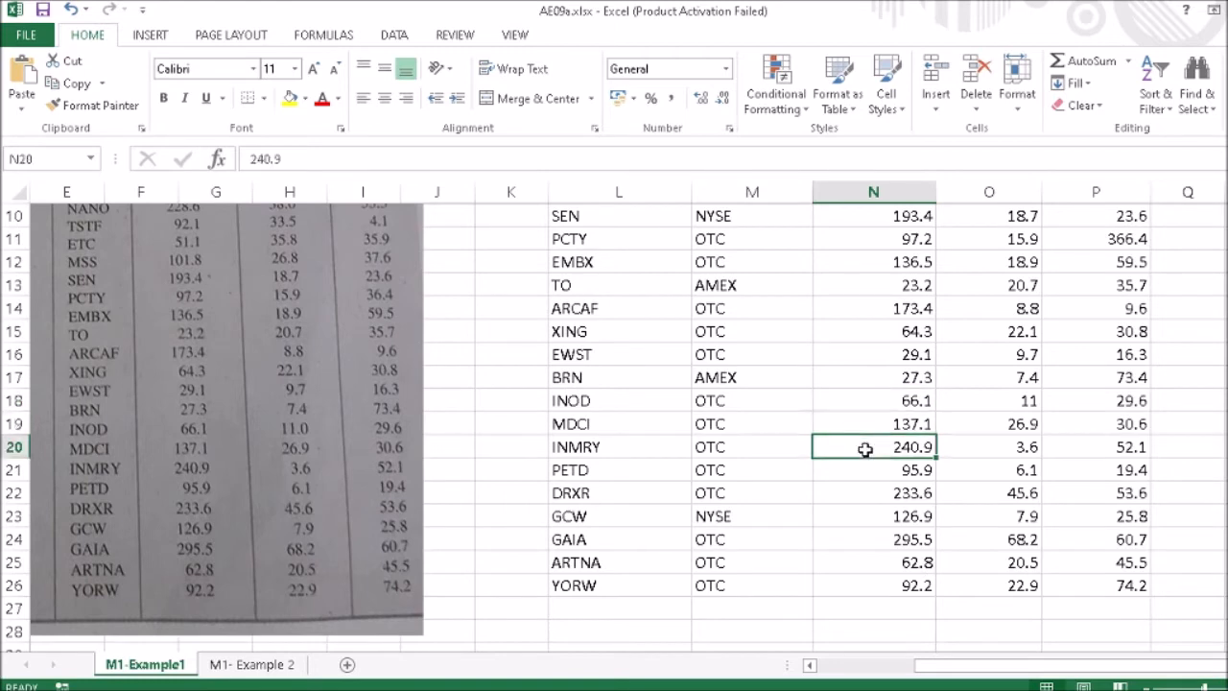
click(872, 472)
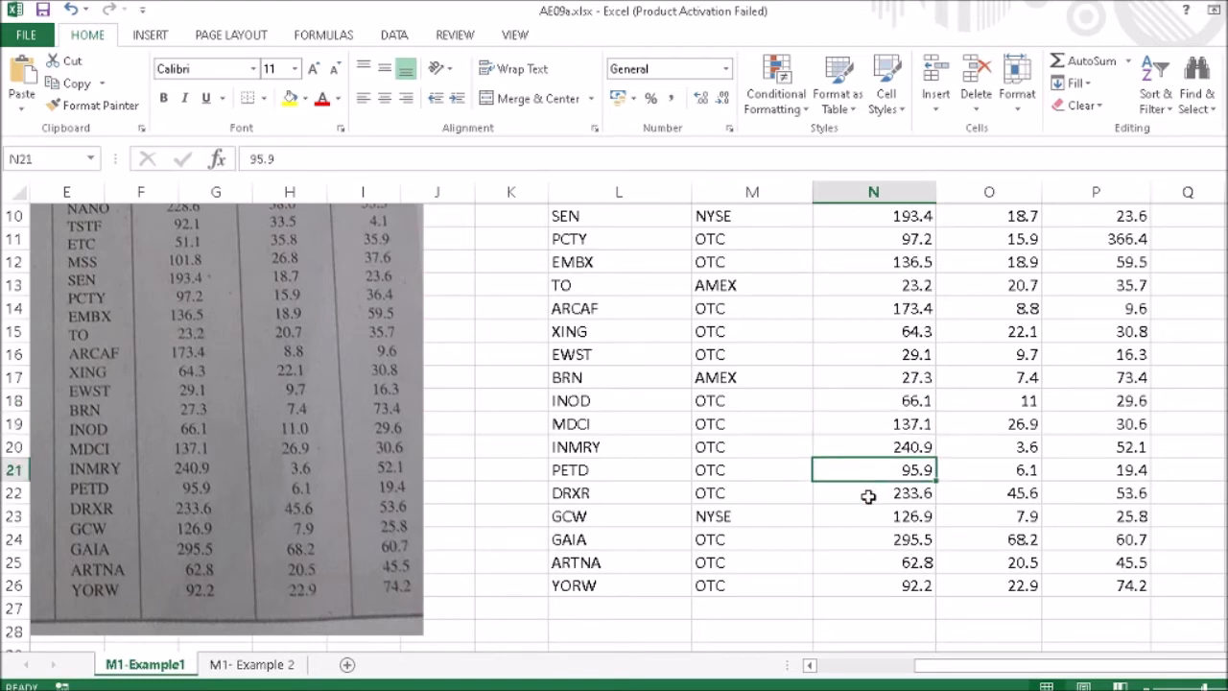
click(869, 494)
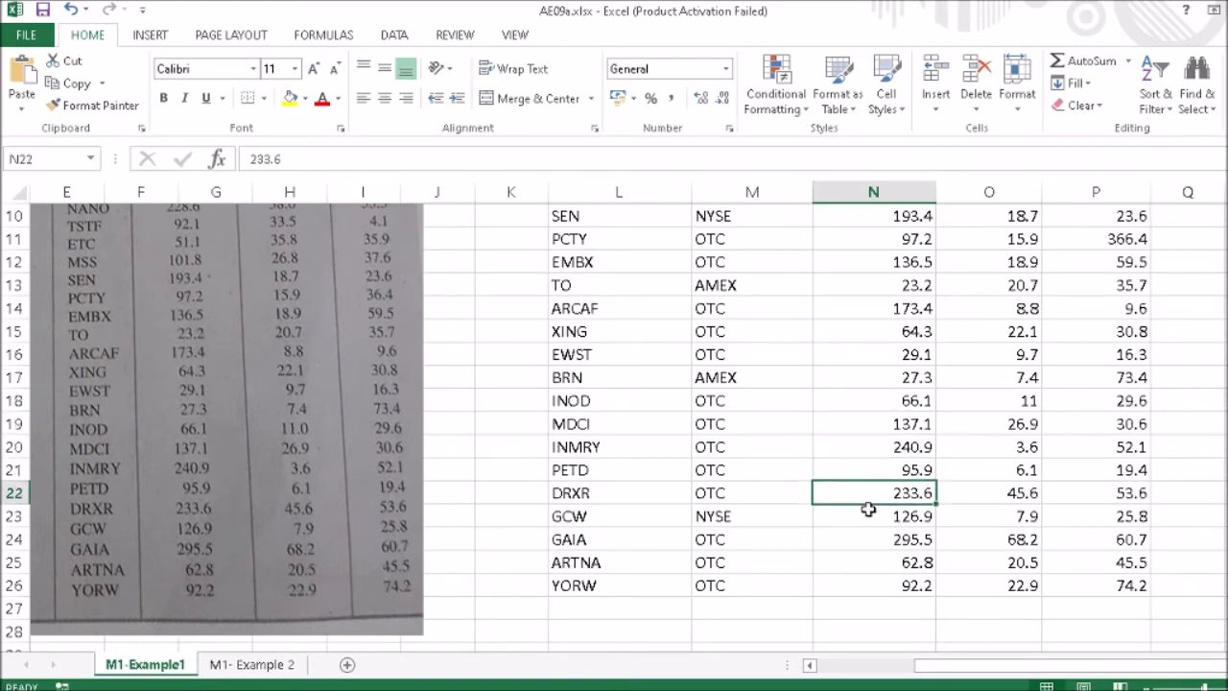
click(868, 516)
click(873, 543)
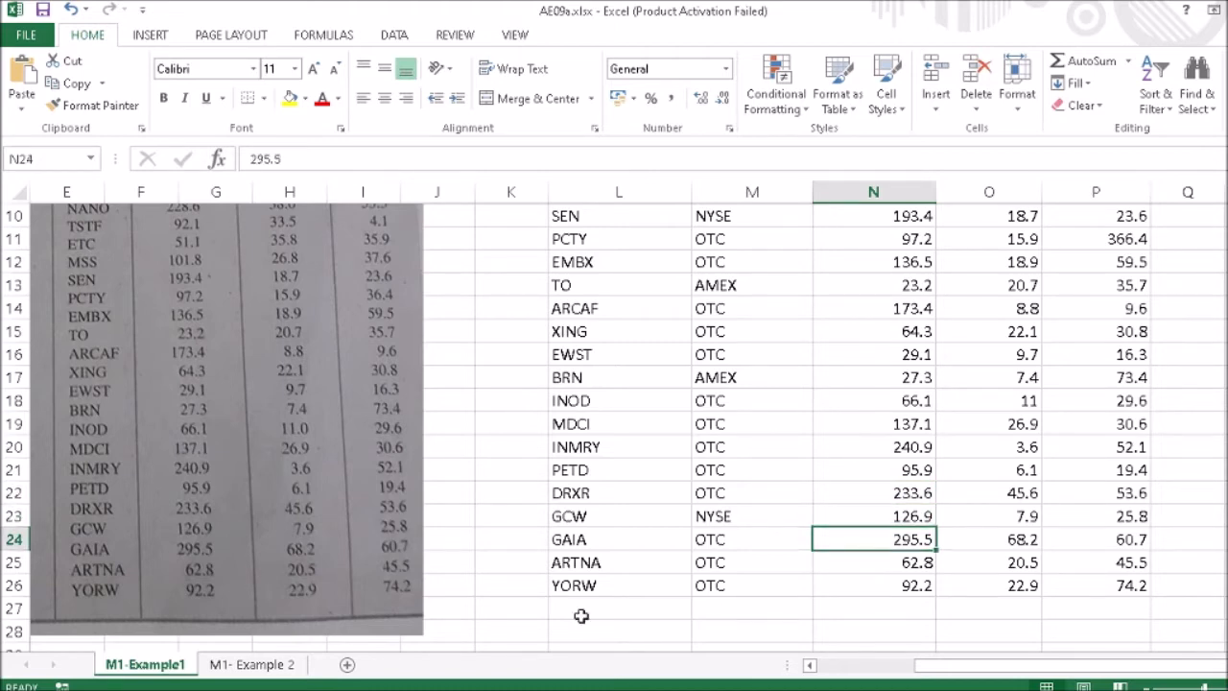
Compare the exchange entries in column M with the textbook table, working upward from YORW to HZO
drag(945, 674, 875, 675)
click(953, 587)
drag(953, 587, 954, 537)
click(941, 515)
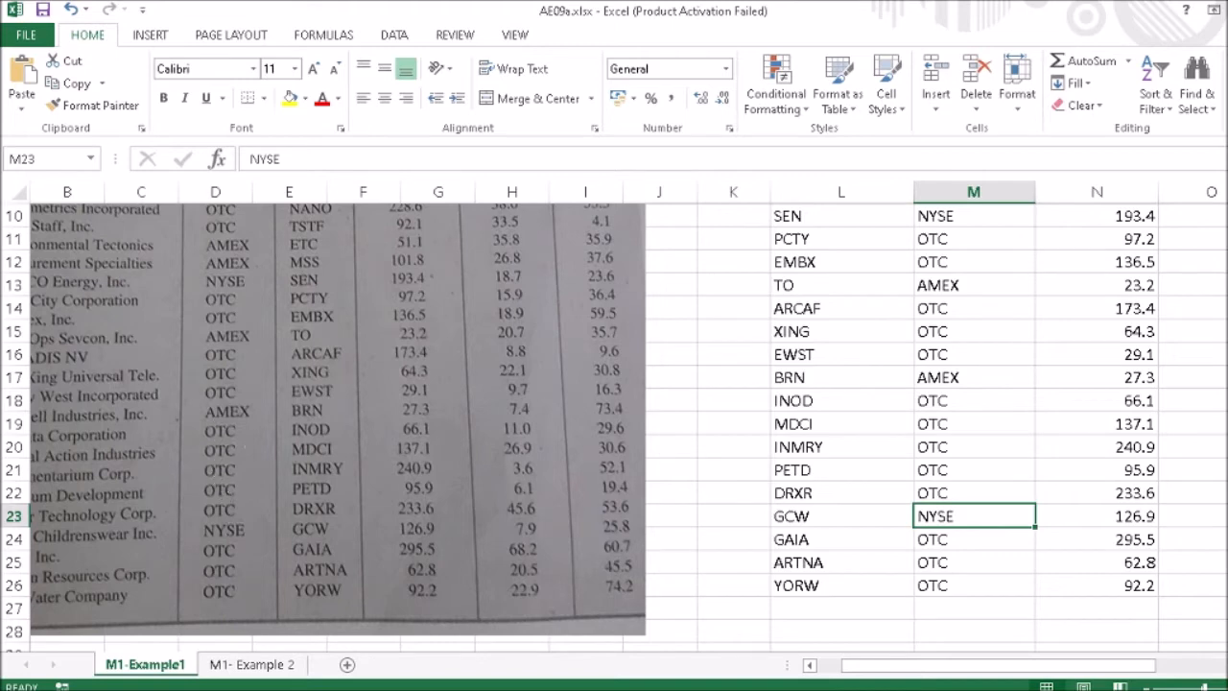
drag(986, 489, 986, 408)
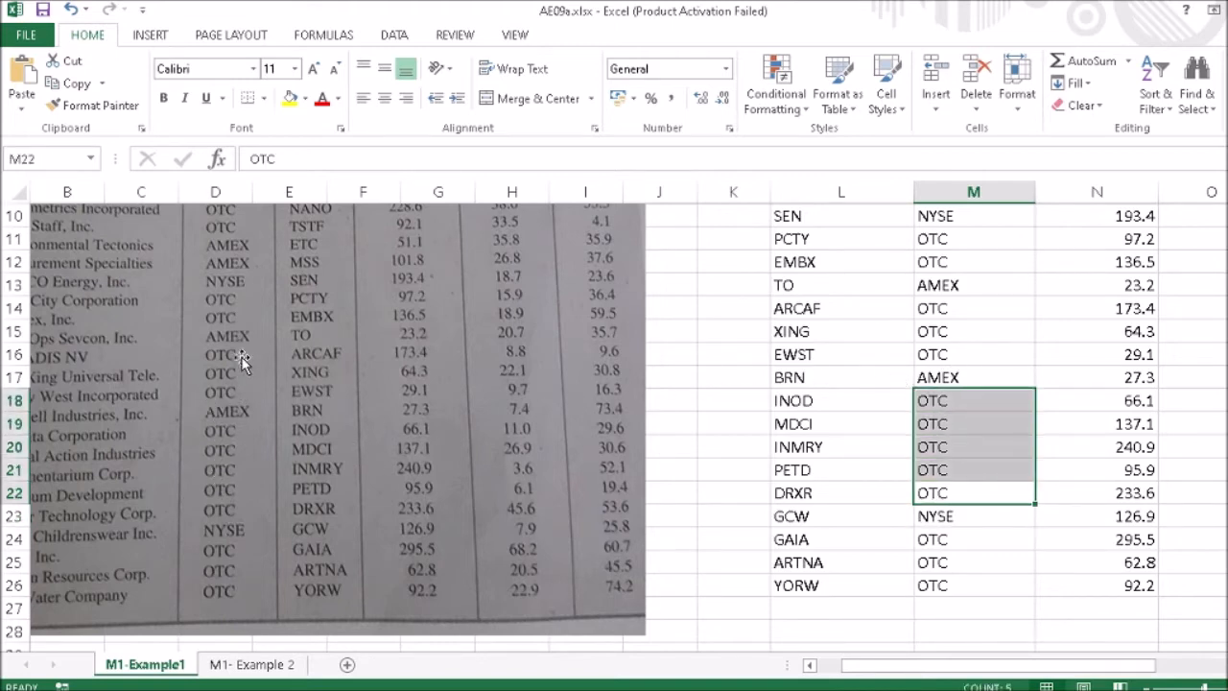
drag(972, 355, 963, 316)
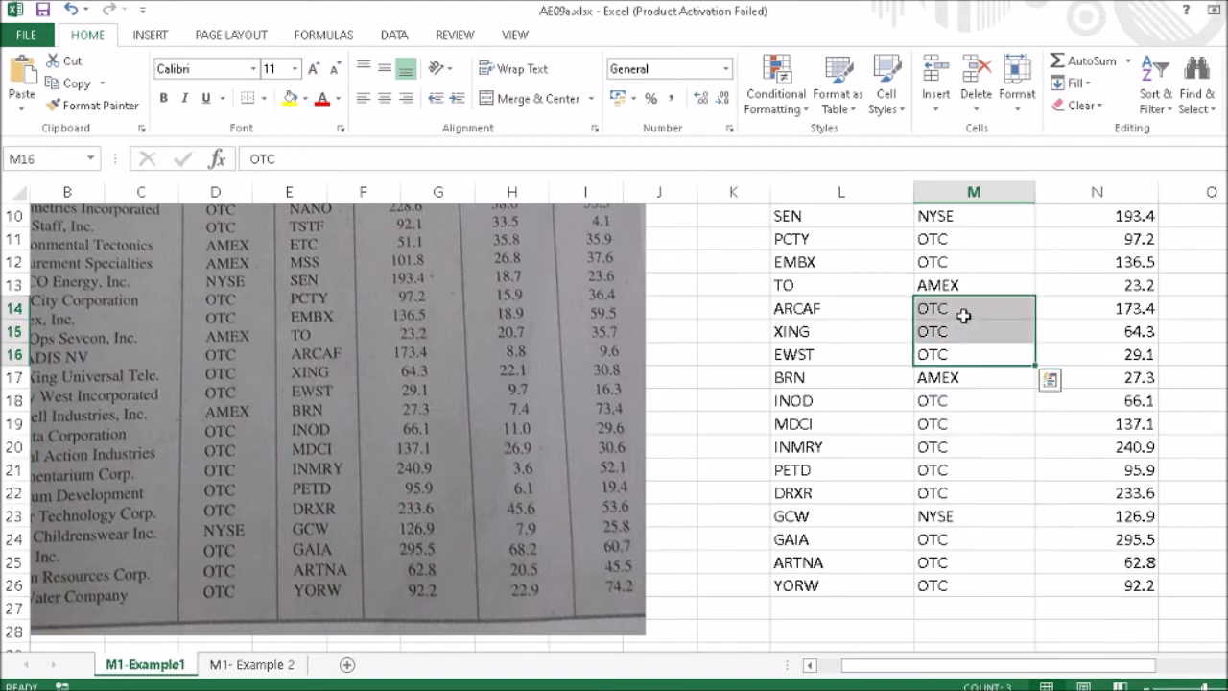
scroll(969, 370, up, 1)
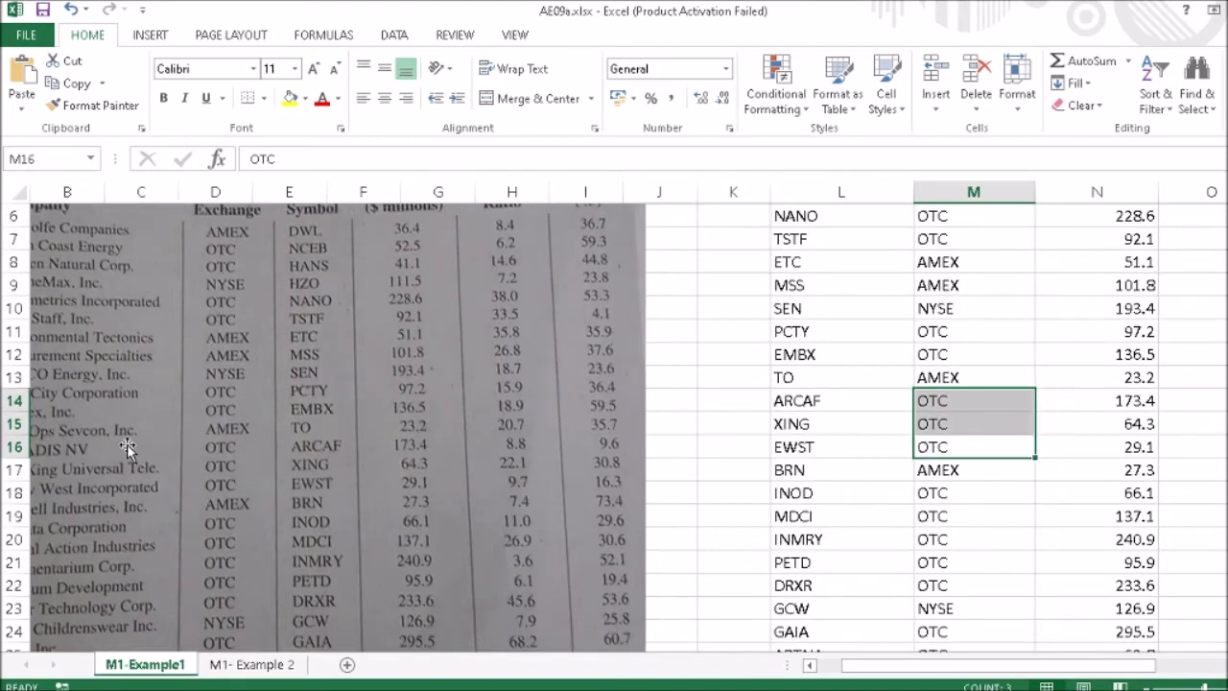
drag(965, 358, 960, 329)
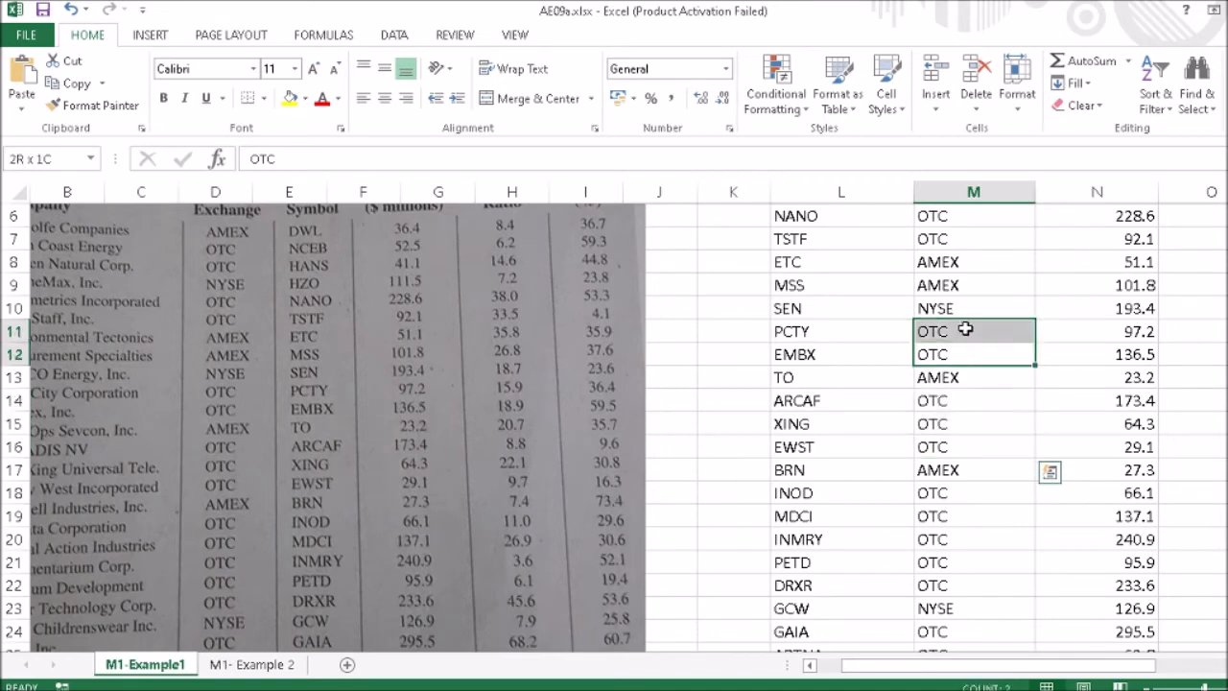
scroll(245, 414, up, 1)
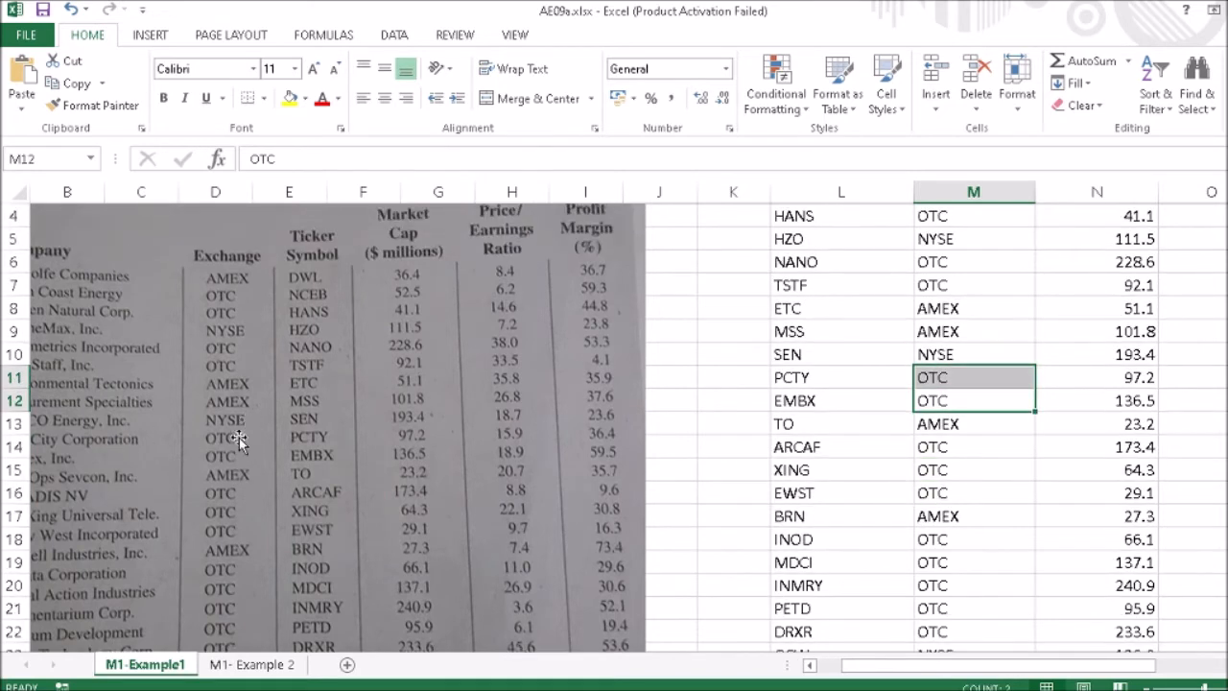
drag(945, 336, 945, 309)
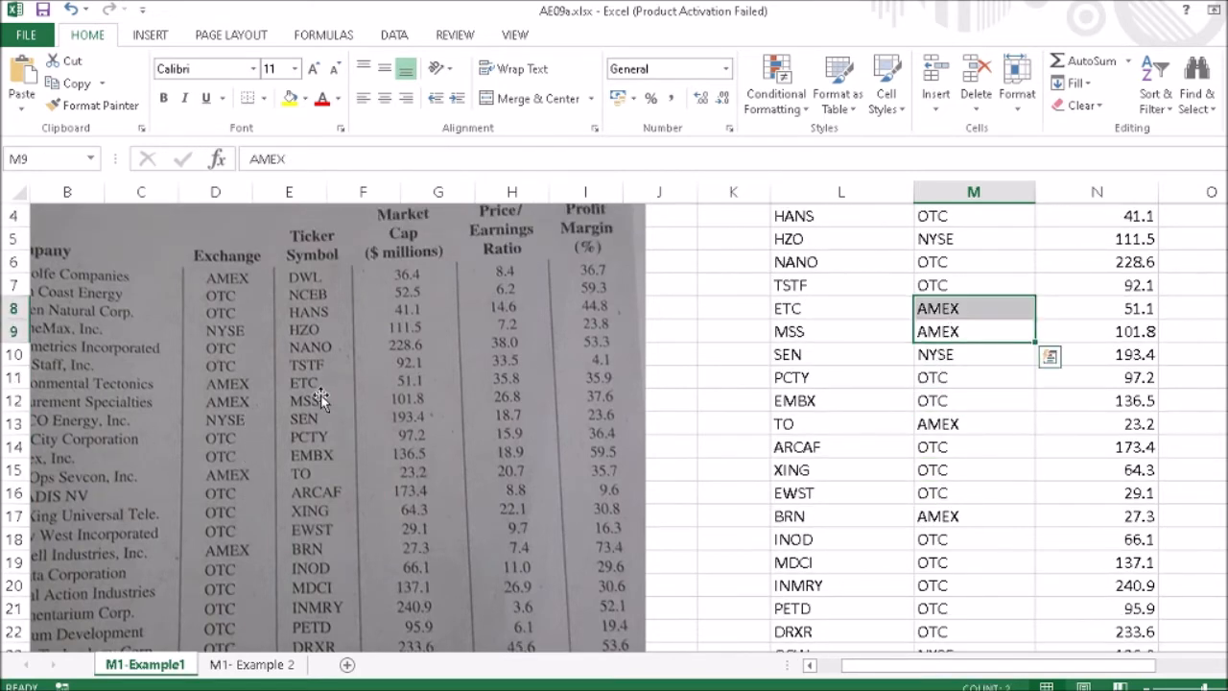
scroll(518, 370, up, 1)
drag(944, 355, 946, 331)
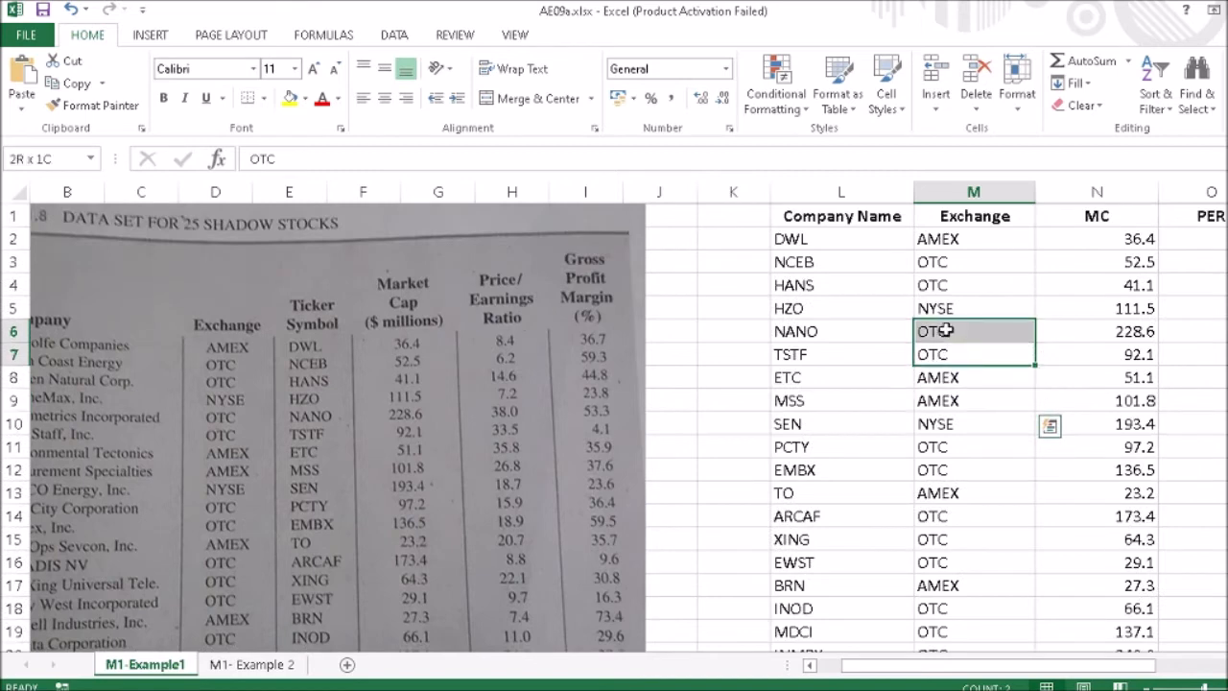
click(952, 309)
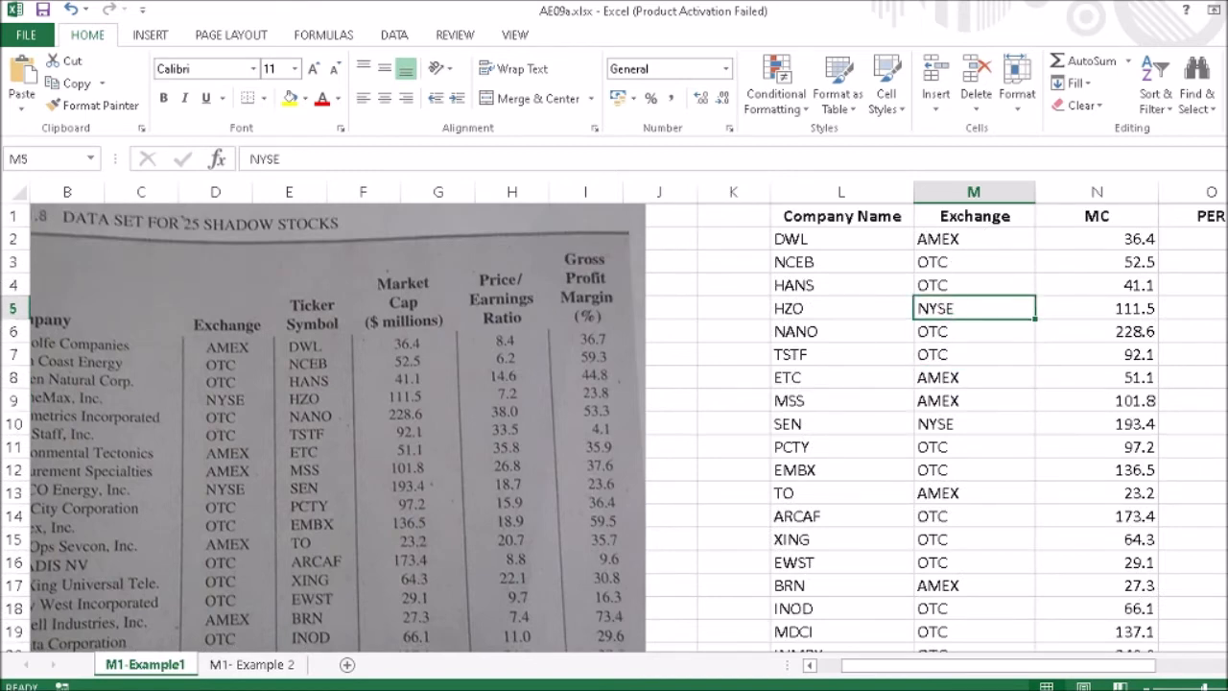
Check the first price/earnings ratios in column O, from DWL to NANO, against the textbook table
scroll(629, 427, right, 3)
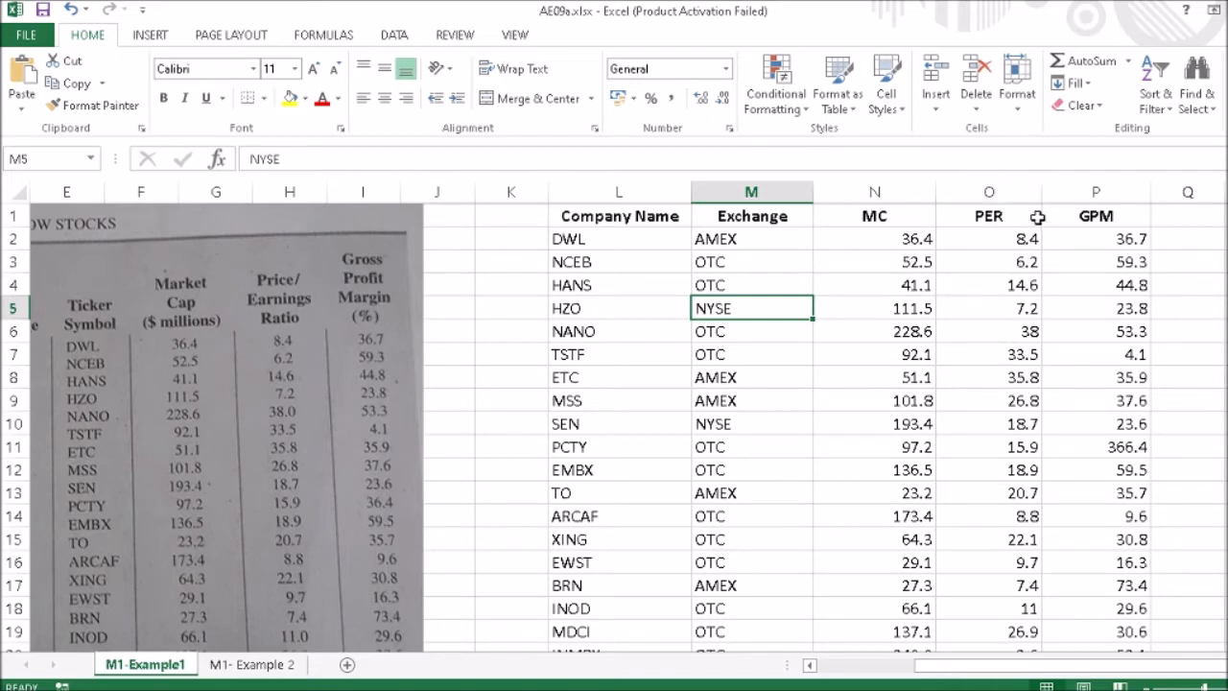
click(996, 246)
click(994, 267)
click(994, 288)
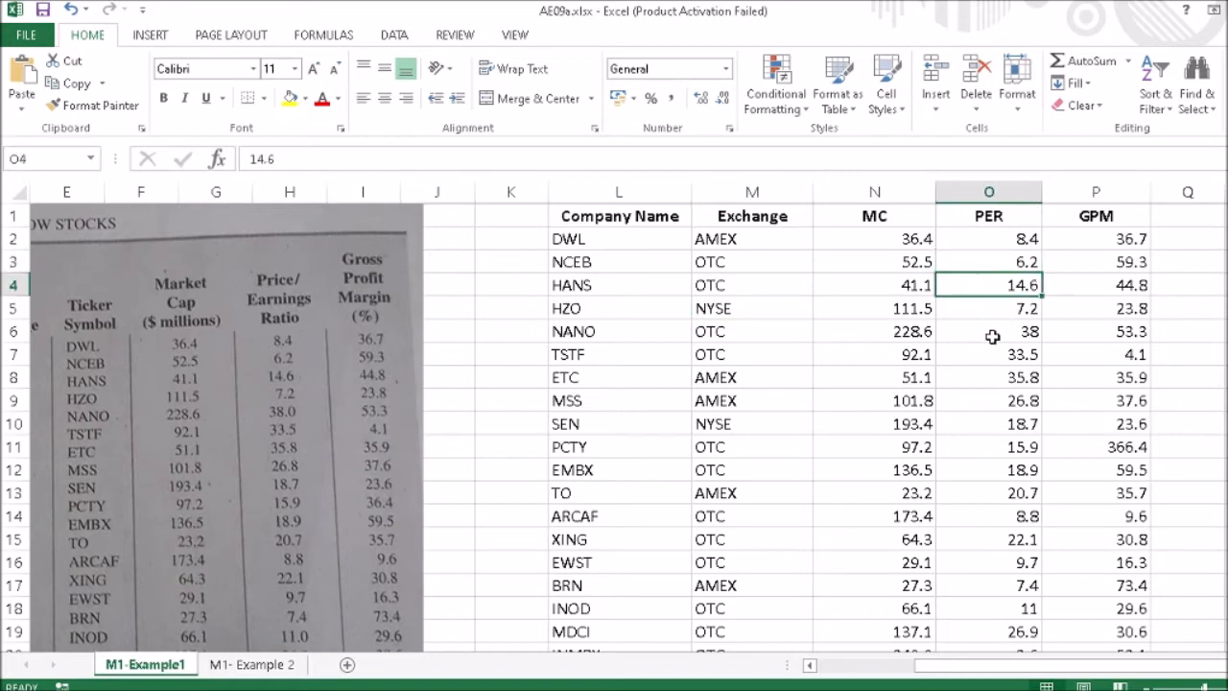
click(993, 336)
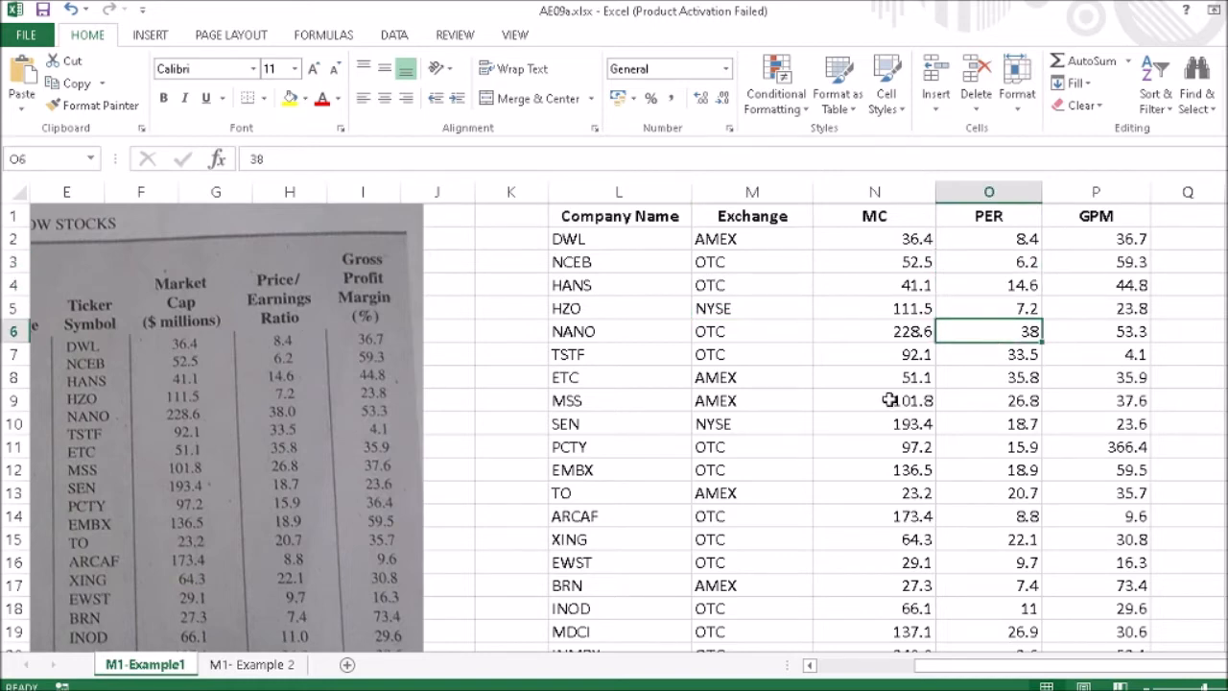
Format the price/earnings ratios in O2:O26 as Number with 1 decimal place
click(989, 192)
right_click(985, 241)
key(Escape)
click(969, 239)
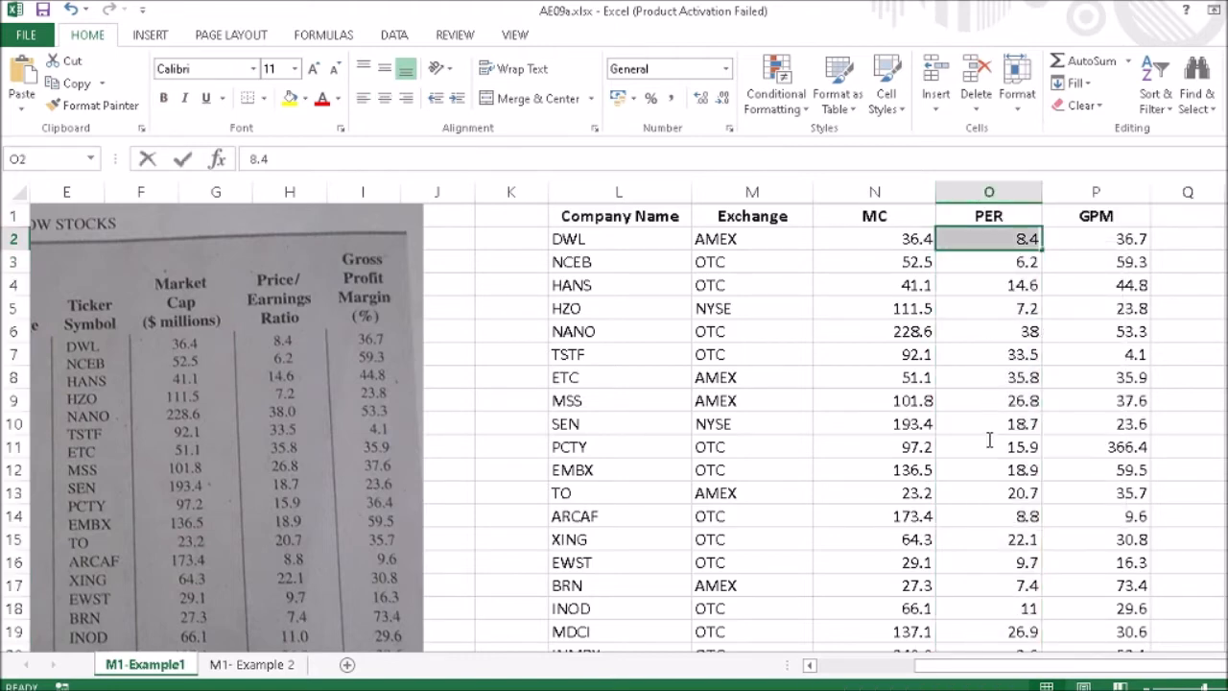
drag(987, 239, 988, 607)
right_click(986, 264)
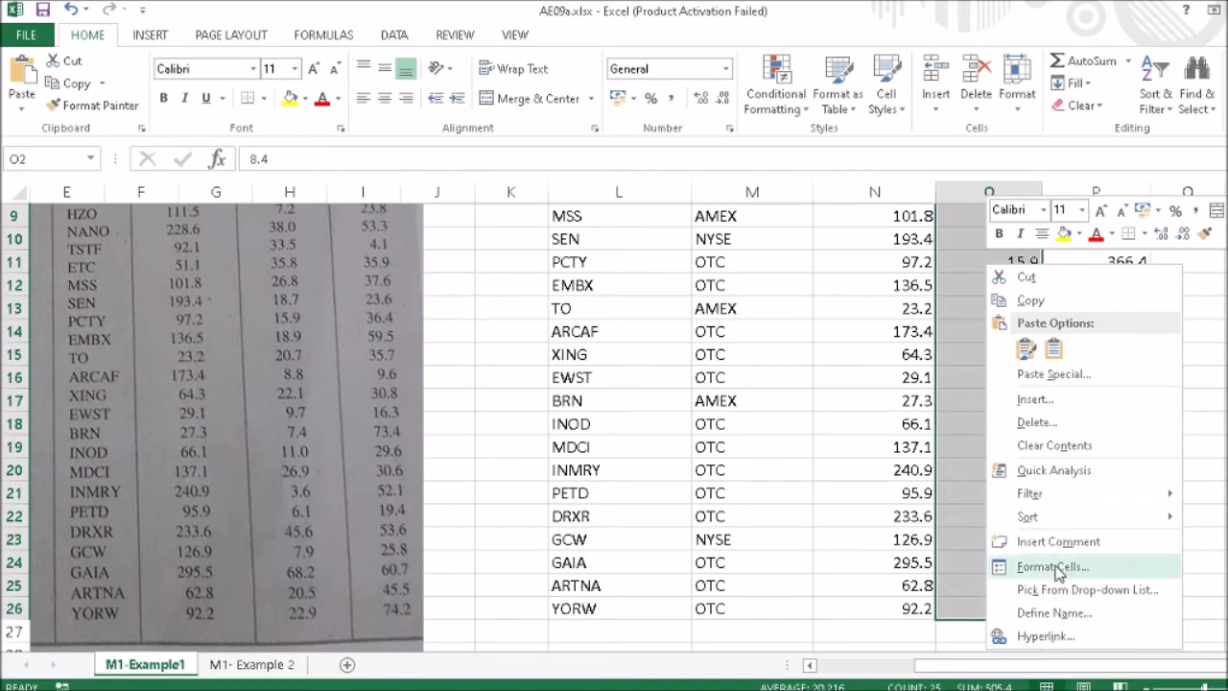
scroll(1055, 565, up, 3)
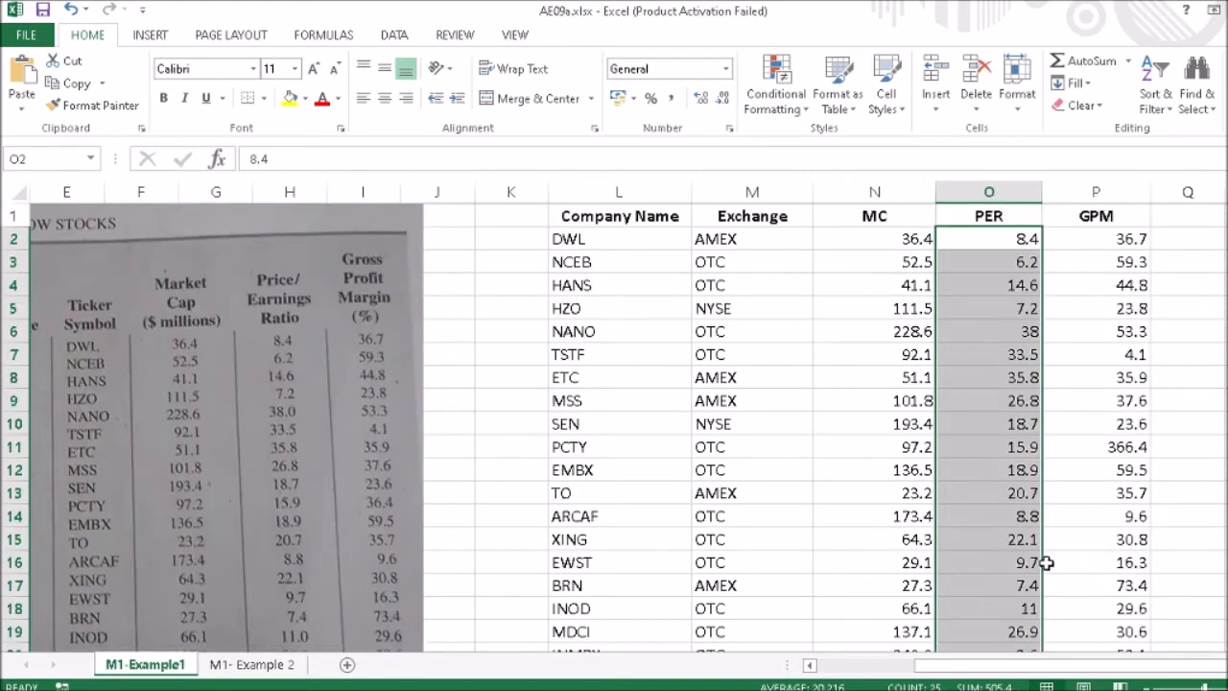
key(ctrl+1)
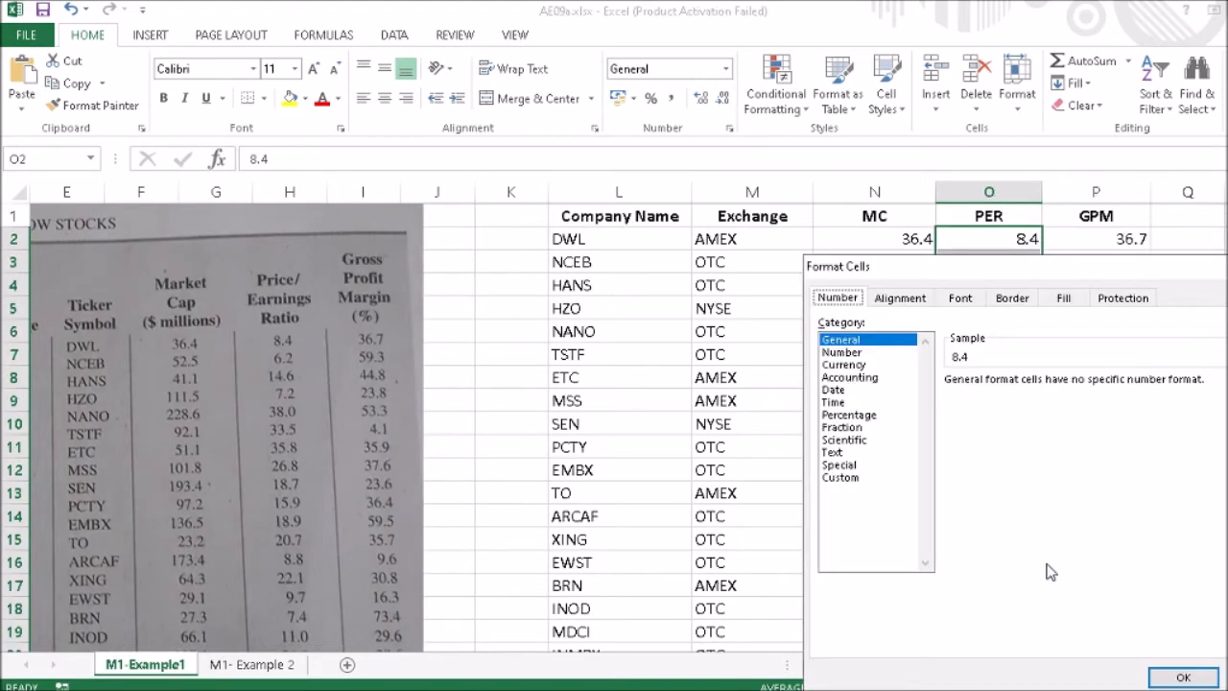
click(842, 353)
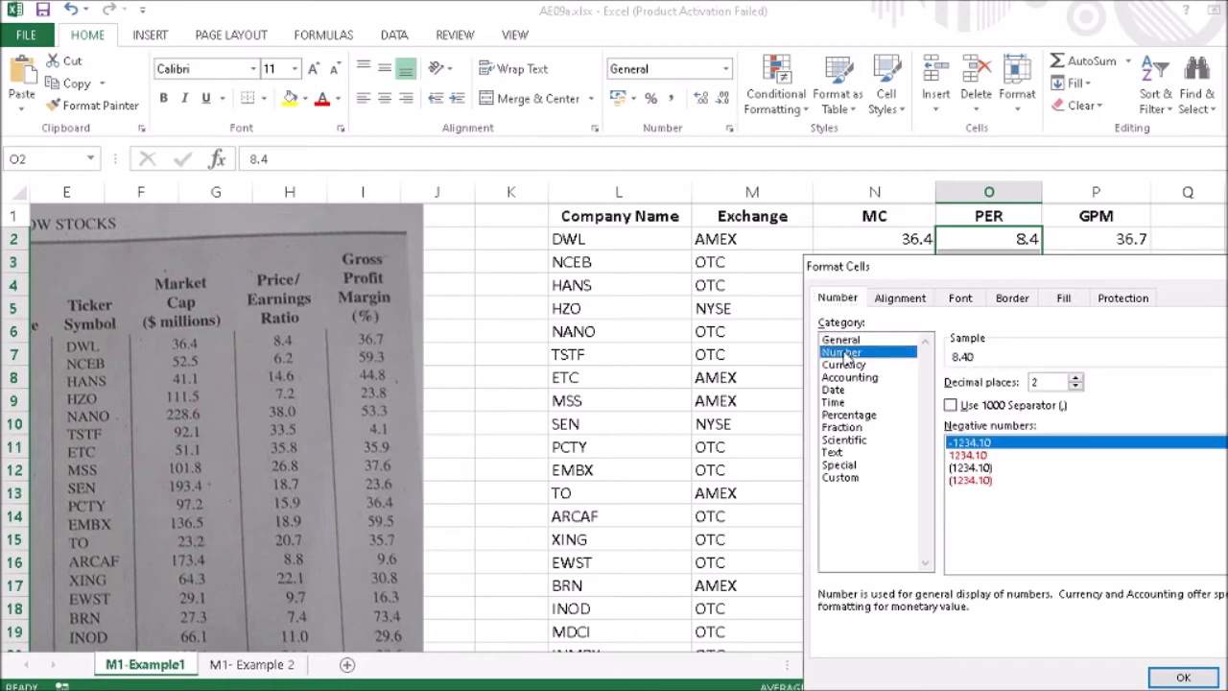
click(1076, 387)
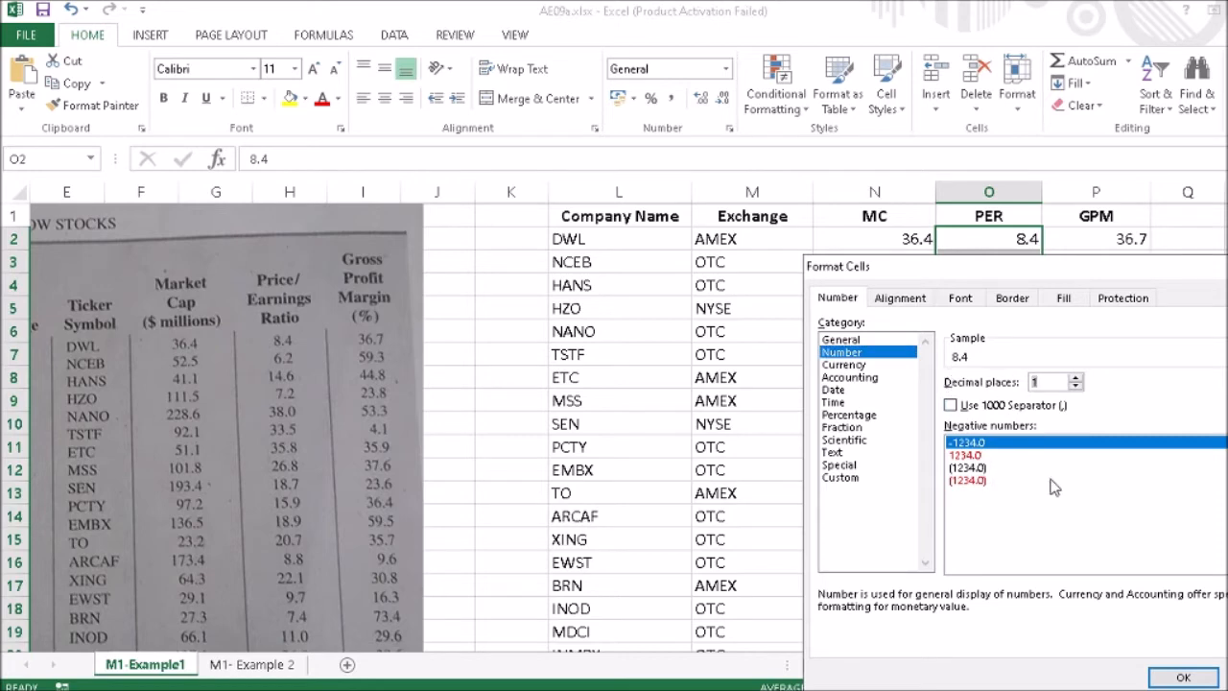
click(1169, 677)
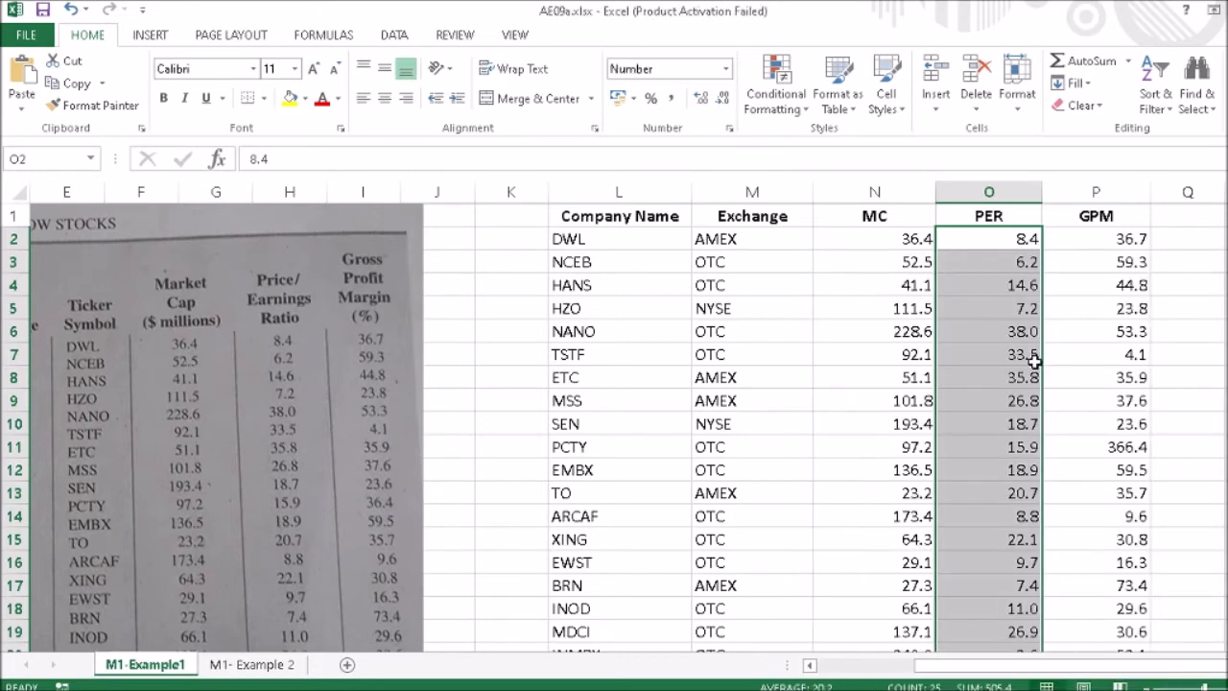
Check the price/earnings ratios in column O from NANO down to PCTY against the textbook table
click(998, 335)
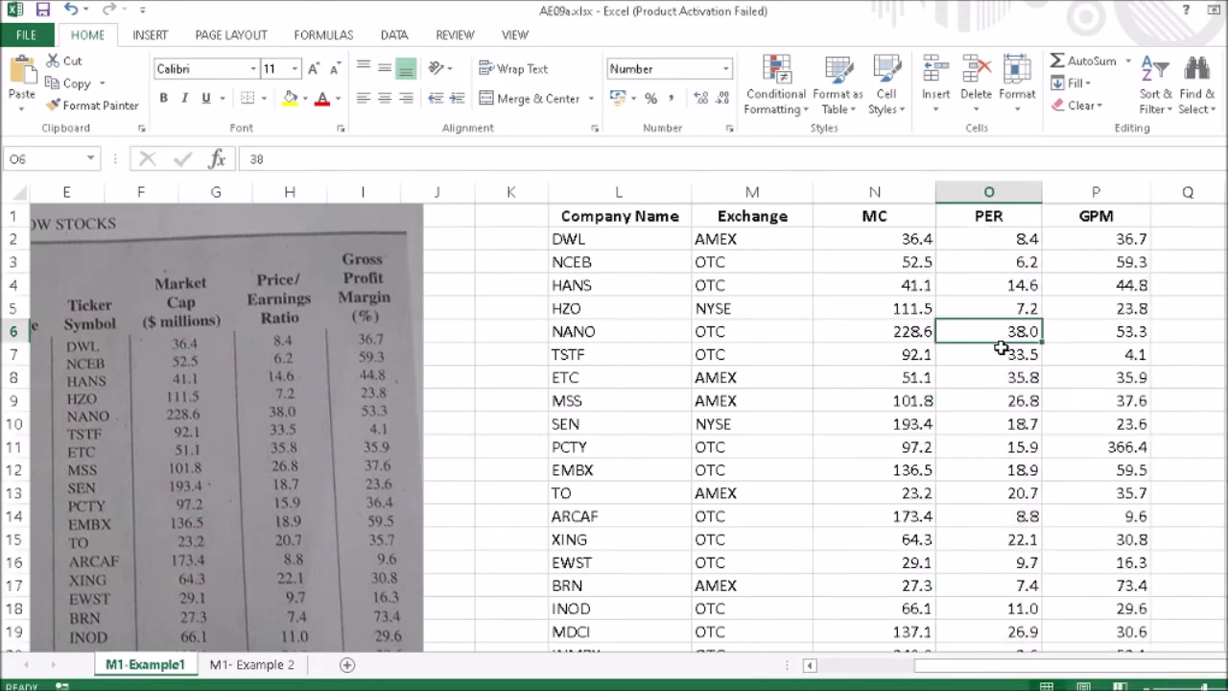
click(988, 351)
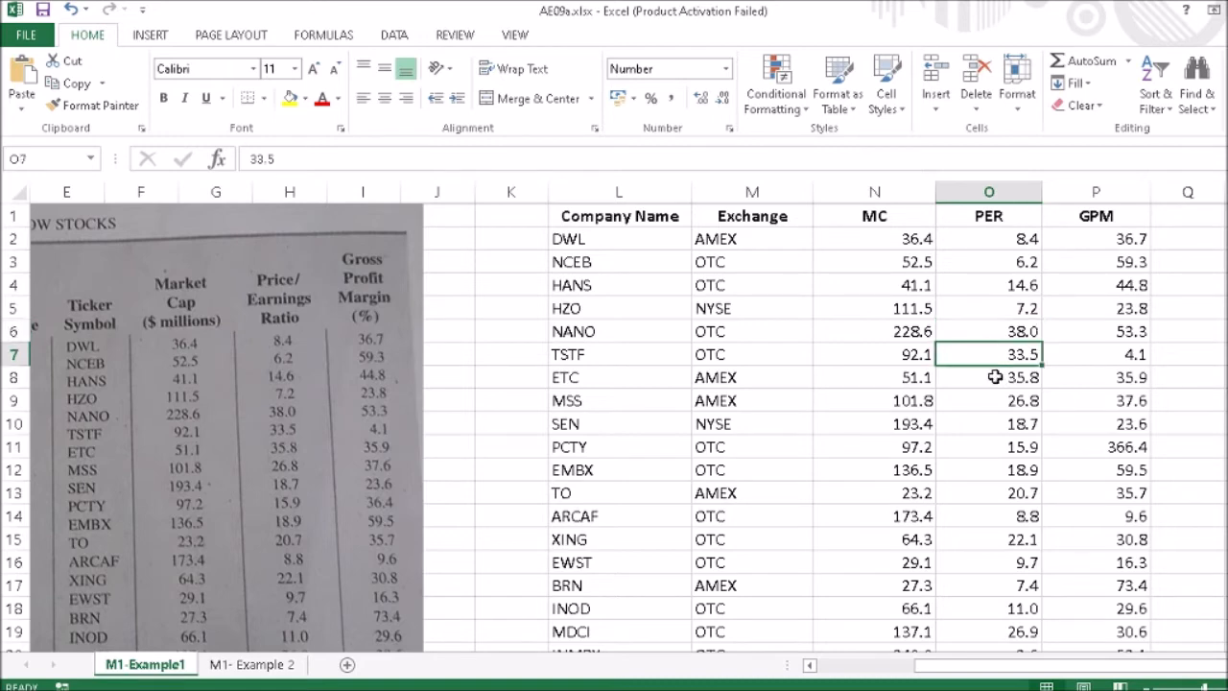
click(997, 378)
click(998, 403)
click(999, 424)
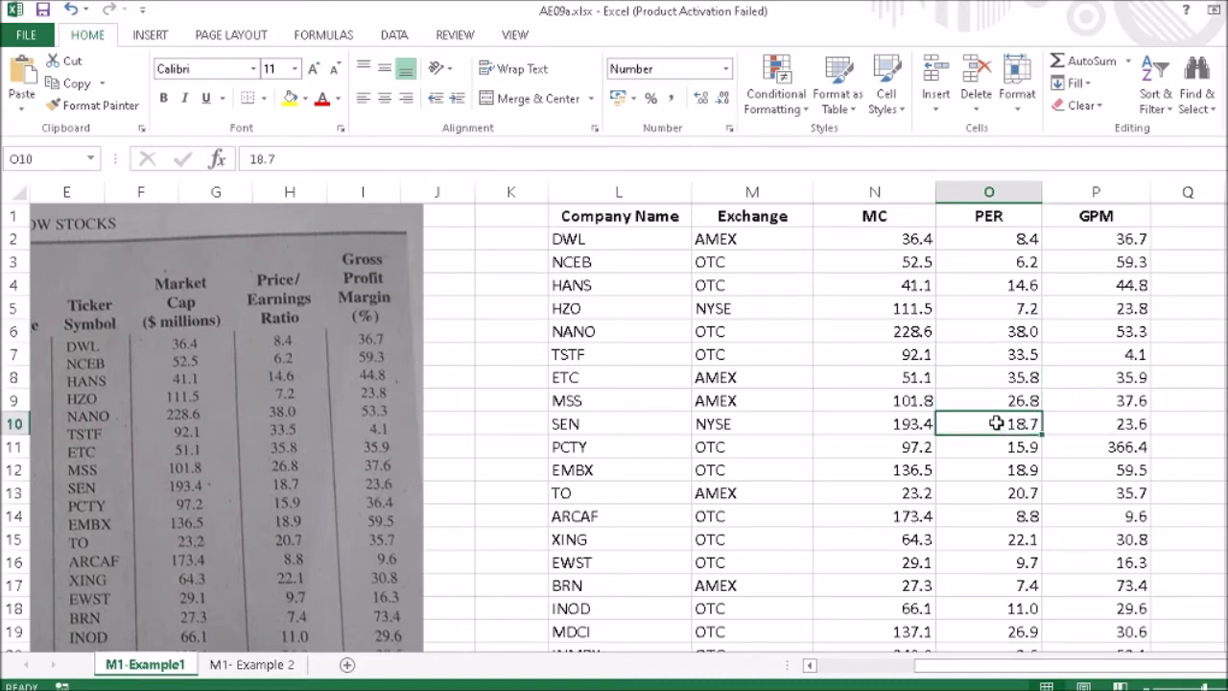
click(996, 443)
scroll(996, 440, down, 2)
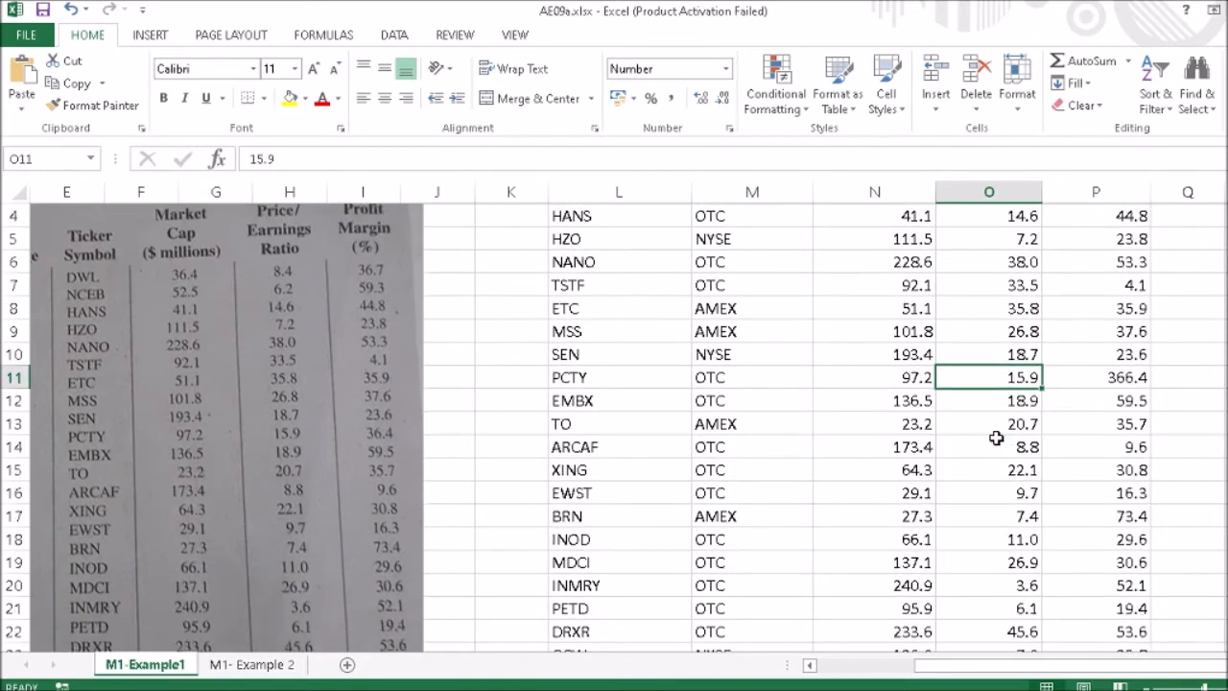
Compare the remaining price/earnings ratios in column O, from EMBX down to YORW, with the textbook table
click(993, 331)
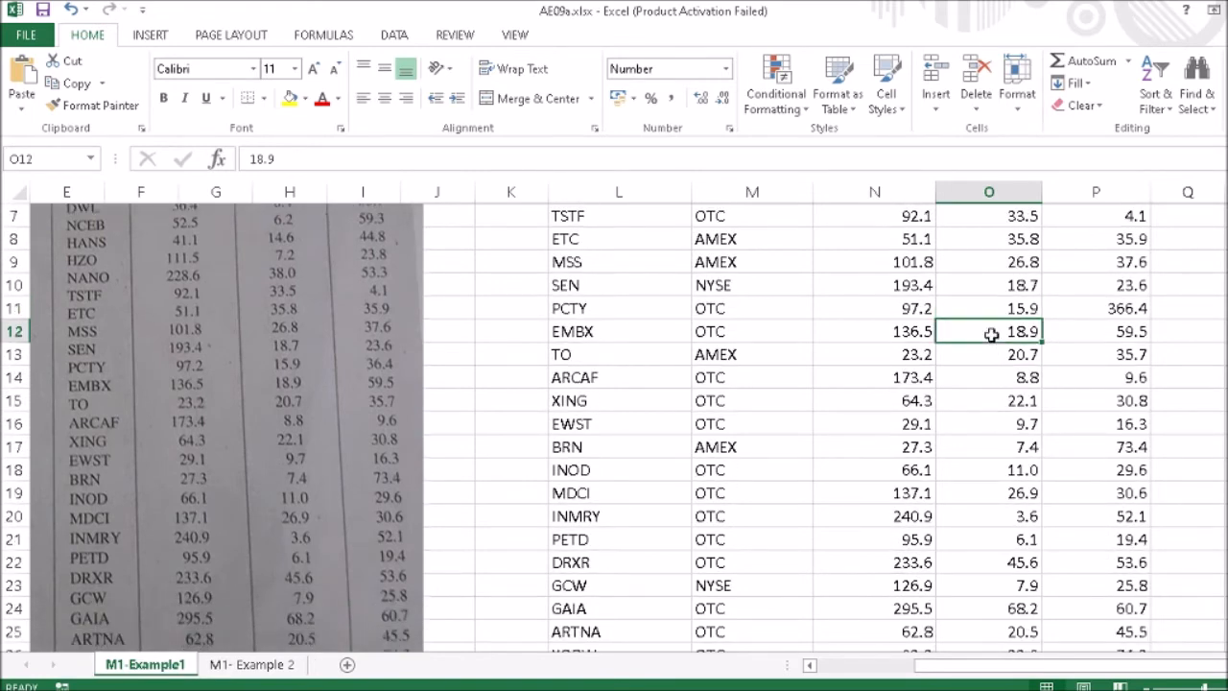
click(989, 354)
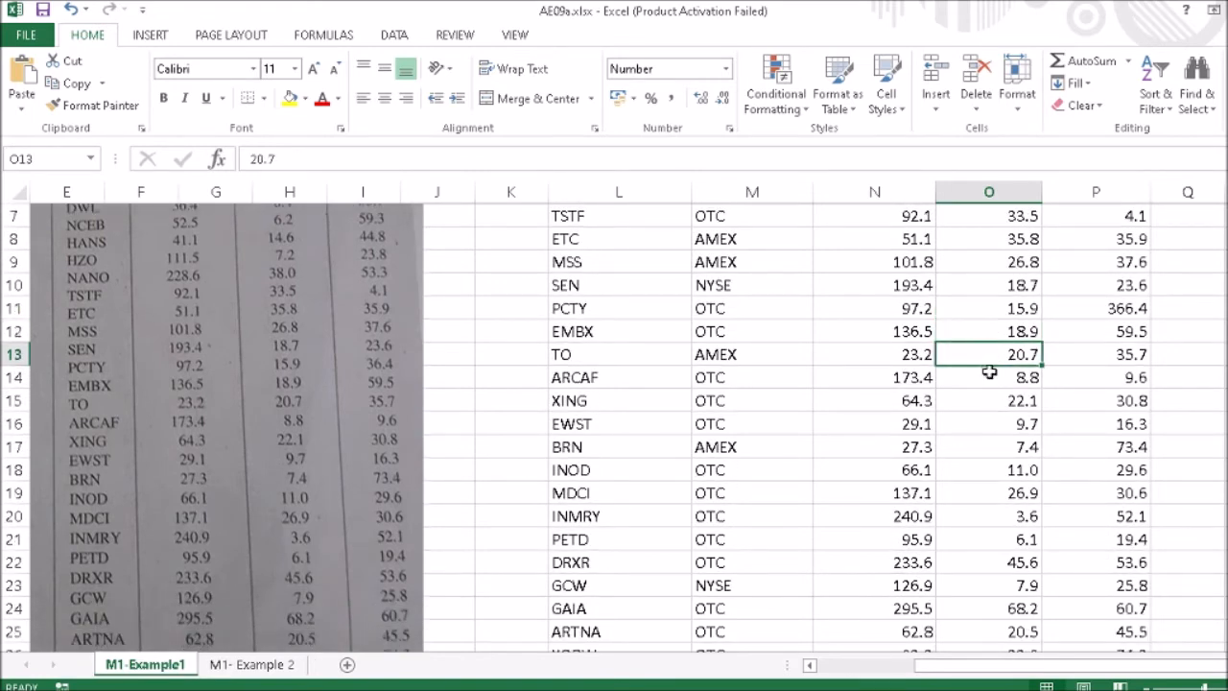
click(990, 377)
click(988, 400)
scroll(987, 400, down, 1)
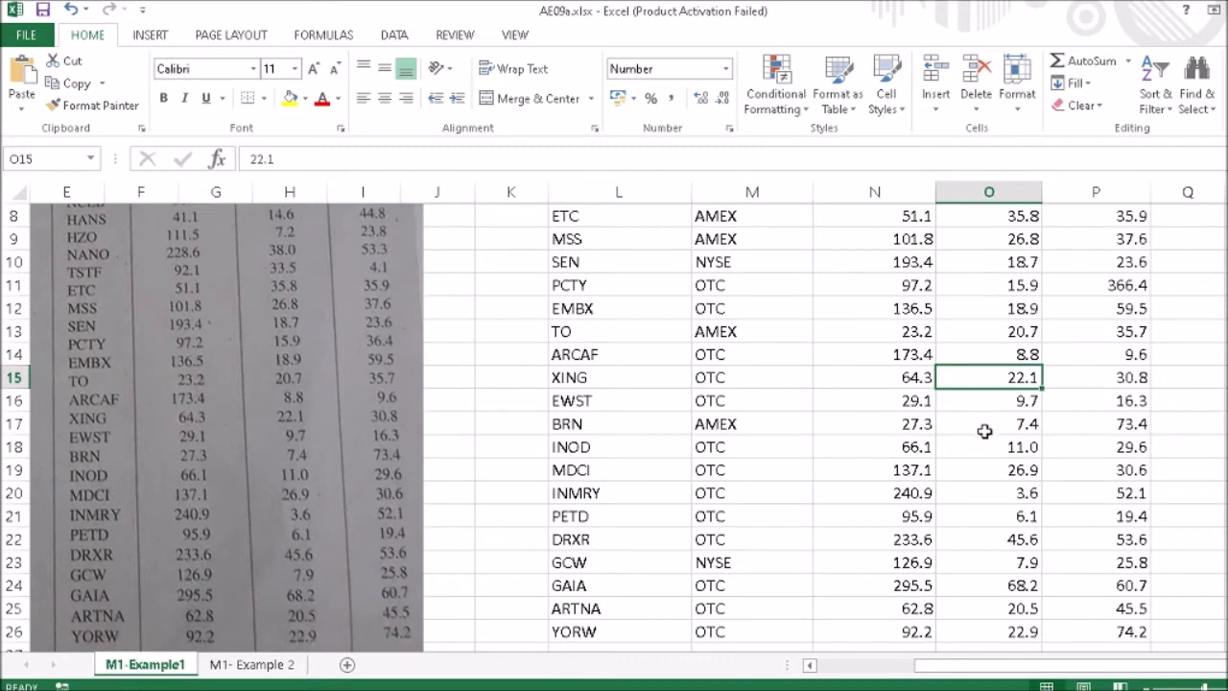
click(985, 425)
scroll(986, 432, down, 1)
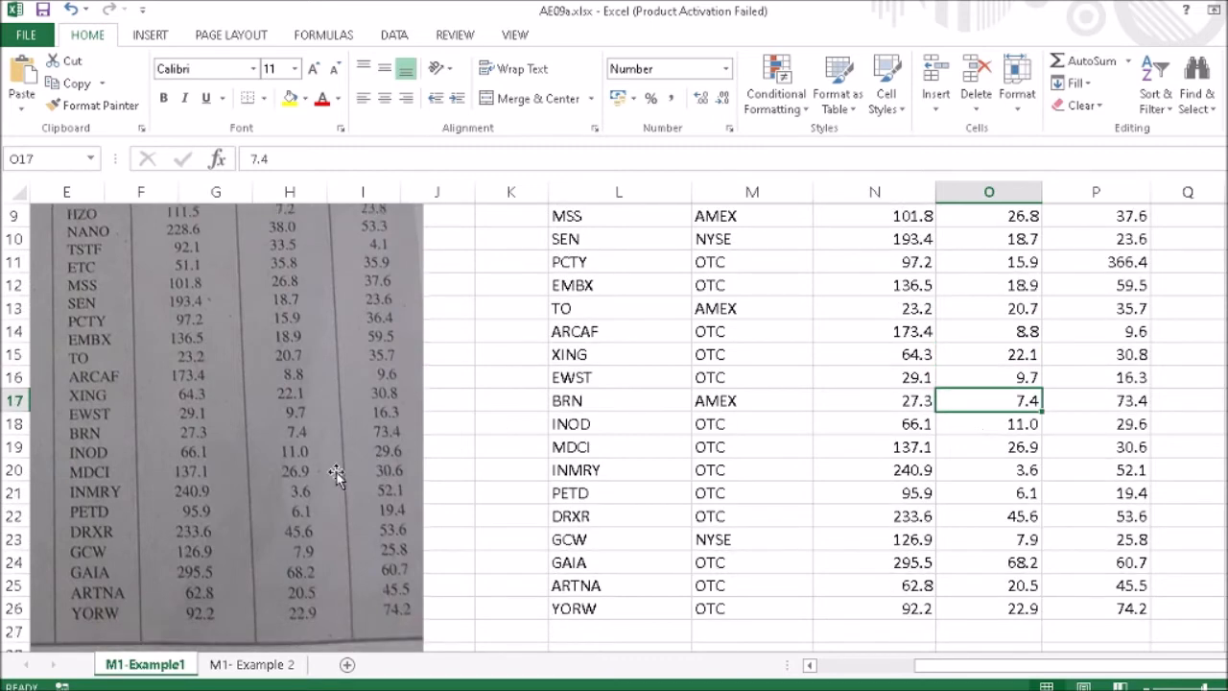
click(1002, 453)
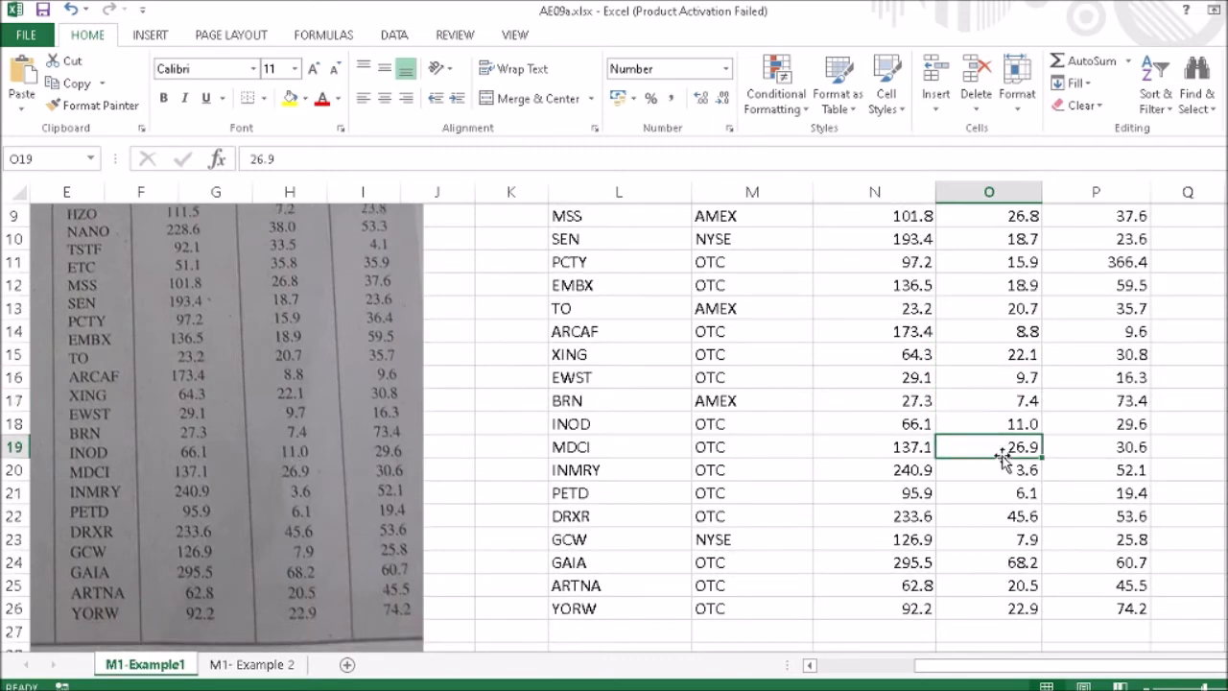
click(994, 472)
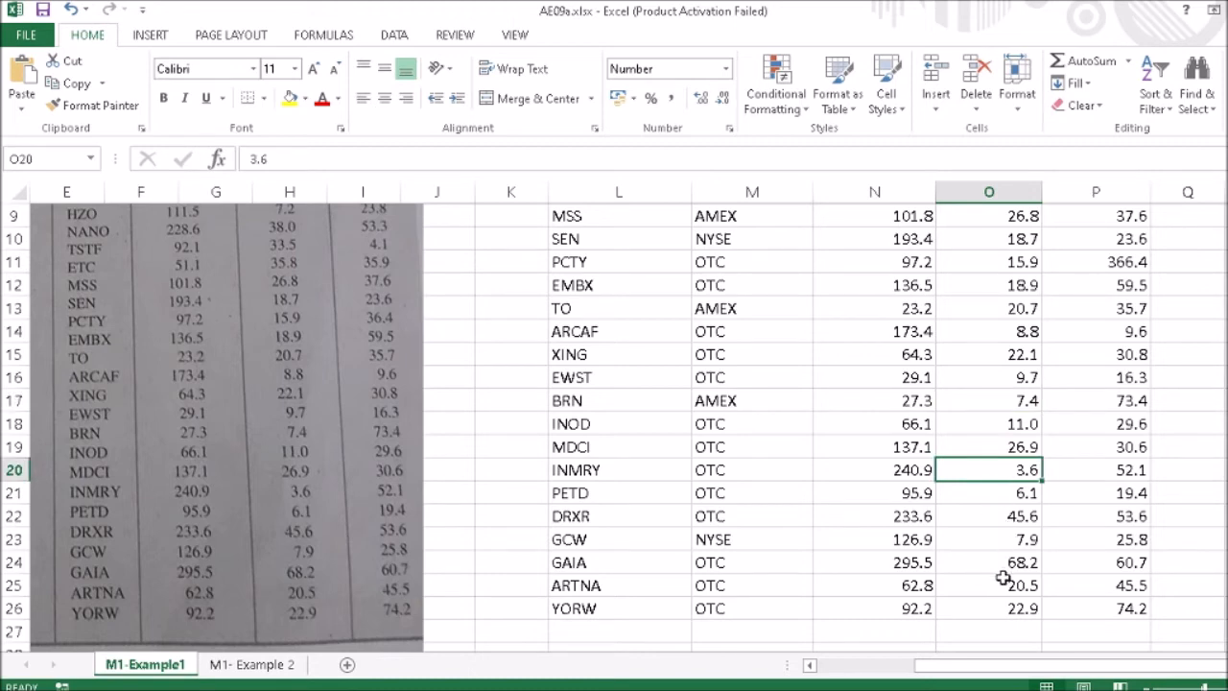
click(1000, 611)
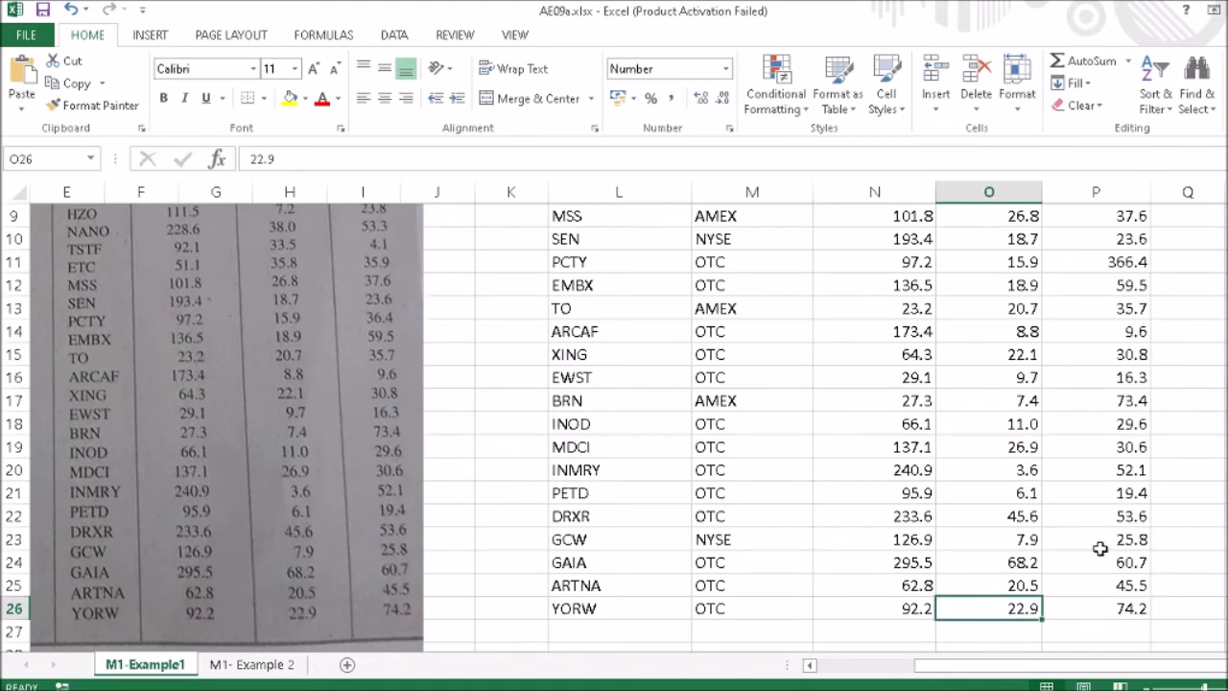
Check the gross profit margins in column P from YORW up to INMRY, plus INMRY's price/earnings ratio and market cap, against the textbook table
click(1101, 608)
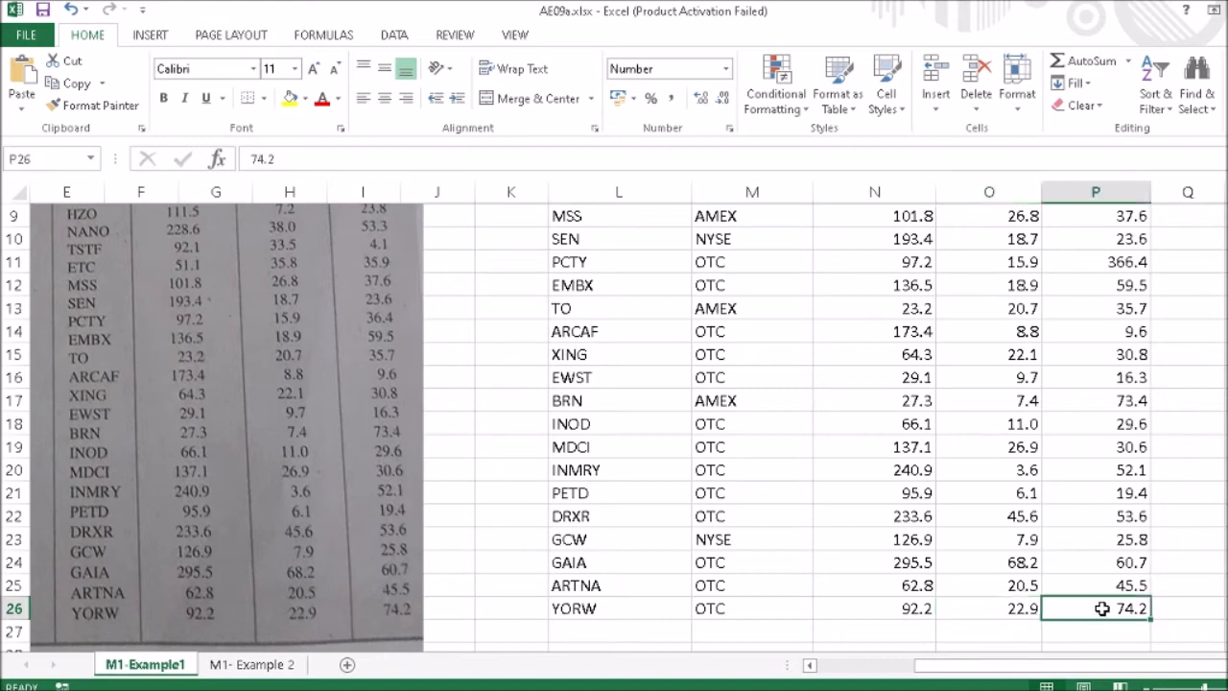
click(1106, 582)
click(1099, 558)
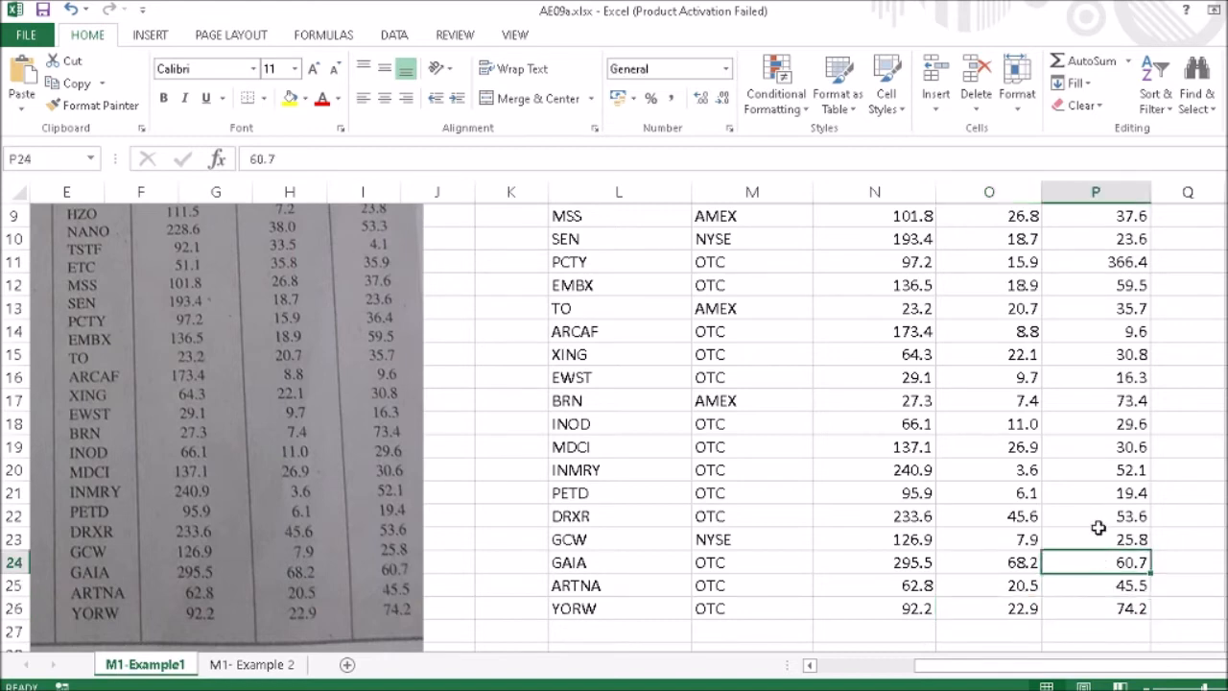
click(1096, 538)
click(1097, 514)
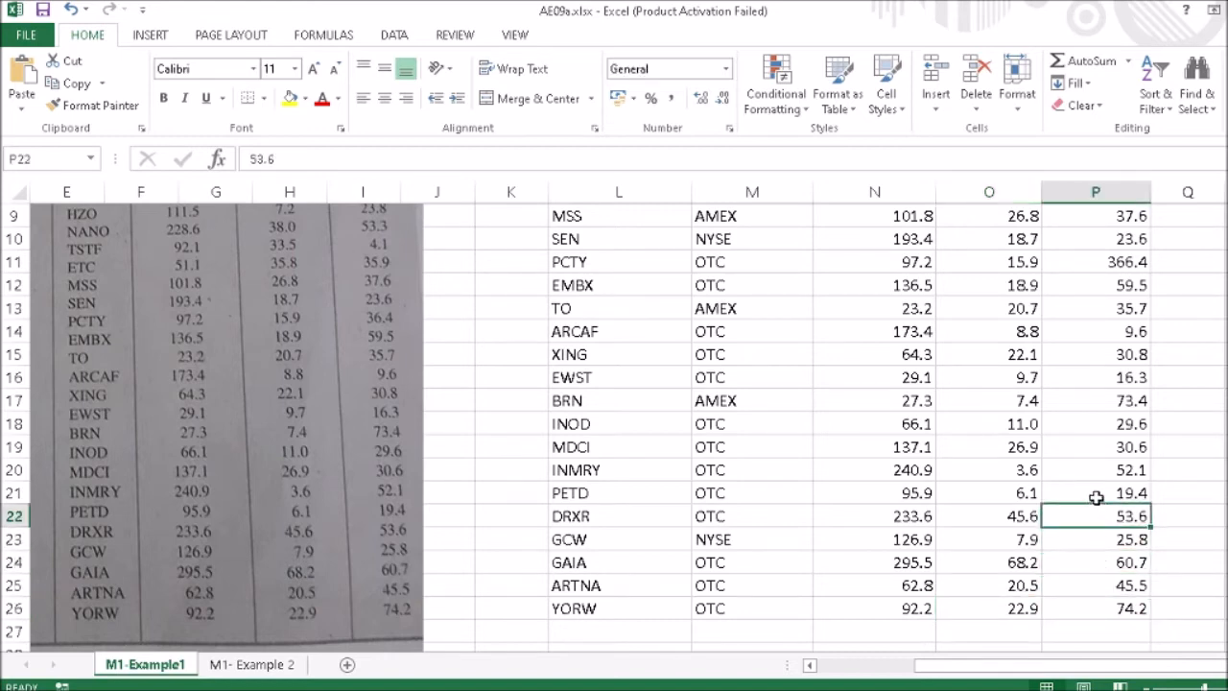
click(1097, 492)
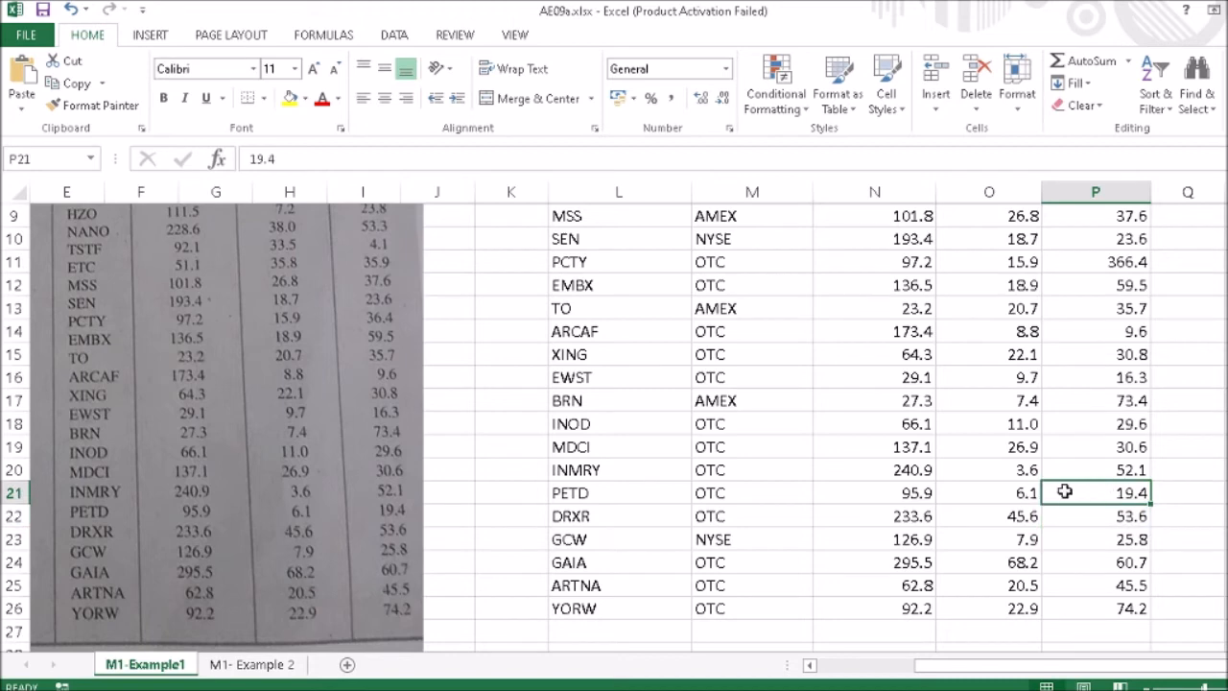
click(1095, 470)
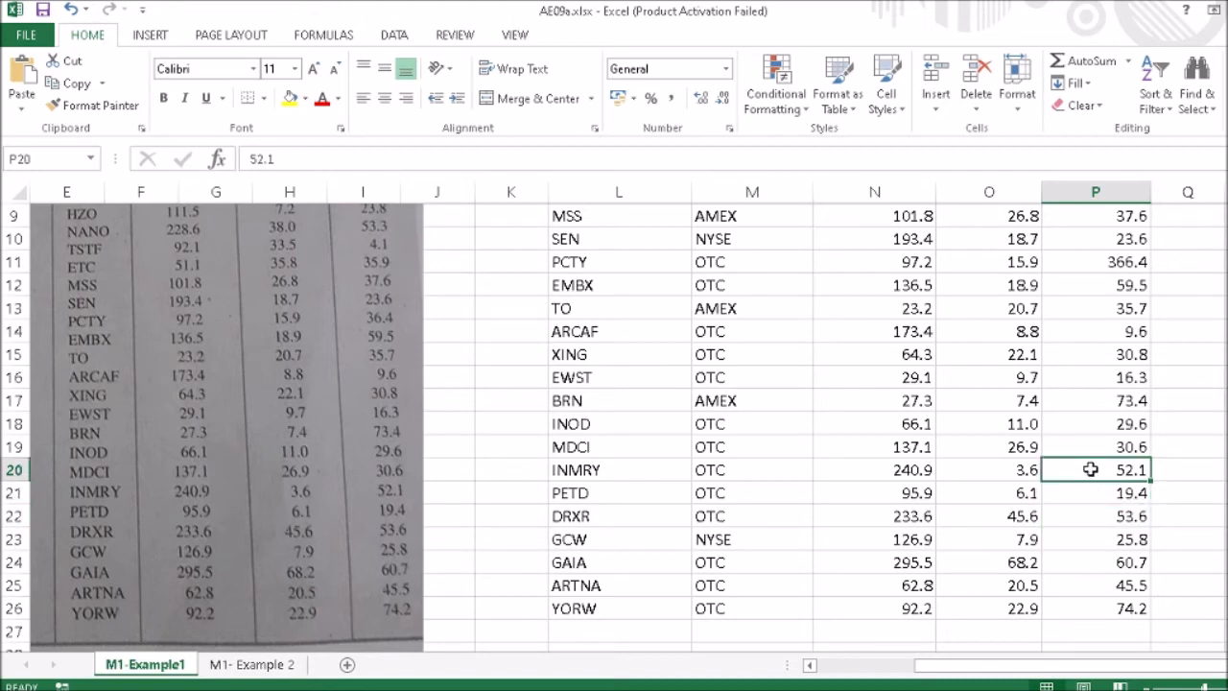
click(1003, 471)
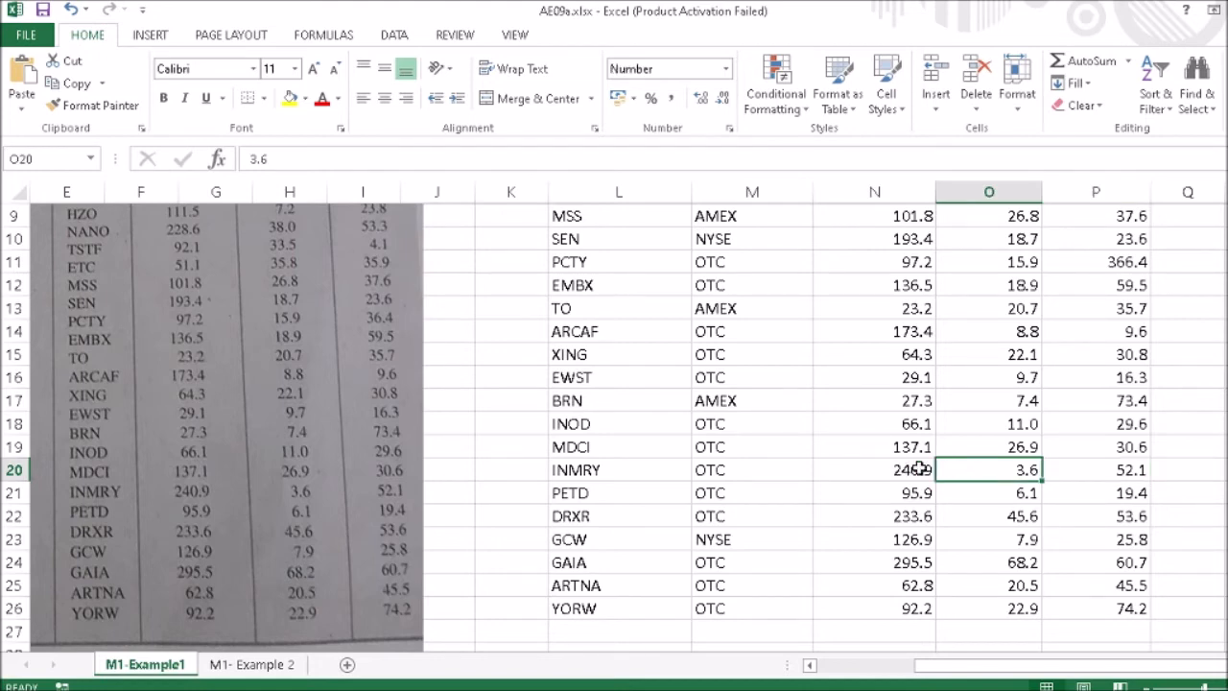
click(878, 470)
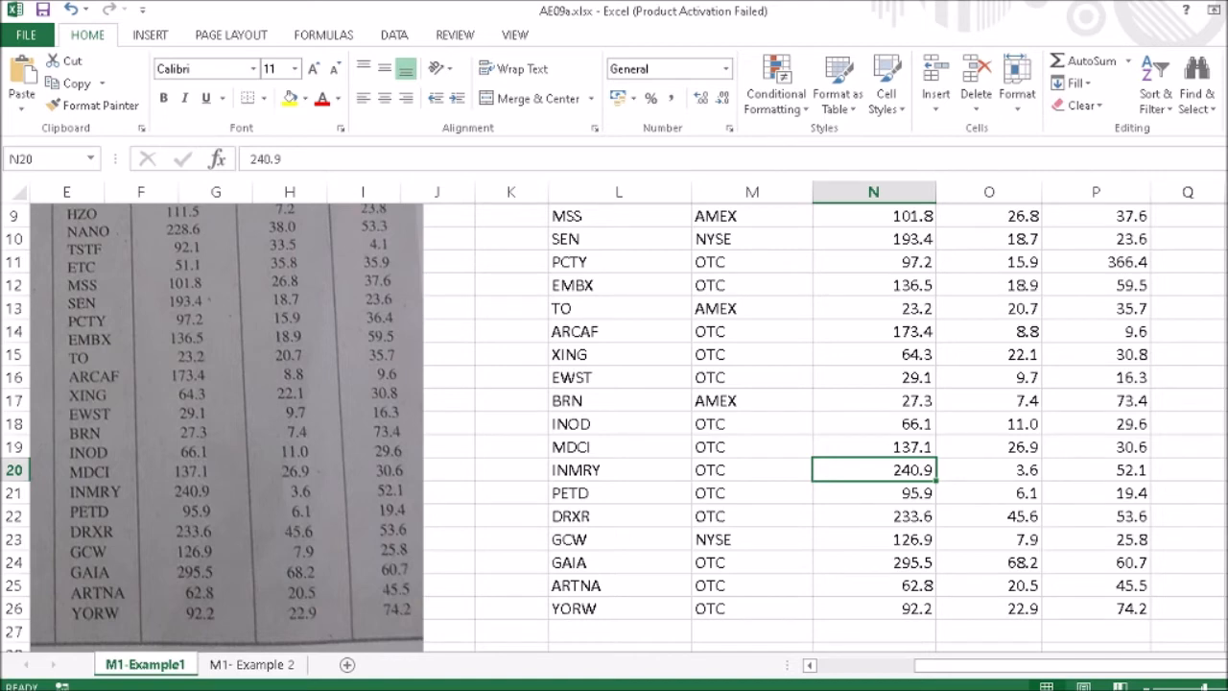
Compare the gross profit margins in column P from MDCI up to EMBX with the textbook table
click(1111, 451)
click(1116, 426)
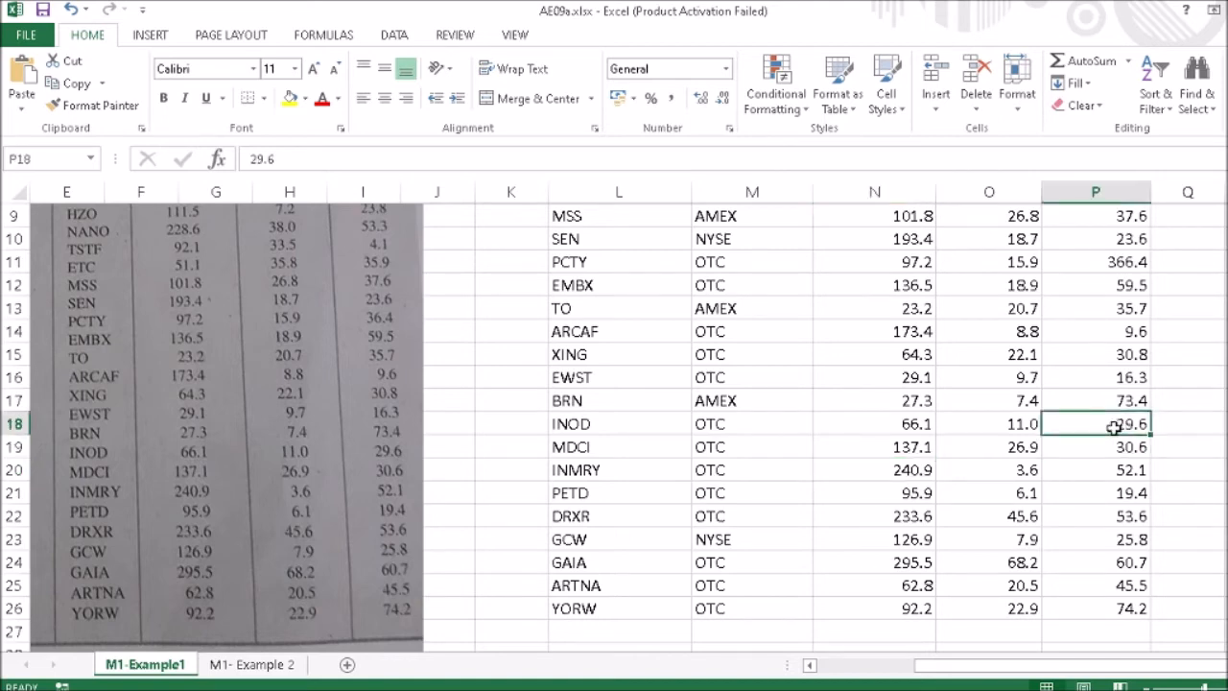
click(1100, 401)
click(1097, 377)
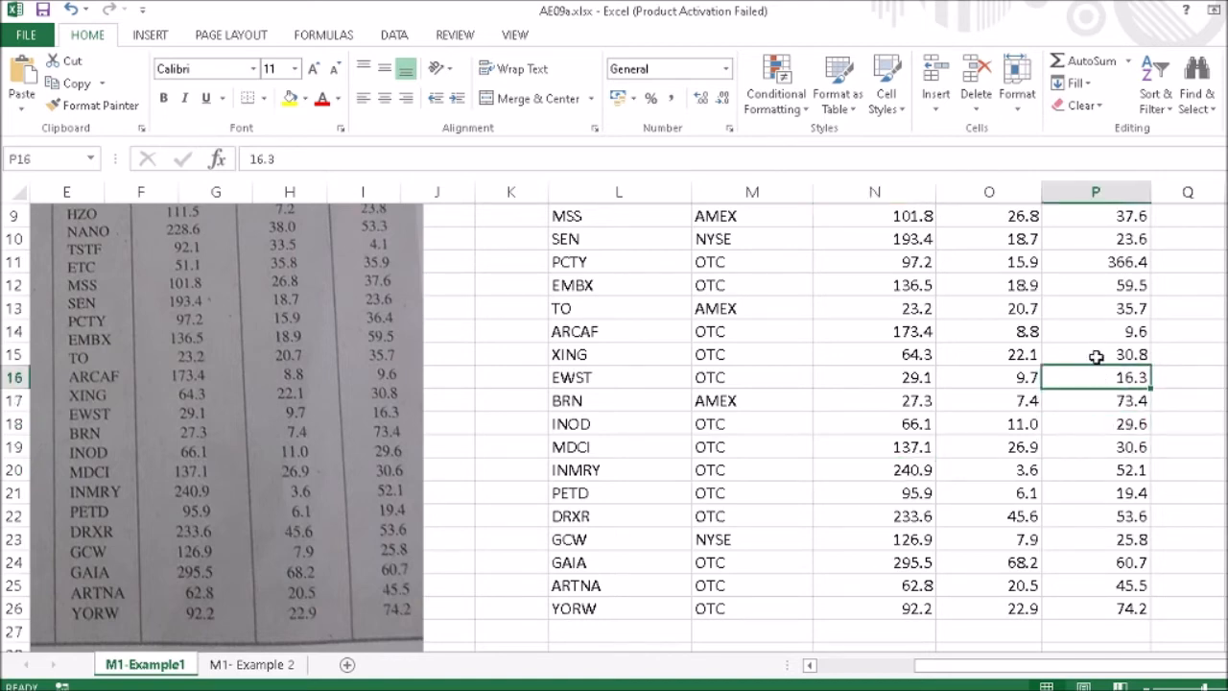
click(1096, 355)
click(1090, 332)
click(1091, 309)
click(1094, 287)
scroll(1096, 317, up, 2)
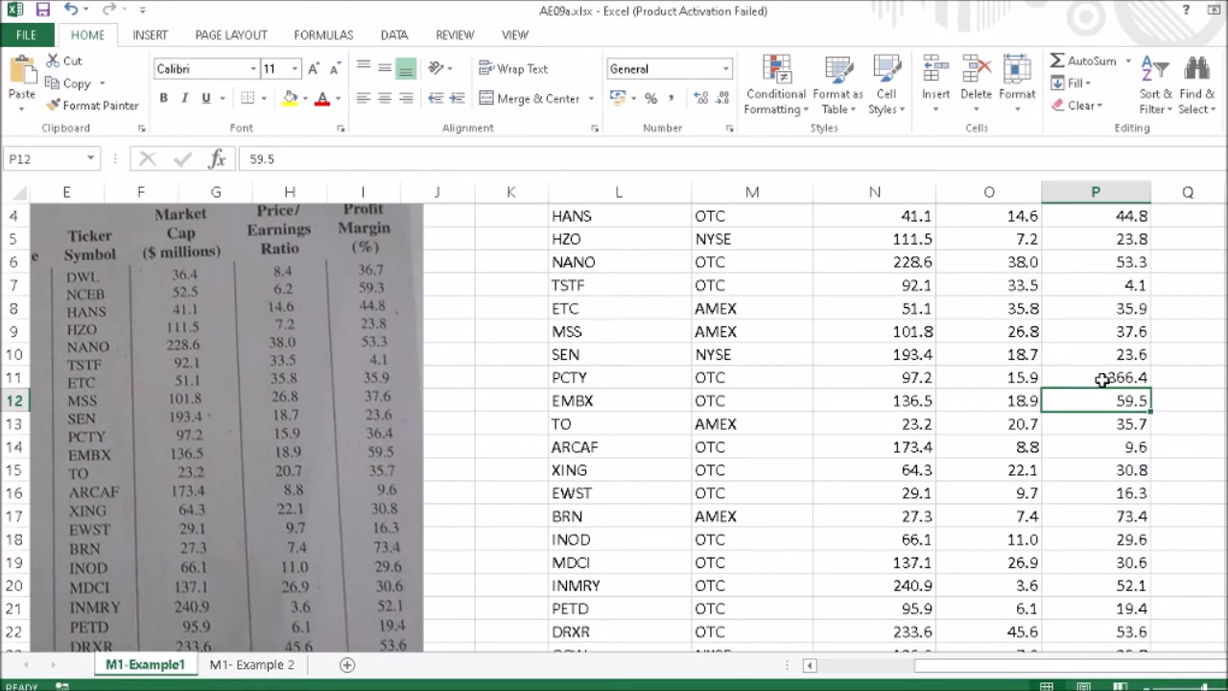
Correct PCTY's gross profit margin in P11 to 36.4 to match the textbook table
click(1103, 380)
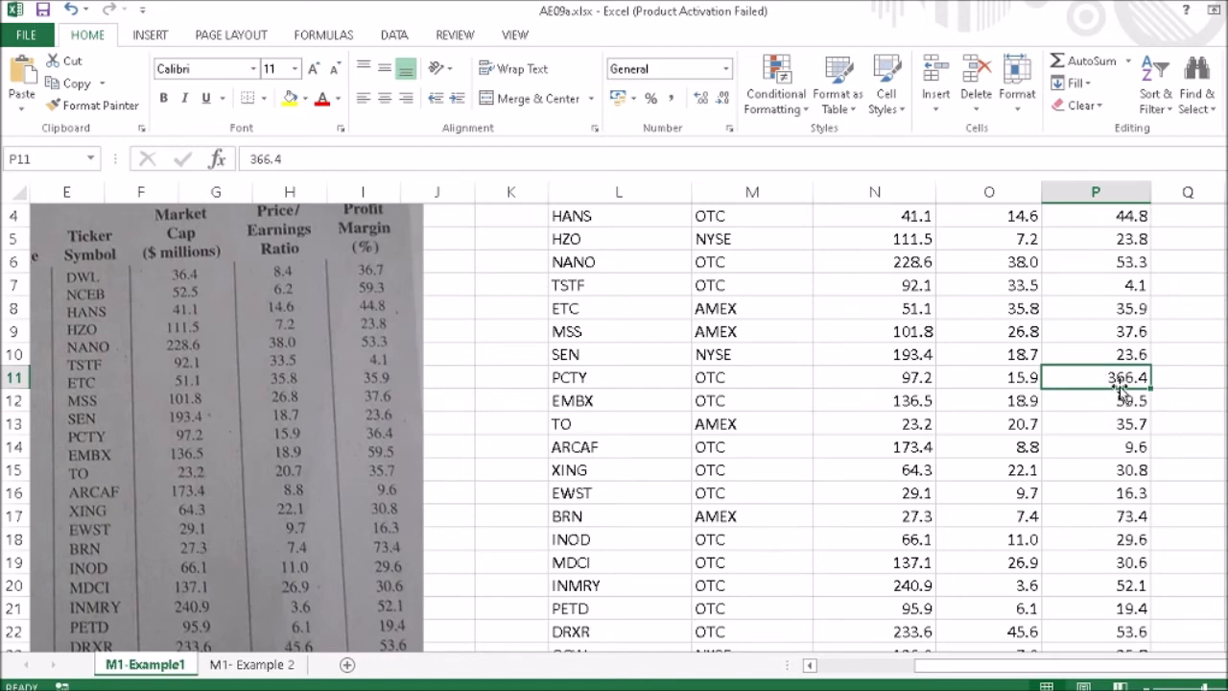
click(264, 158)
key(BackSpace)
key(Return)
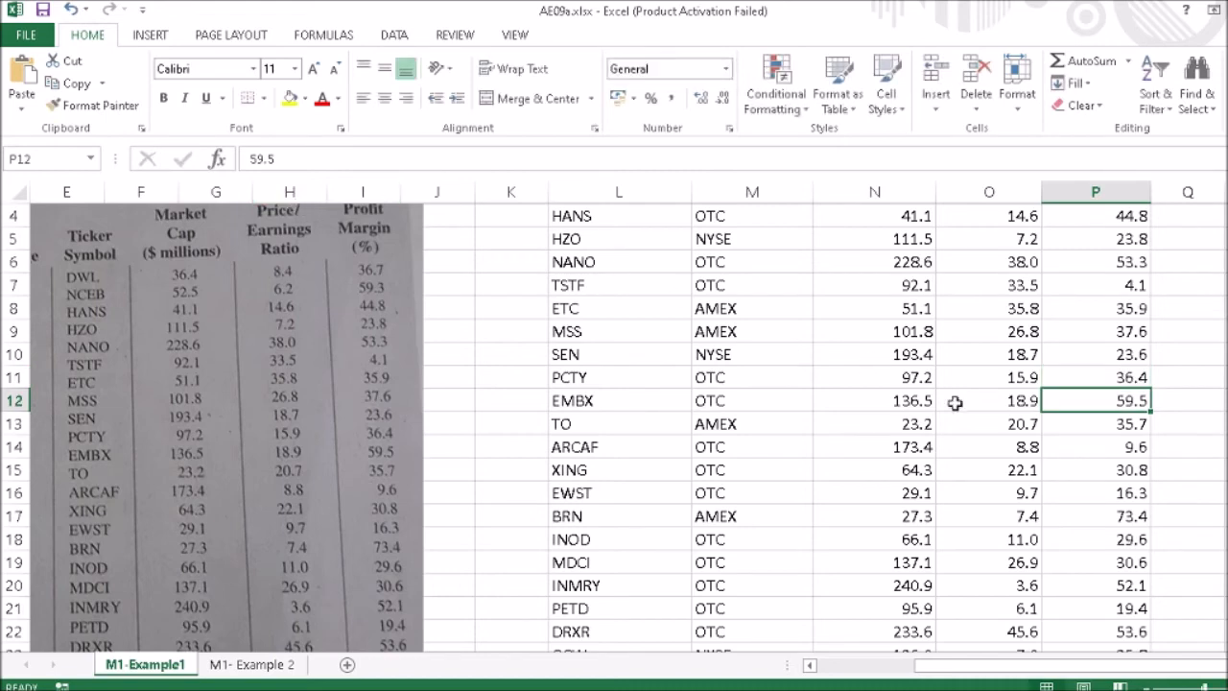
Check the gross profit margins in column P from MSS up to NCEB against the textbook table
scroll(1100, 356, up, 1)
click(1097, 351)
scroll(1096, 343, up, 1)
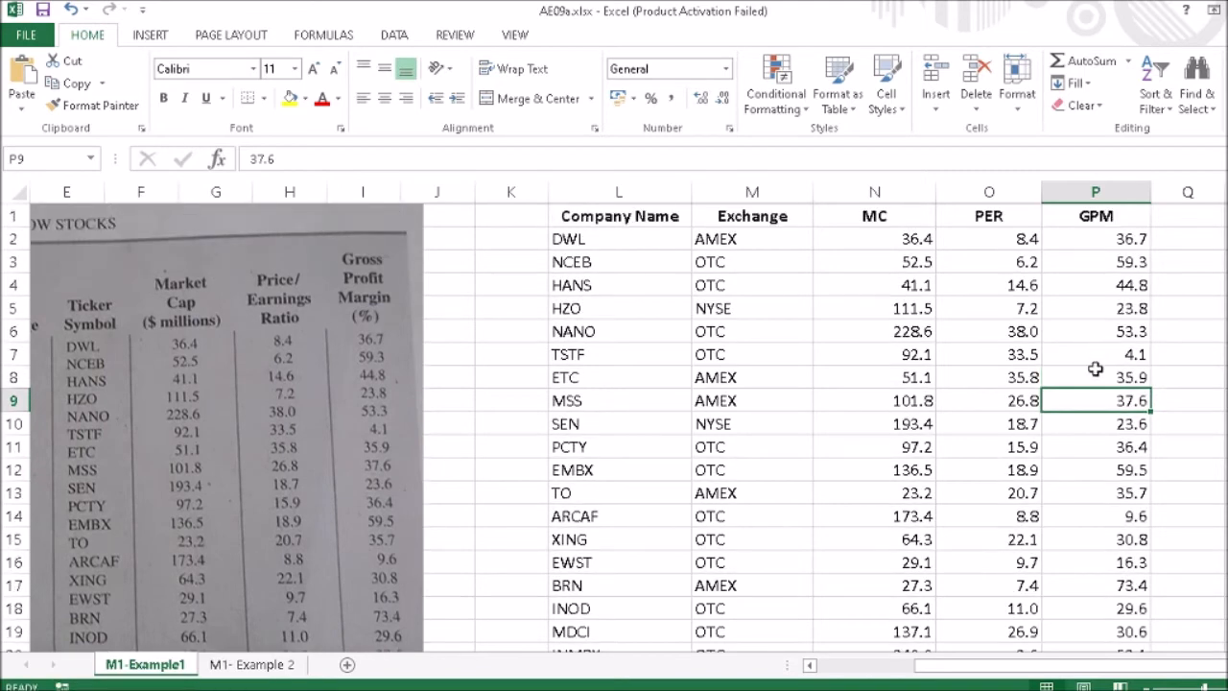
click(1093, 356)
click(1097, 334)
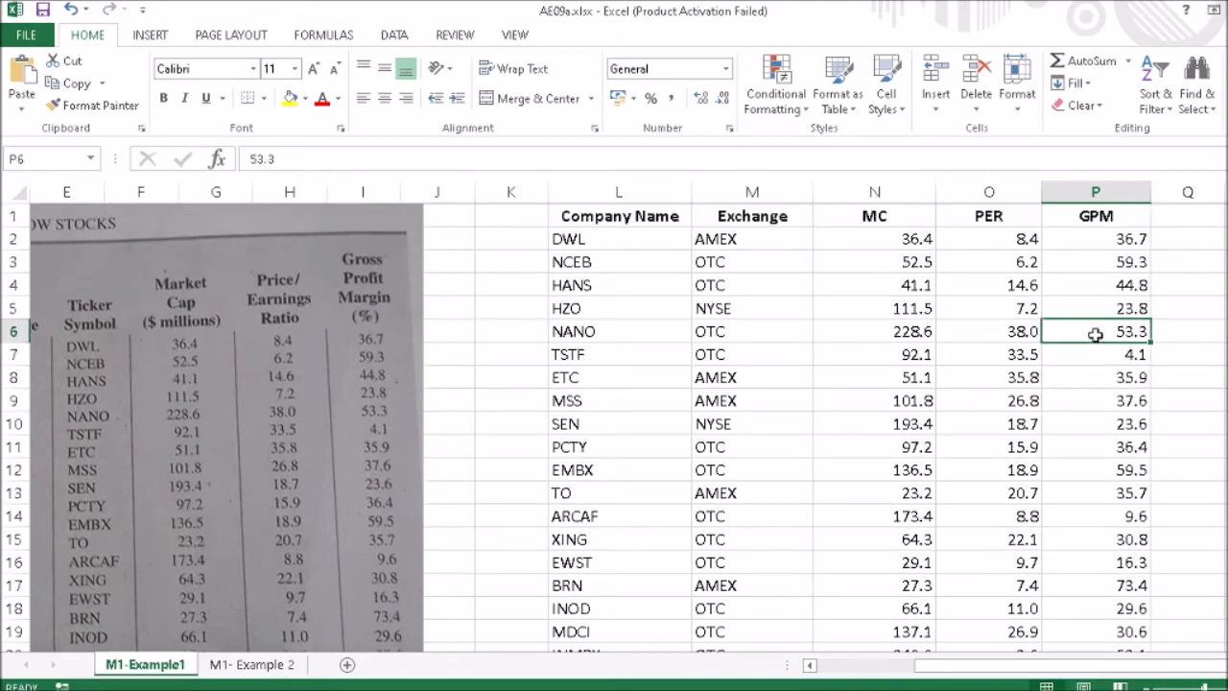
click(1096, 308)
click(1092, 267)
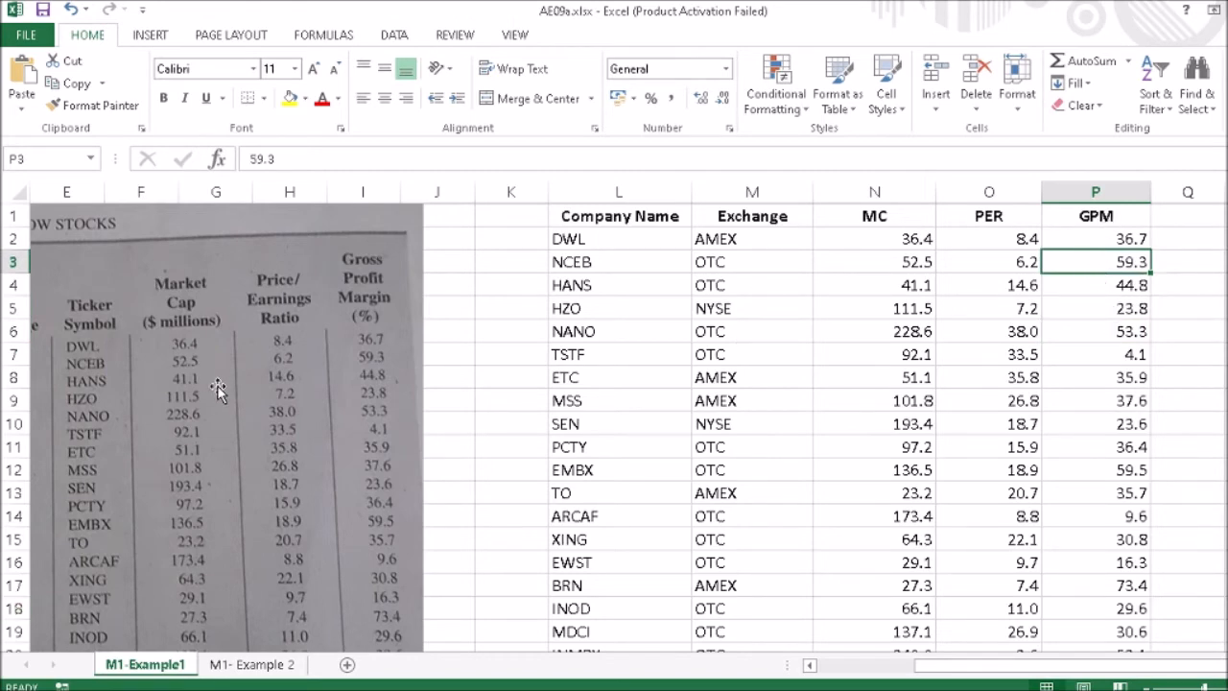
Look over the whole shadow stocks data set beside the textbook picture, and open the M1- Example 2 sheet
scroll(215, 392, down, 3)
scroll(969, 525, up, 3)
scroll(678, 422, down, 1)
scroll(679, 422, down, 2)
scroll(678, 419, up, 3)
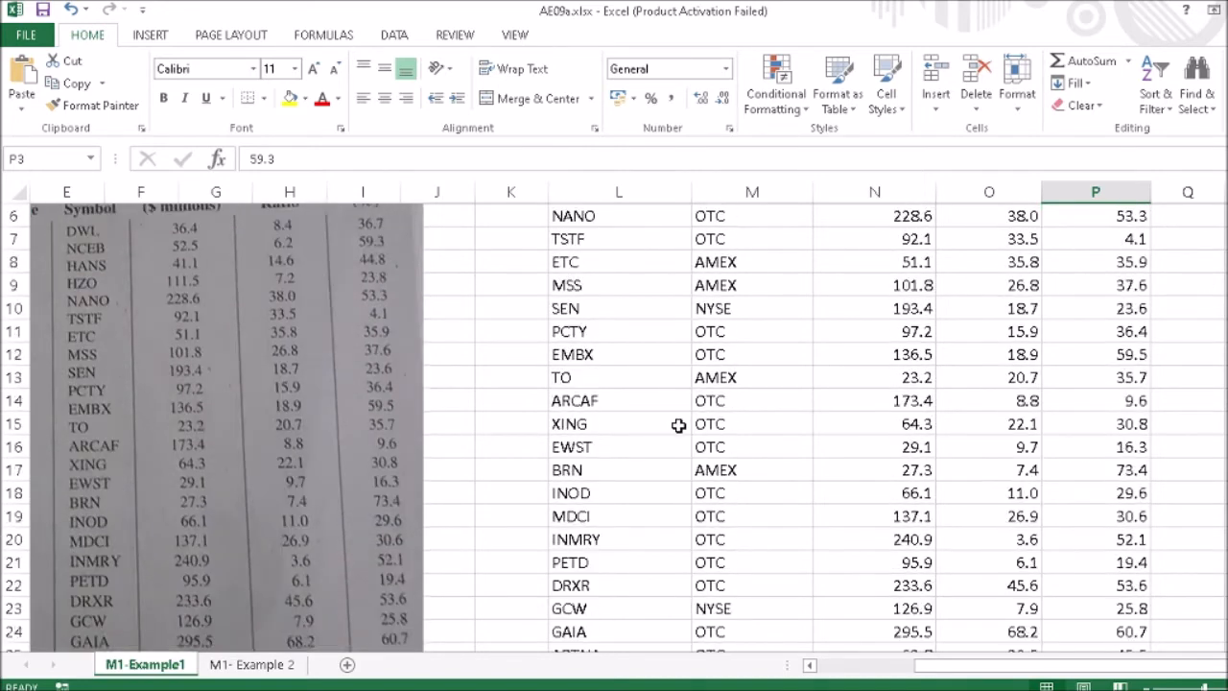
click(251, 664)
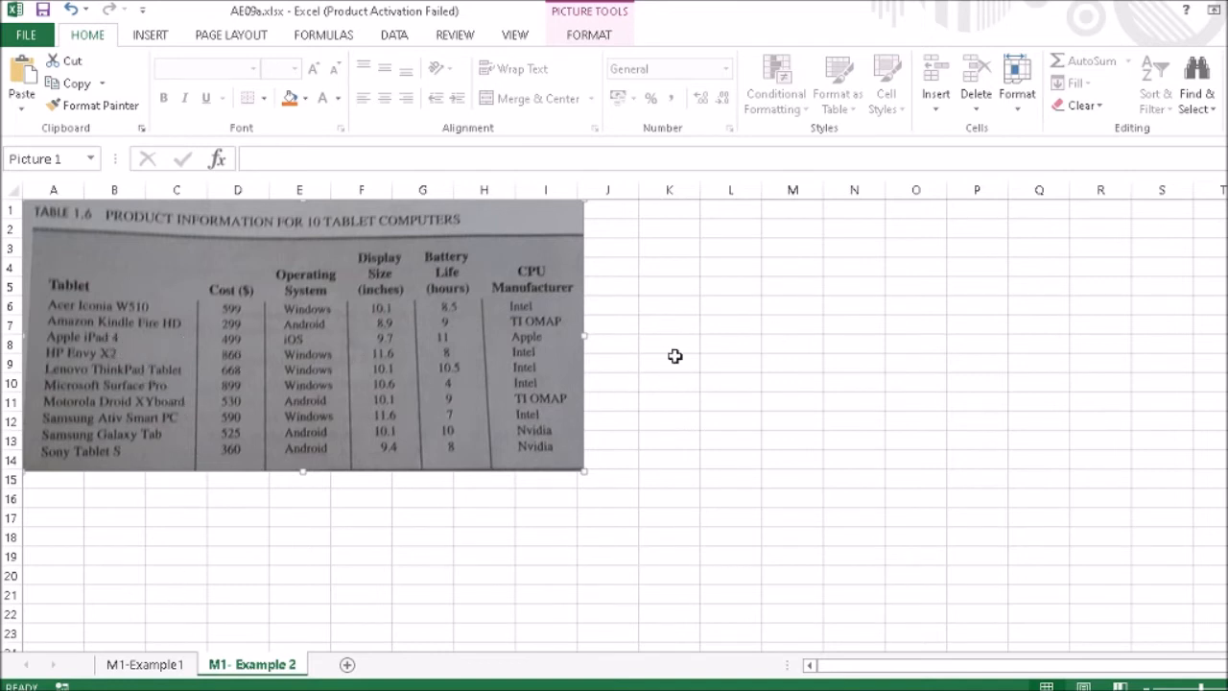
Enter the column headings Tablet in L1 and Cost $ in M1 beside the tablet computers picture
click(733, 211)
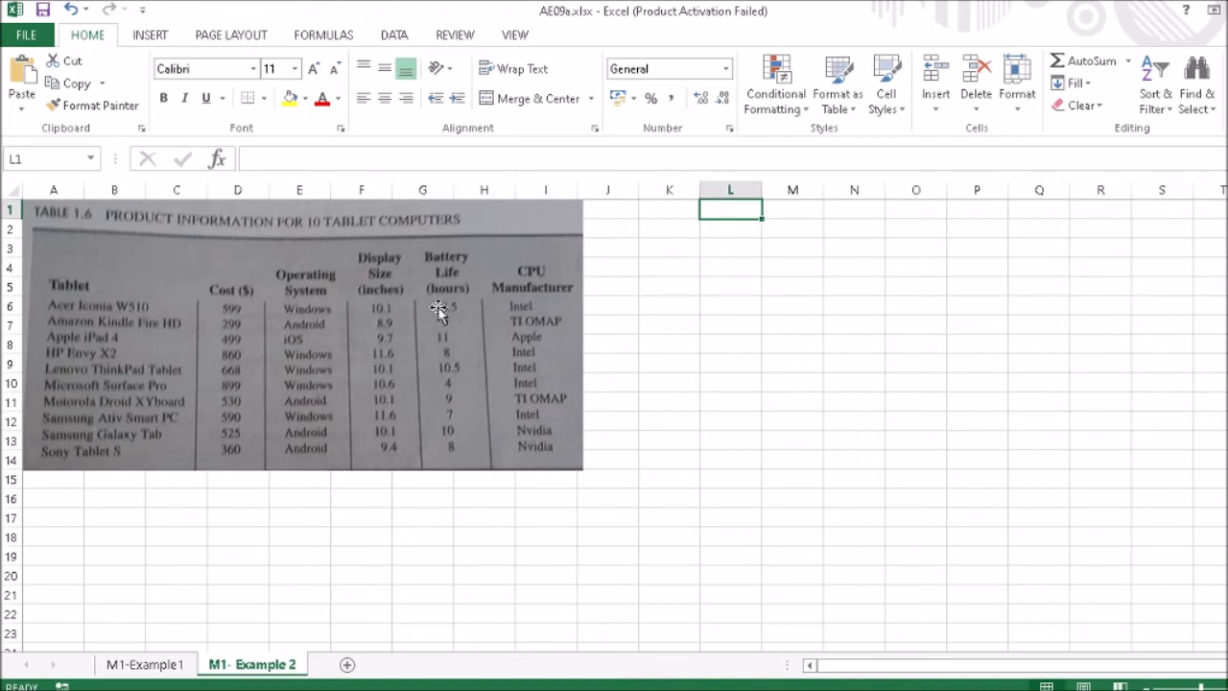
text(ta)
key(BackSpace)
key(BackSpace)
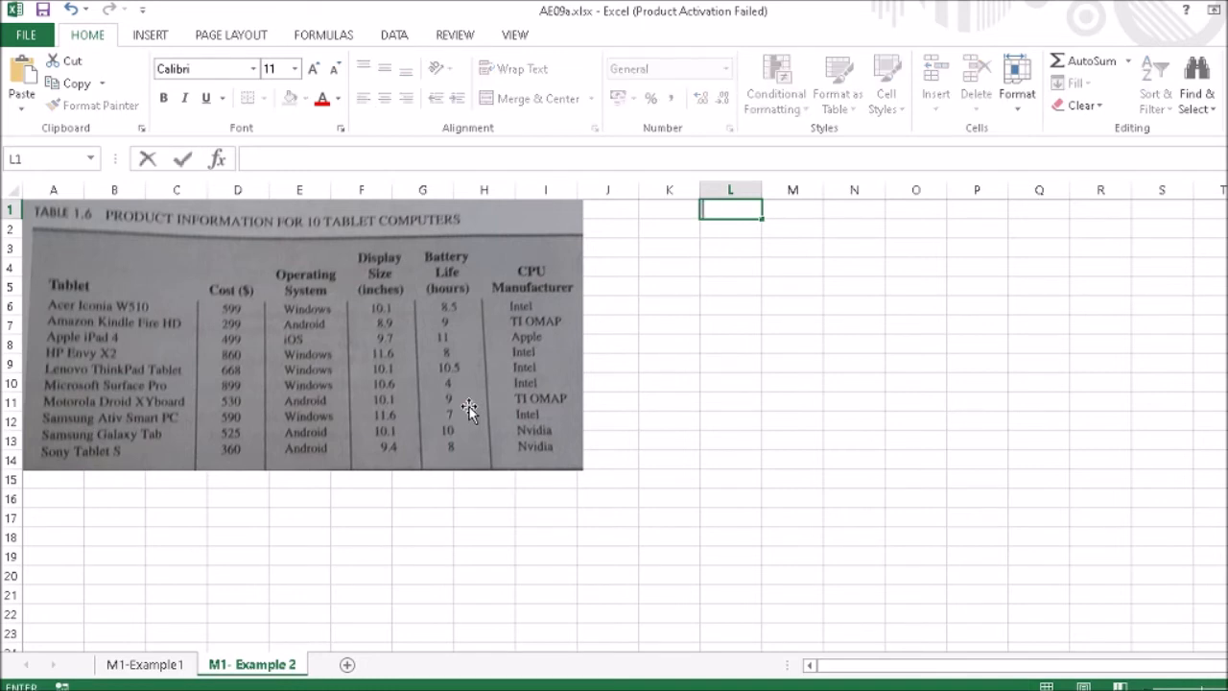
text(Tablet)
key(Tab)
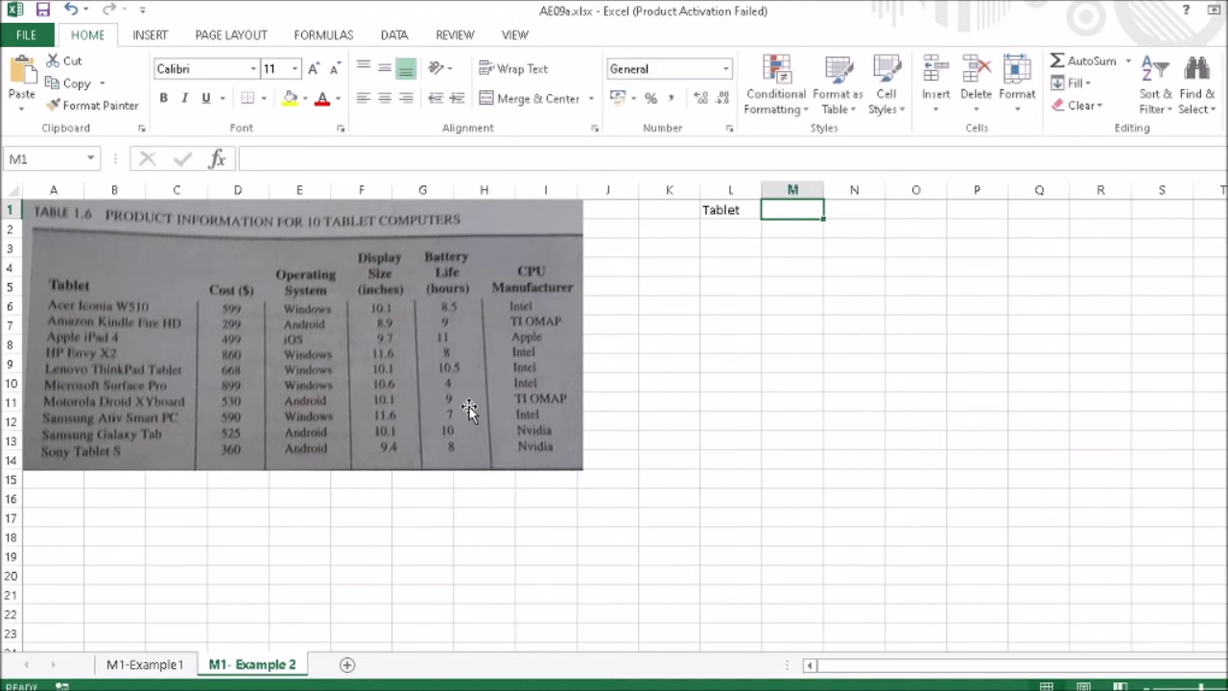
text(Cost)
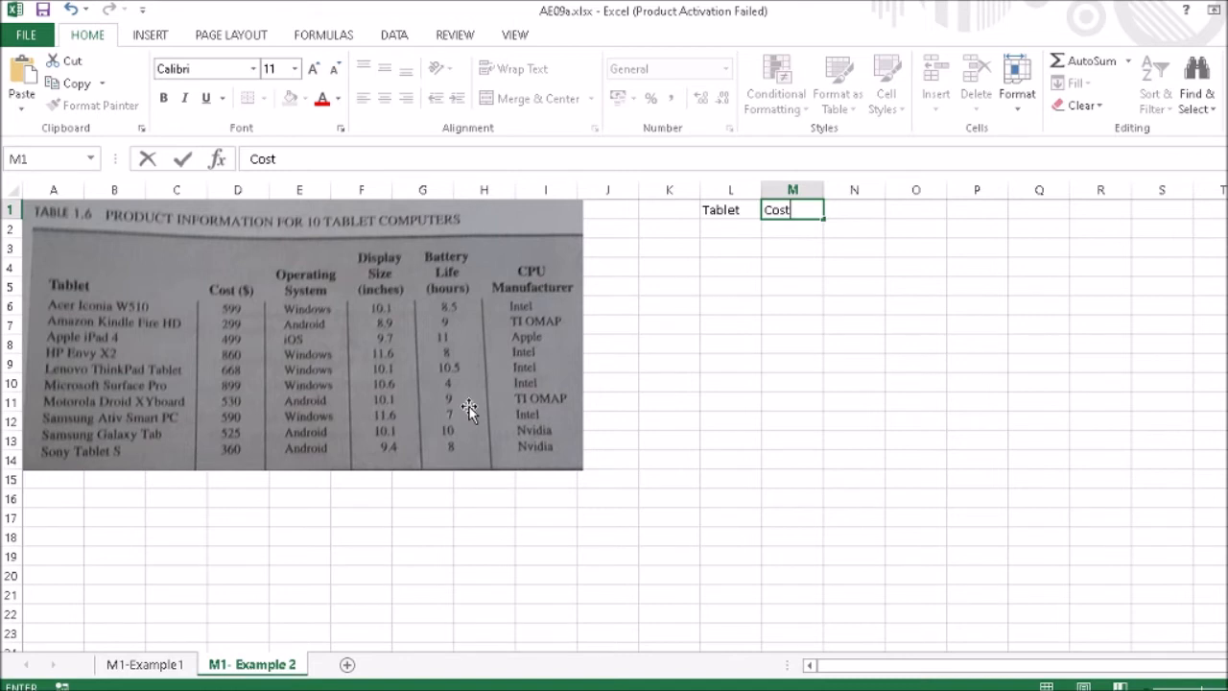
text( $)
key(Tab)
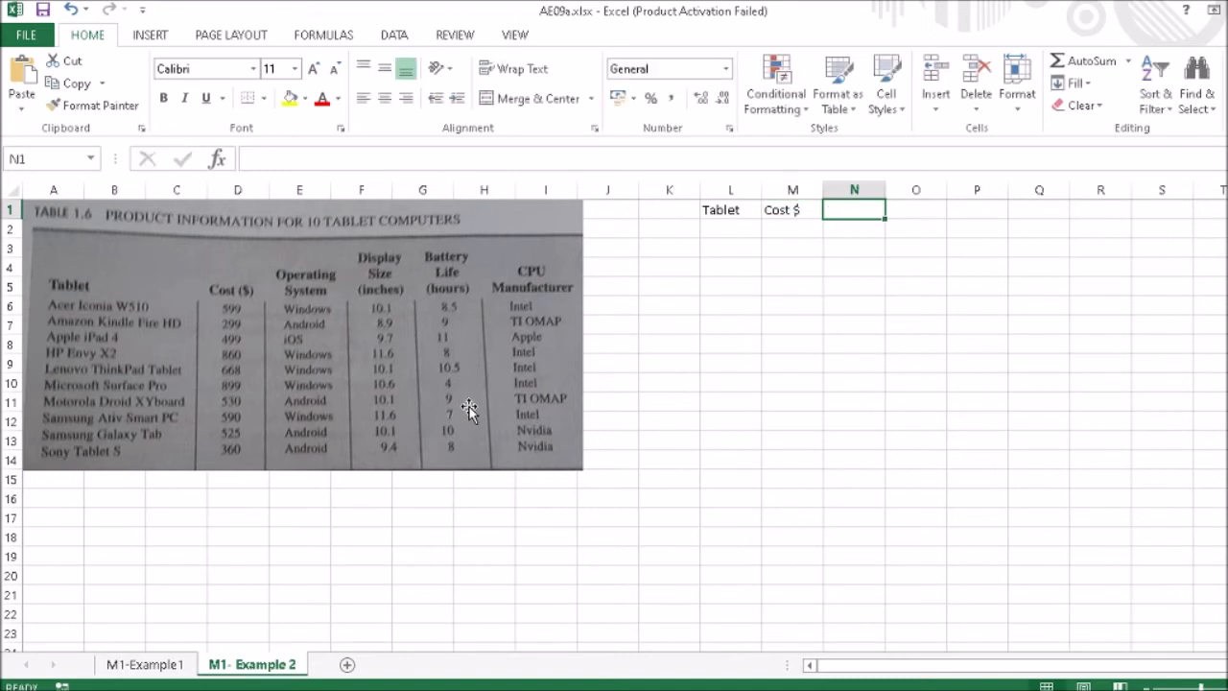
Enter the column headings Displai Size (in) in N1 and Battery Life (hours) in O1
text(Dis)
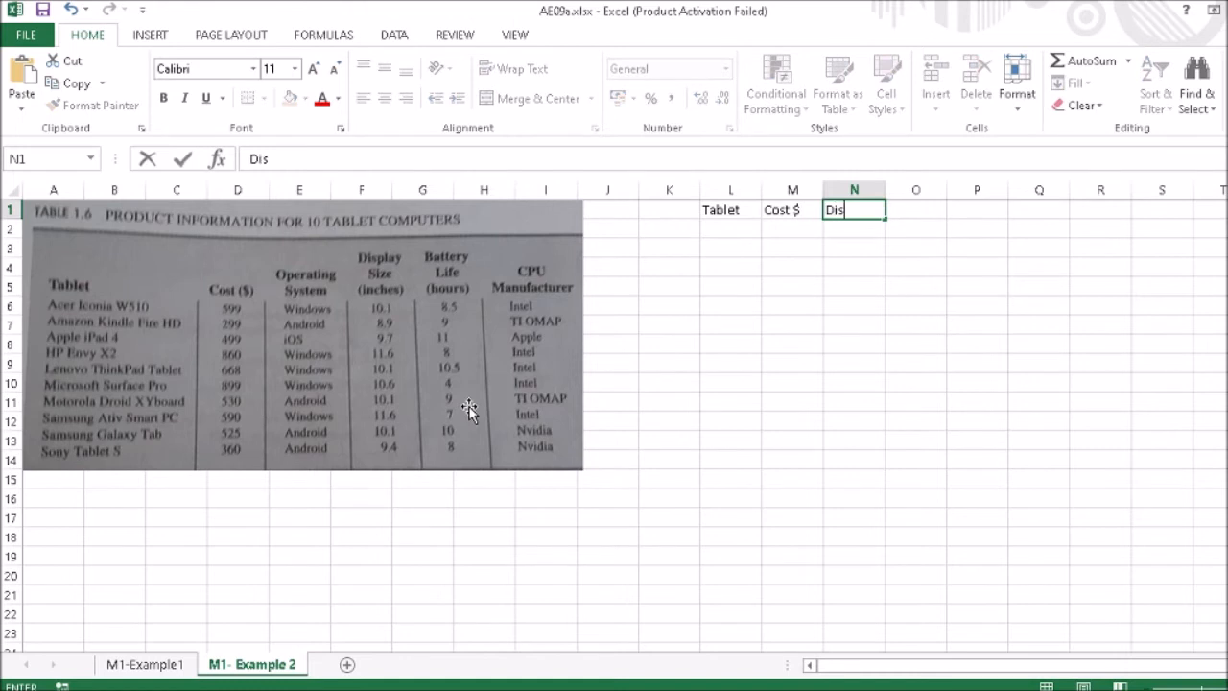
text(plai Size )
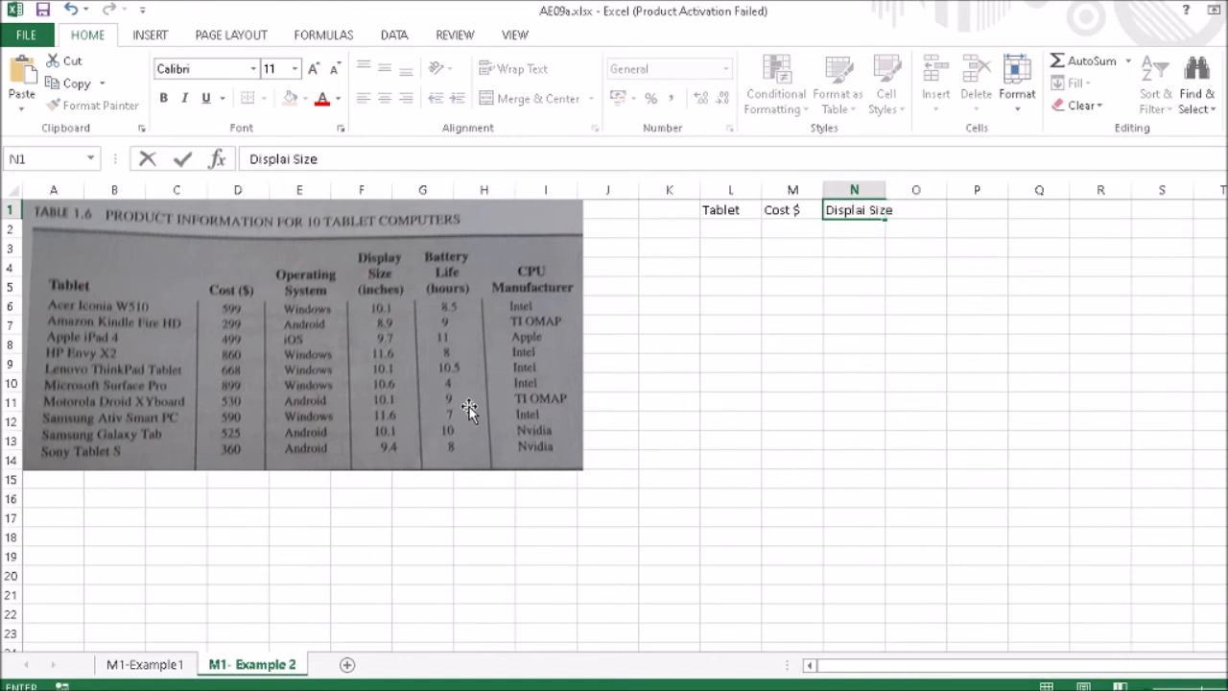
text((in))
key(Tab)
text(B)
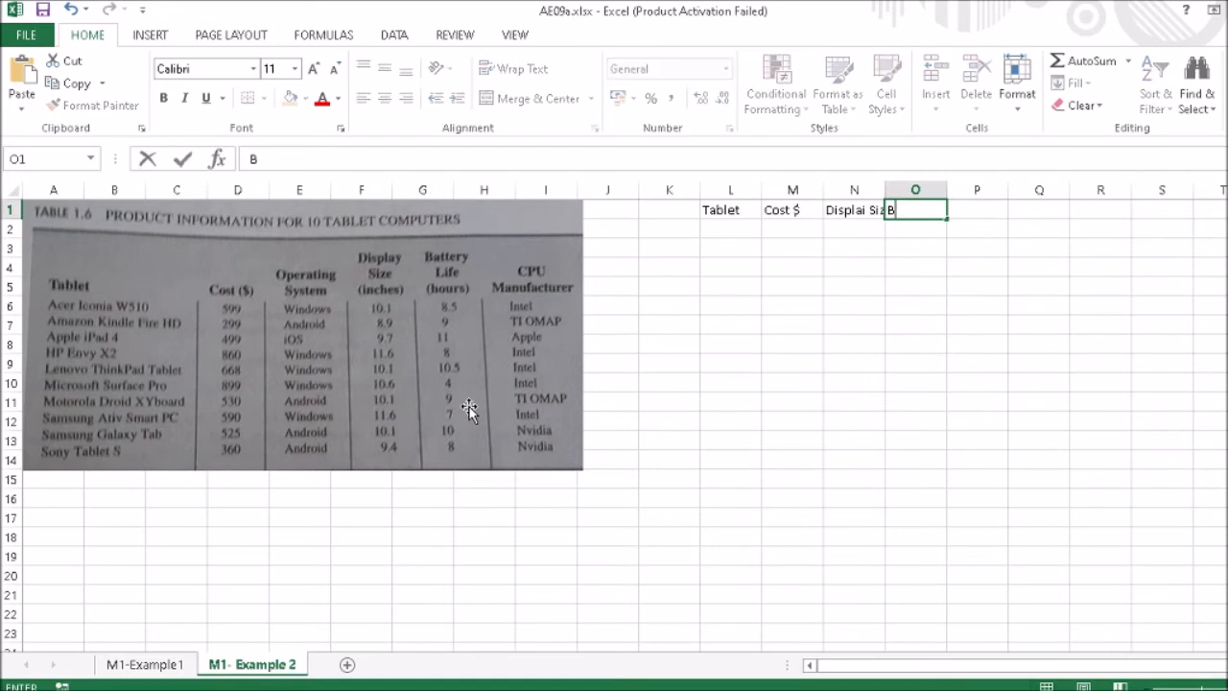
text(attery Life )
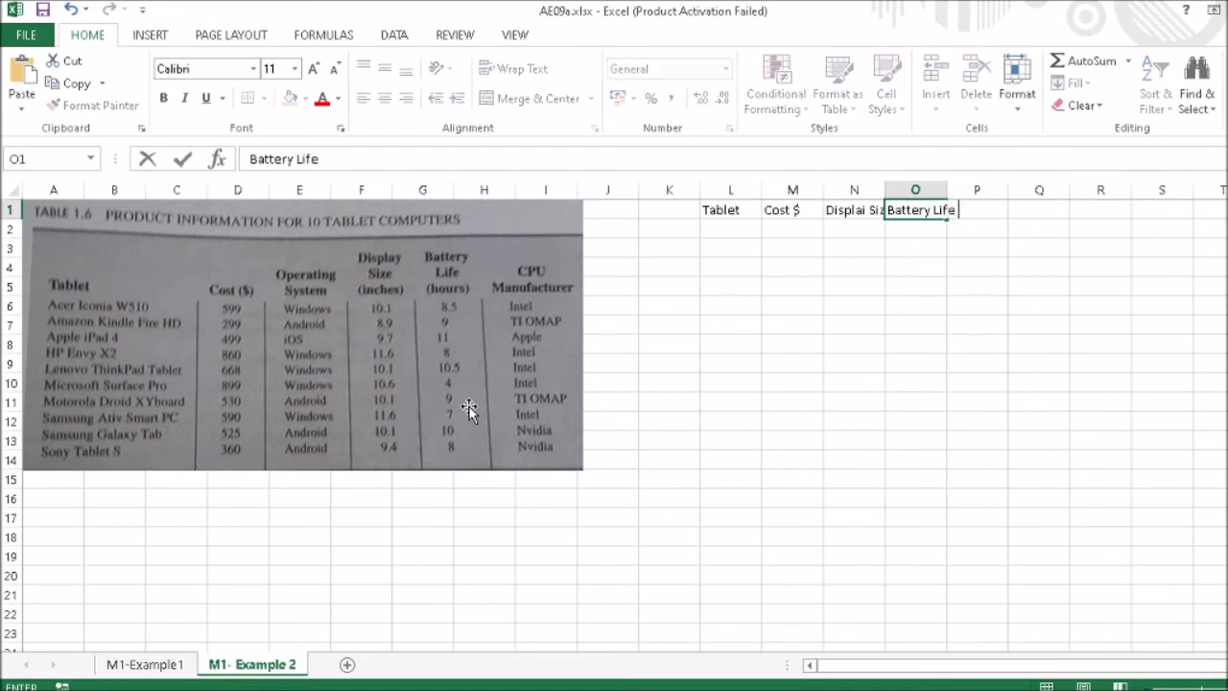
text(()
text(hours)
text(0)
key(BackSpace)
text())
key(Return)
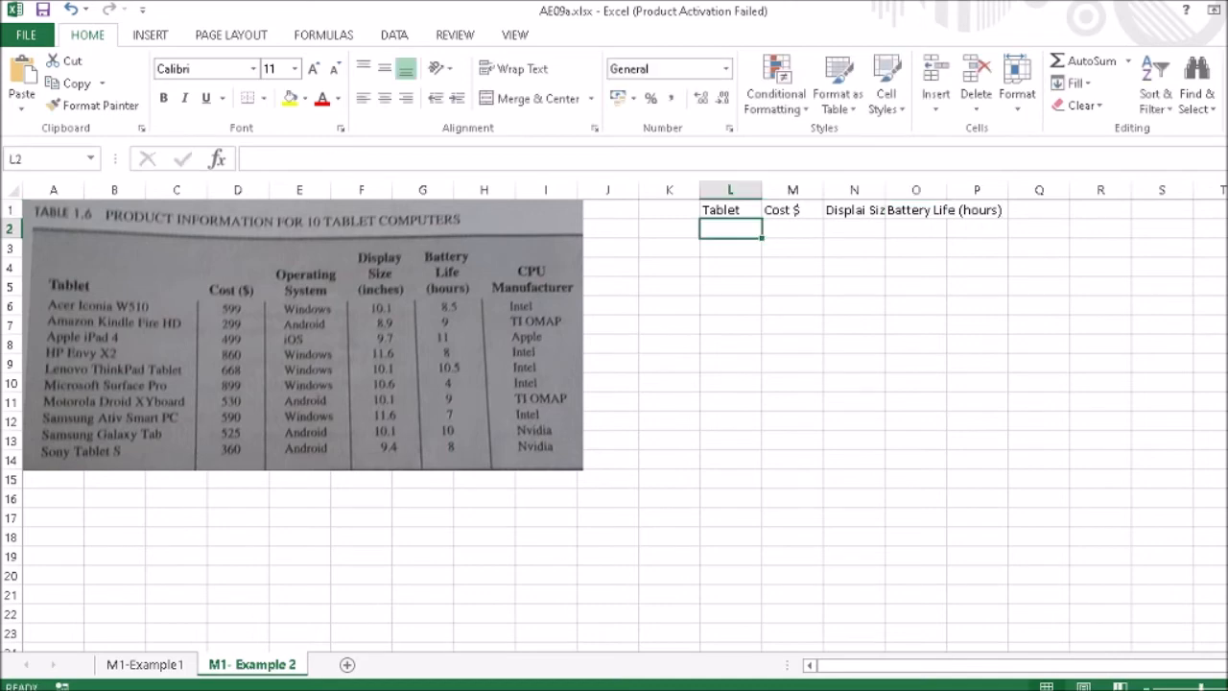
Enter the column heading CPU Manufacturer in P1, next to the battery life heading
click(1227, 687)
click(1227, 687)
drag(1048, 667, 1067, 672)
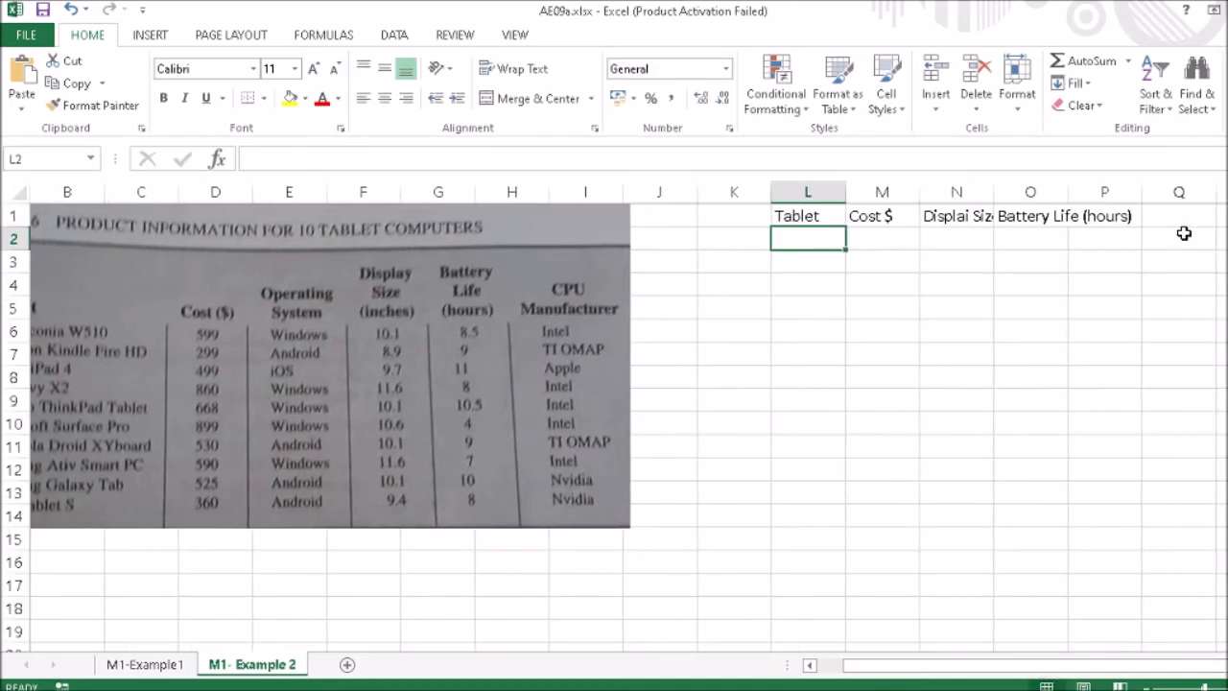
click(1029, 216)
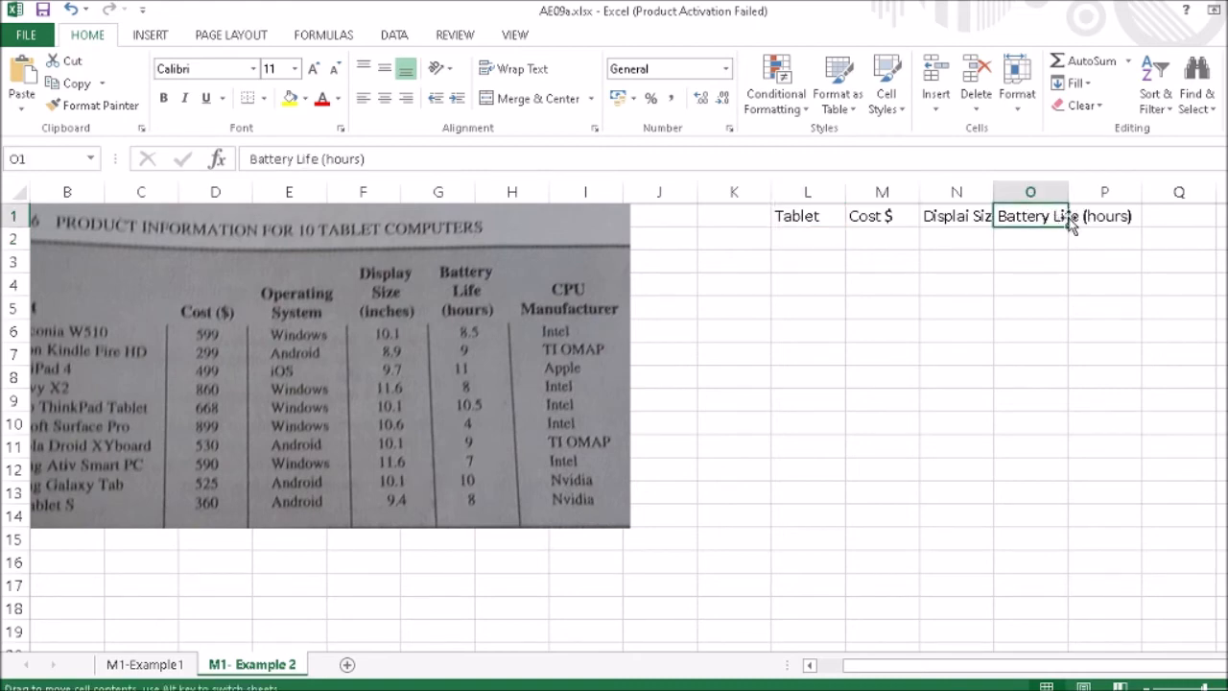
click(1092, 216)
text(c)
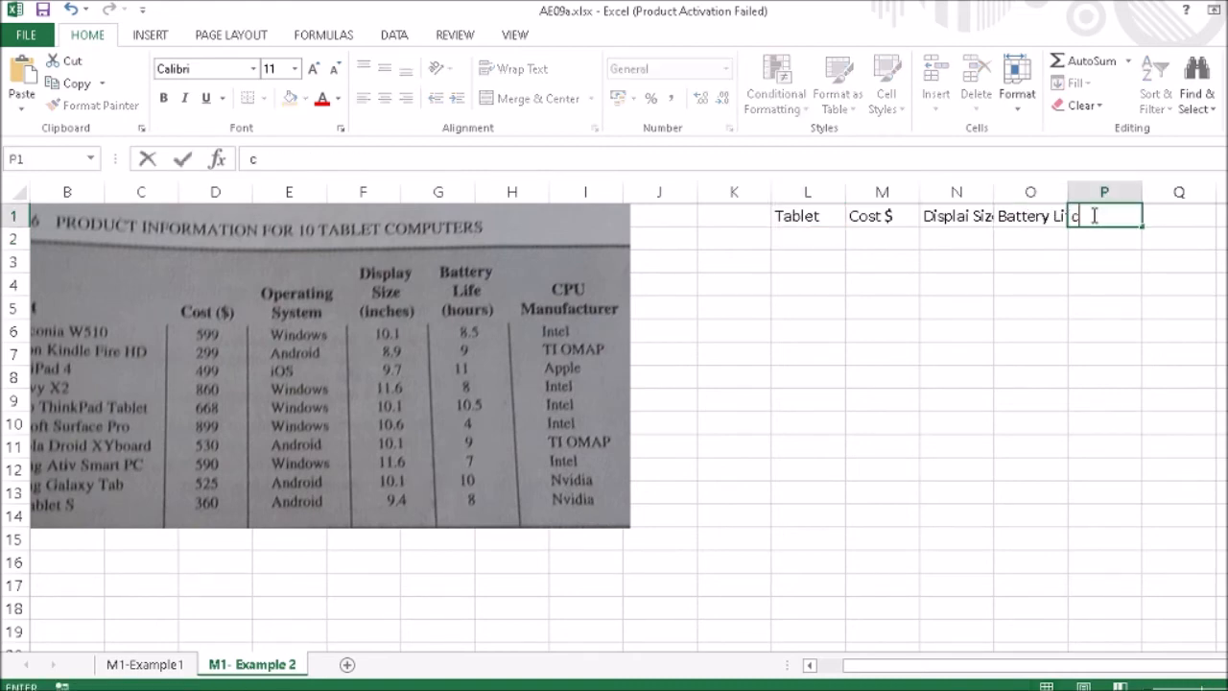
key(BackSpace)
text(CPU Manu)
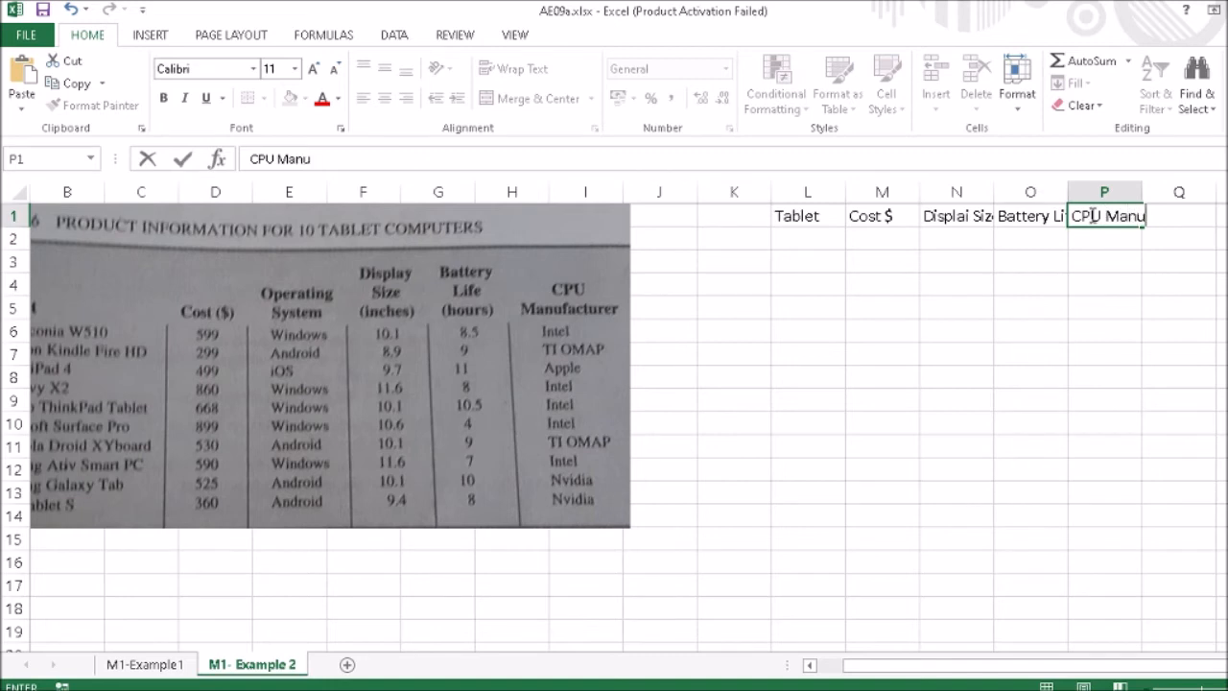
text(facturer)
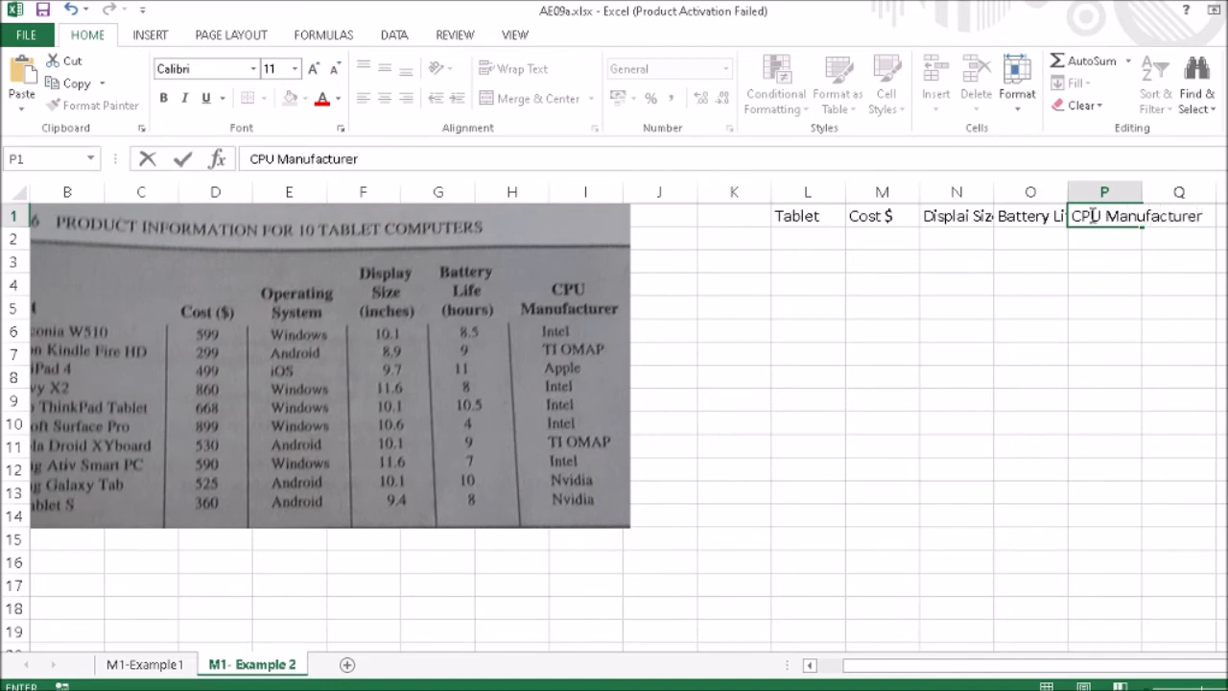
key(Return)
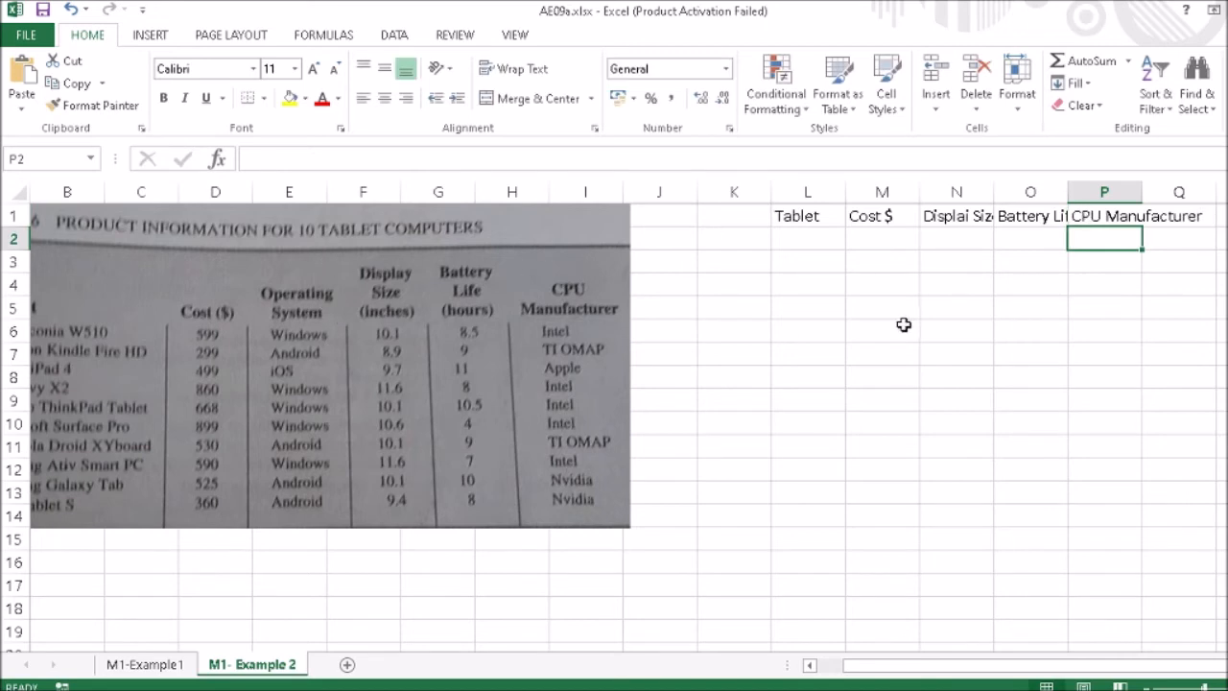
Insert a blank column before the Cost $ column and move the Cost $ heading into M1
click(887, 190)
right_click(889, 190)
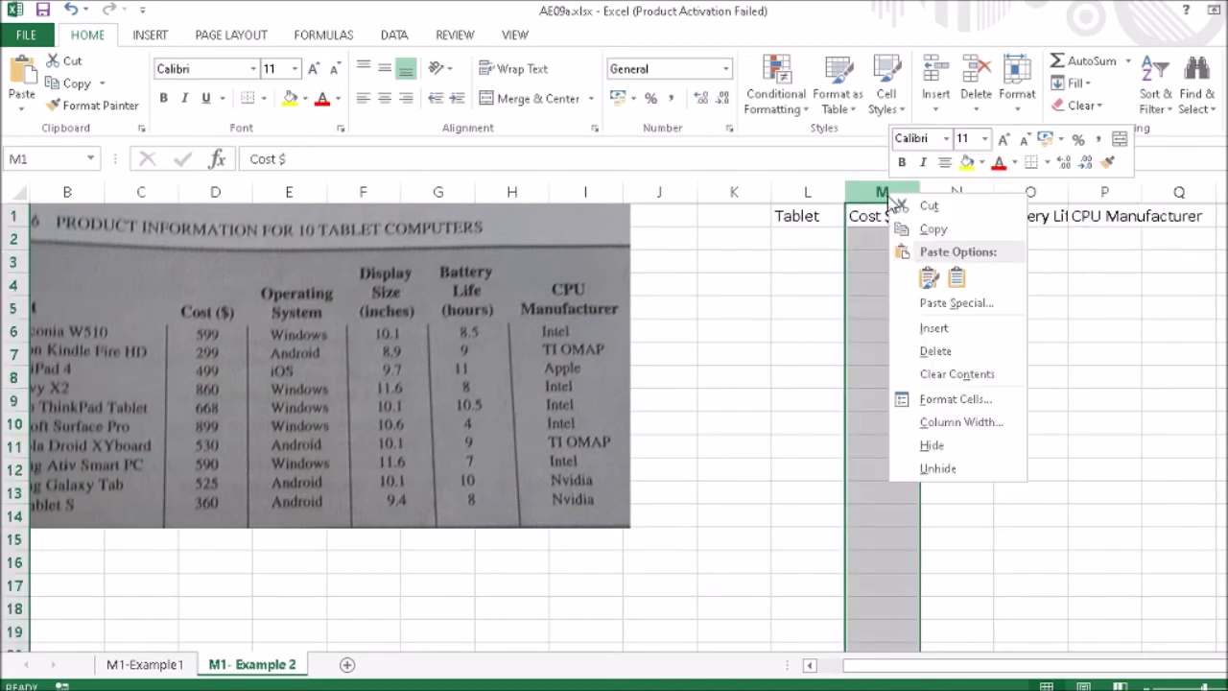
click(952, 331)
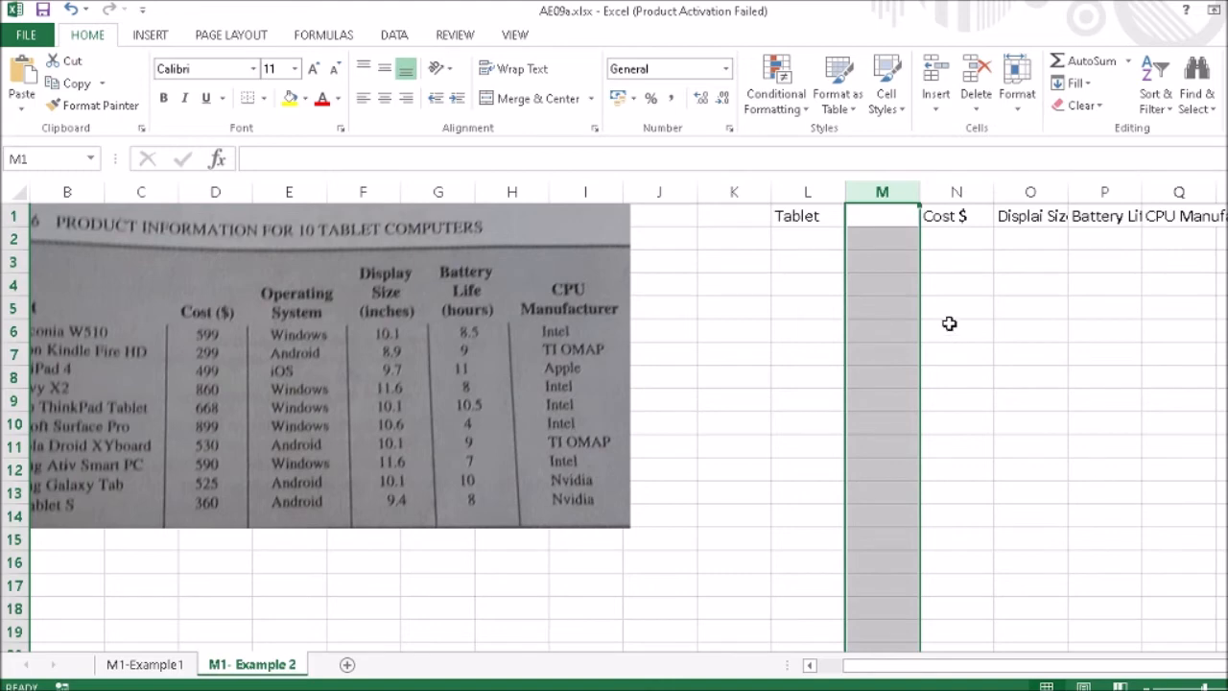
click(956, 216)
key(ctrl+c)
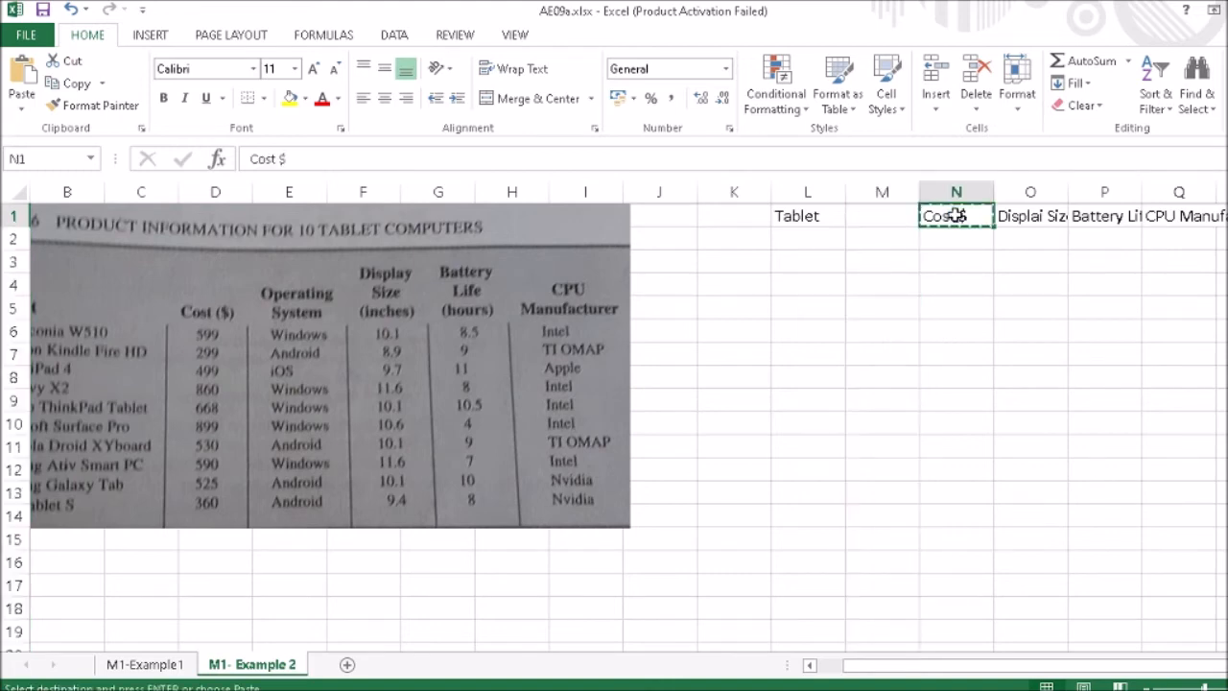
click(873, 218)
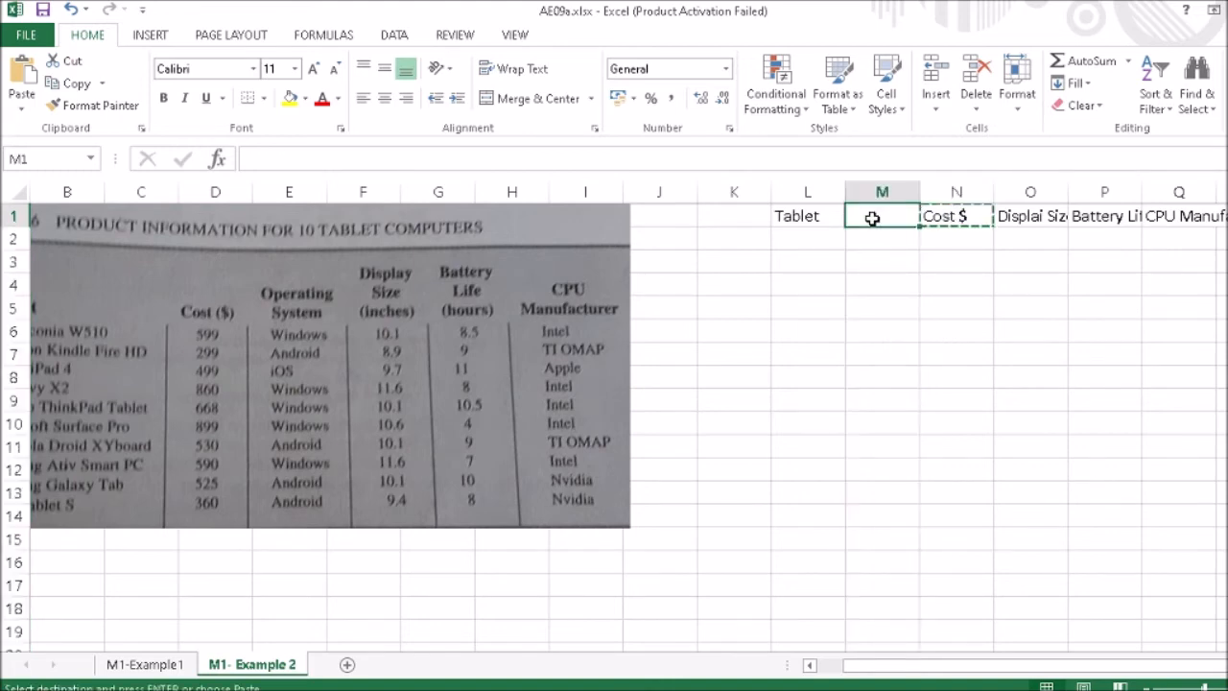
key(ctrl+v)
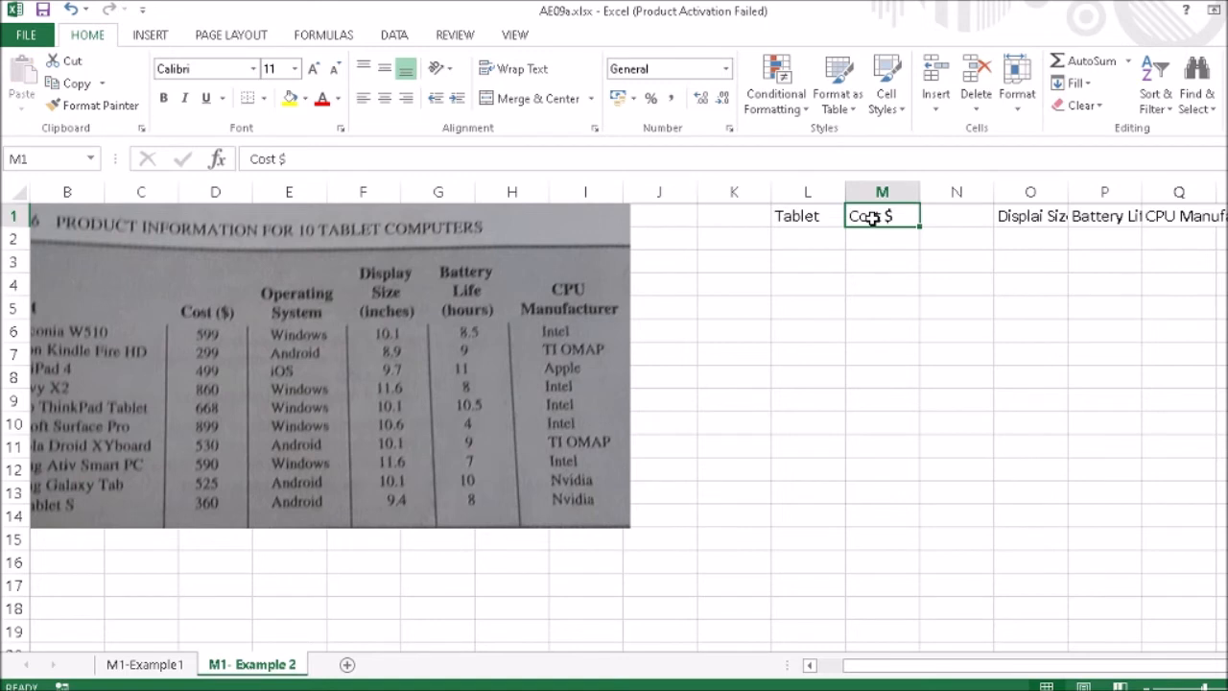
Enter OS as the operating system heading in N1, between the cost and display size headings
click(940, 215)
text(OS)
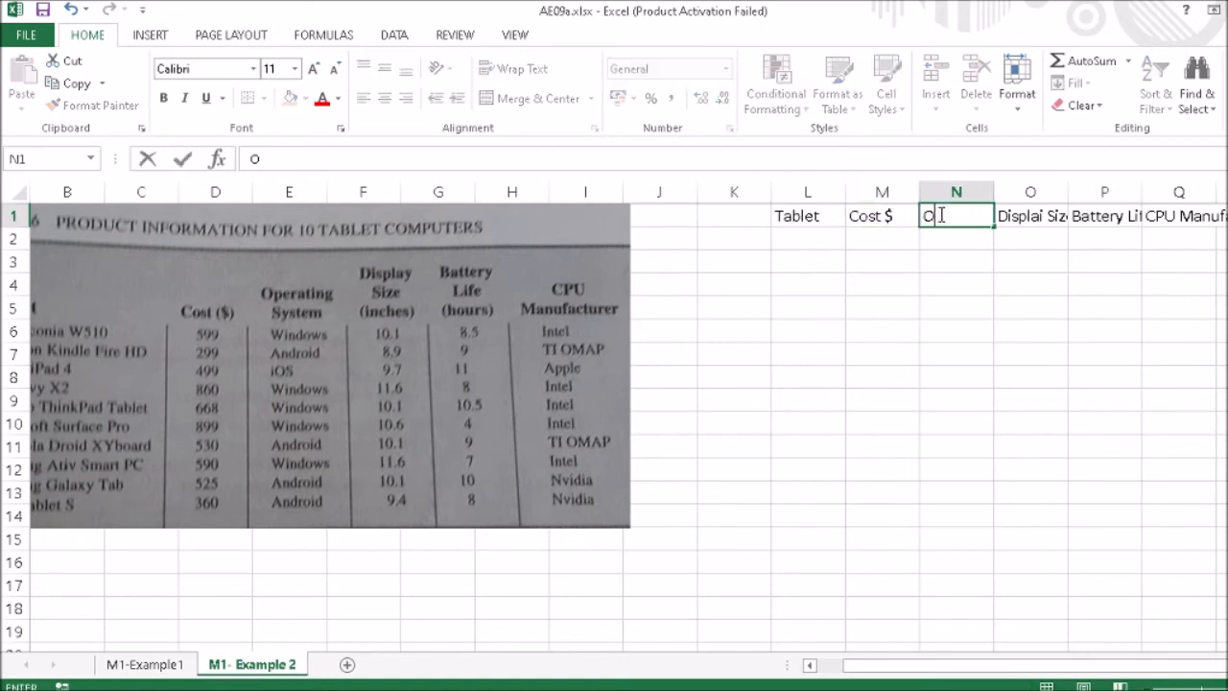
key(Return)
Make the column headings in L1:Q1 bold and centre them
drag(802, 217, 1188, 205)
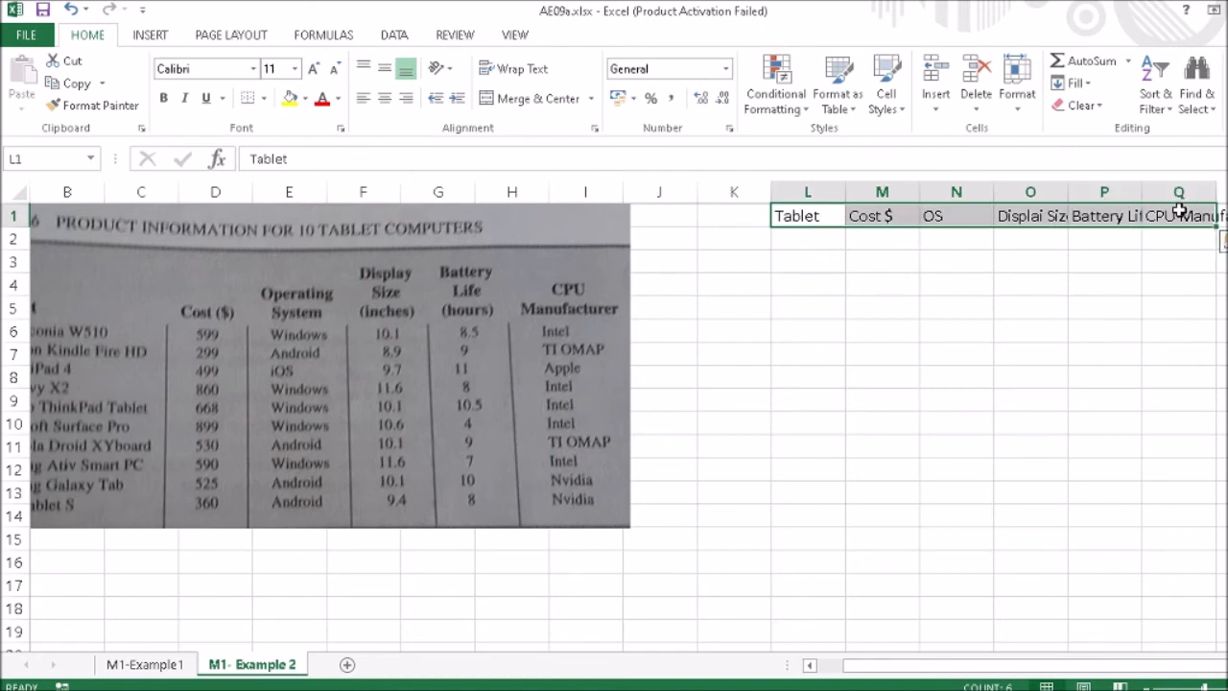
key(ctrl+b)
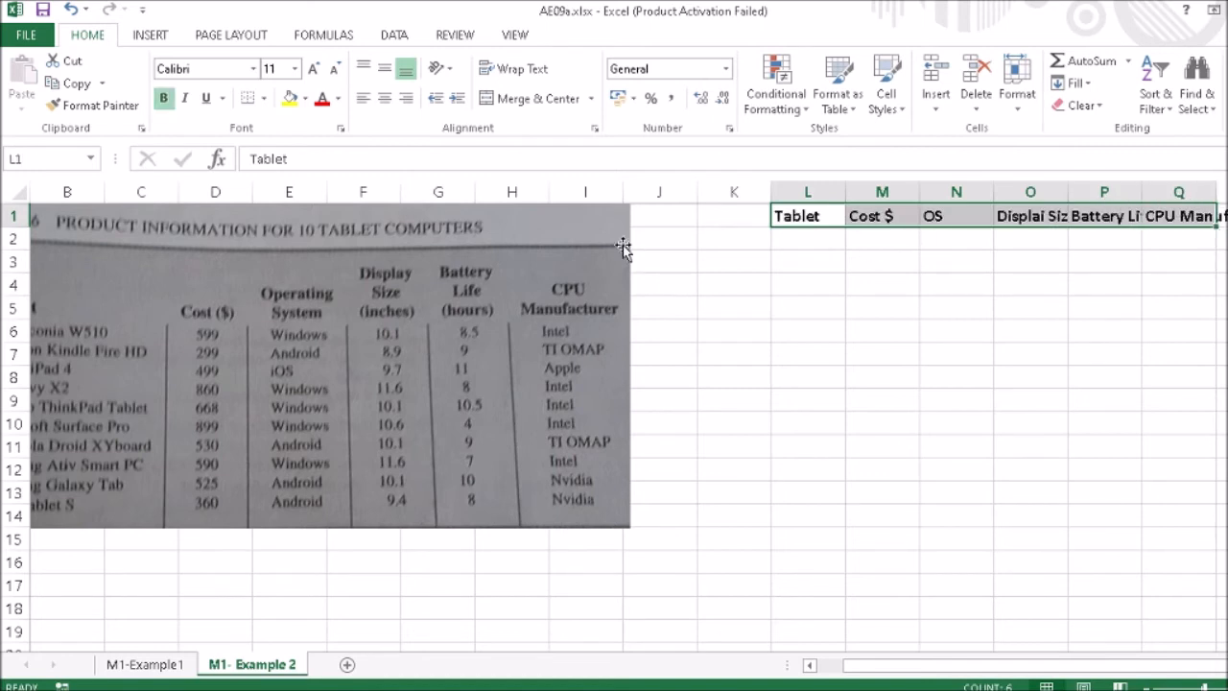
click(384, 98)
Enter the first tablet name, Acer Iconia W510, in L2 from the textbook table
drag(872, 666, 839, 669)
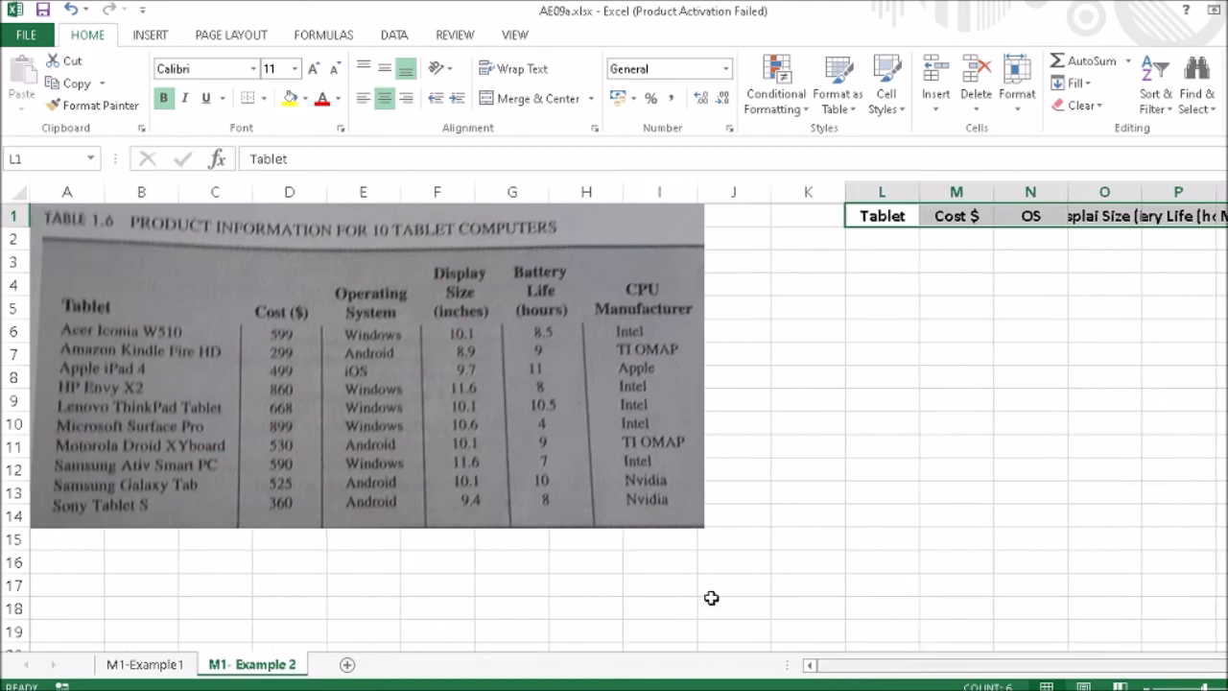
click(878, 241)
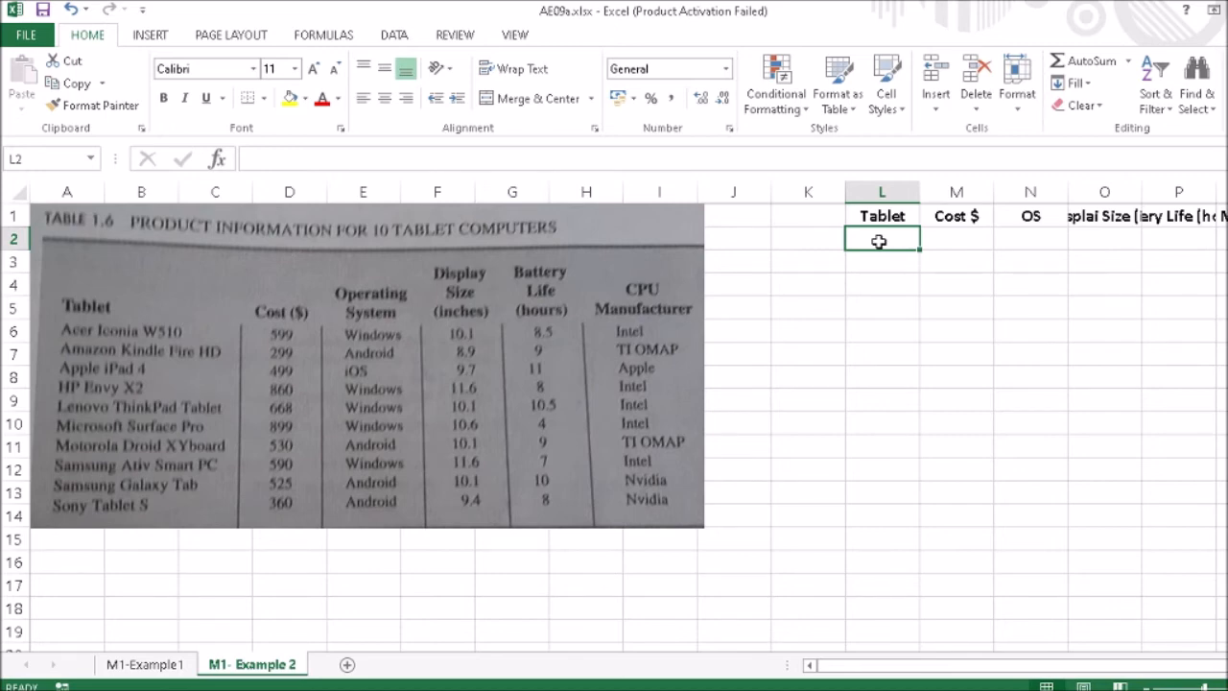
text(Acer)
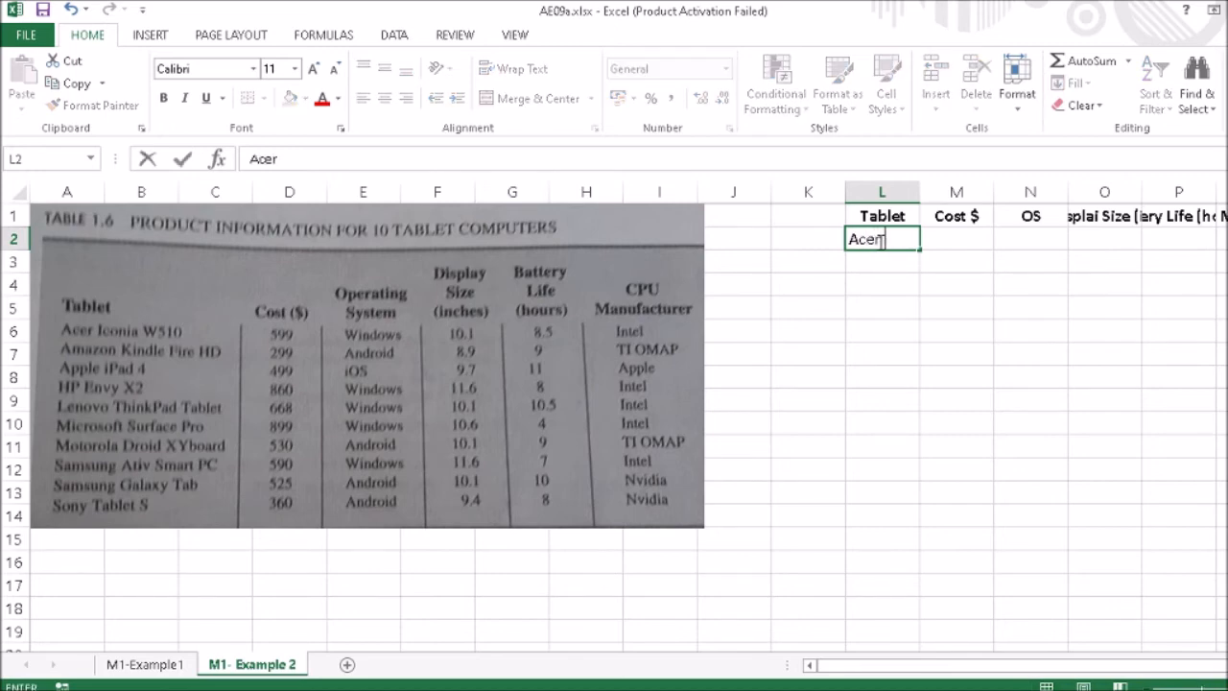
text( Iconia W5)
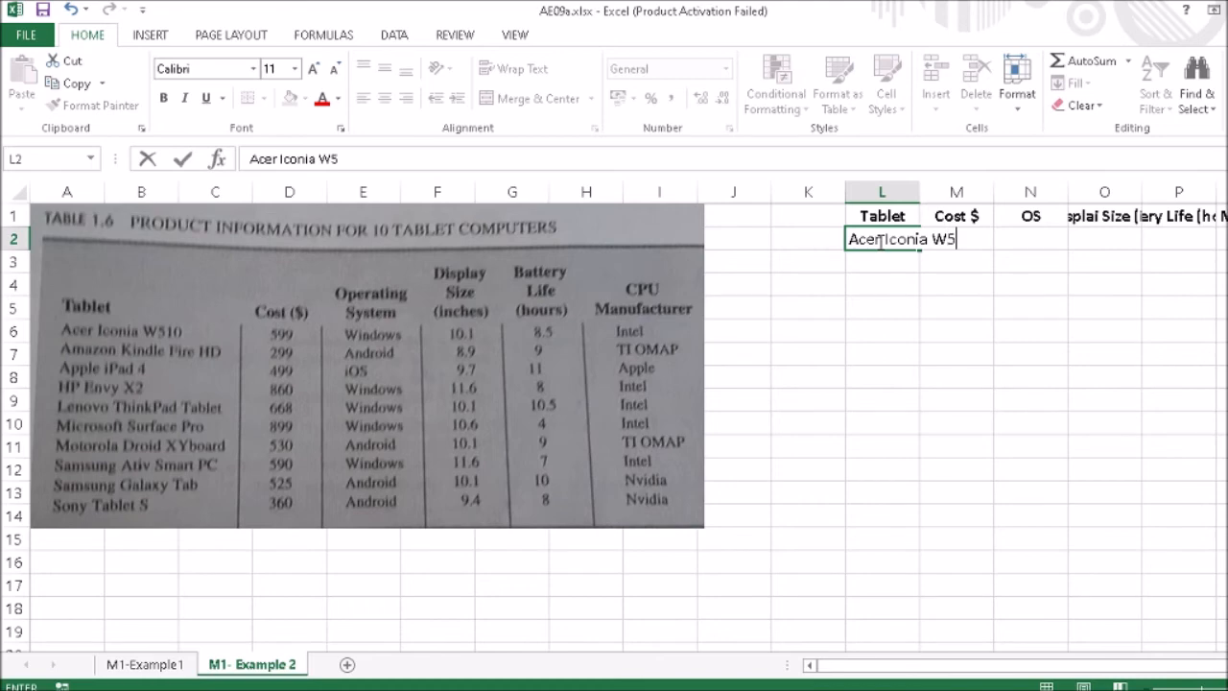
text(10)
key(Return)
Enter the second tablet name, Amazon Kindle Fire HD, in L3
text(Mazon Kindle)
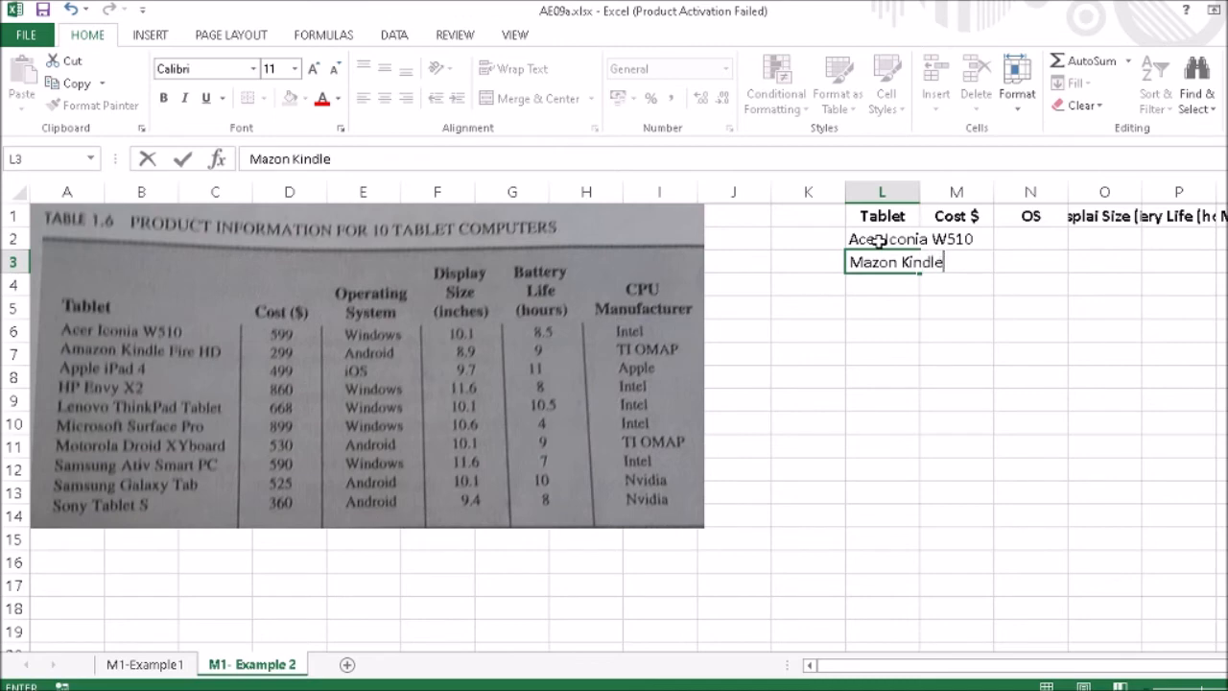
click(263, 159)
key(BackSpace)
text(Am)
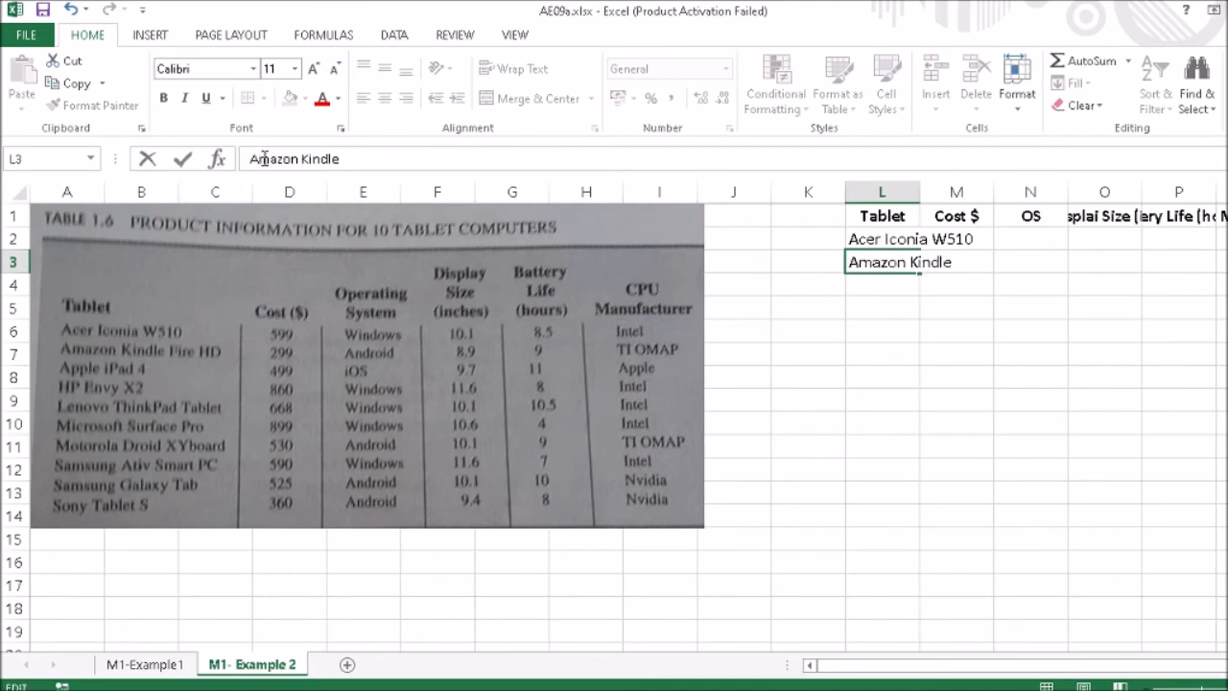
text( Fire HD)
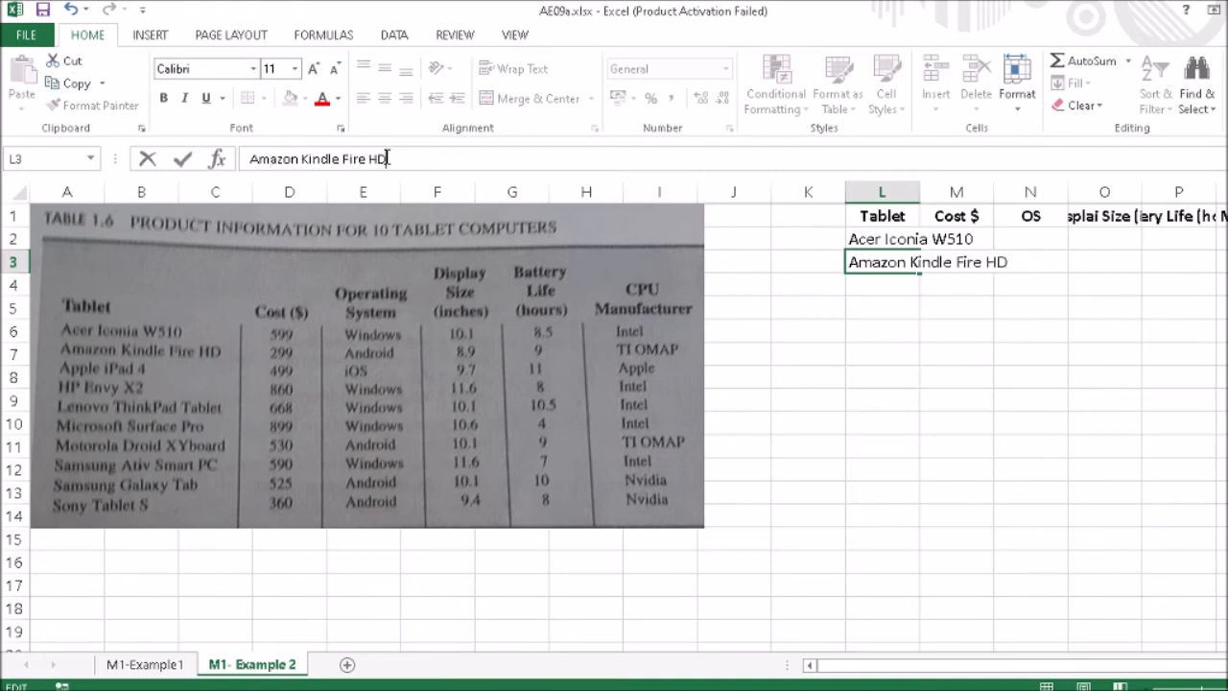
key(Return)
Enter the tablet names Apple iPad 4 in L4 and HP Envy X2 in L5
text(App)
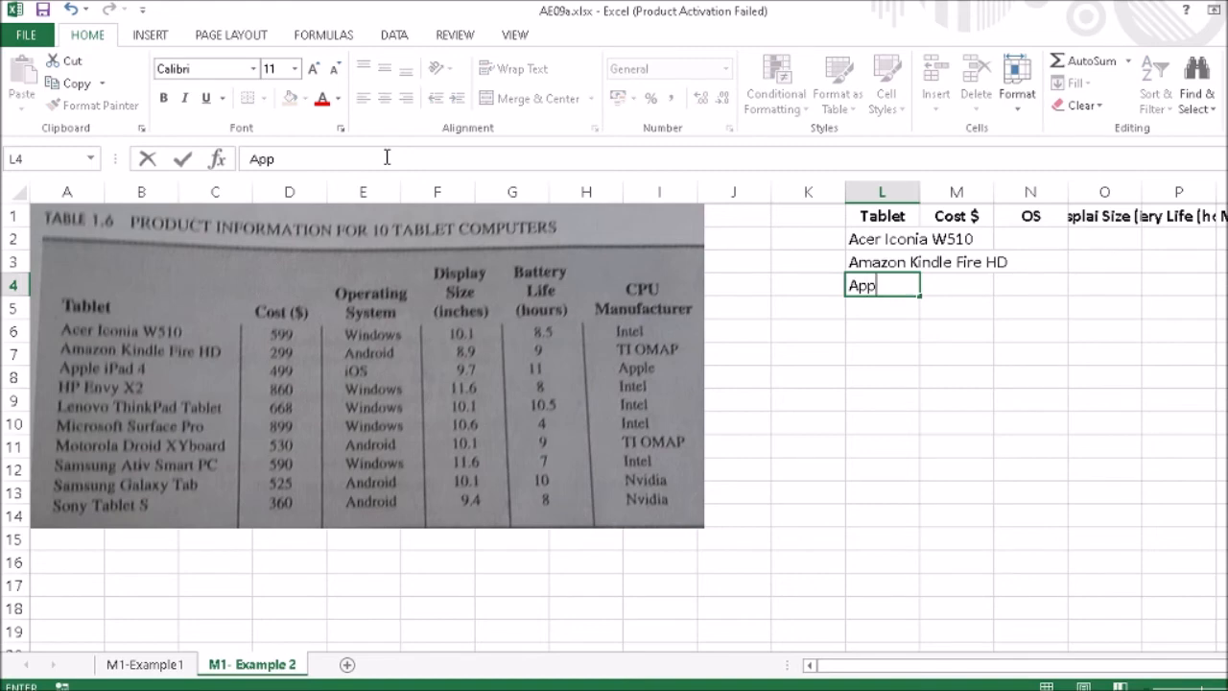
text(le iPad 4)
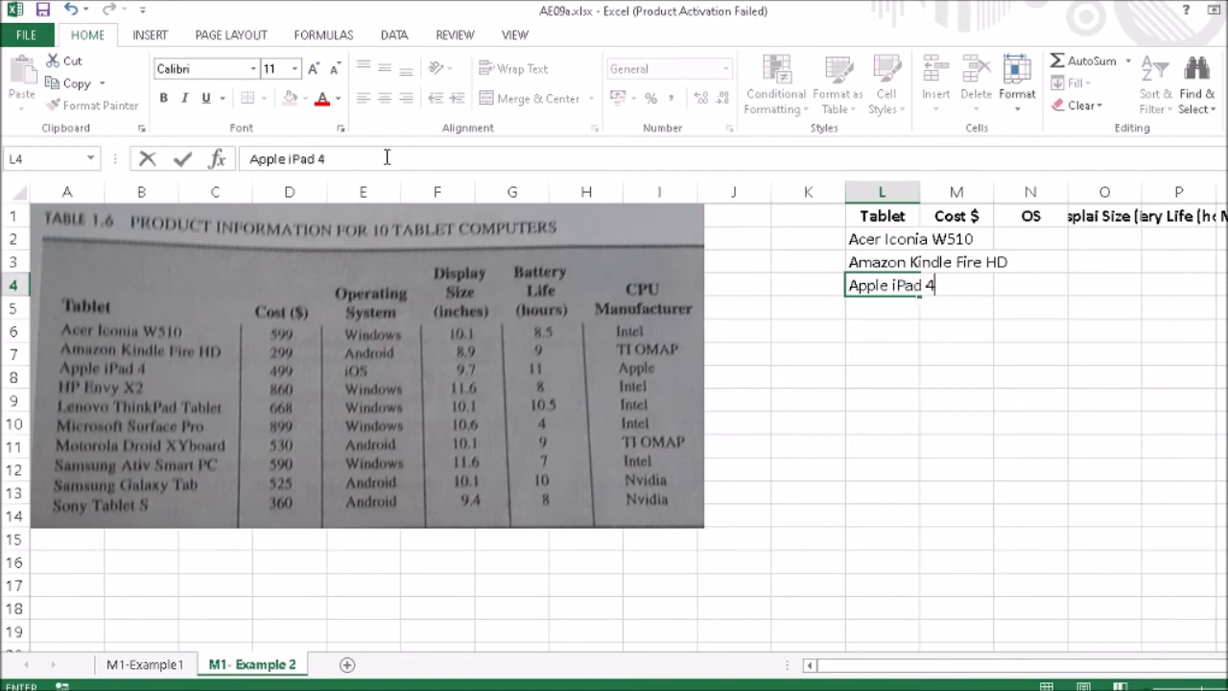
key(Return)
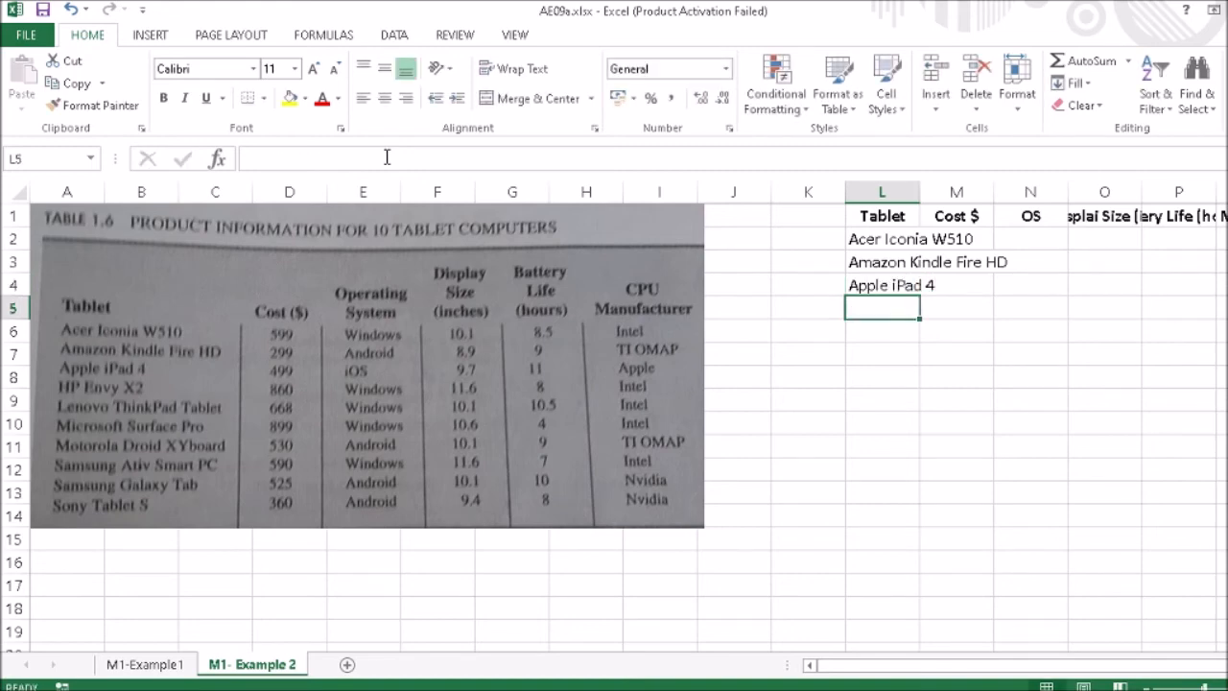
text(HP E)
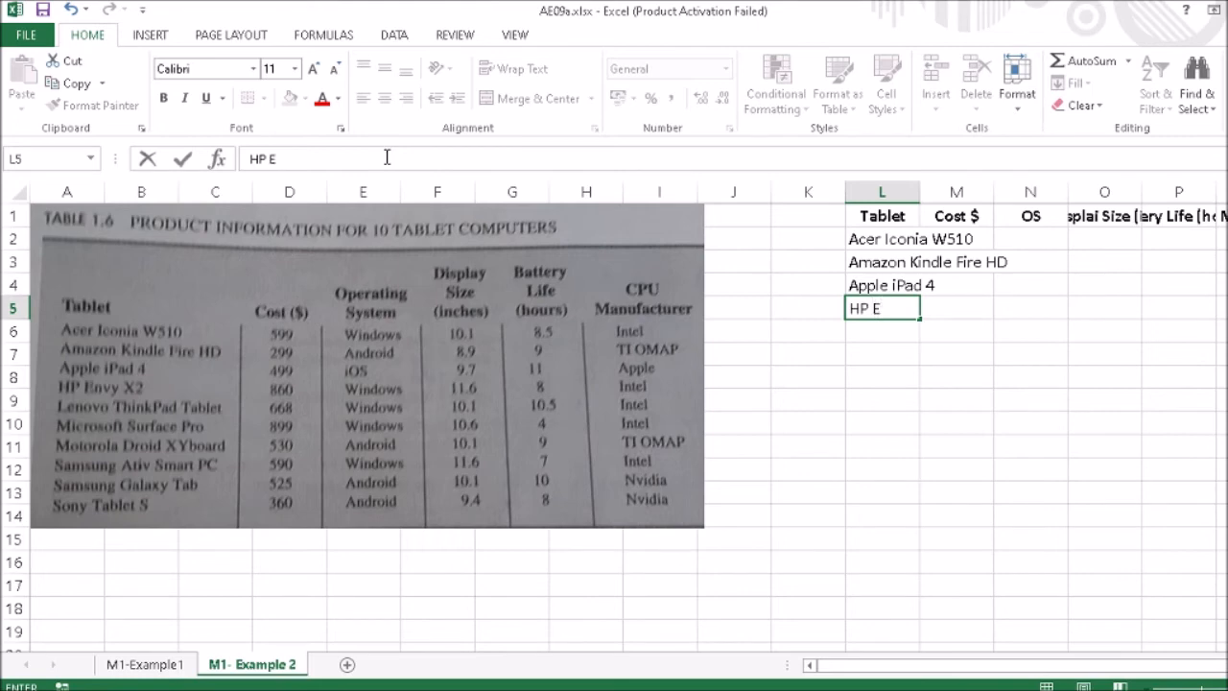
text(nvy X2)
key(Return)
Enter the tablet names Lenovo ThinkPad Tablet in L6 and Microsoft Surface Pro in L7
text(Lenov)
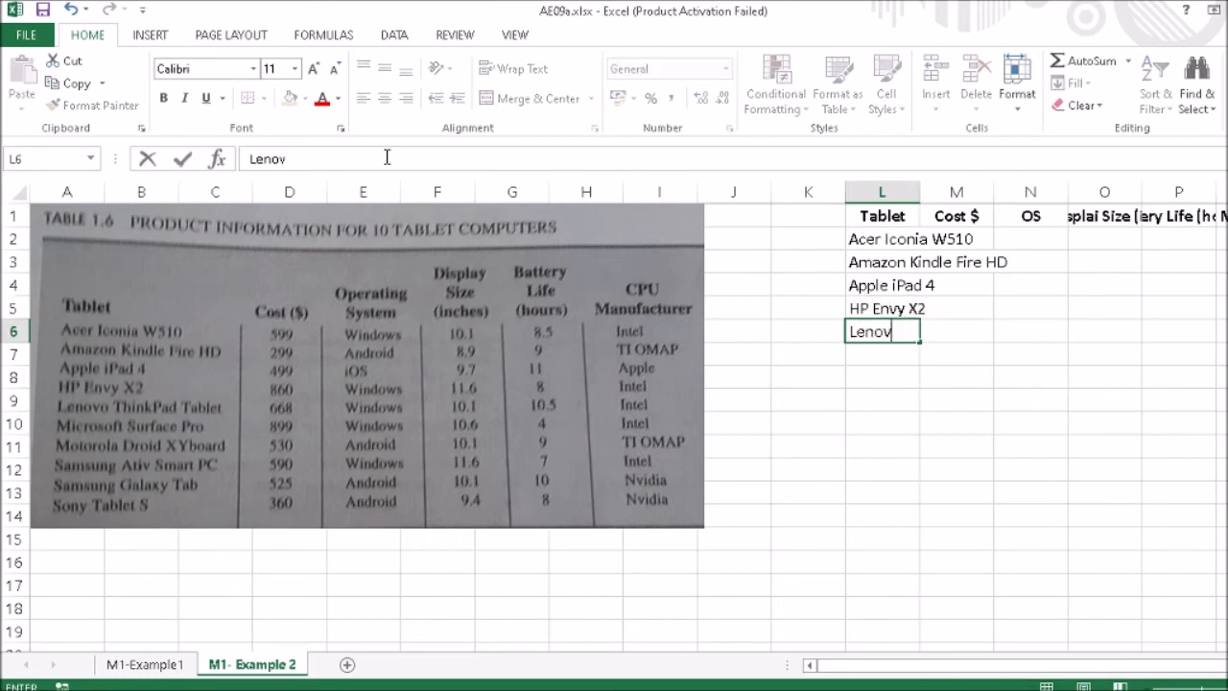
text(o ThinkP)
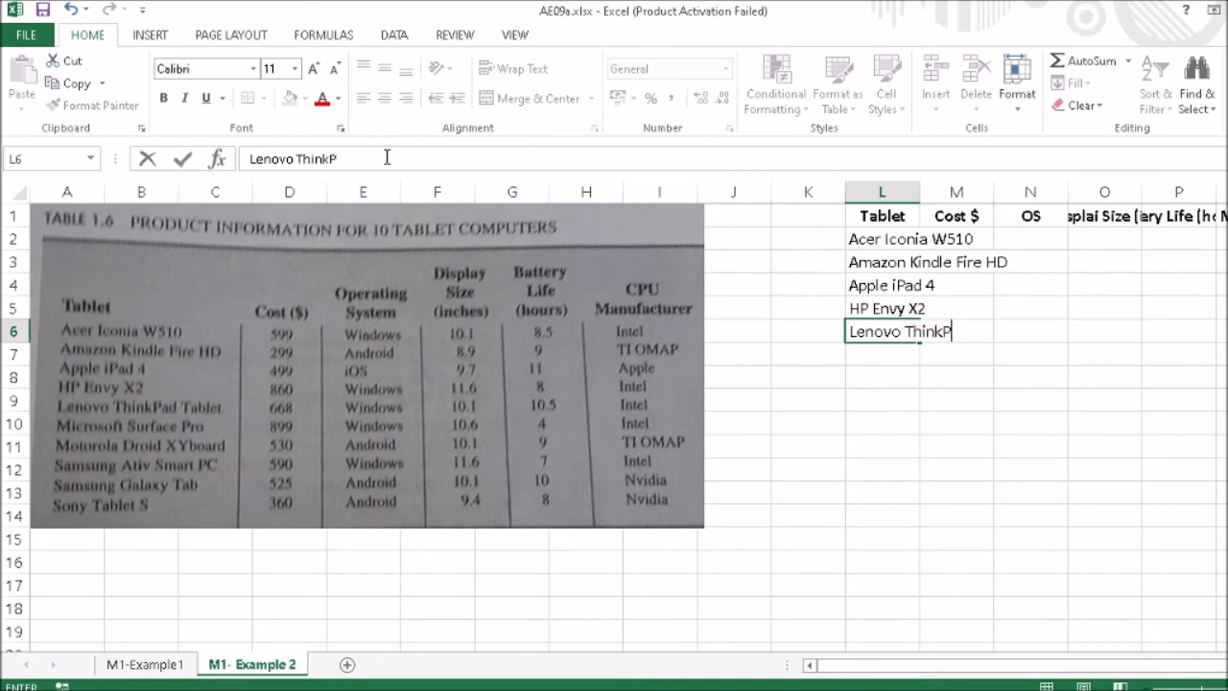
text(ad Tablet)
key(Return)
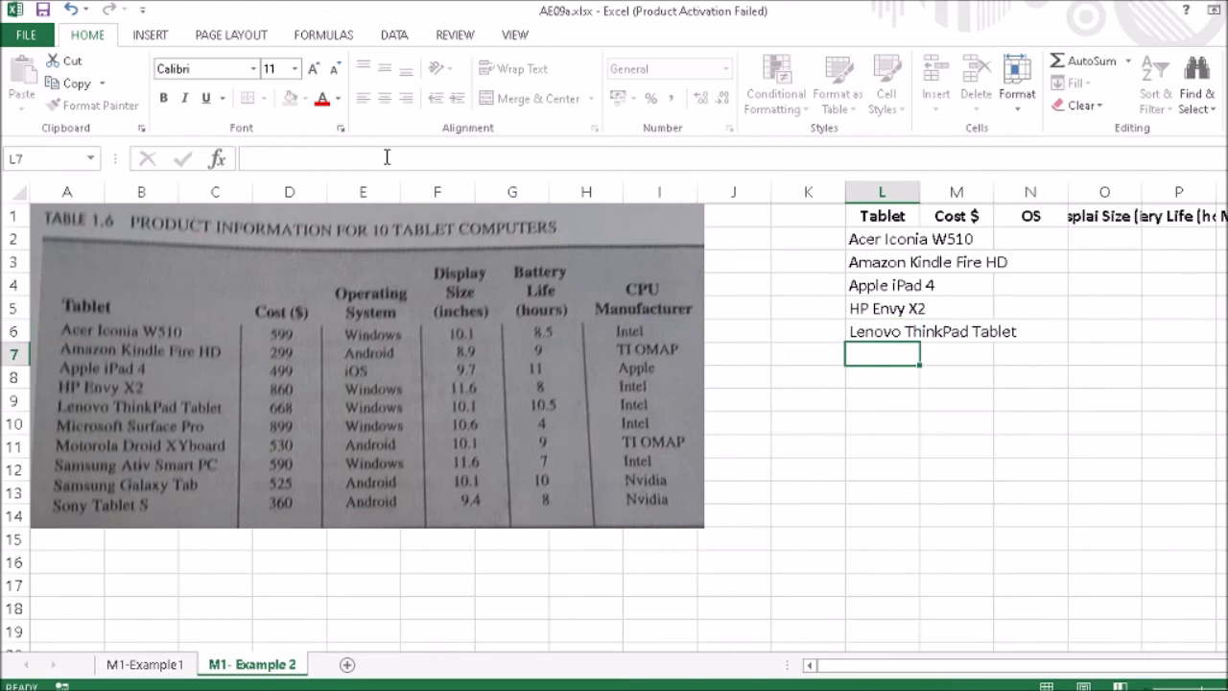
text(Micr)
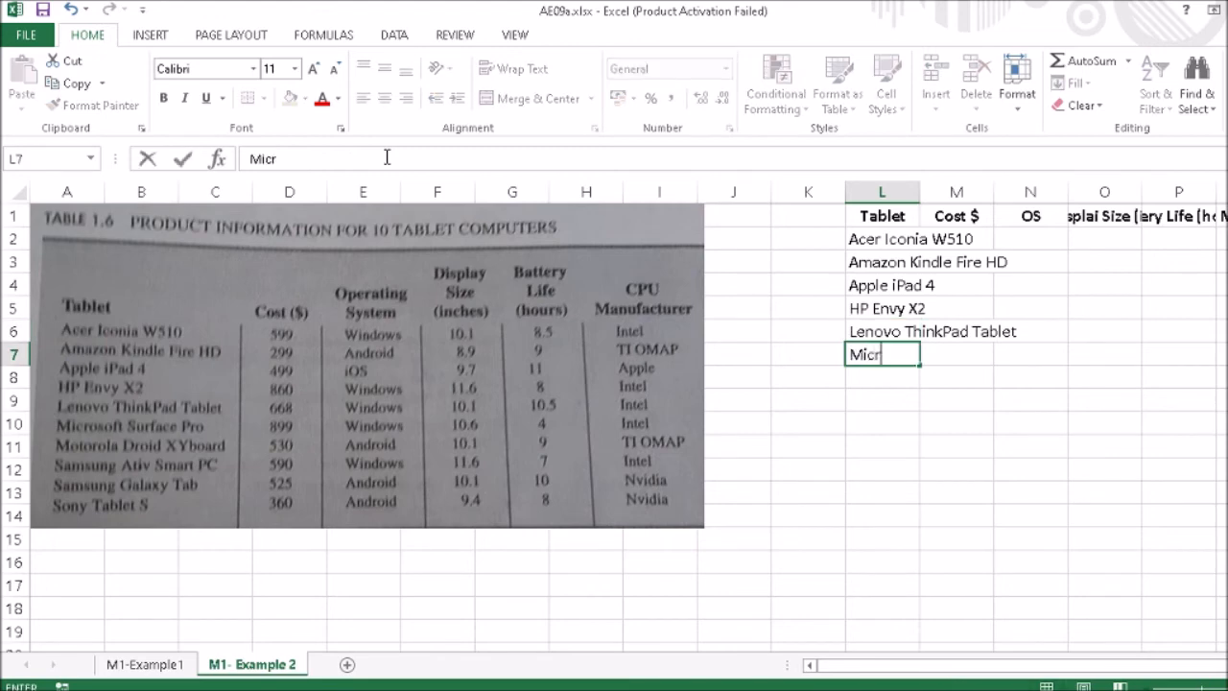
text(osoft Surface )
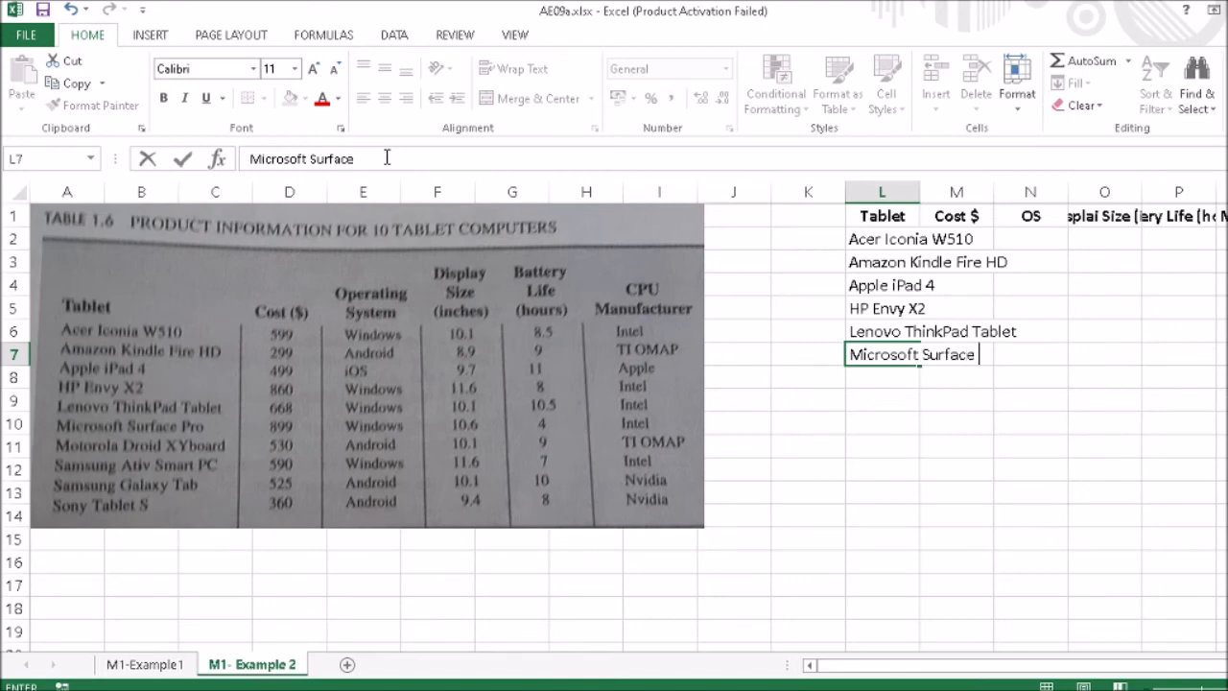
text(Pro)
key(Return)
Enter the tablet names Motorola Droid Xyboard in L8 and Samsung Ativ Smart PC in L9
text(Motor)
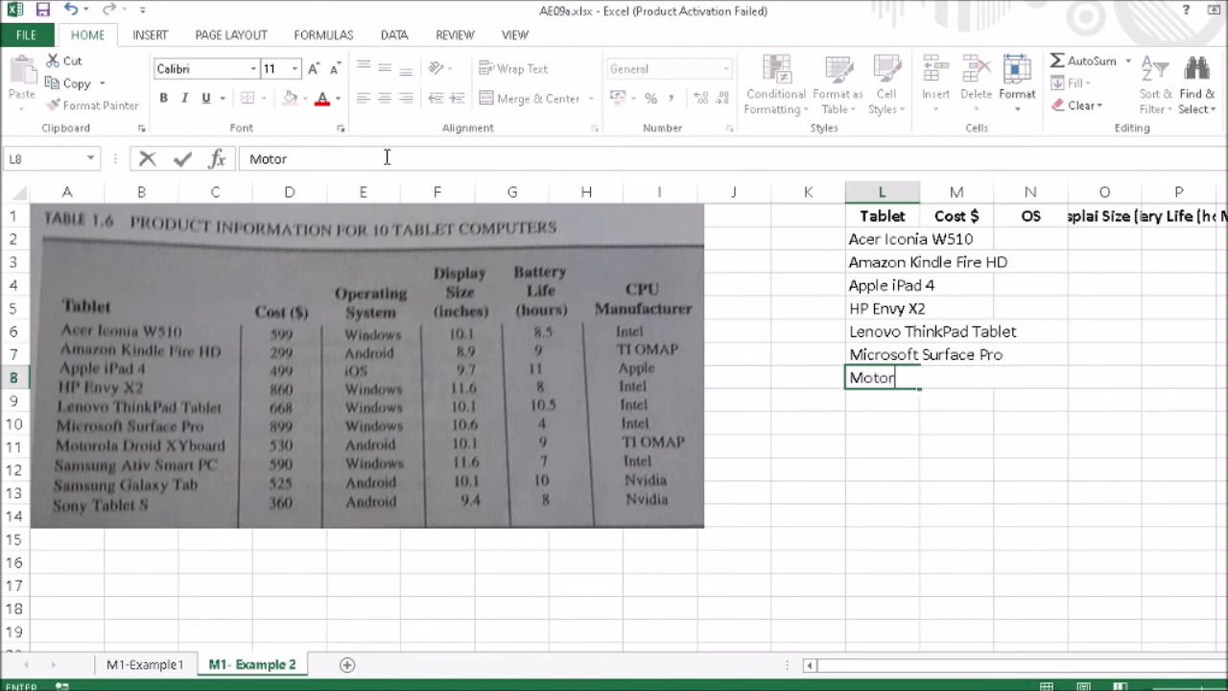
text(ola Droid )
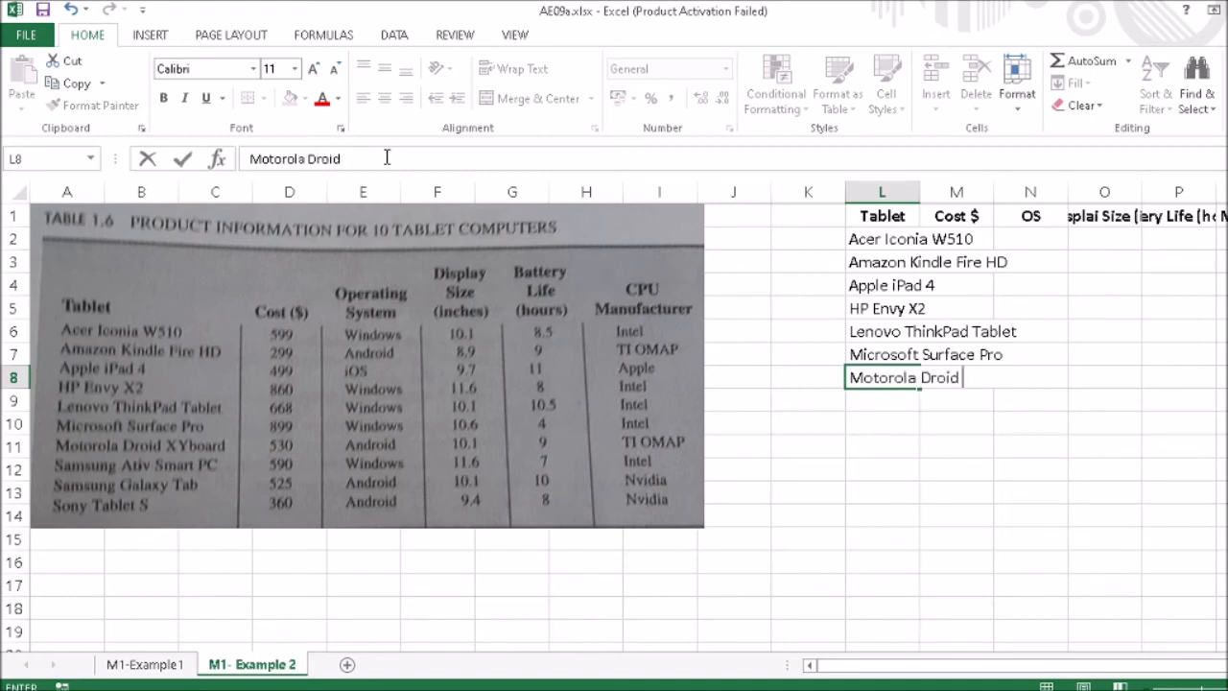
text(XYboard)
key(Return)
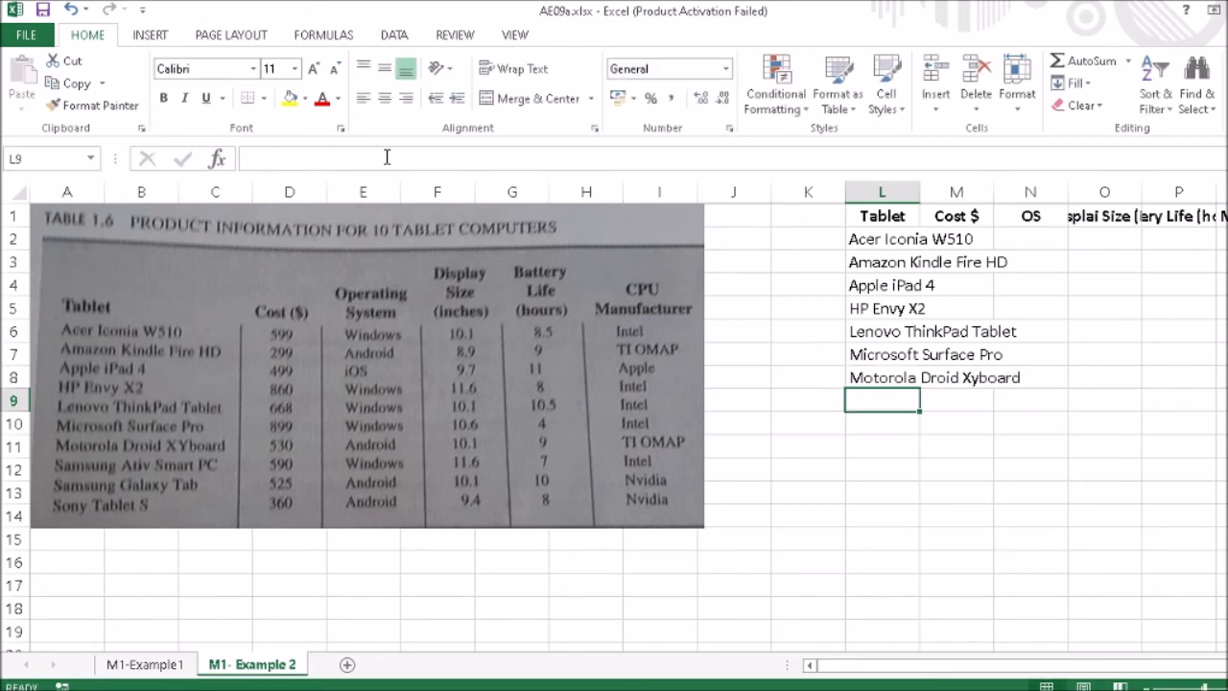
text(Samsung A)
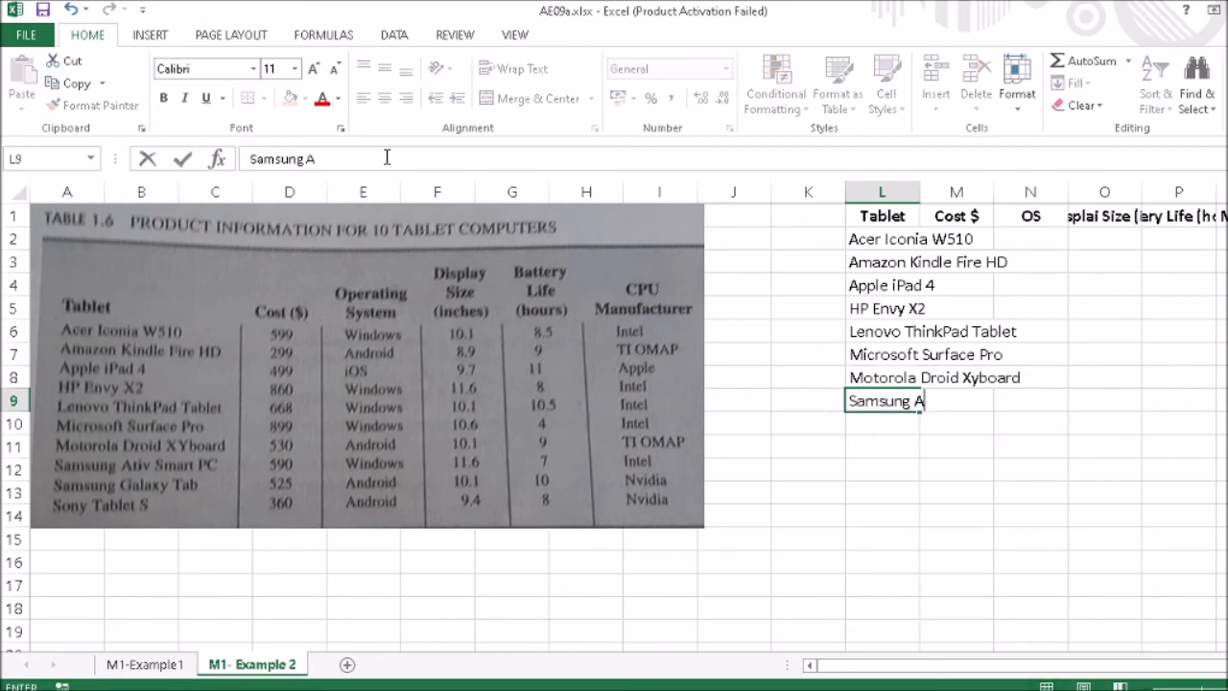
text(tiv Smart PC)
key(Return)
Complete the tablet list with Samsung Galaxy Tab in L10 and Sony Tablet S in L11
text(Samsung )
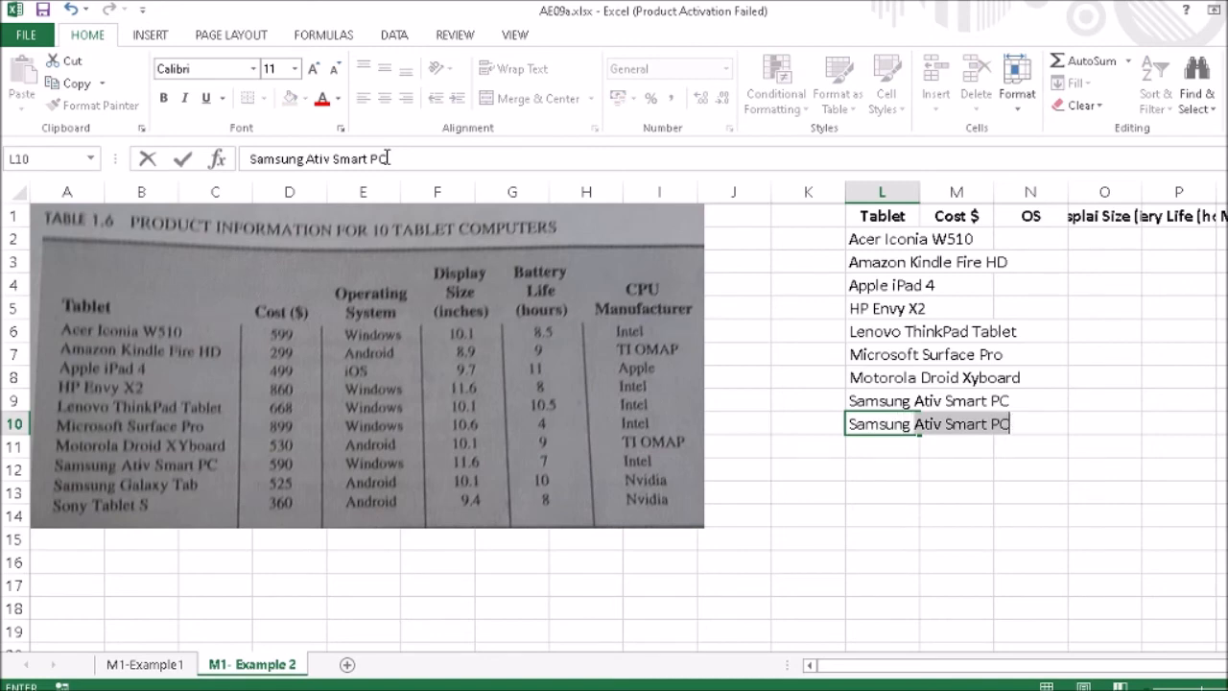
text(Gla)
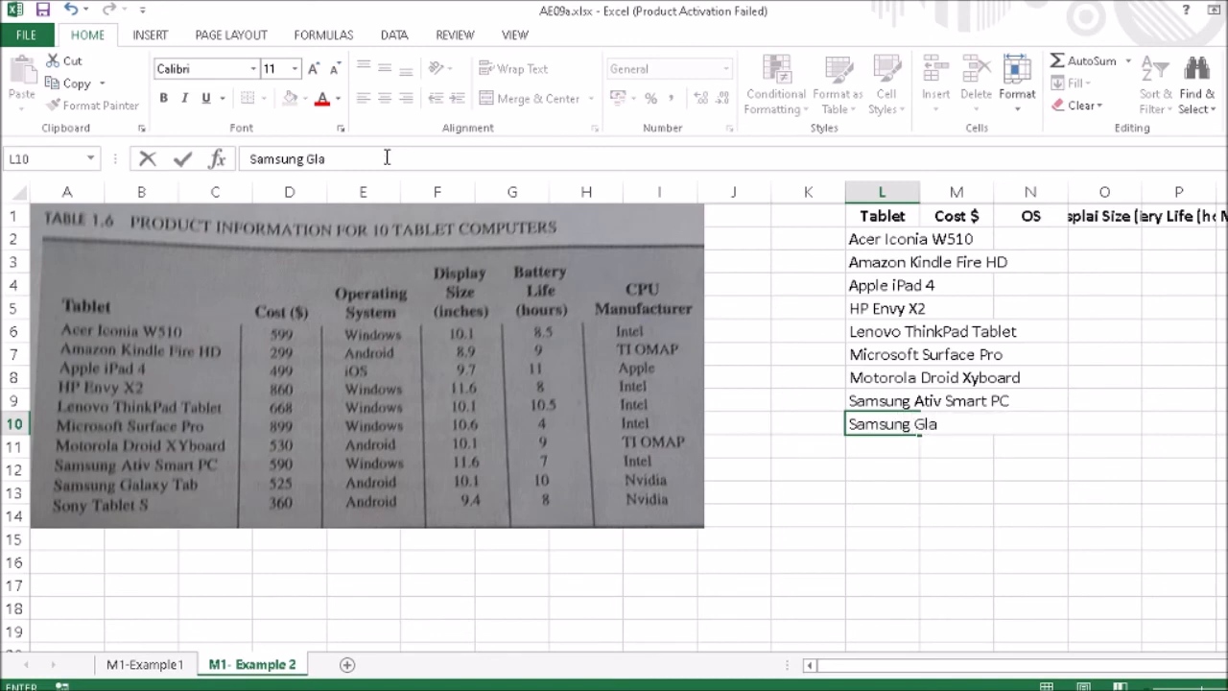
key(BackSpace)
key(BackSpace)
text(alaxy Tab)
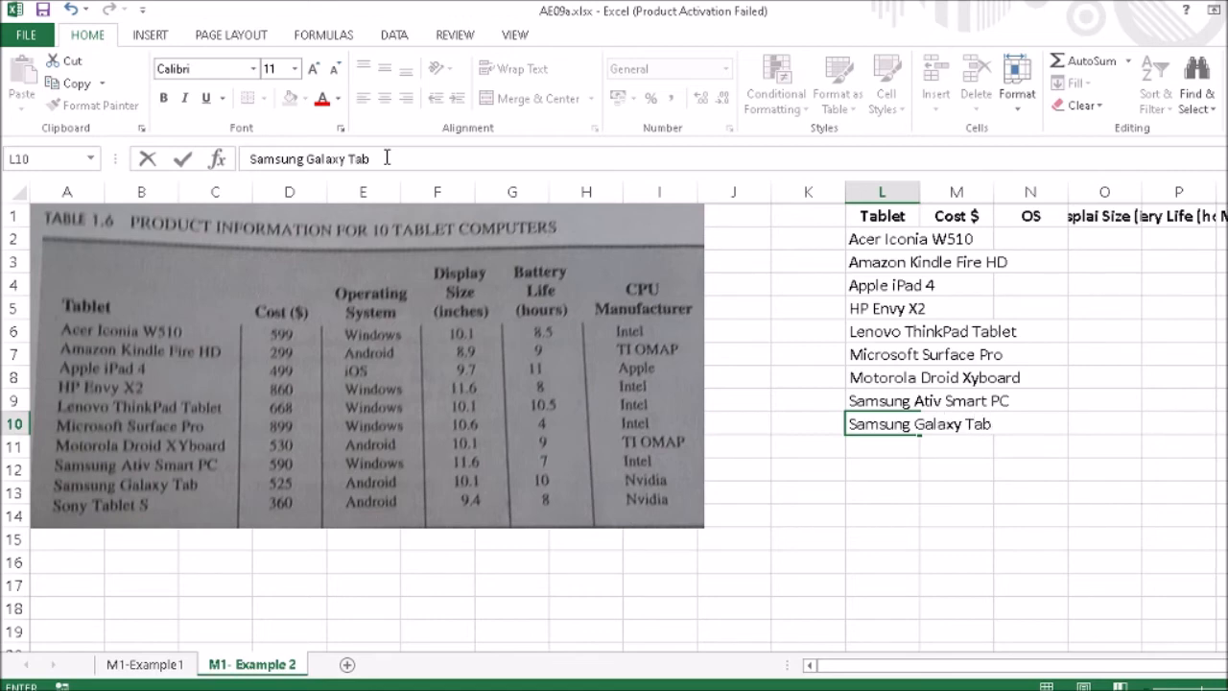
key(Return)
text(Sony Tablet)
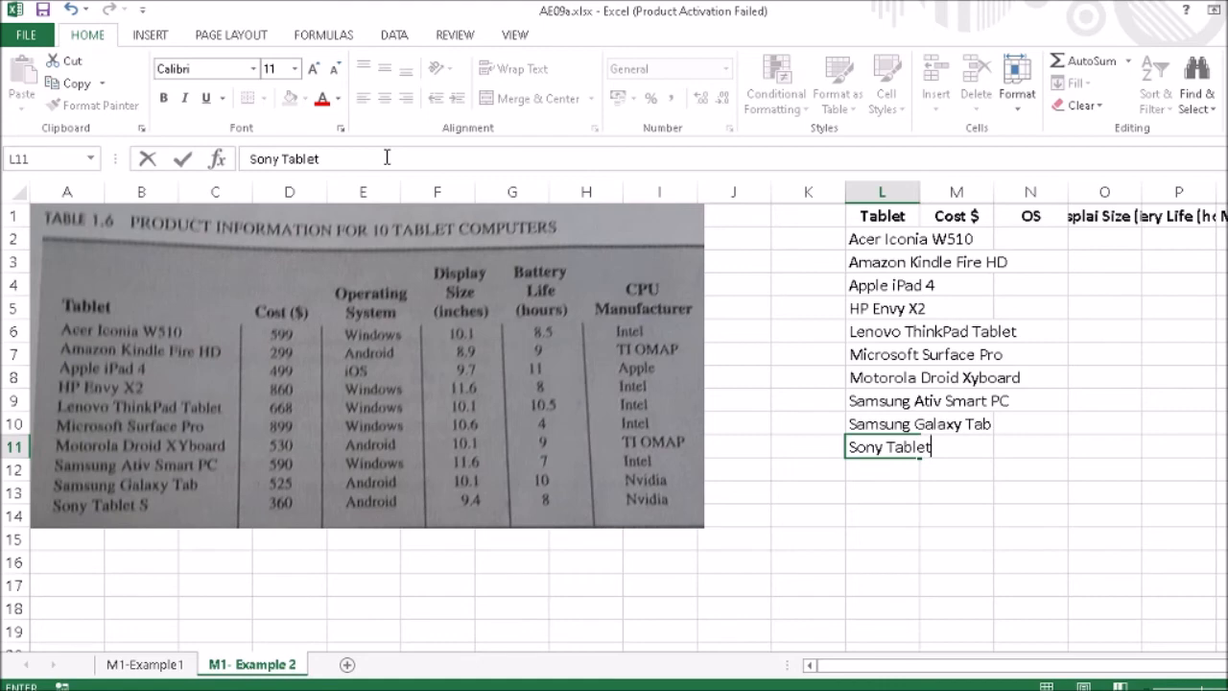
text( S)
key(Return)
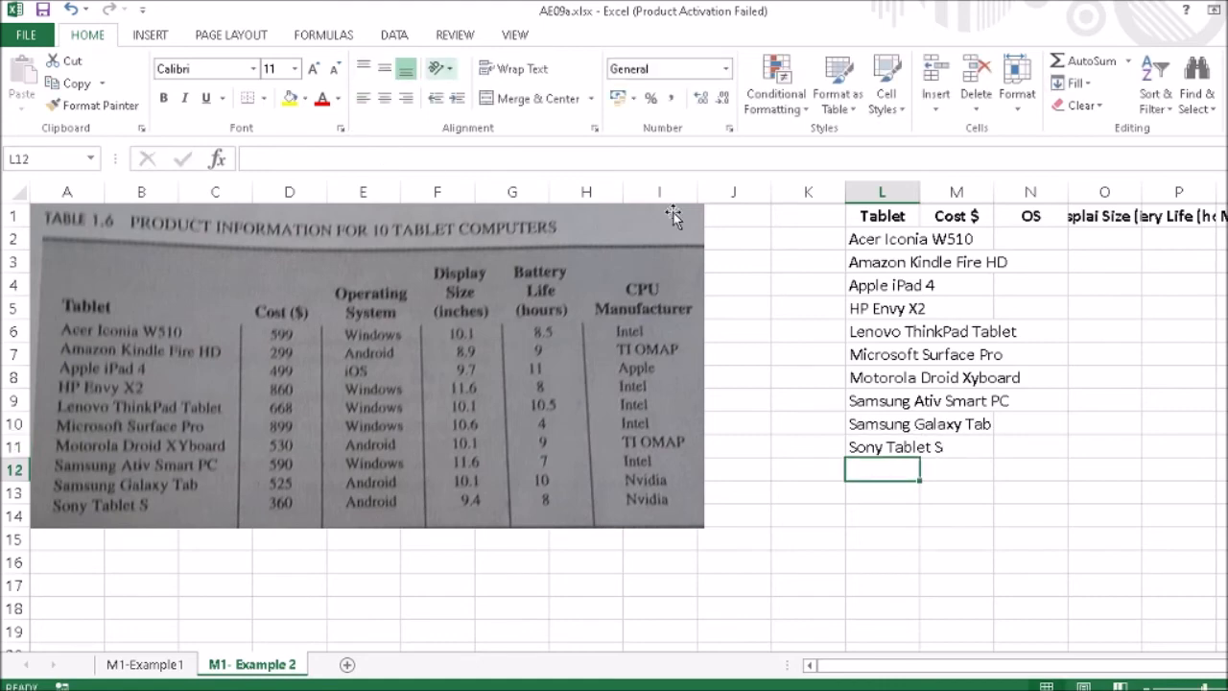
Review the entered tablet names in L2:L11, going through the cells one by one
mouse_move(853, 247)
mouse_down()
mouse_move(873, 288)
mouse_move(881, 447)
mouse_move(885, 239)
mouse_up()
click(880, 447)
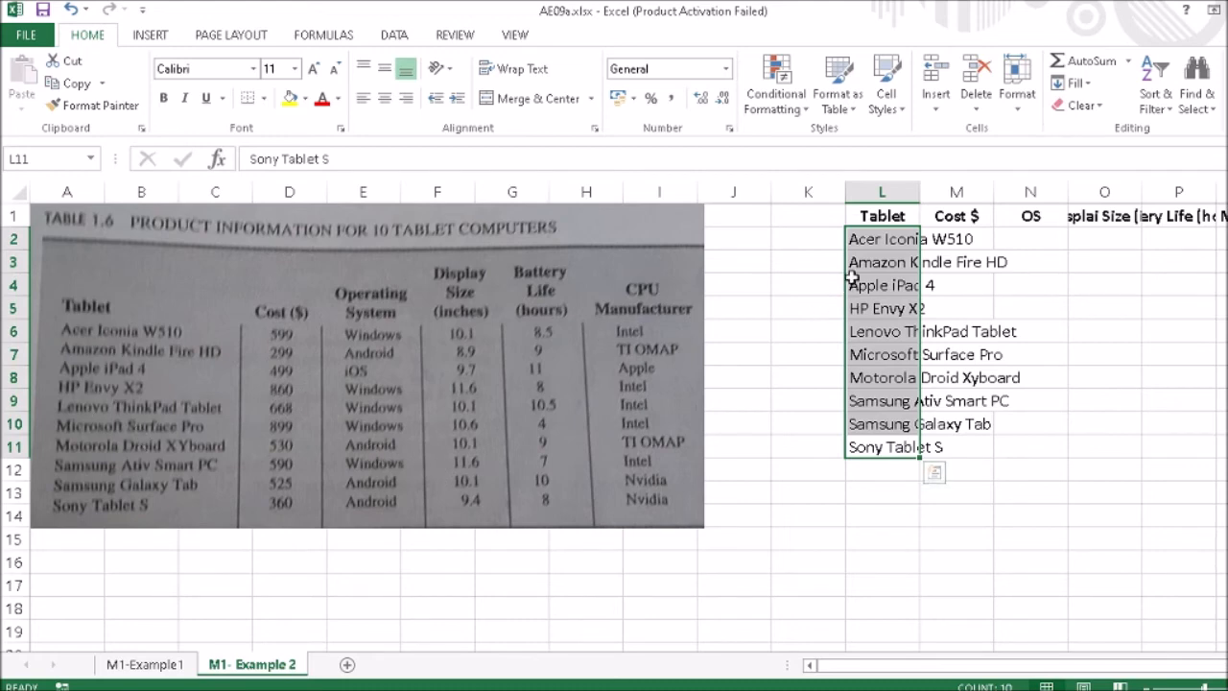
click(890, 240)
click(884, 265)
click(883, 288)
click(875, 309)
click(876, 331)
click(870, 355)
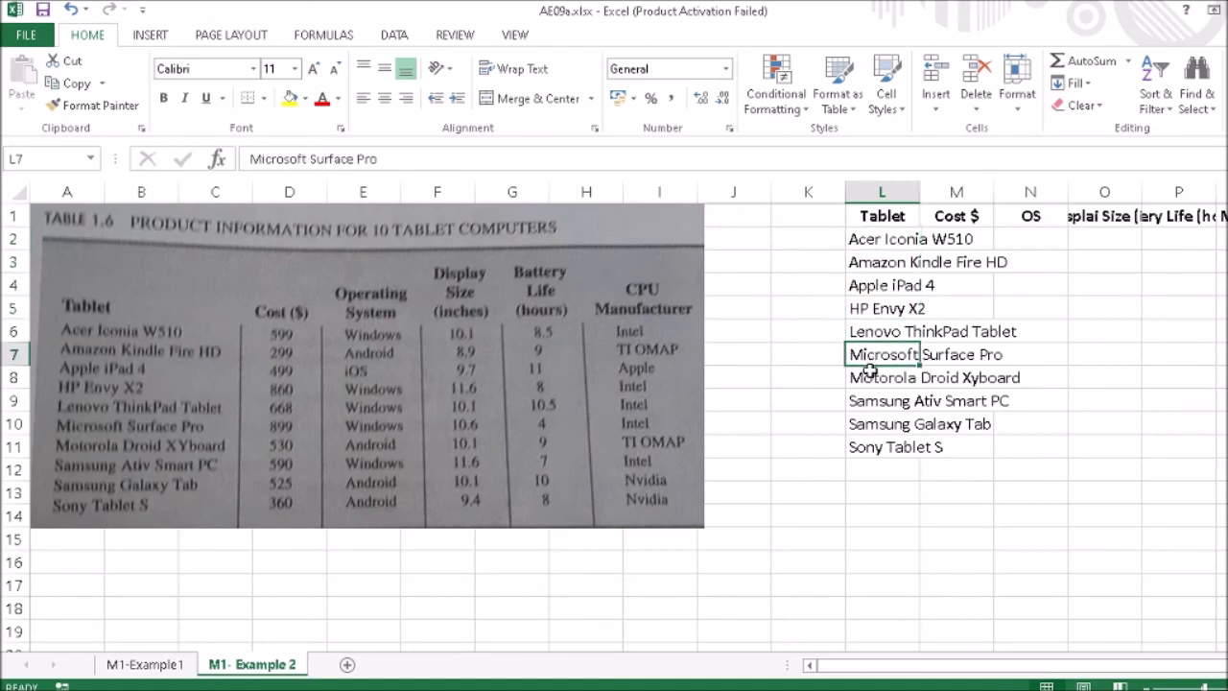
click(875, 376)
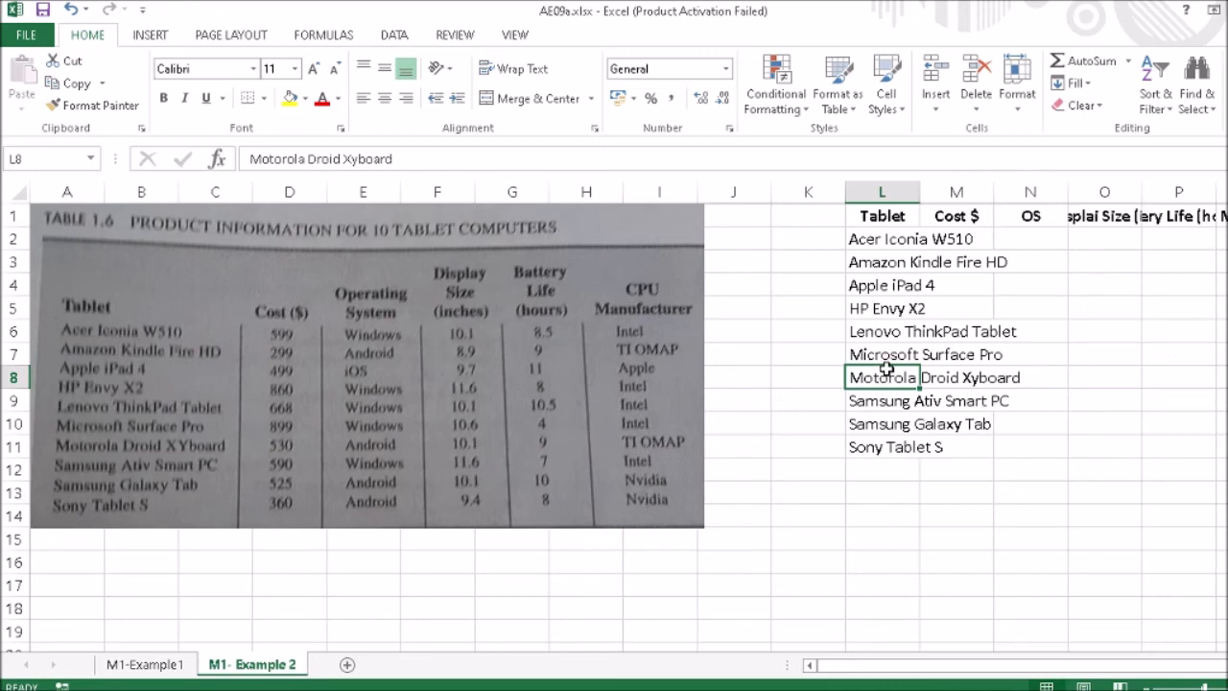
Enter the costs of the first two tablets, 599 in M2 and 299 in M3
click(975, 241)
text(599)
key(Return)
text(99)
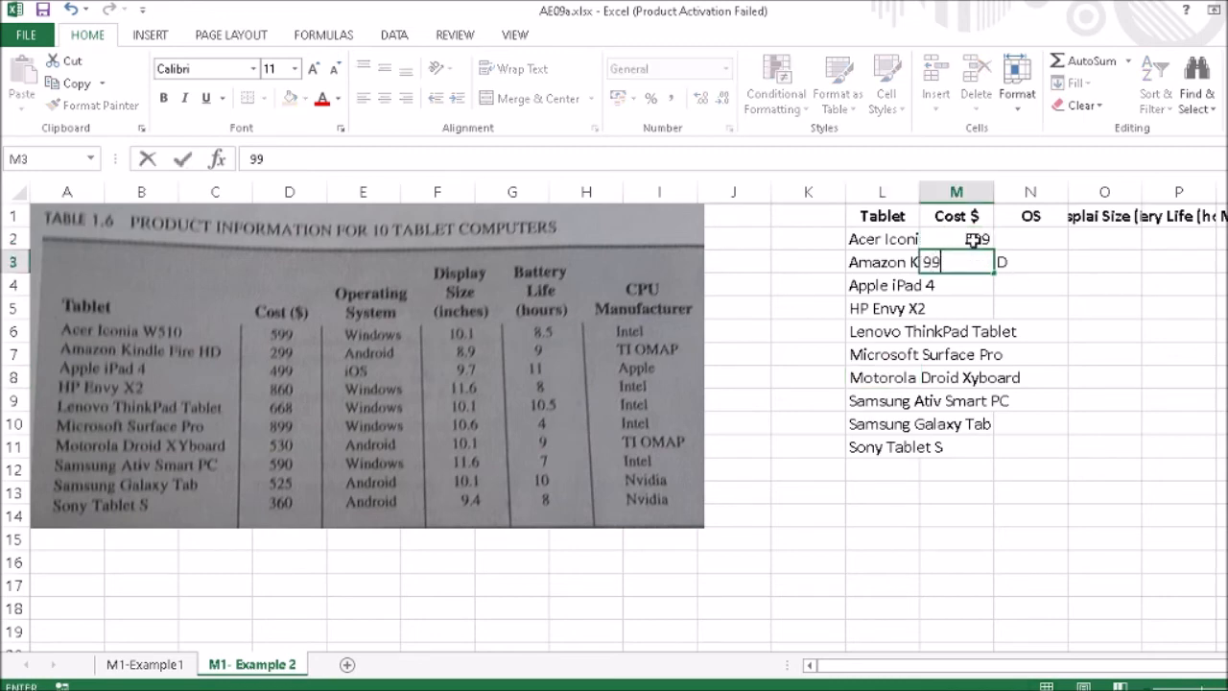
key(Return)
key(Escape)
key(Up)
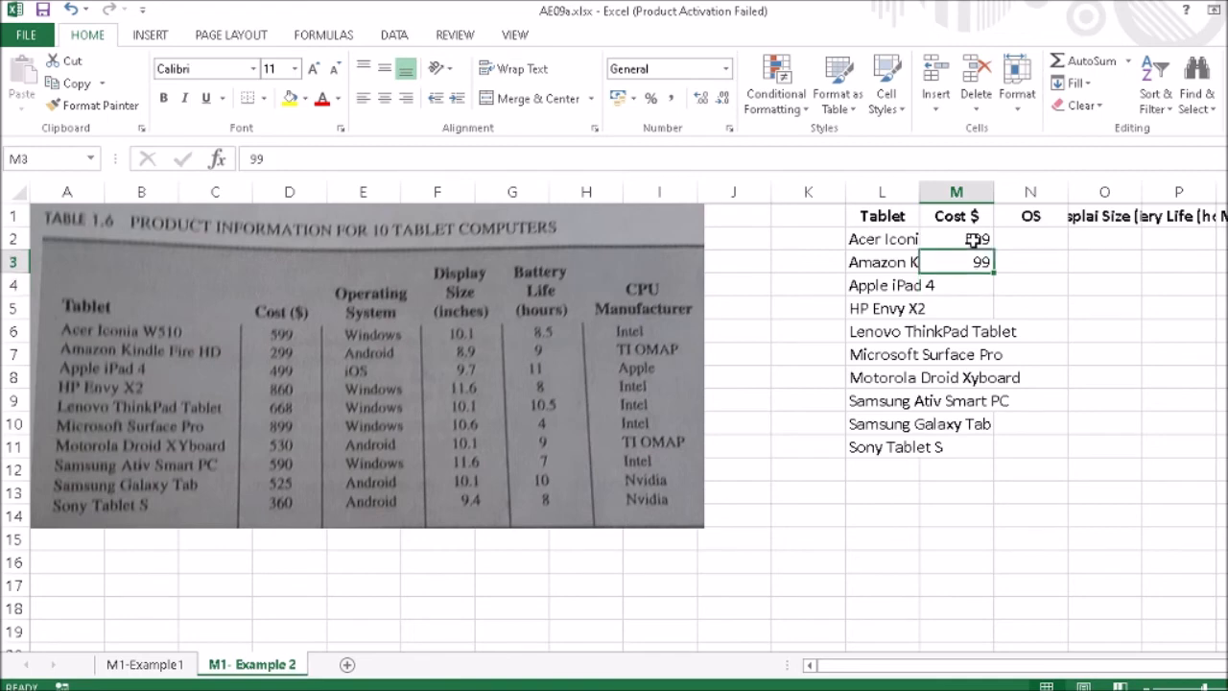
double_click(256, 159)
text(2)
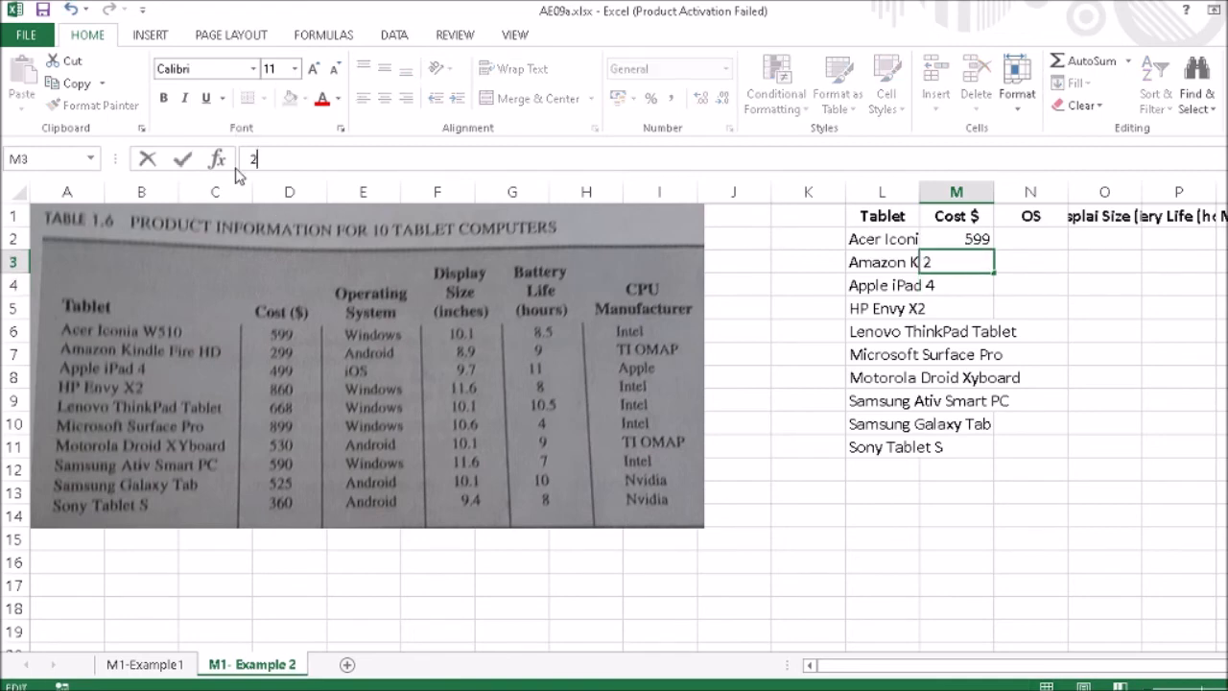
text(99)
key(Return)
Enter the costs 499, 860 and 668 in M4:M6 for the iPad, HP and Lenovo tablets
text(499)
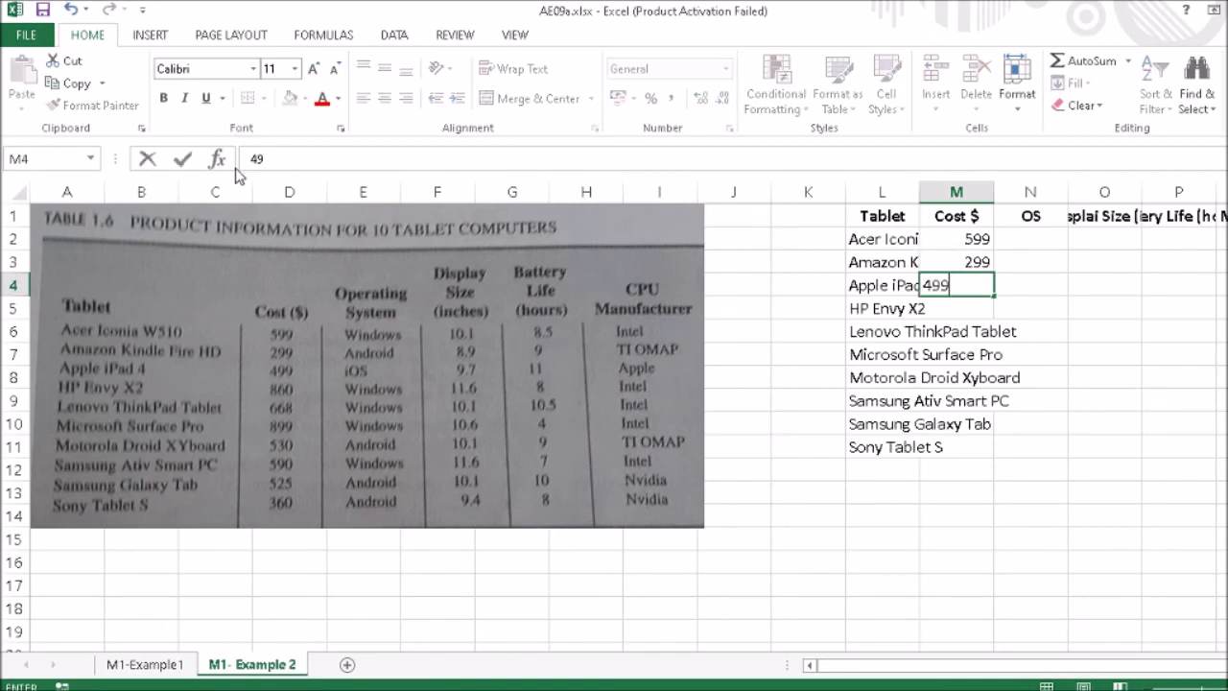
key(Return)
text(860)
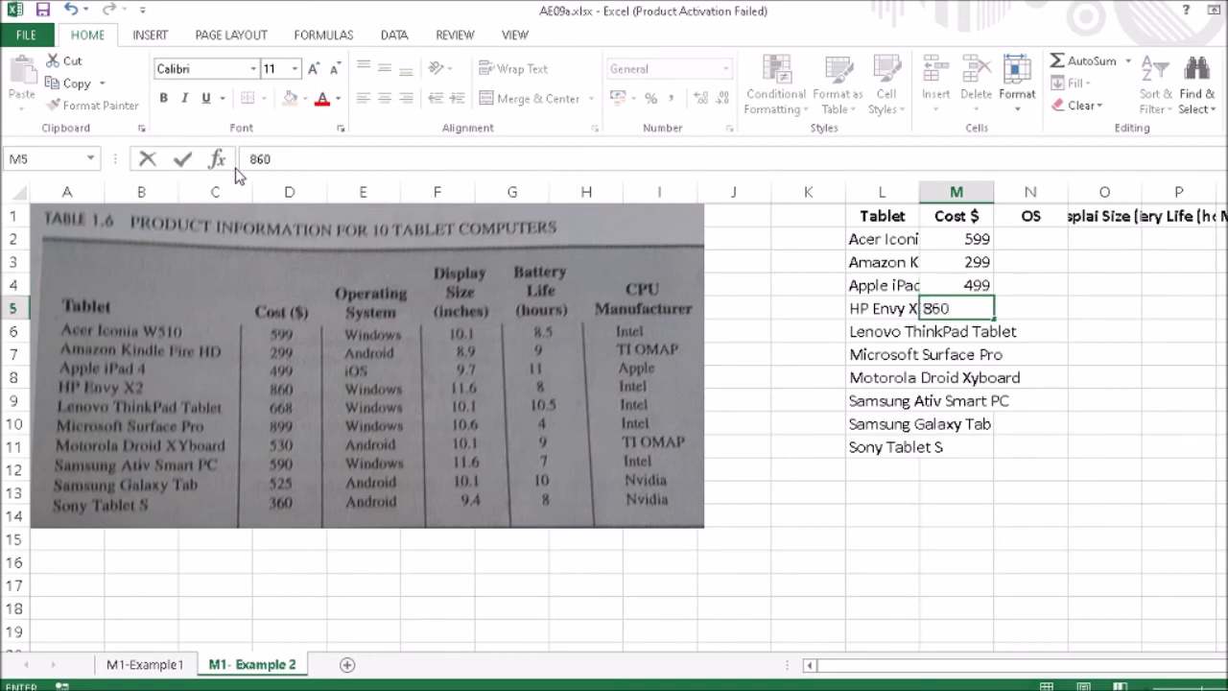
key(Return)
text(668)
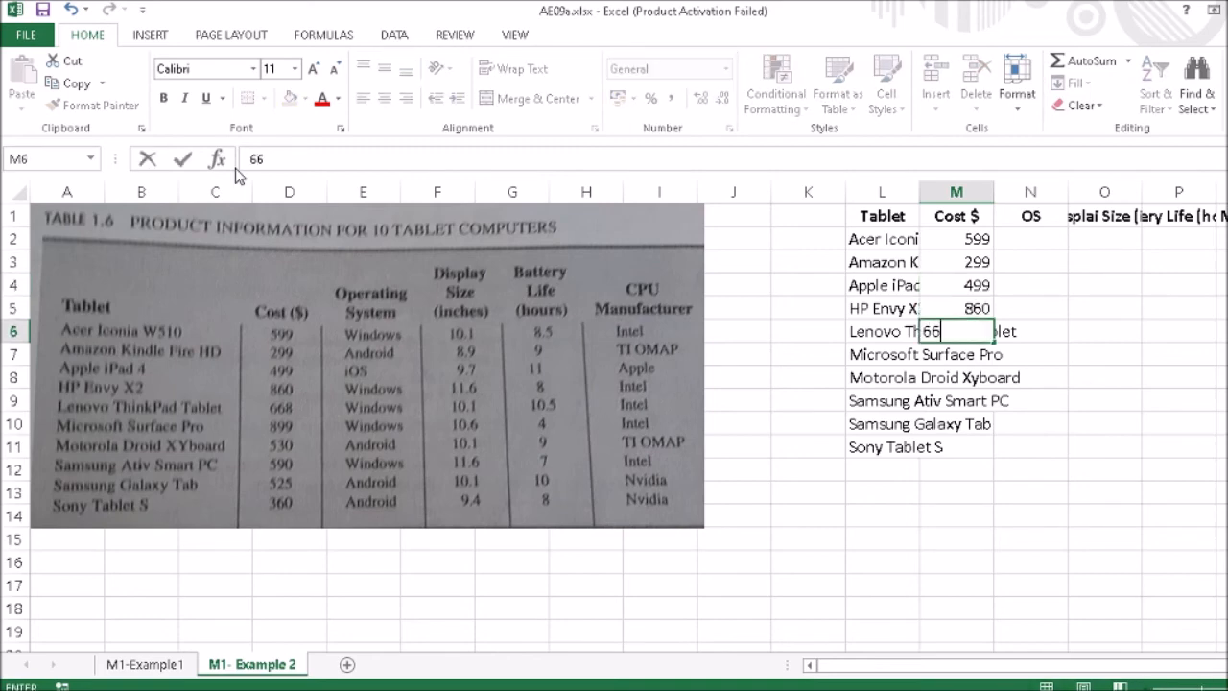
key(Return)
Enter the costs 899, 530 and 590 in M7:M9 for the Microsoft, Motorola and Samsung Ativ tablets
text(899)
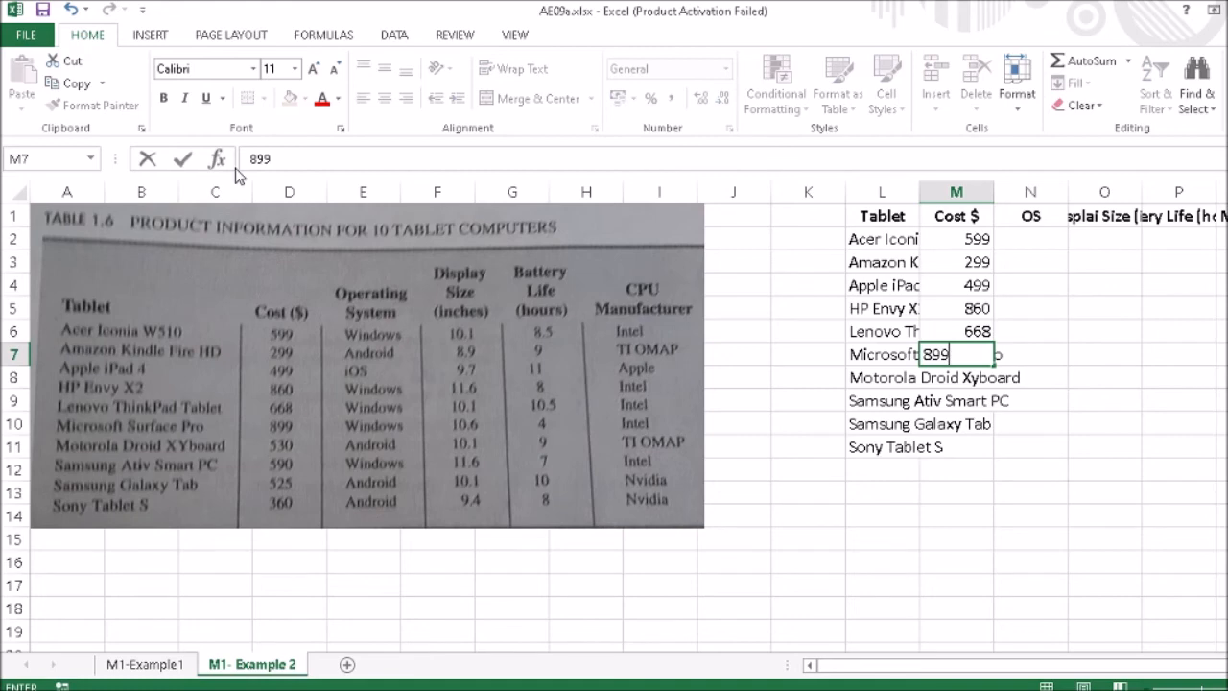
key(Return)
text(530)
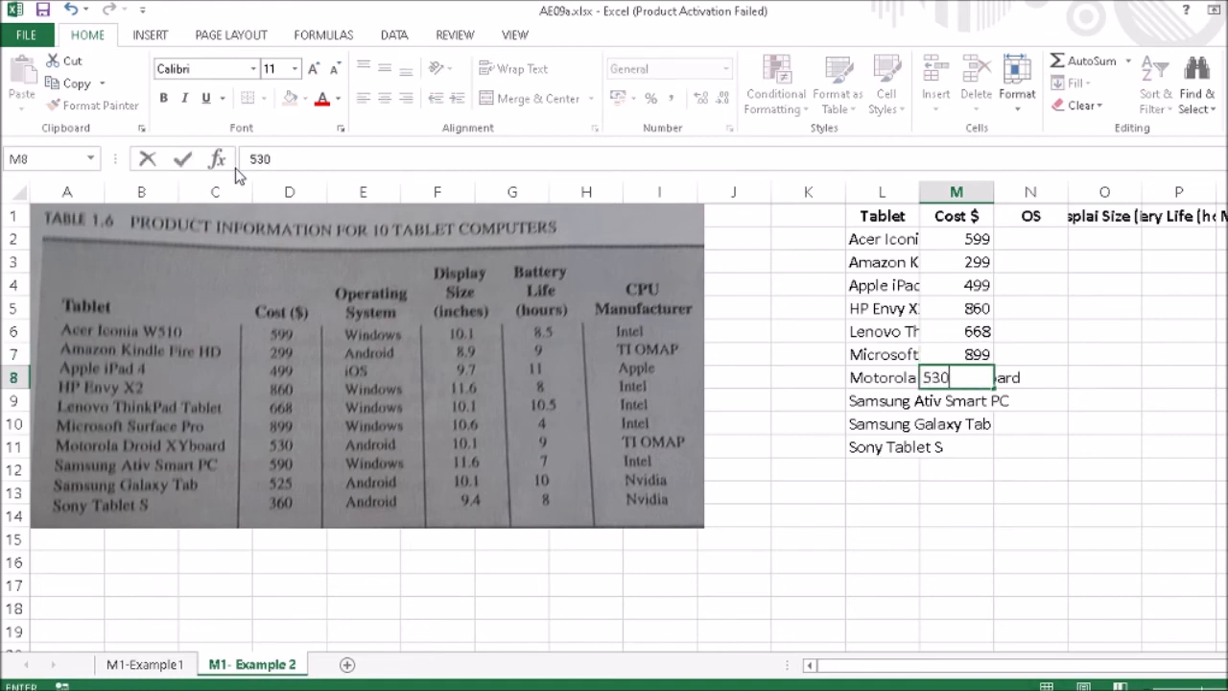
key(Return)
text(590)
key(Return)
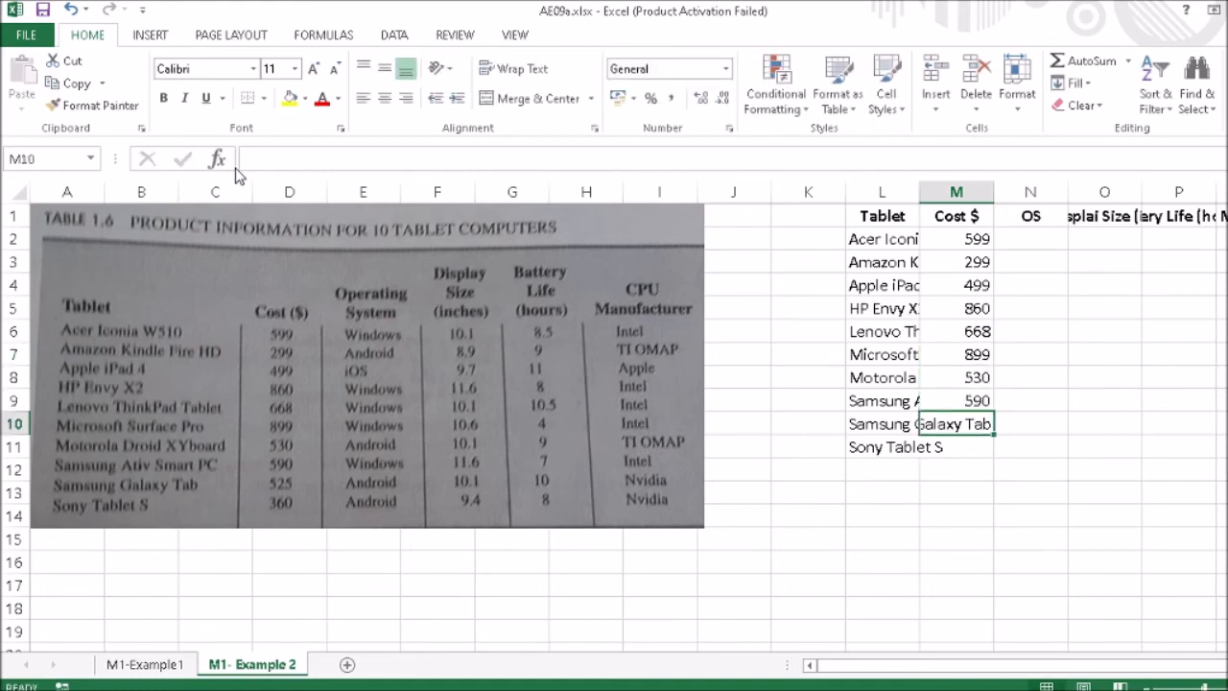
Complete the cost column with 525 in M10 and 360 in M11
text(525)
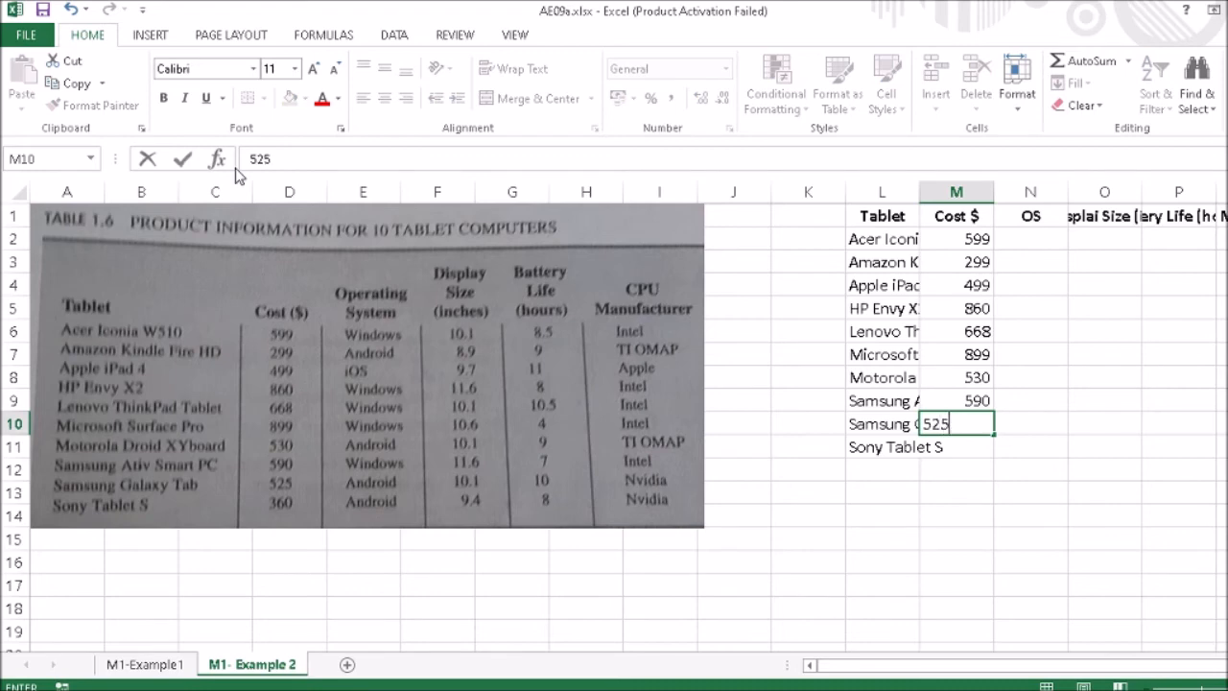
key(Return)
text(360)
key(Return)
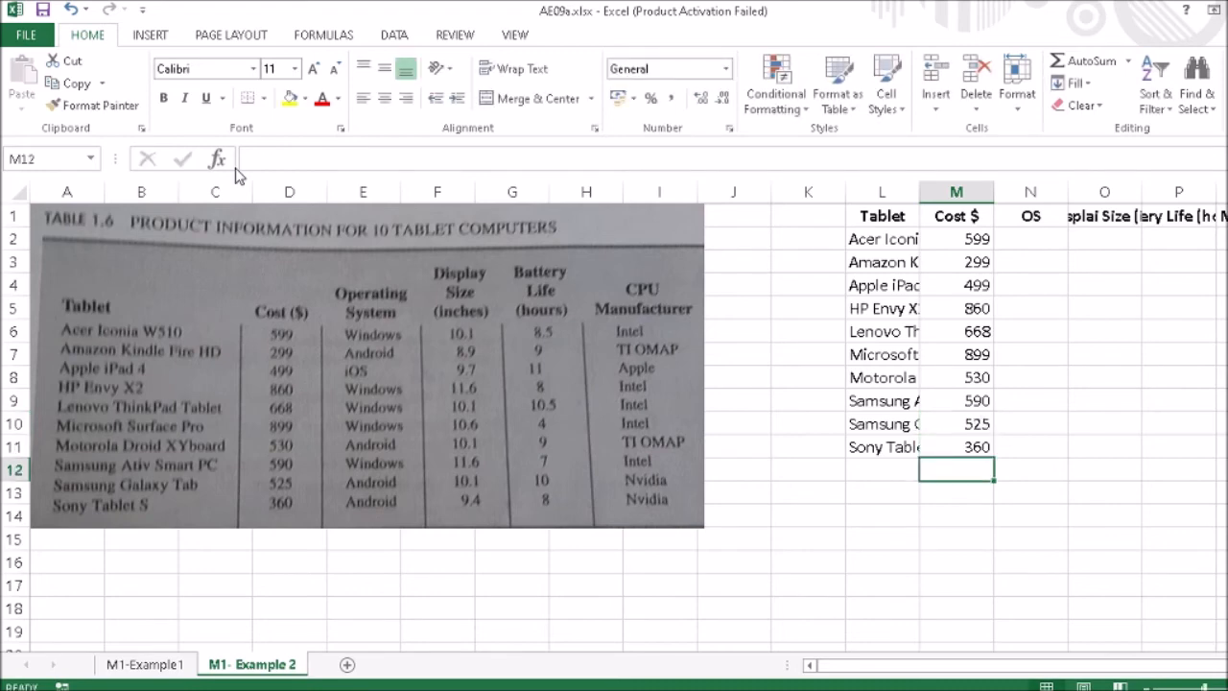
Enter the operating systems of the first two tablets, Windows in N2 and Android in N3
click(1042, 240)
text(Wi)
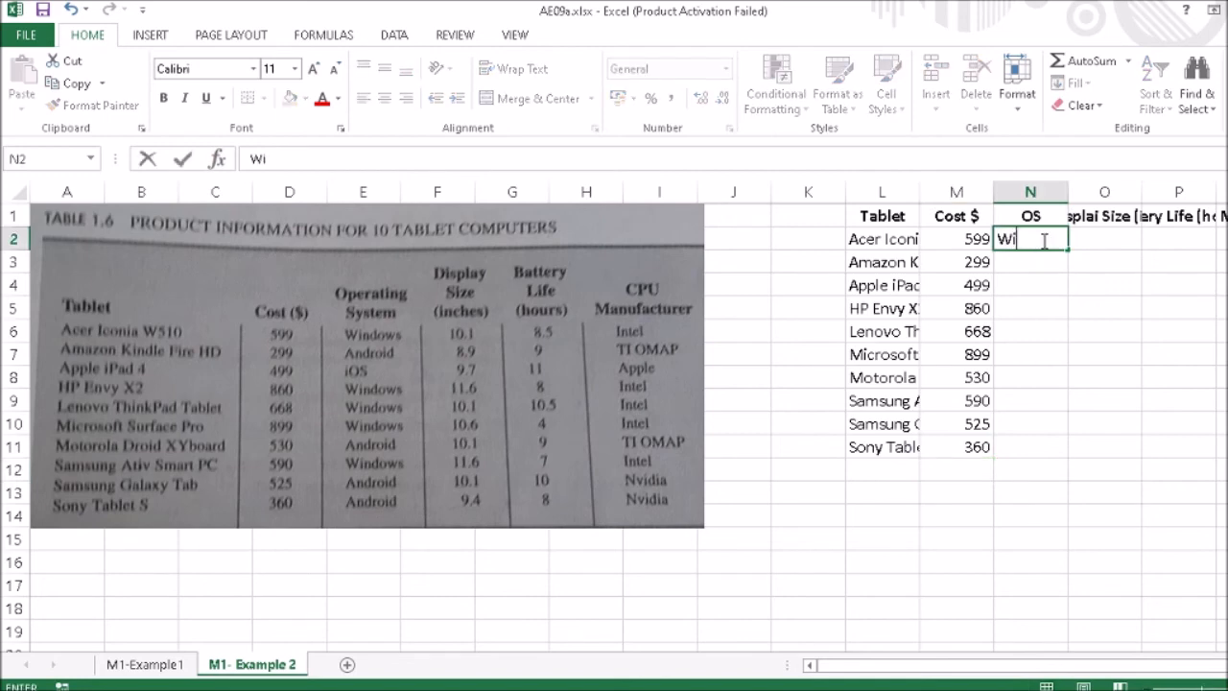
text(ndows)
key(Return)
text(Android)
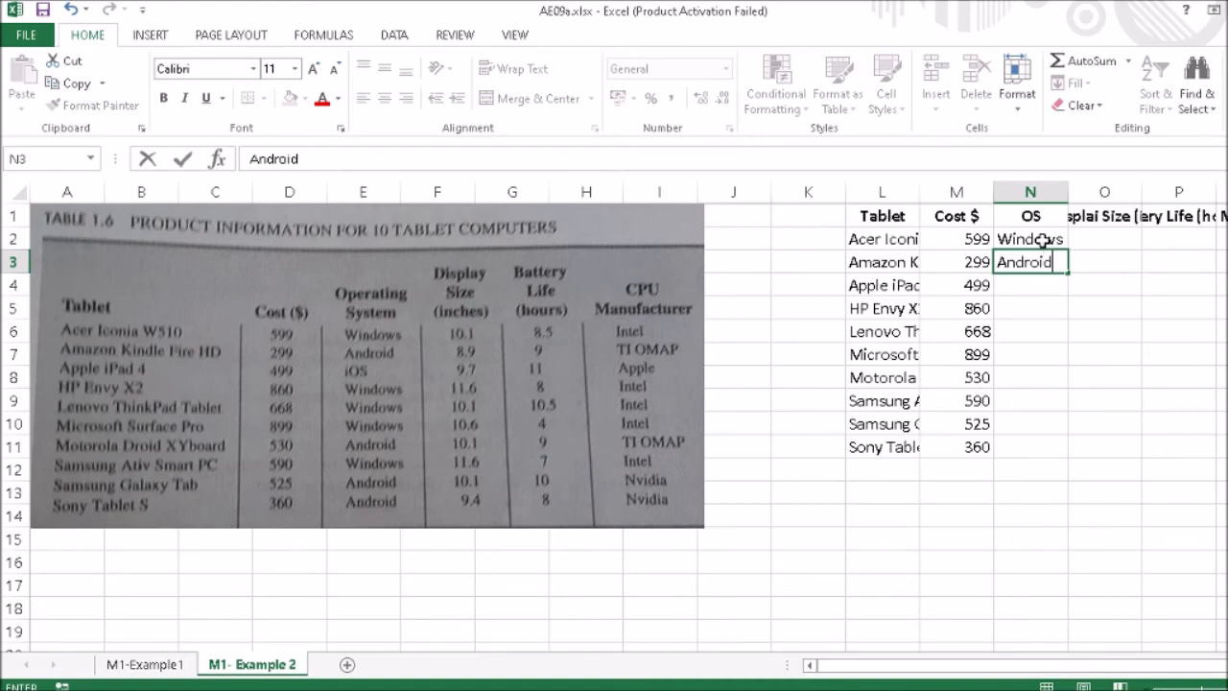
key(Return)
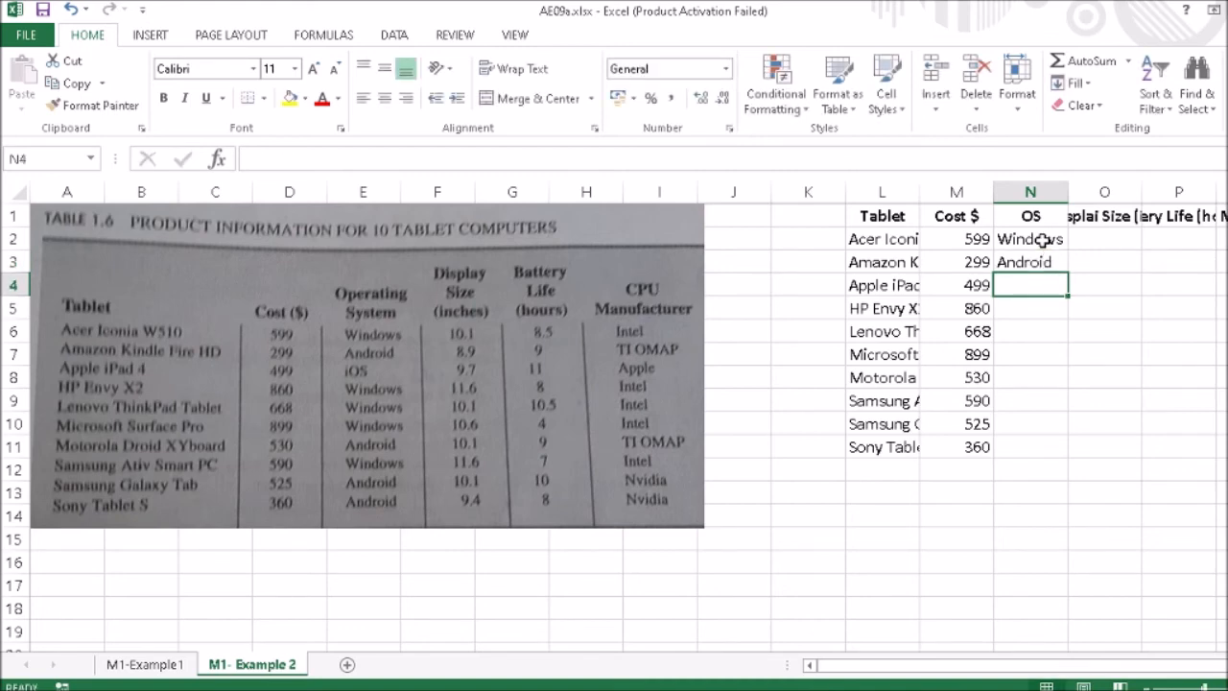
Enter the operating systems iOS in N4 and Windows in N5:N7 for the Apple, HP, Lenovo and Microsoft tablets
text(iOS)
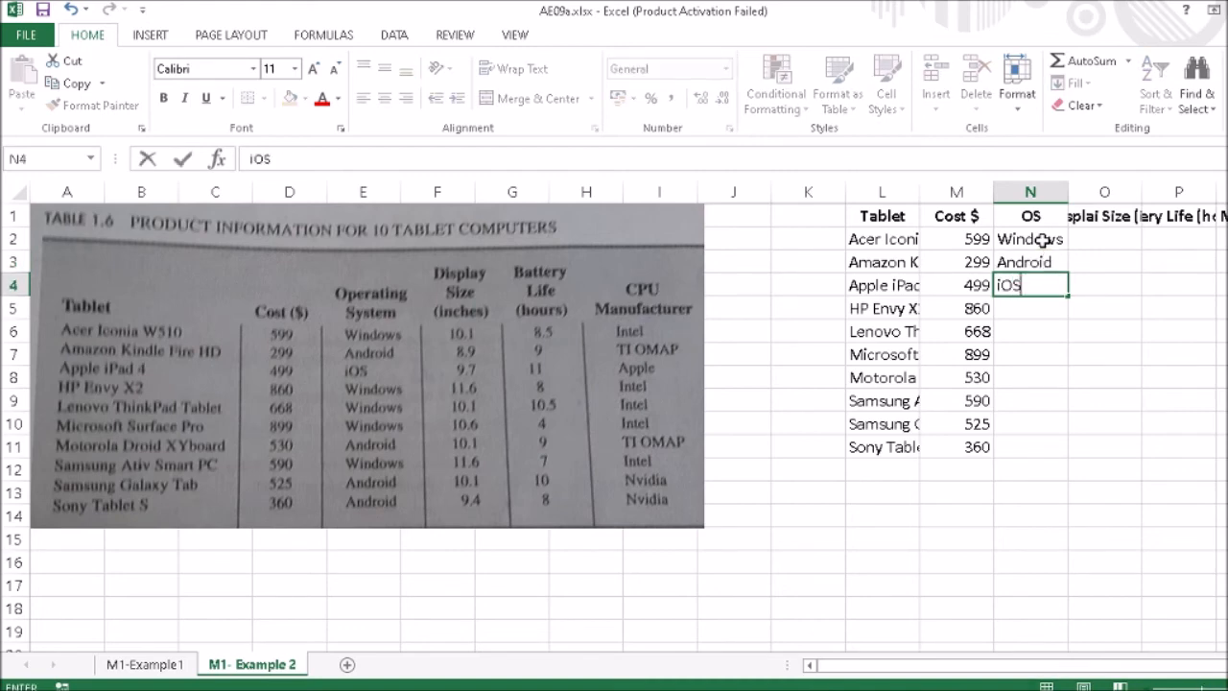
key(Return)
text(windows)
key(Return)
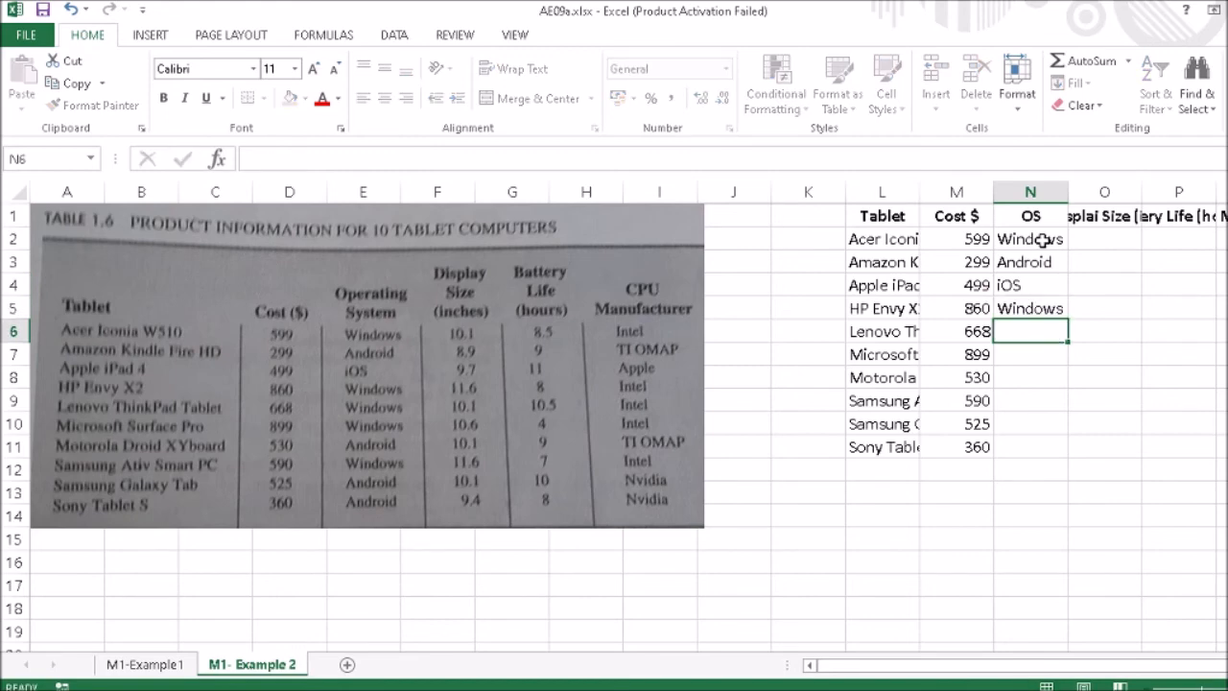
text(windows)
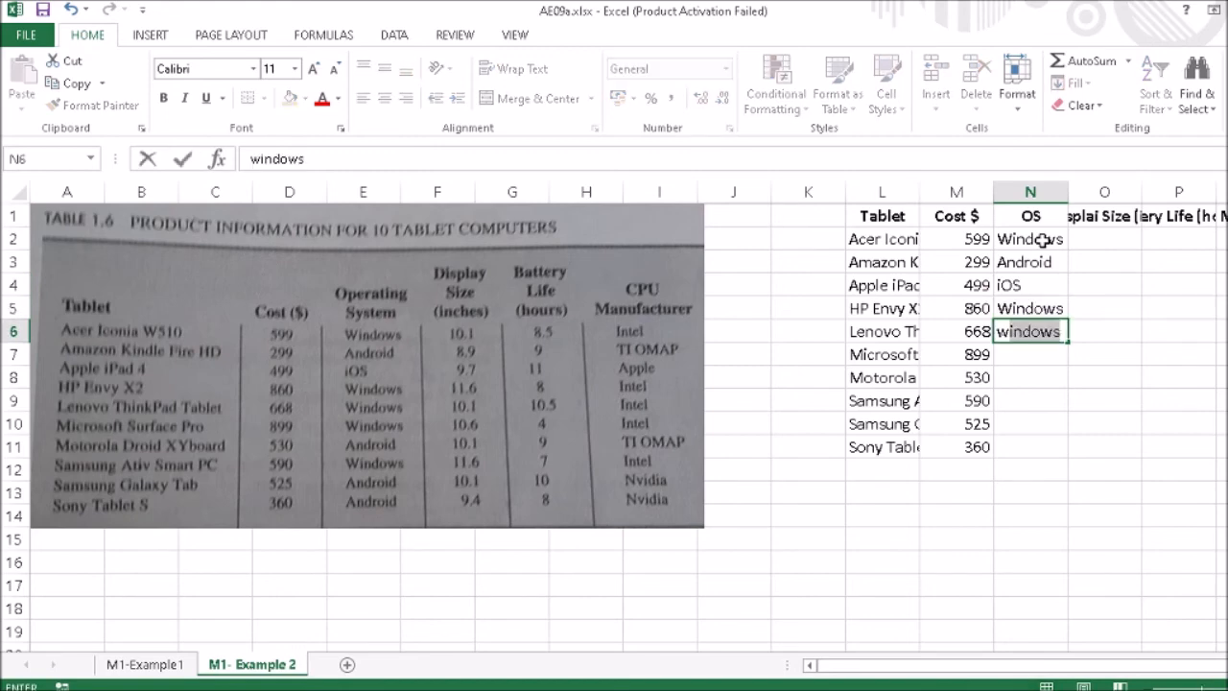
key(Return)
text(w)
key(Return)
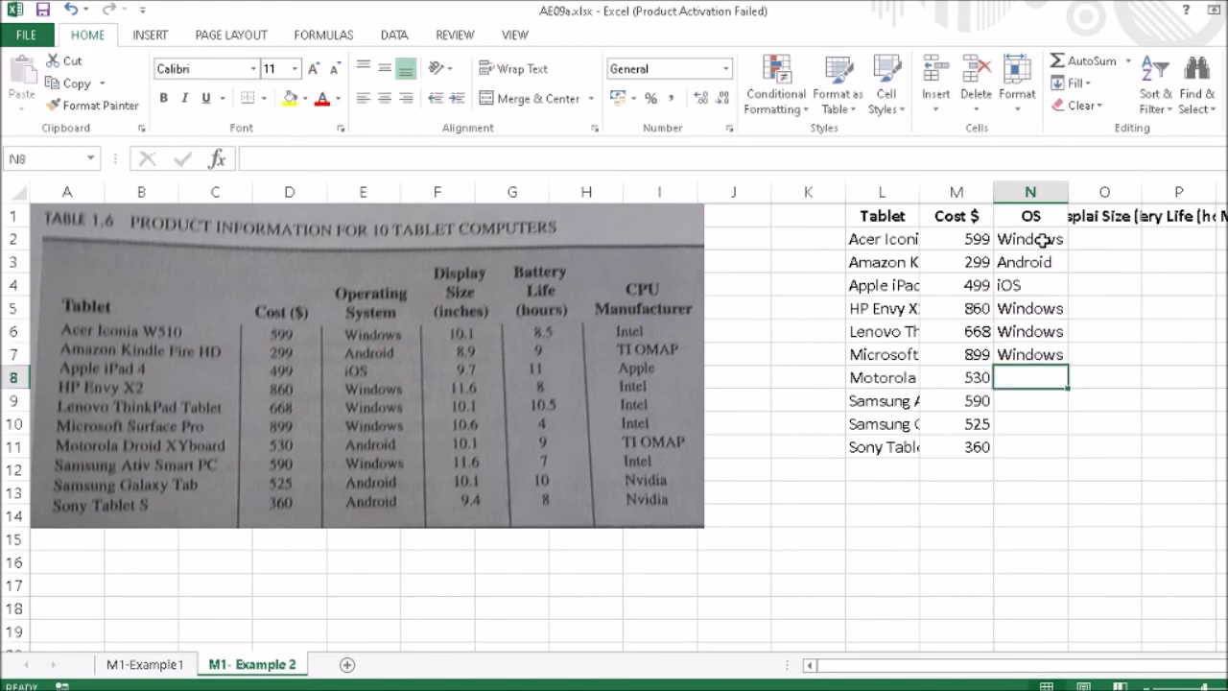
Complete the OS column with Android in N8, Windows in N9, and Android in N10 and N11
text(android)
key(Return)
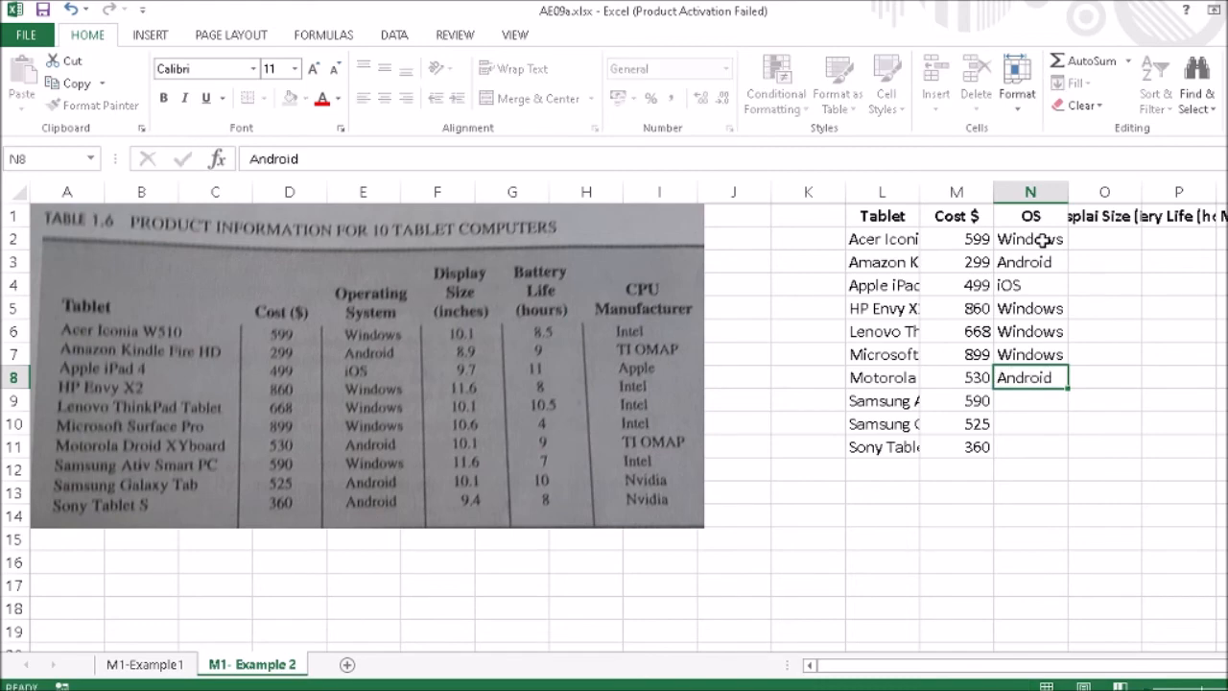
text(windows)
key(Return)
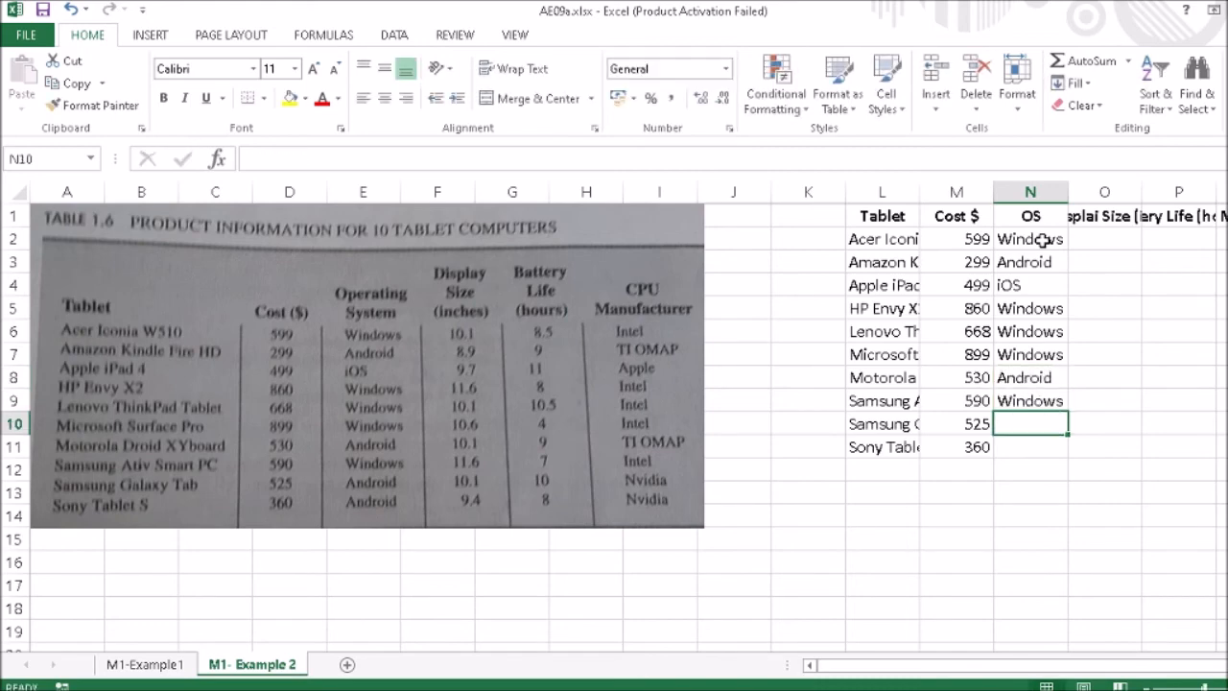
text(a)
key(Return)
text(a)
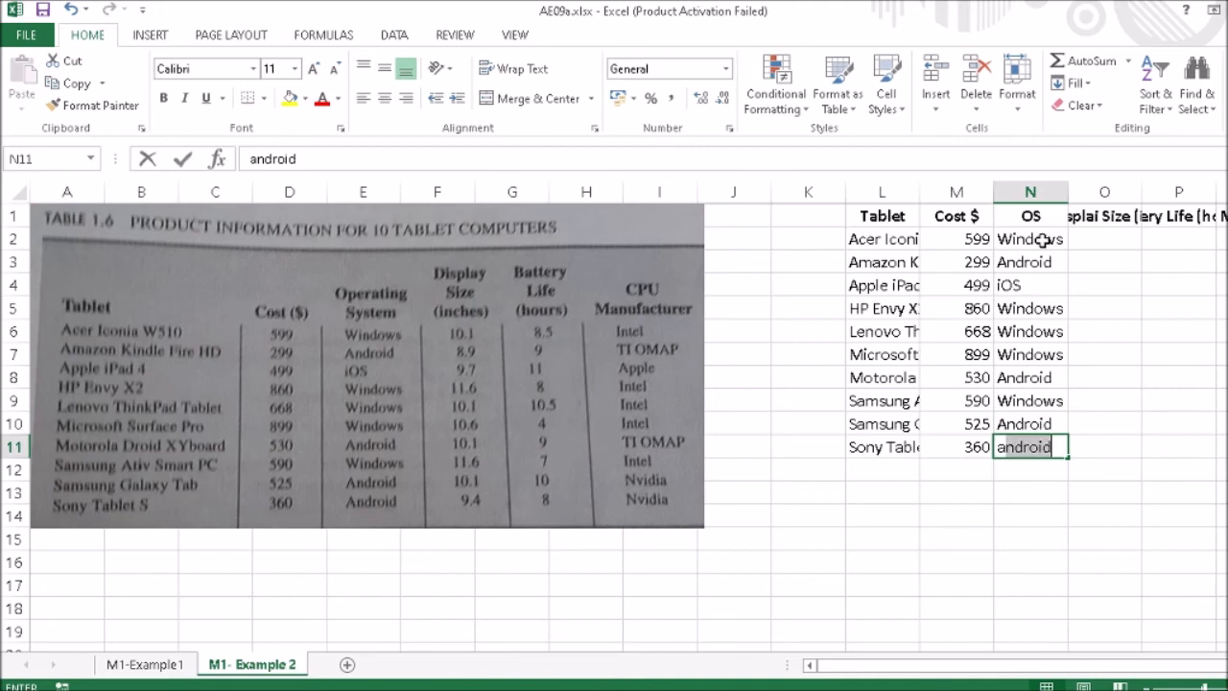
key(Return)
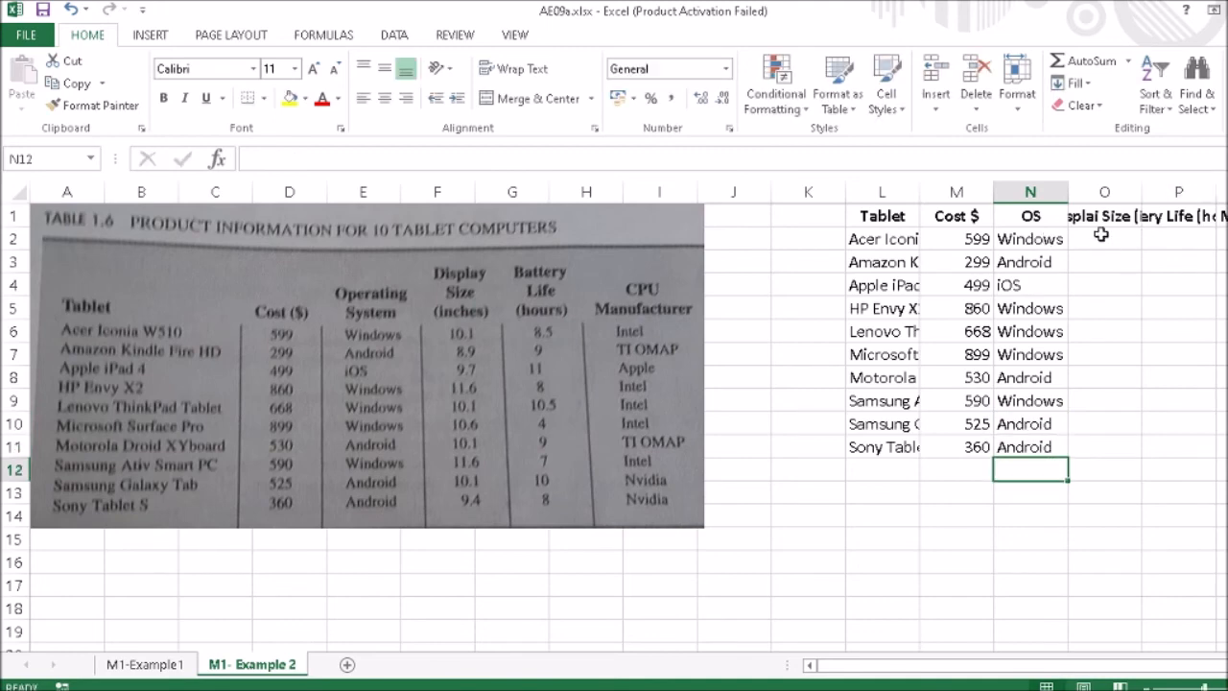
Correct the spelling of the header in O1 to Display Size (in)
click(1097, 217)
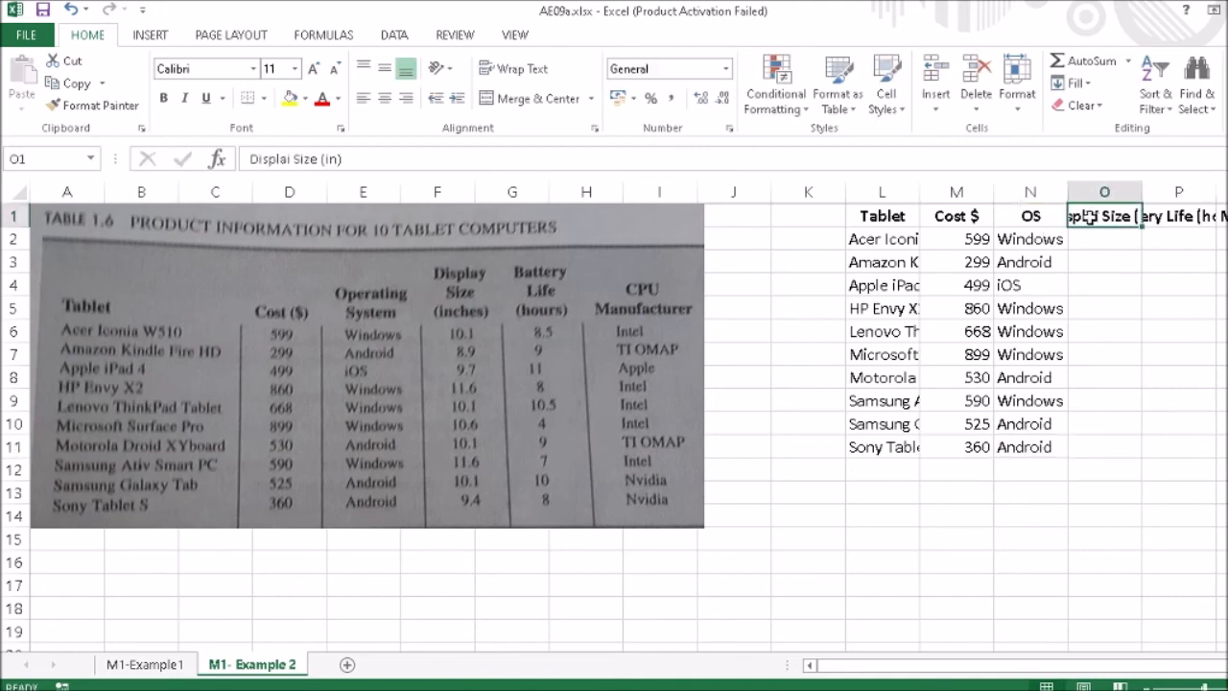
click(293, 158)
key(BackSpace)
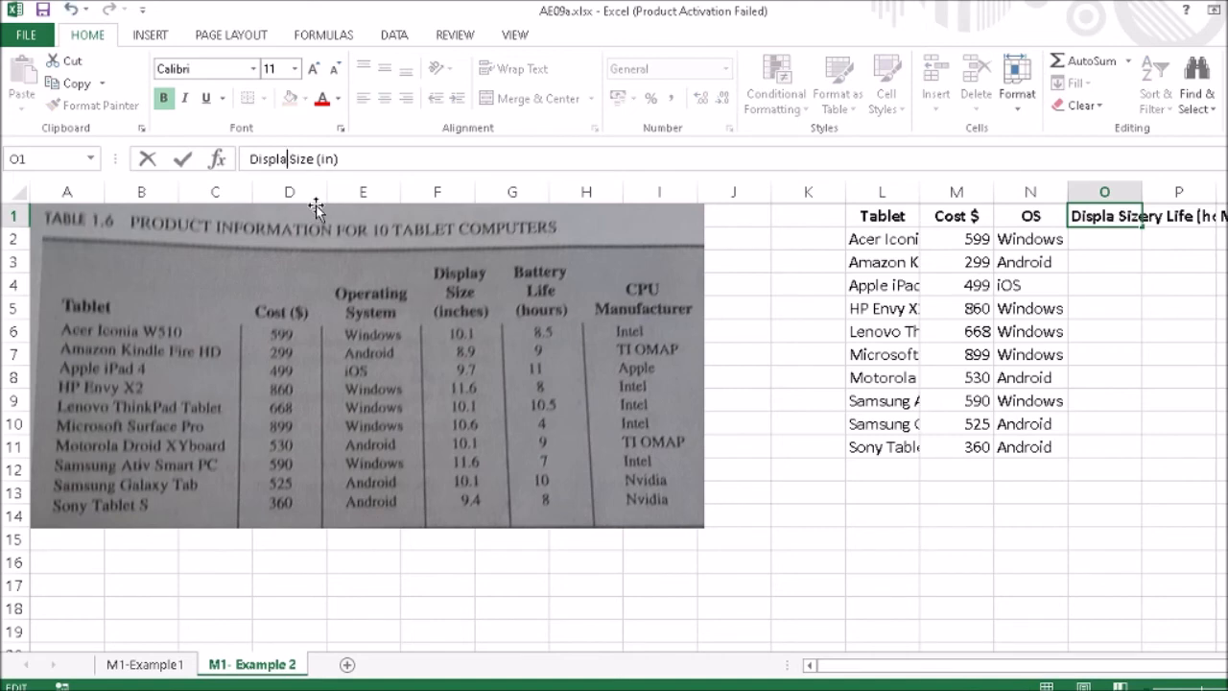
text(y)
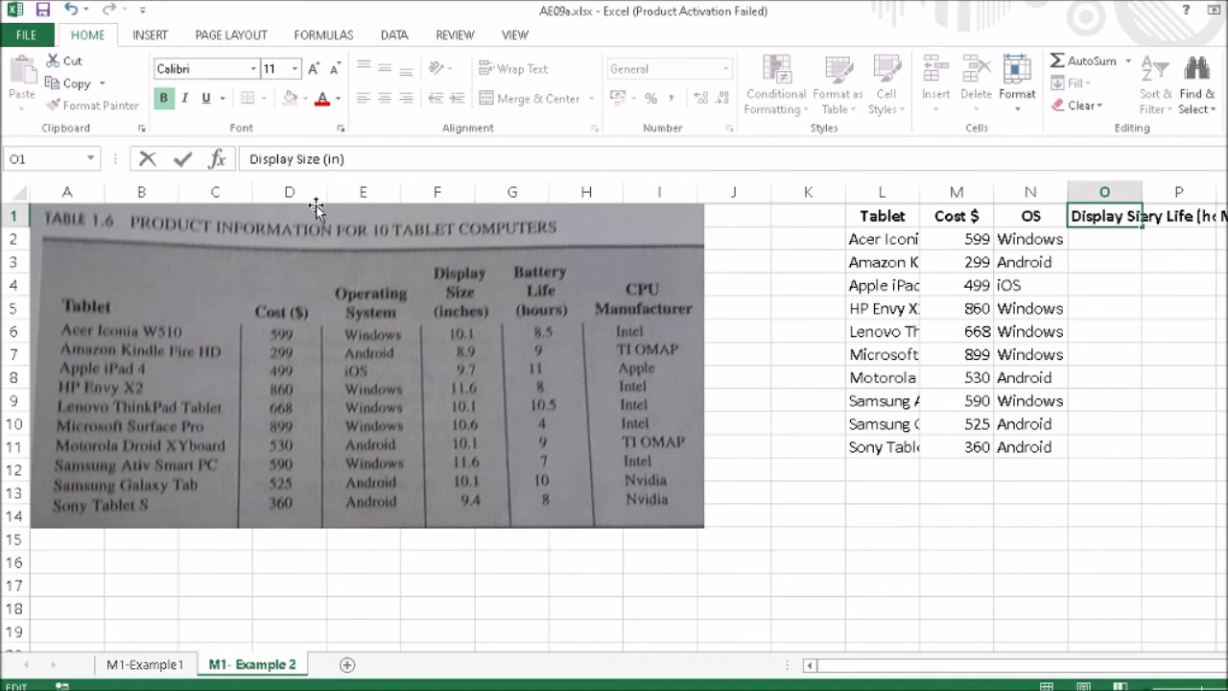
key(Return)
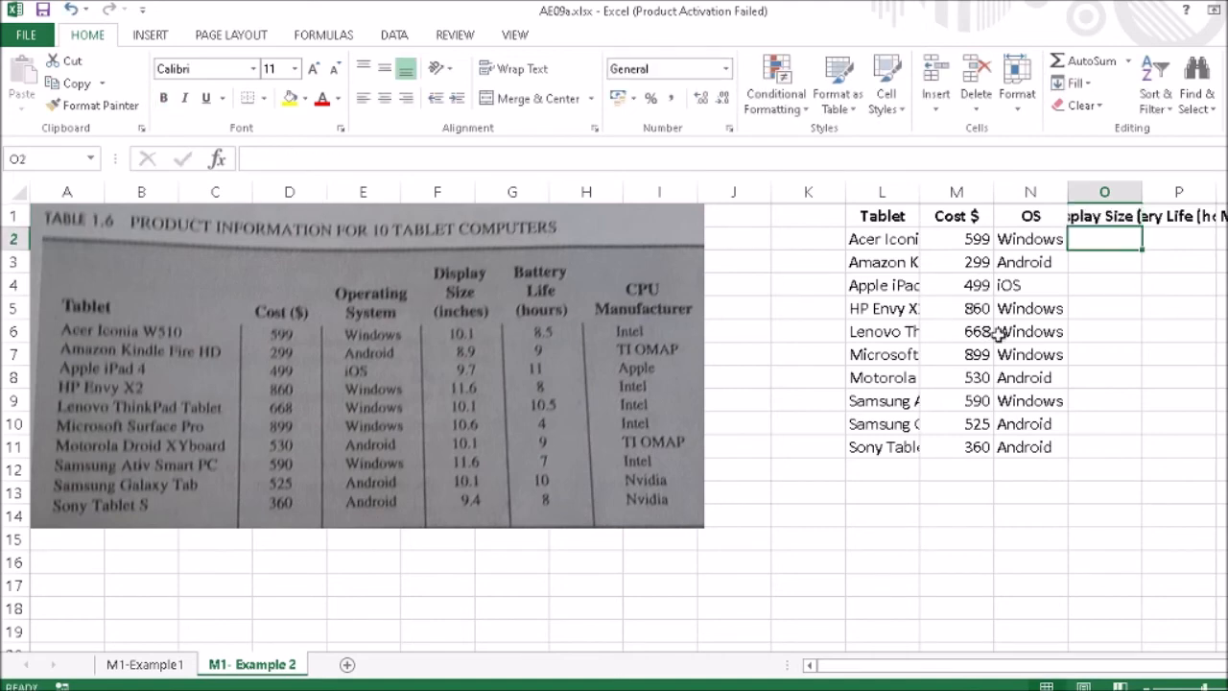
Enter the display sizes 10.1, 8.9 and 9.7 in O2:O4 for the Acer, Amazon and Apple tablets
text(10.1)
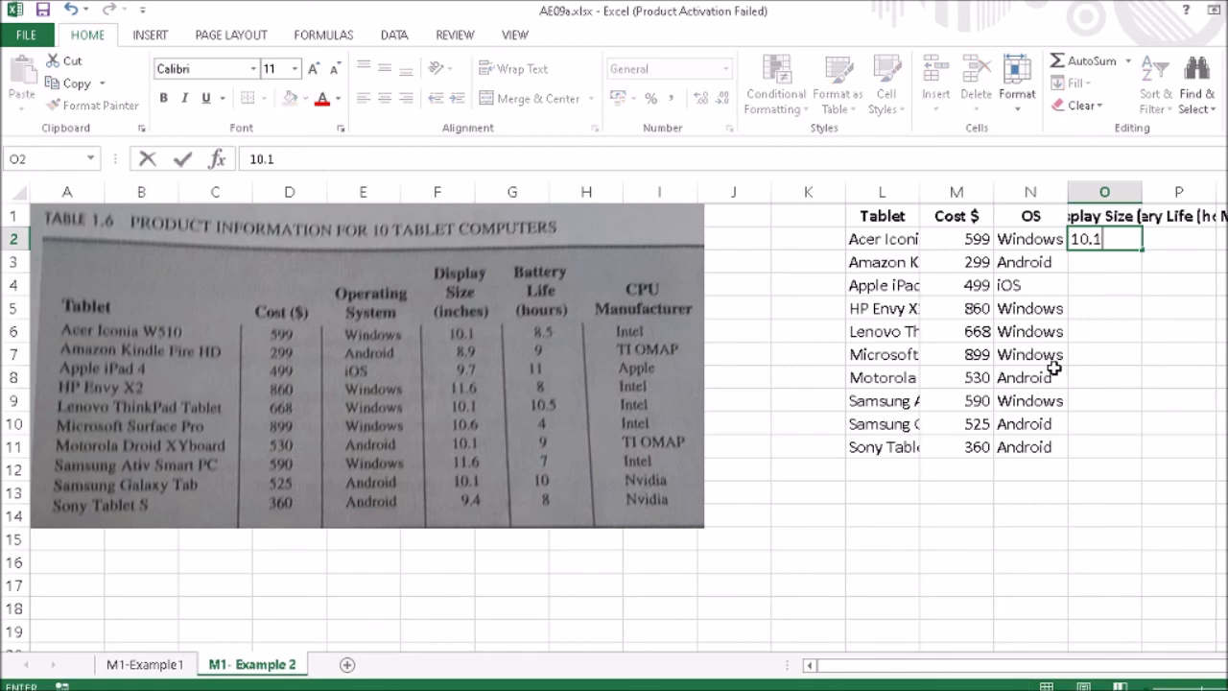
key(Return)
text(8.9)
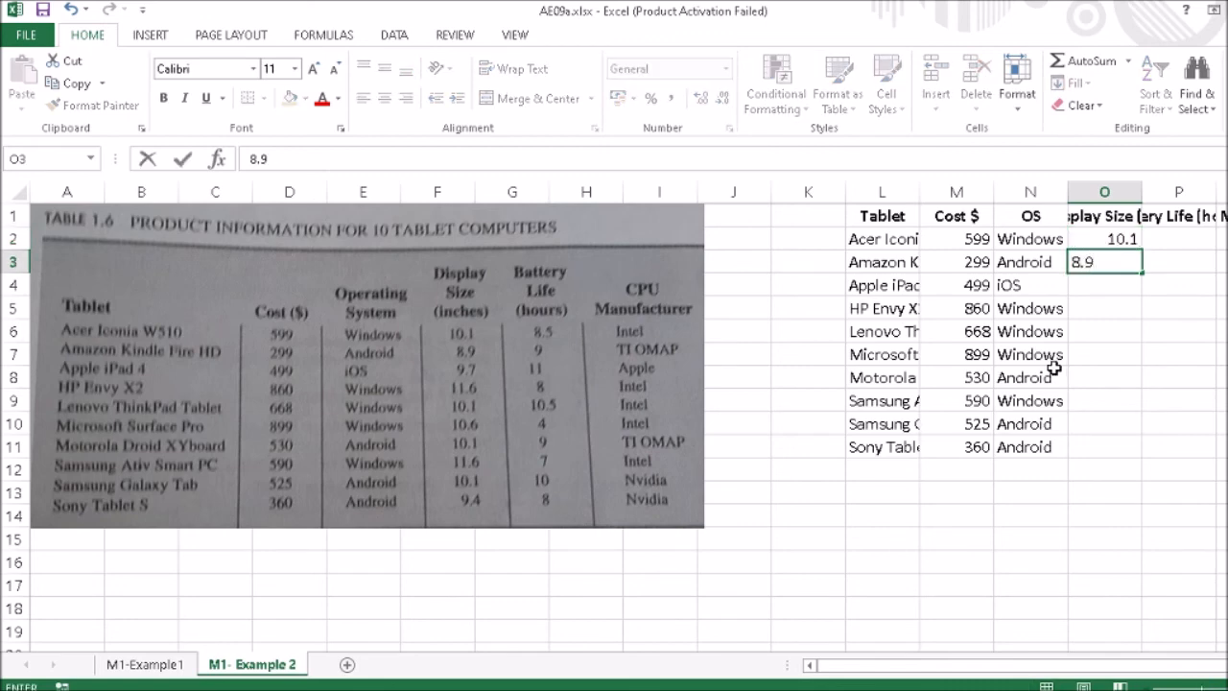
key(Return)
text(9.7)
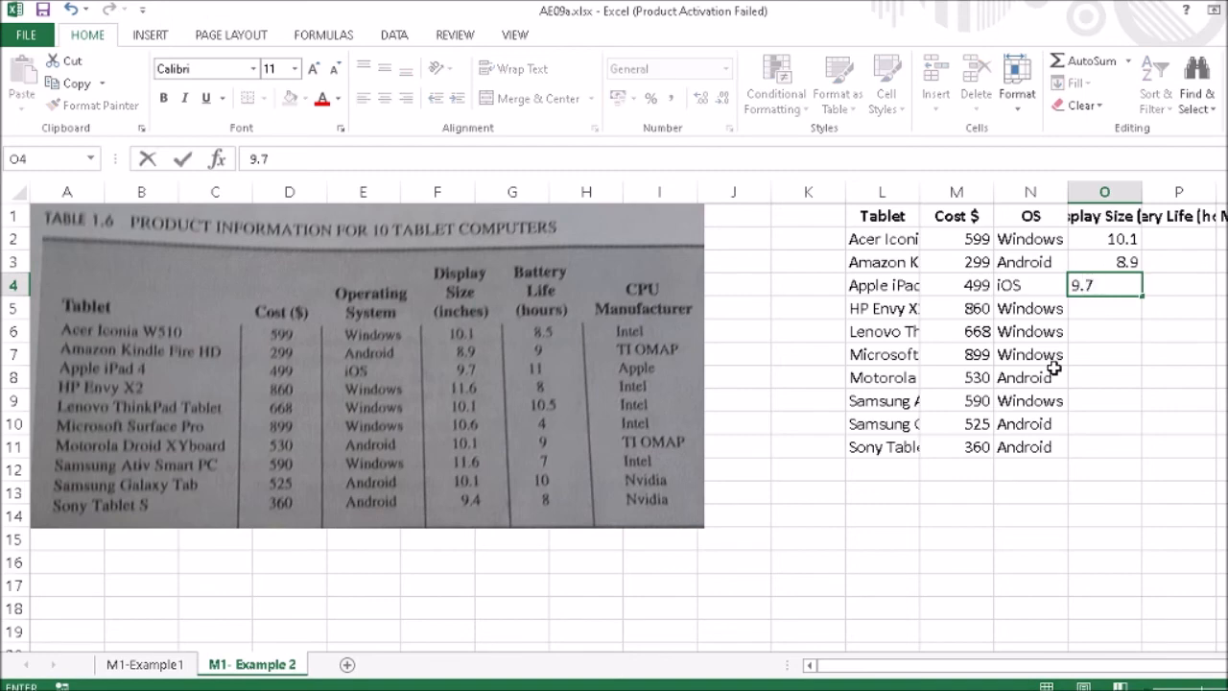
key(Return)
Enter the display sizes 11.6, 10.1, 10.6 and 10.1 in O5:O8 for the HP, Lenovo, Microsoft and Motorola tablets
text(11.6)
key(Return)
text(10.1)
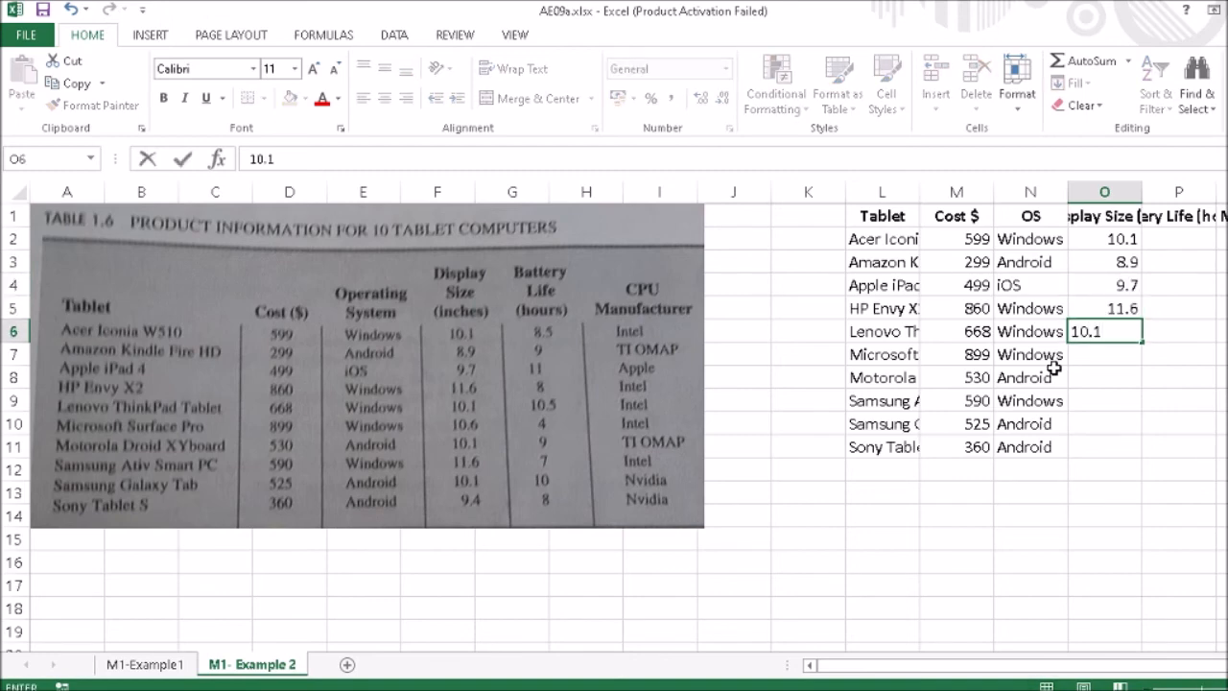
key(Return)
text(10.6)
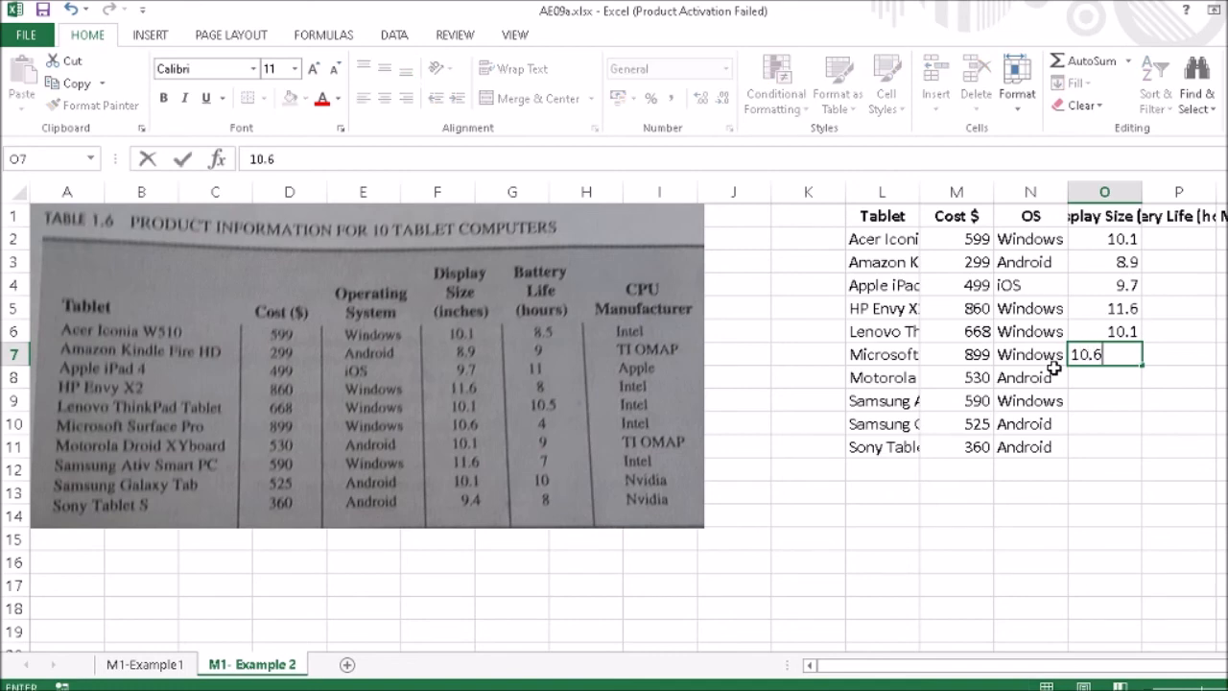
key(Return)
text(10.1)
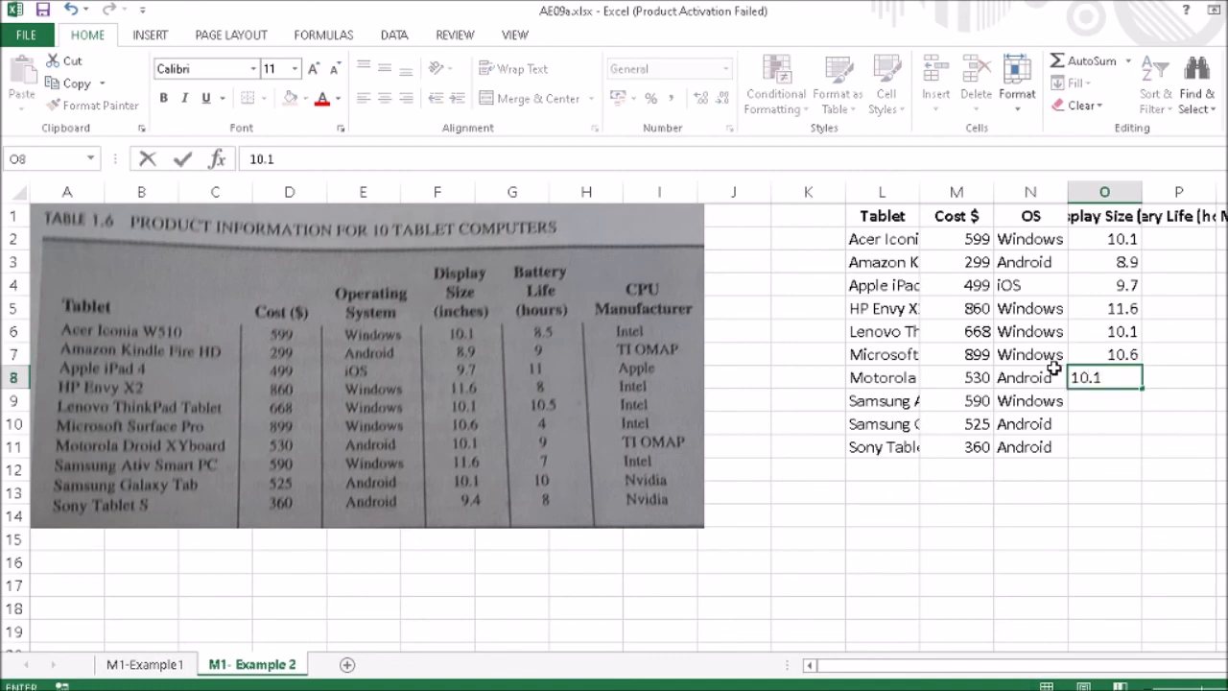
key(Return)
Complete the display size column with 11.6, 10.1 and 9.4 in O9:O11
text(11.6)
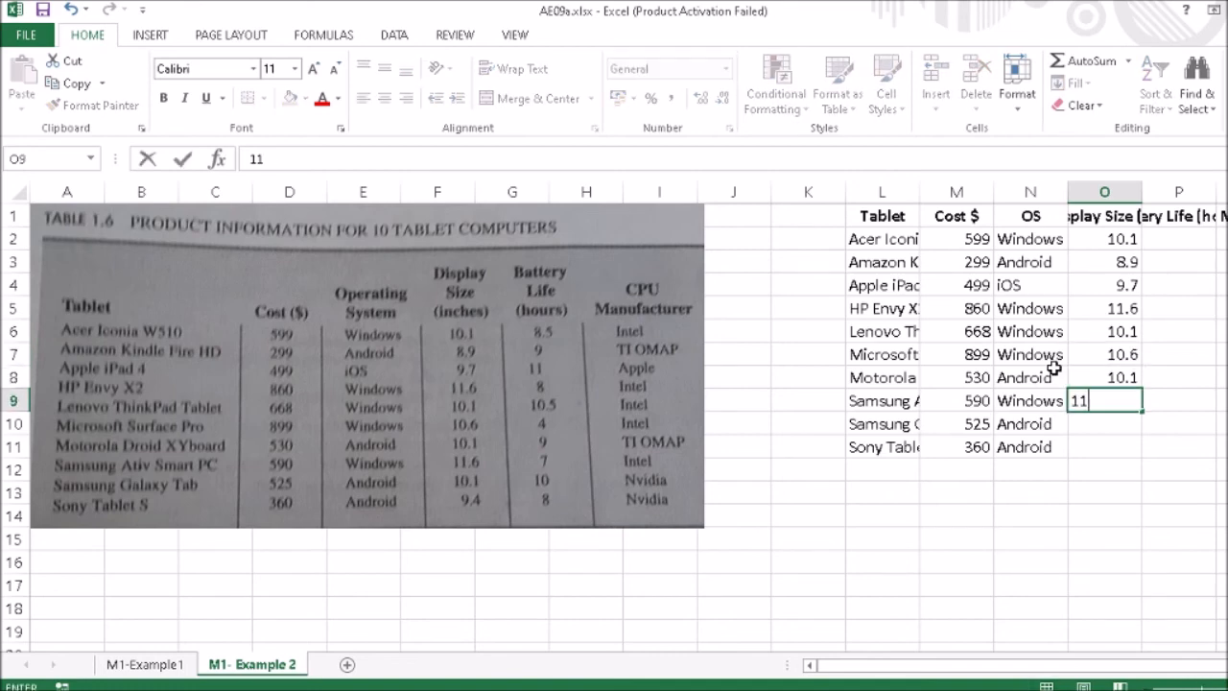
key(Return)
text(10.1)
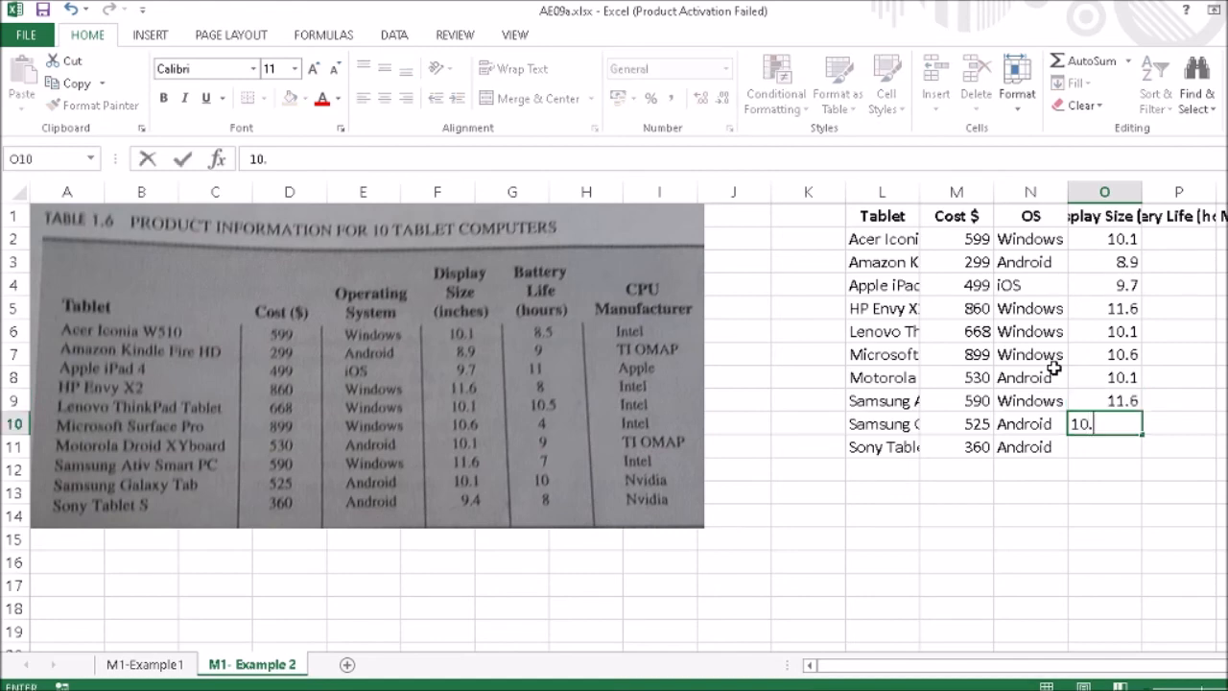
key(Return)
text(9.4)
key(Return)
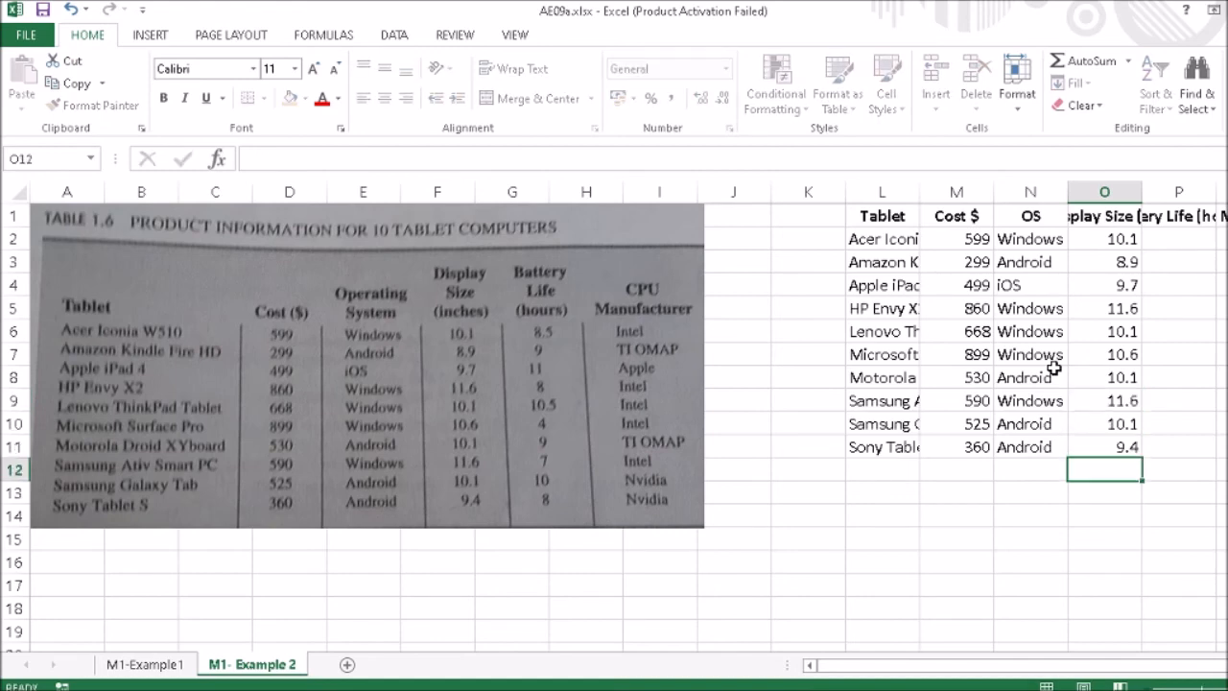
Enter the battery lives 8.5, 9, 11 and 8 in P2:P5 for the Acer, Amazon, Apple and HP tablets
click(1184, 239)
text(8.5)
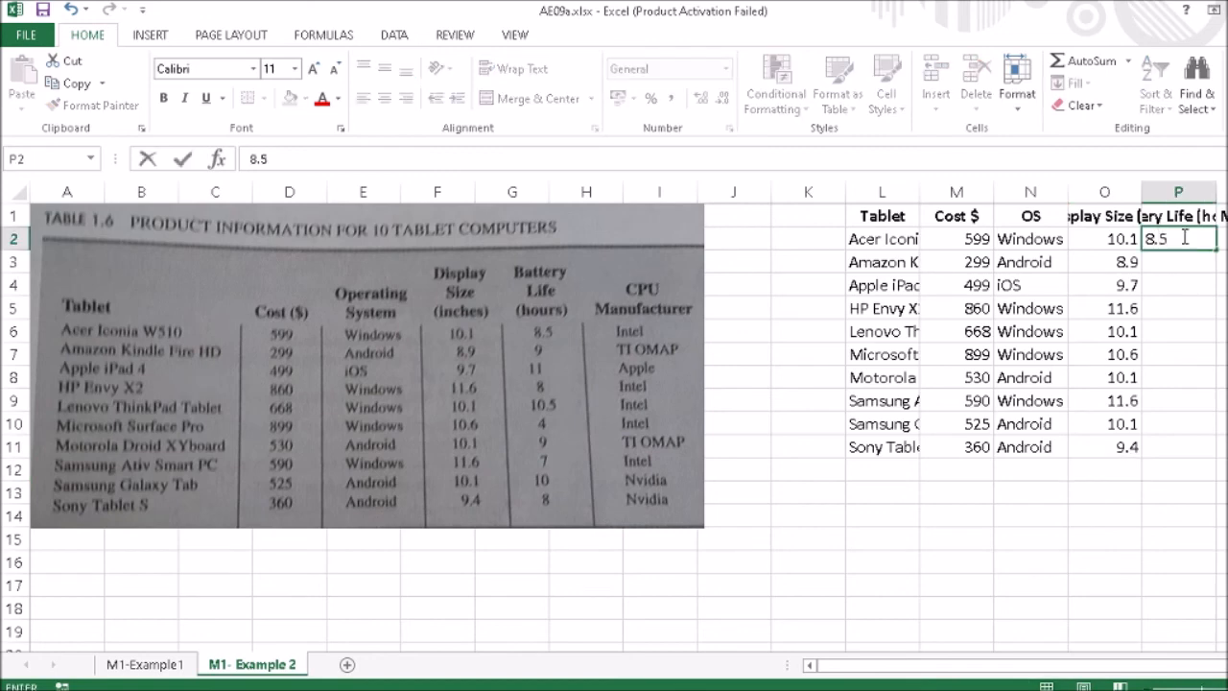
key(Return)
text(9)
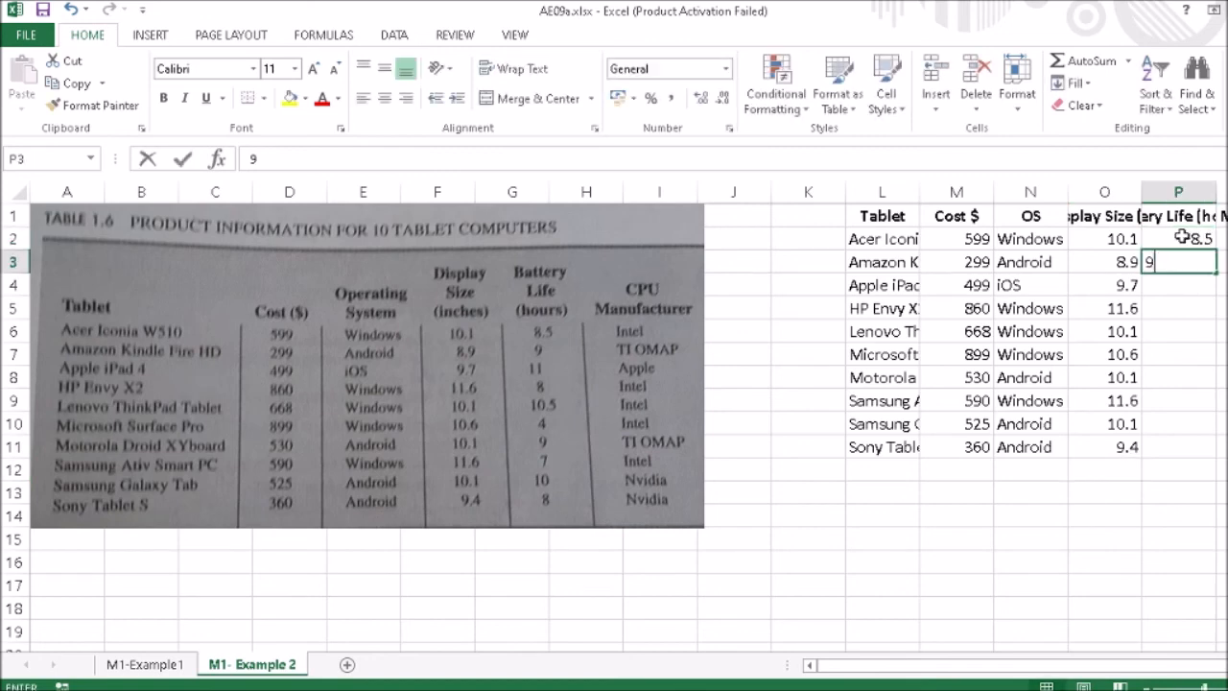
key(Return)
text(11)
key(Return)
text(8)
key(ctrl+Return)
key(Return)
Enter the battery lives 10.5, 4 and 9 in P6:P8 for the Lenovo, Microsoft and Motorola tablets
text(10.5)
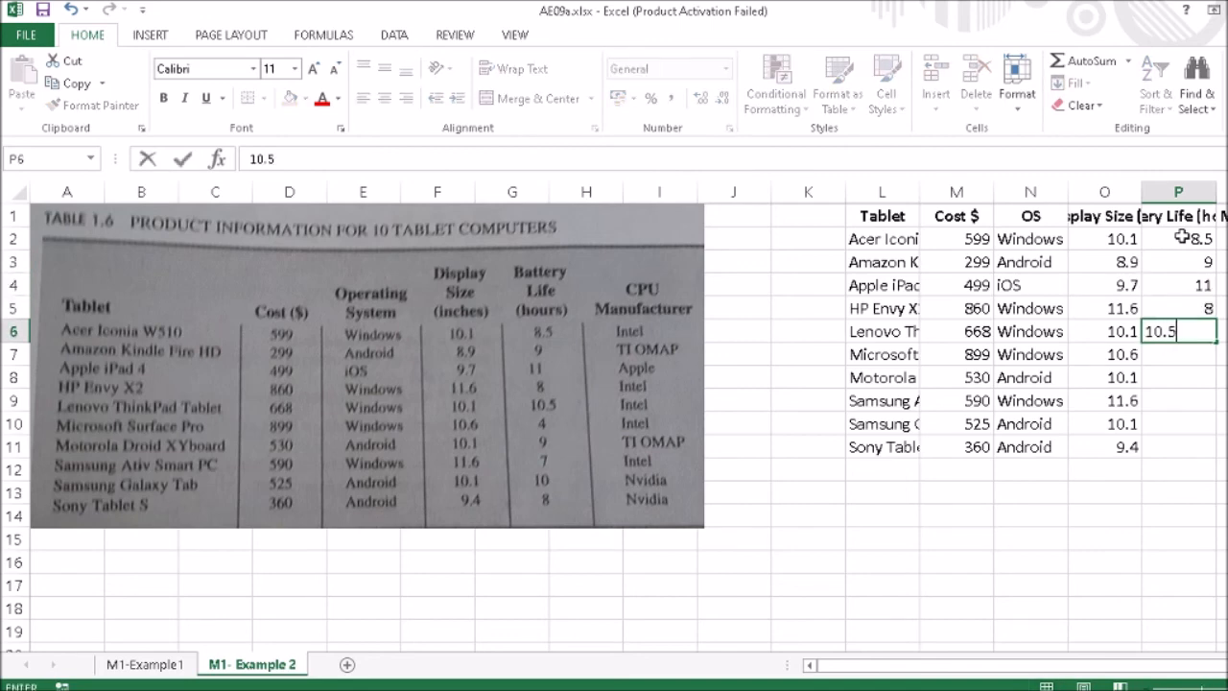
key(Return)
text(4)
key(Return)
text(9)
key(Return)
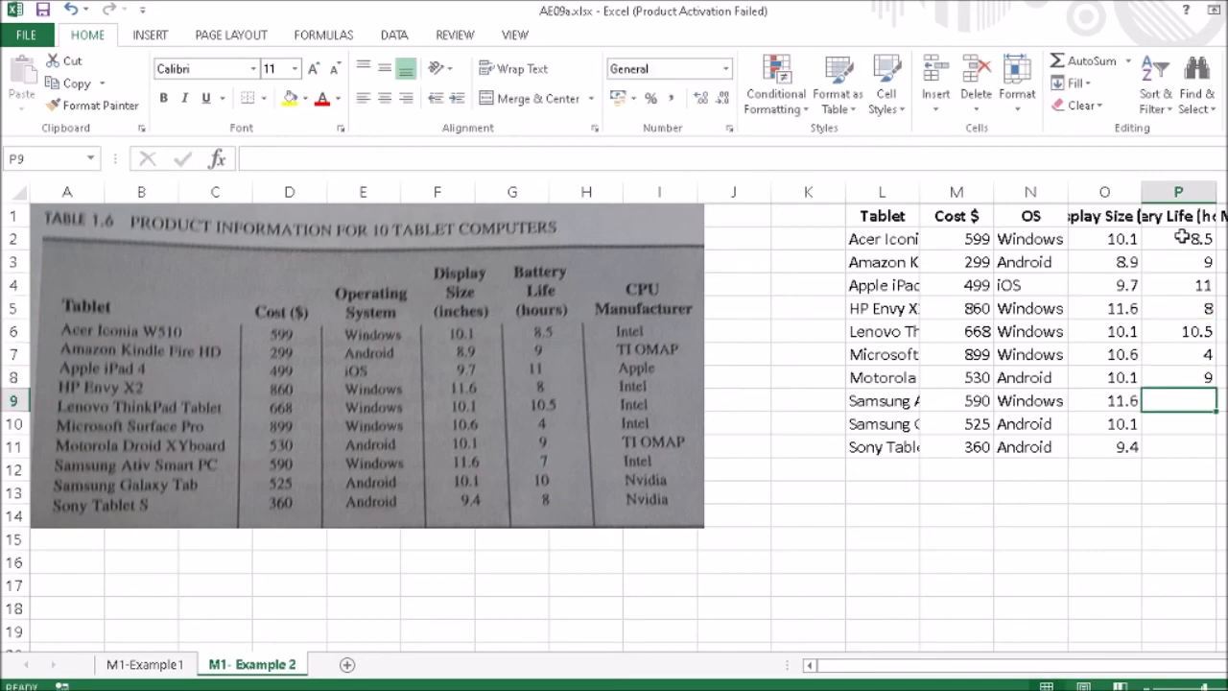
Complete the battery life column with 7, 10 and 8 in P9:P11
text(7)
key(Return)
text(10)
key(Return)
text(8)
key(Return)
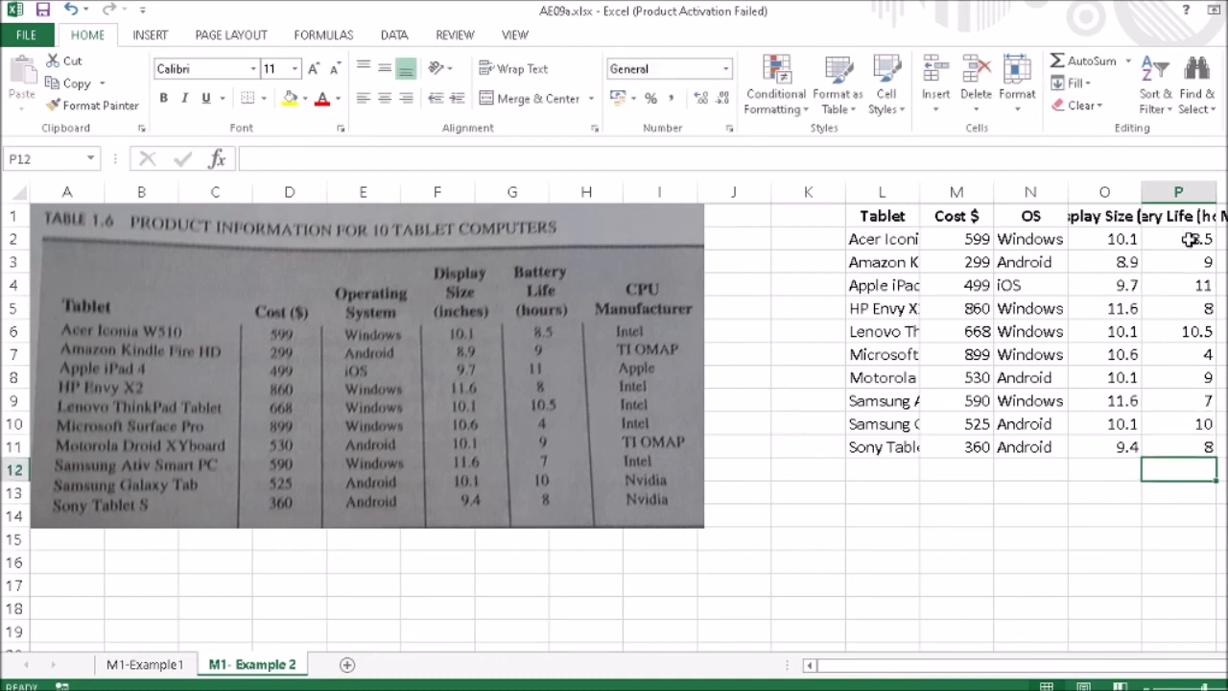
Enter the CPU manufacturers Intel, TI OMAP and Apple in Q2:Q4 for the first three tablets
click(1223, 239)
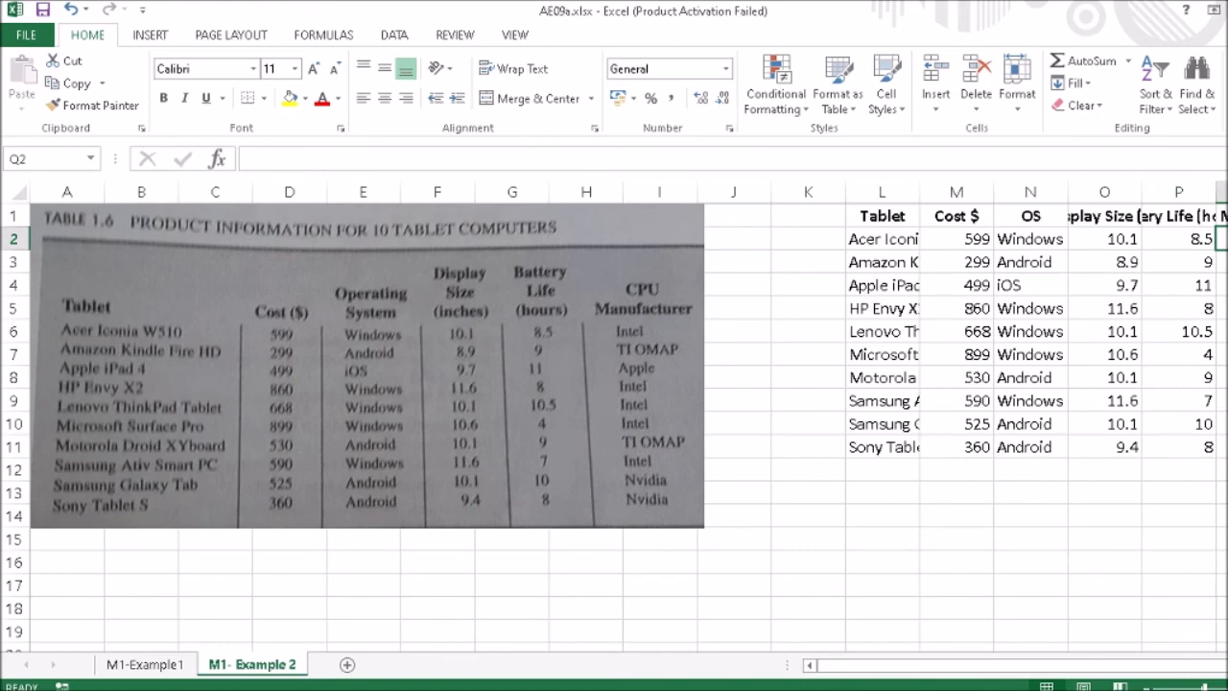
text(In)
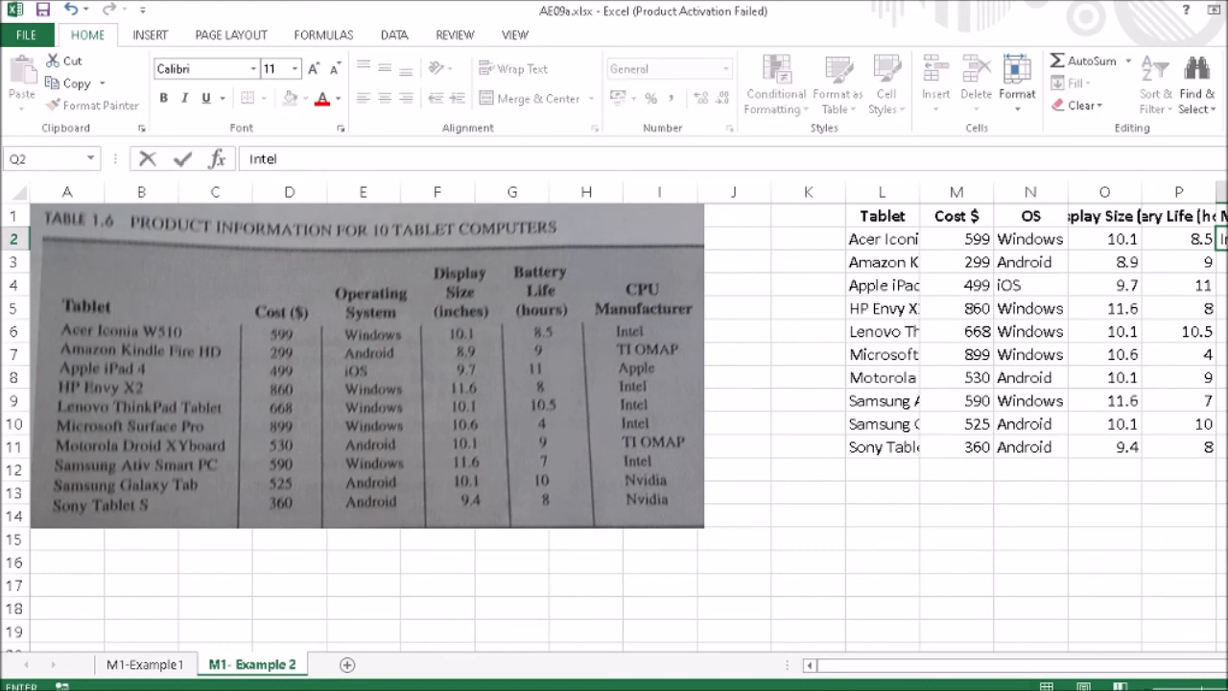
text(tel)
key(Return)
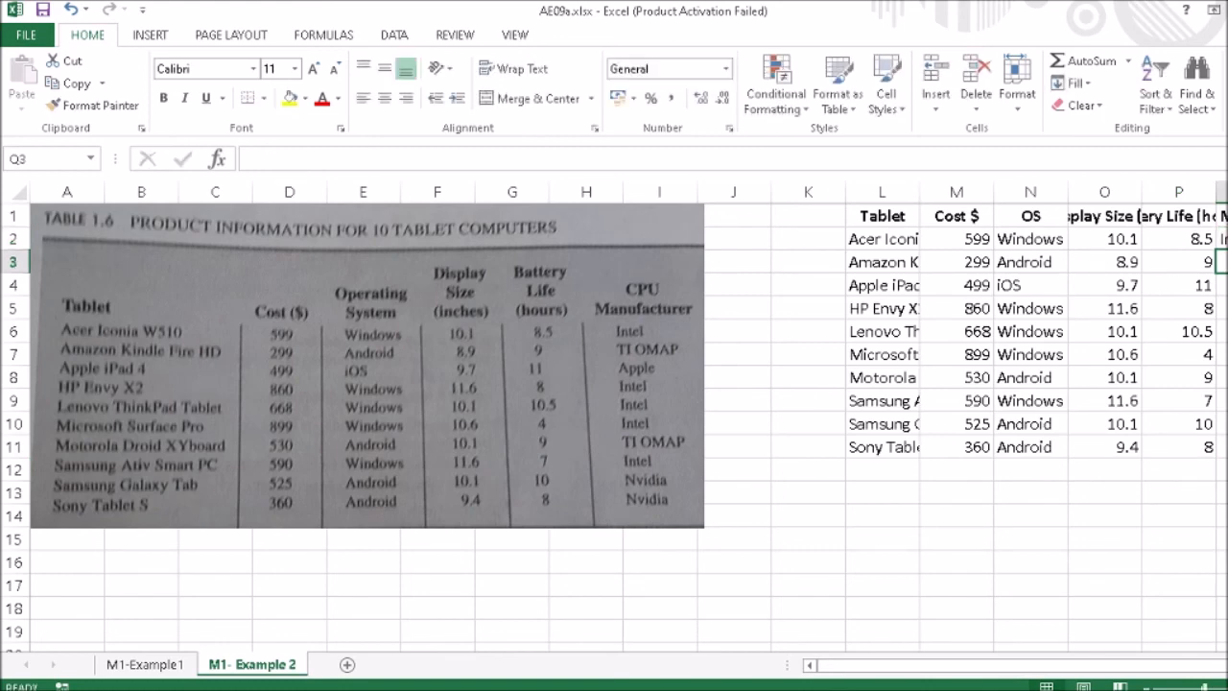
text(TI)
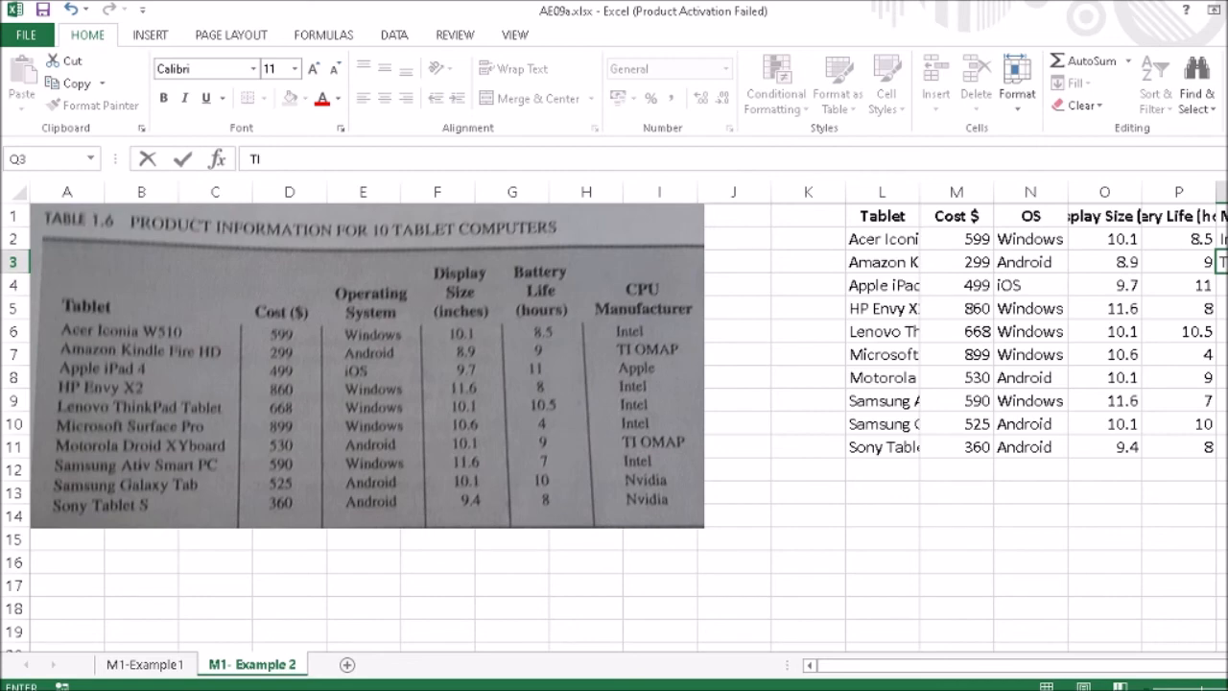
text( OMAP)
key(Return)
text(Apple)
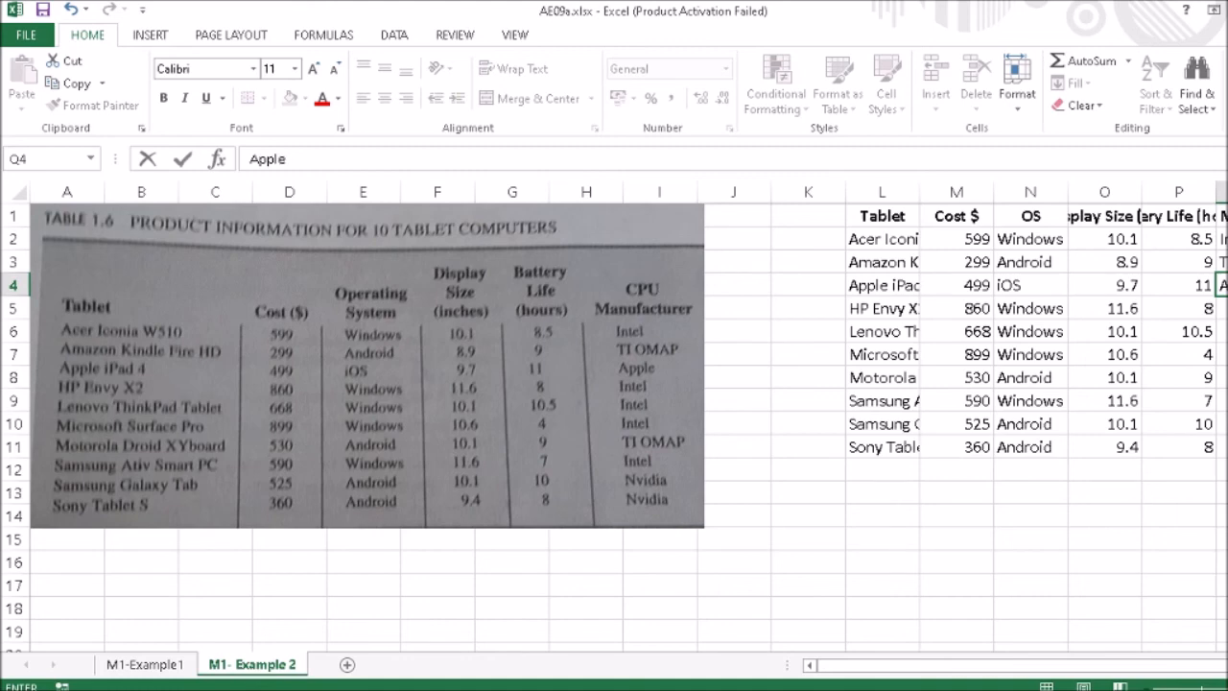
key(Return)
Enter Intel as the CPU manufacturer in Q5:Q7 for the HP, Lenovo and Microsoft tablets
text(intel)
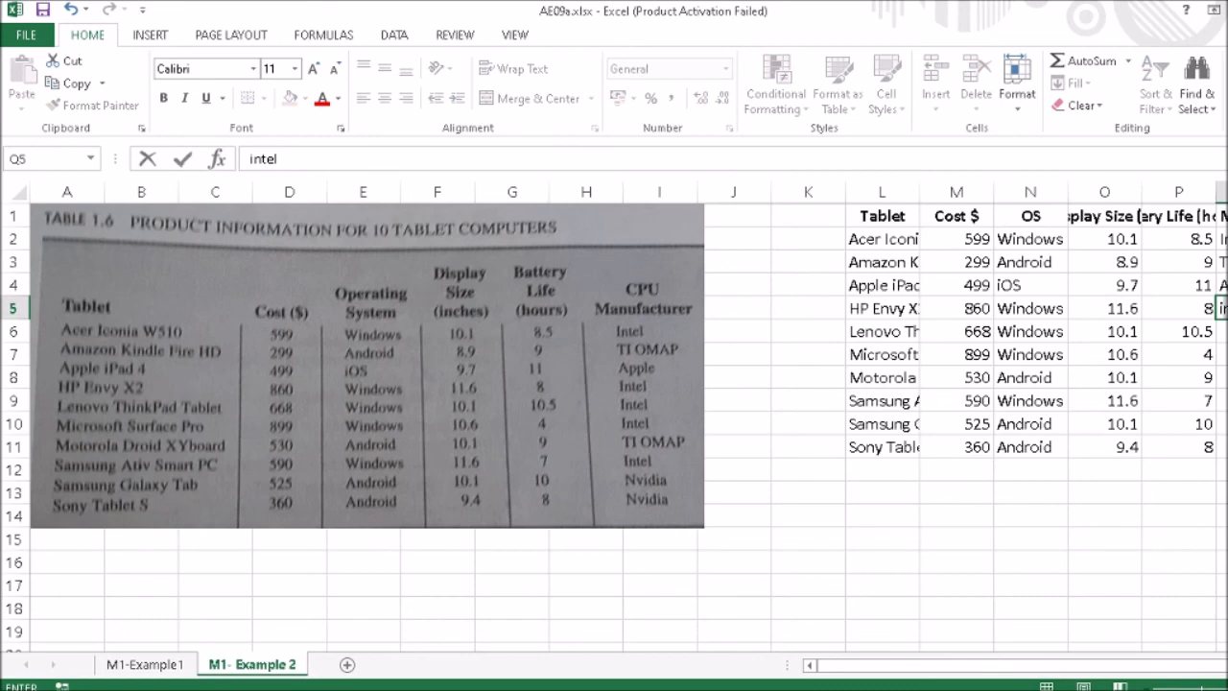
text(i)
key(BackSpace)
text(ntel)
key(Return)
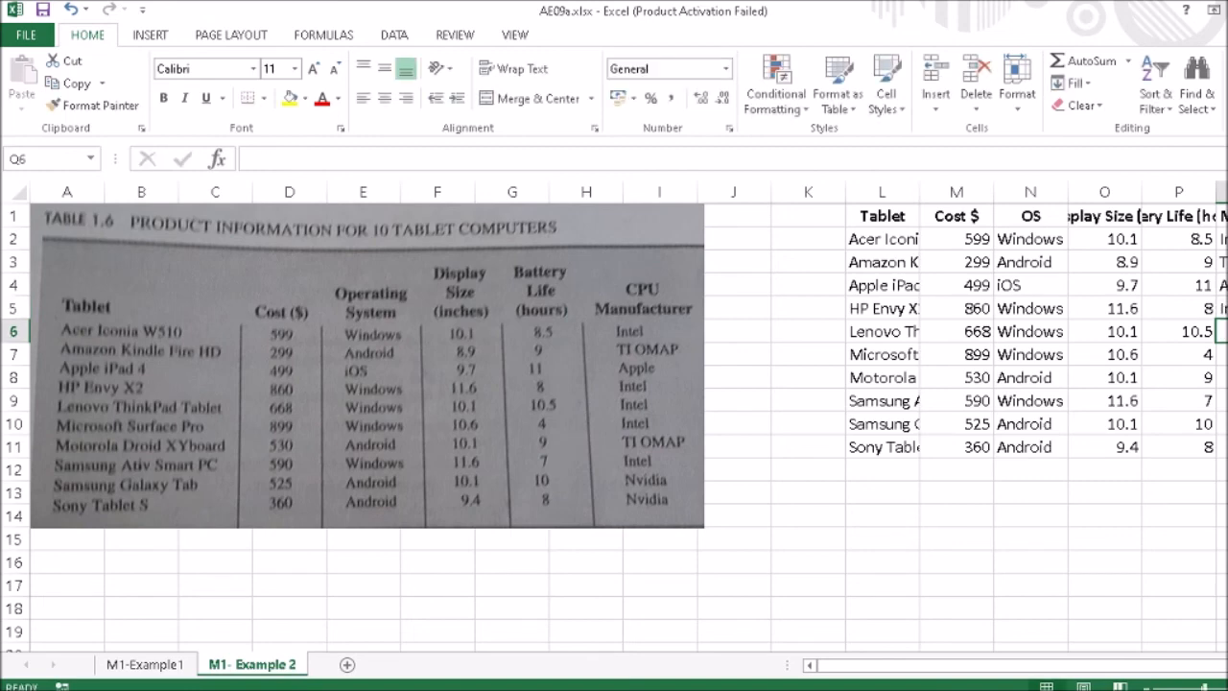
text(intel)
key(Return)
text(intel)
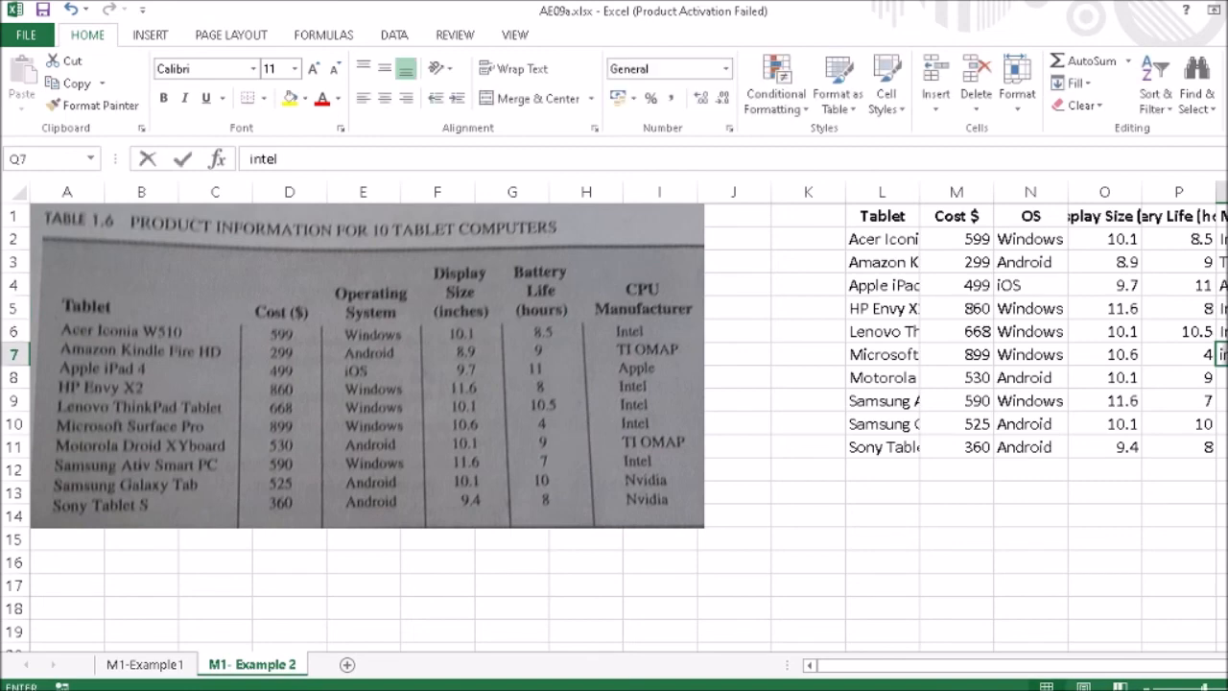
key(Return)
Enter TI OMAP in Q8 and Nvidia in Q9 and Q10 as the CPU manufacturers
text(TI OMAP)
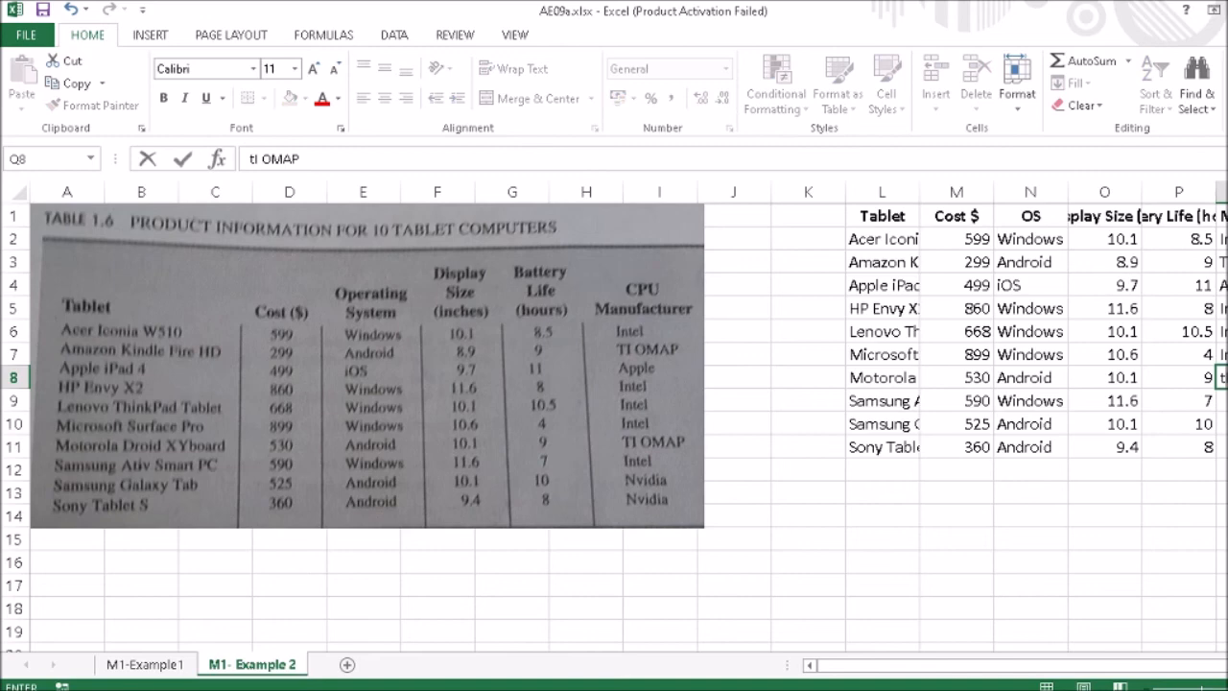
key(Return)
text(Nv)
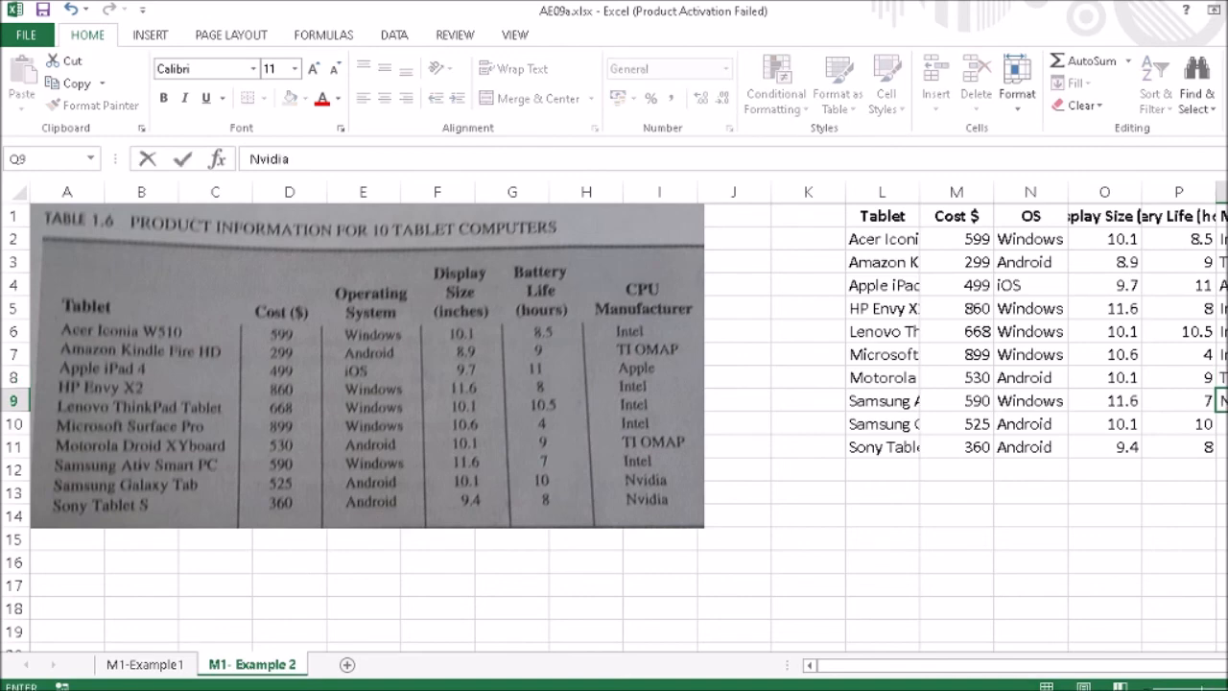
text(idia)
key(Return)
text(Nvidia)
key(Return)
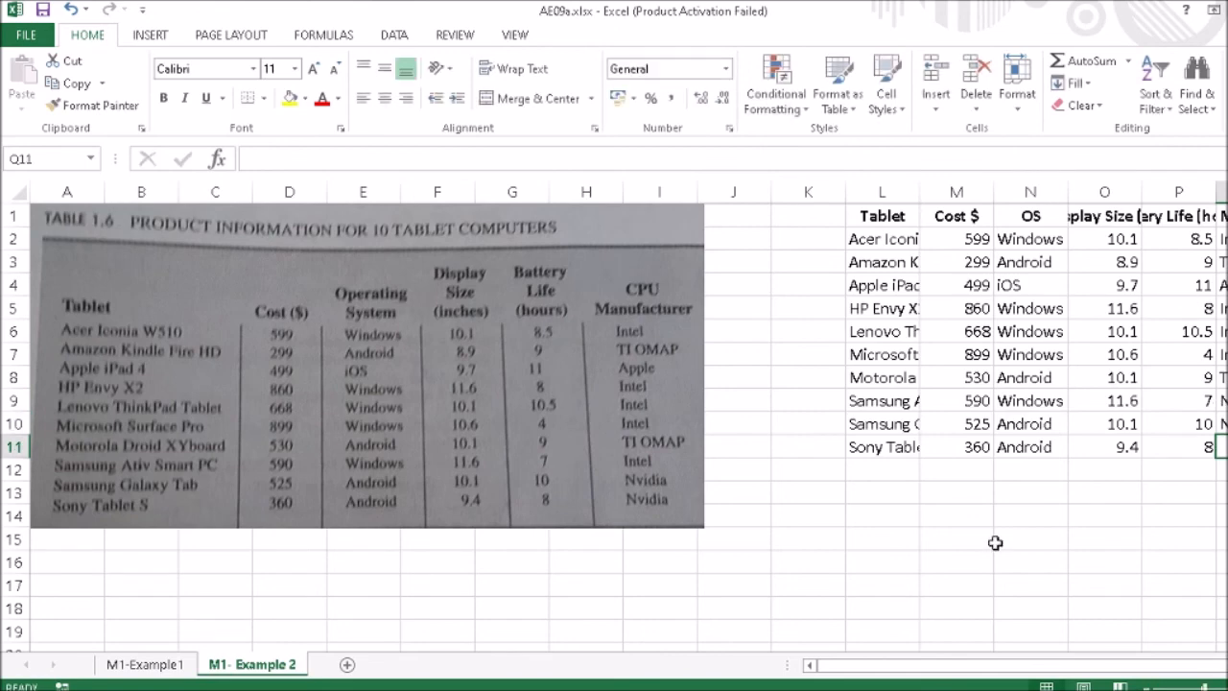
Widen column L so the full tablet names fit
scroll(1023, 508, right, 6)
drag(1103, 667, 914, 675)
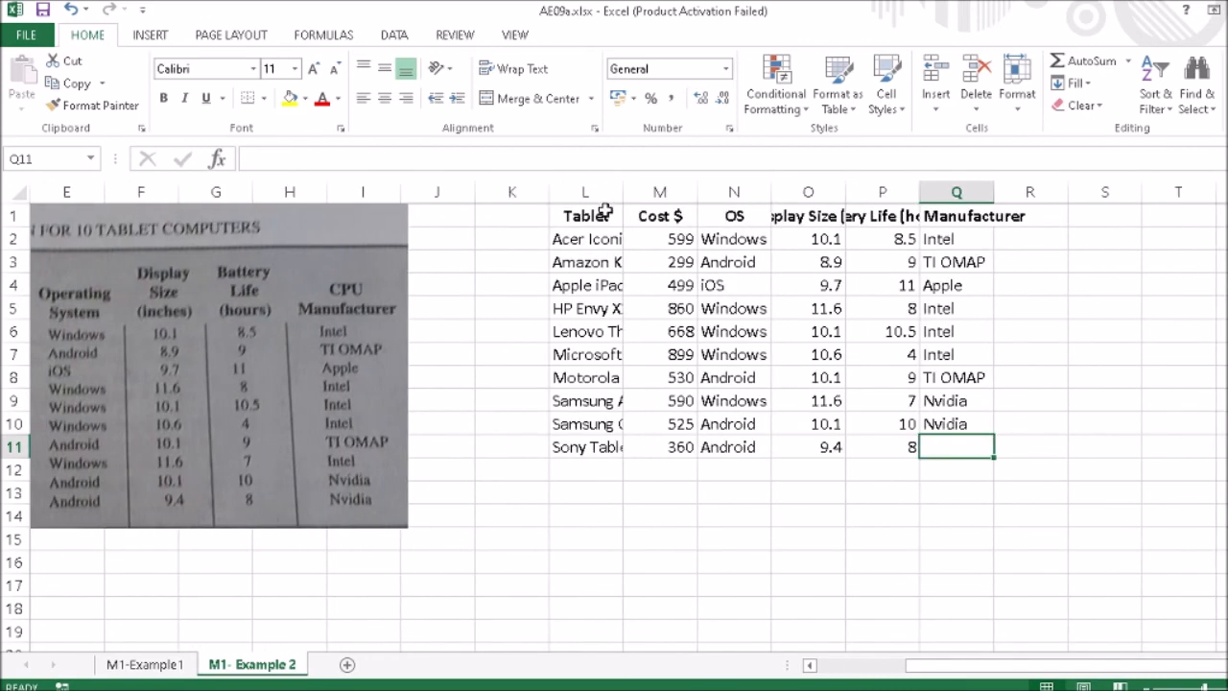
drag(621, 192, 735, 195)
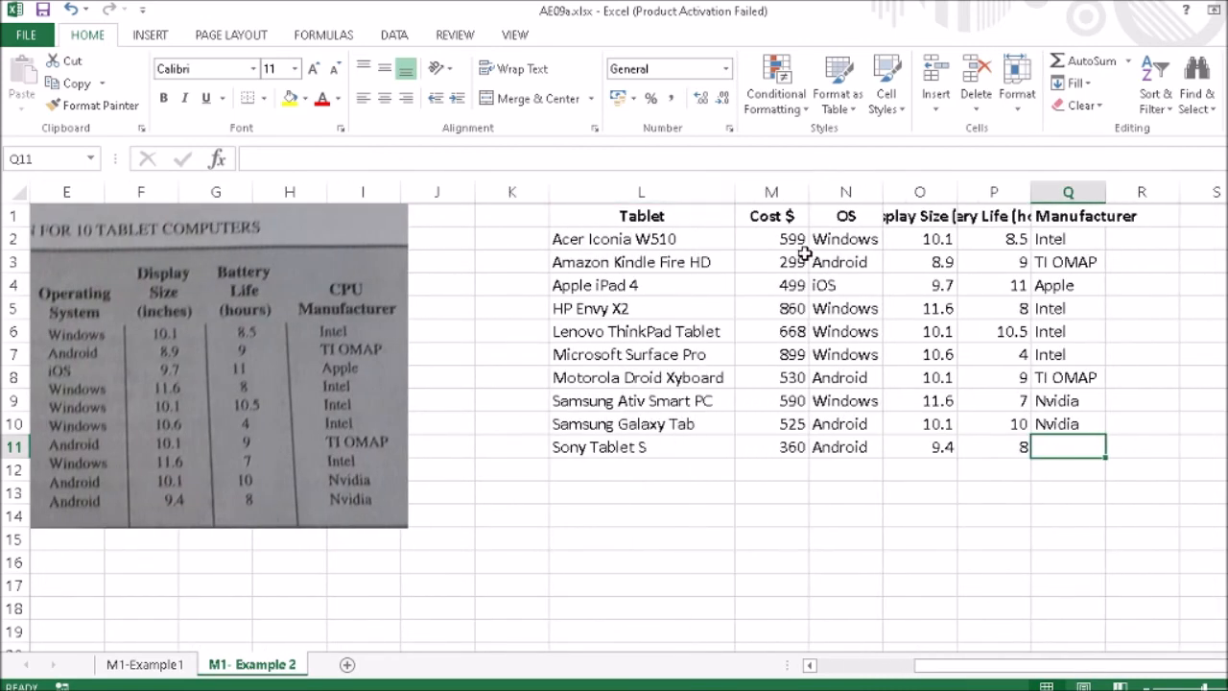
Try wrapping the text of the operating systems in N2:N11, and undo it
drag(1066, 241, 1068, 334)
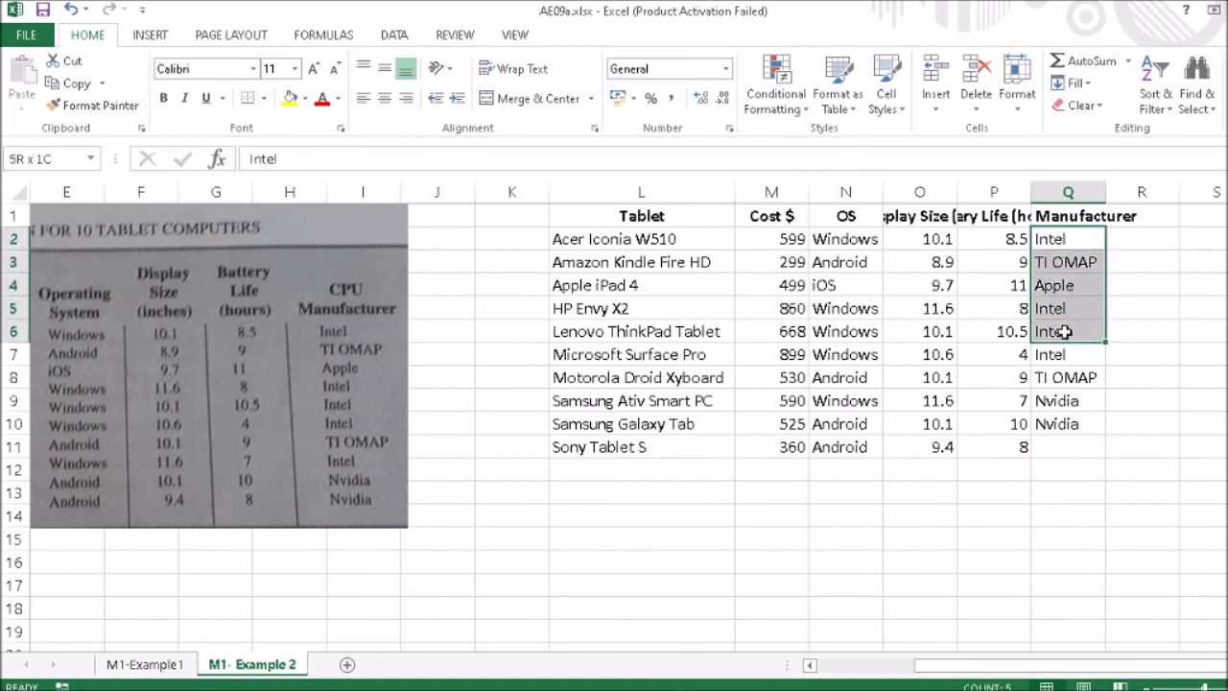
drag(823, 239, 881, 451)
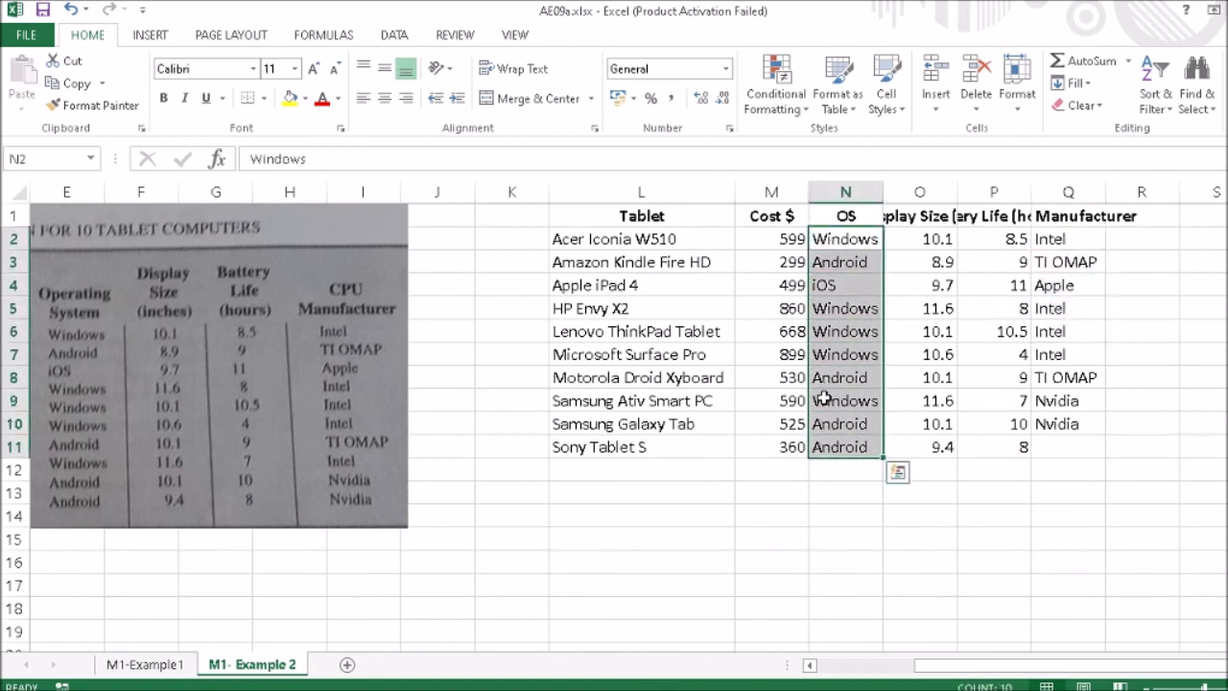
click(514, 69)
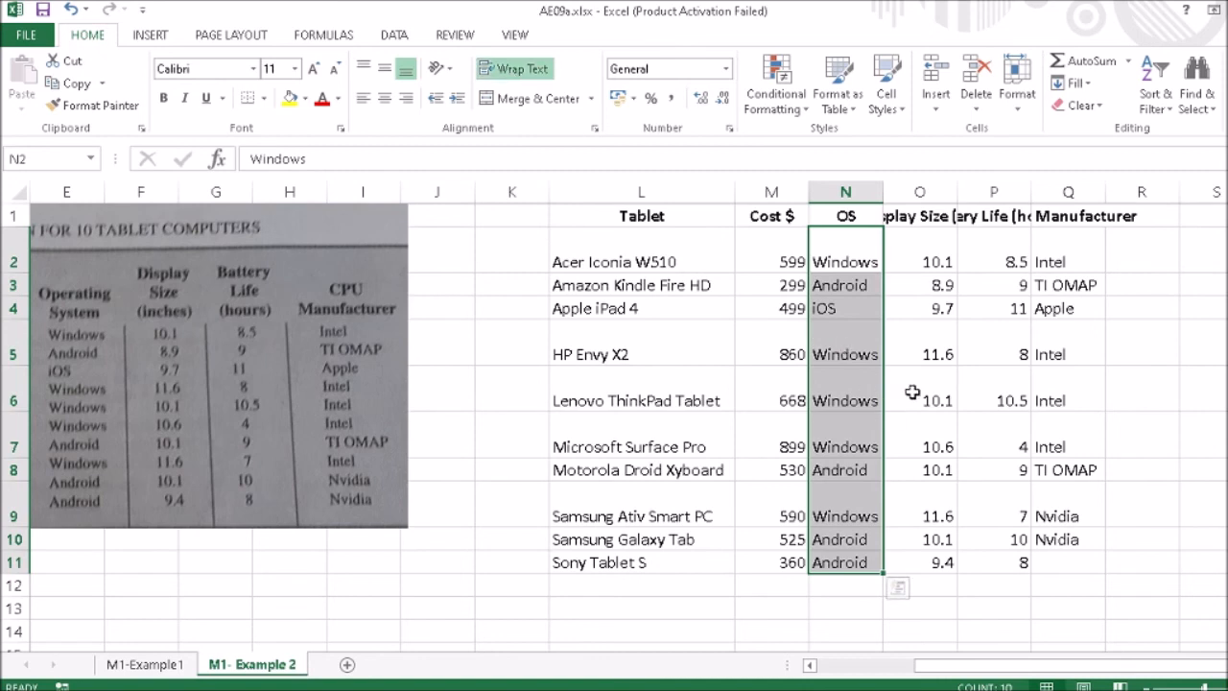
key(ctrl+z)
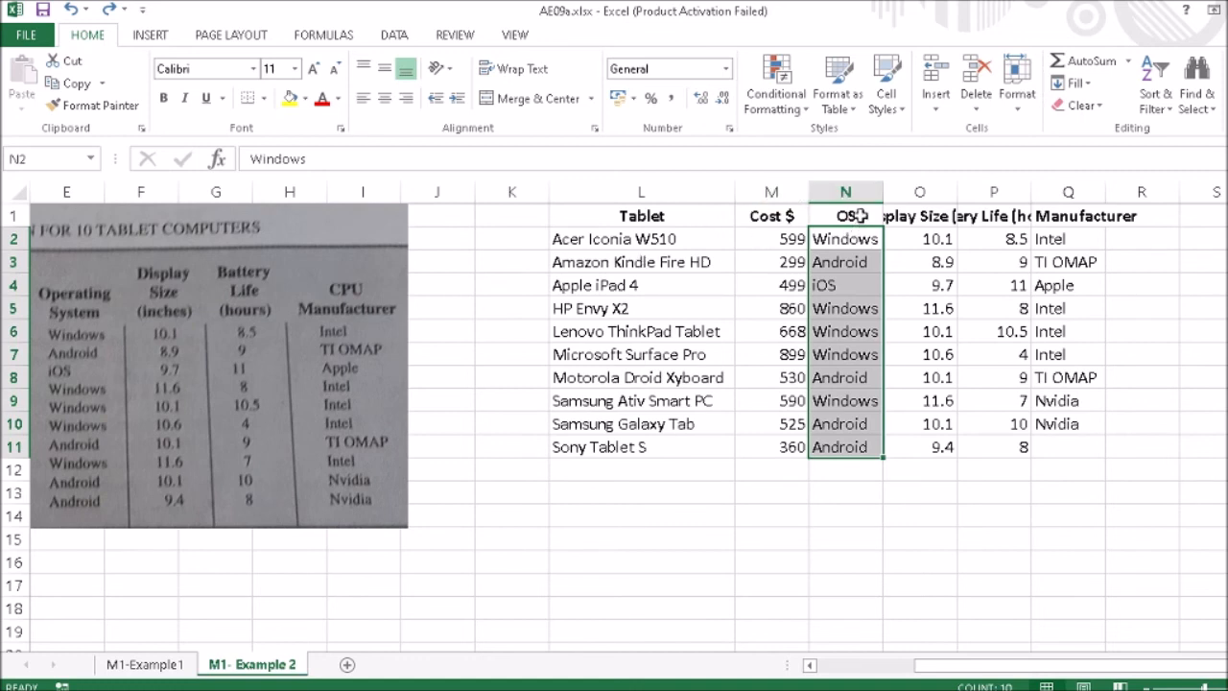
Widen columns N and O and wrap the text of the headings in L1:Q1
drag(881, 193, 903, 192)
drag(977, 193, 1001, 195)
drag(663, 215, 1142, 223)
click(526, 70)
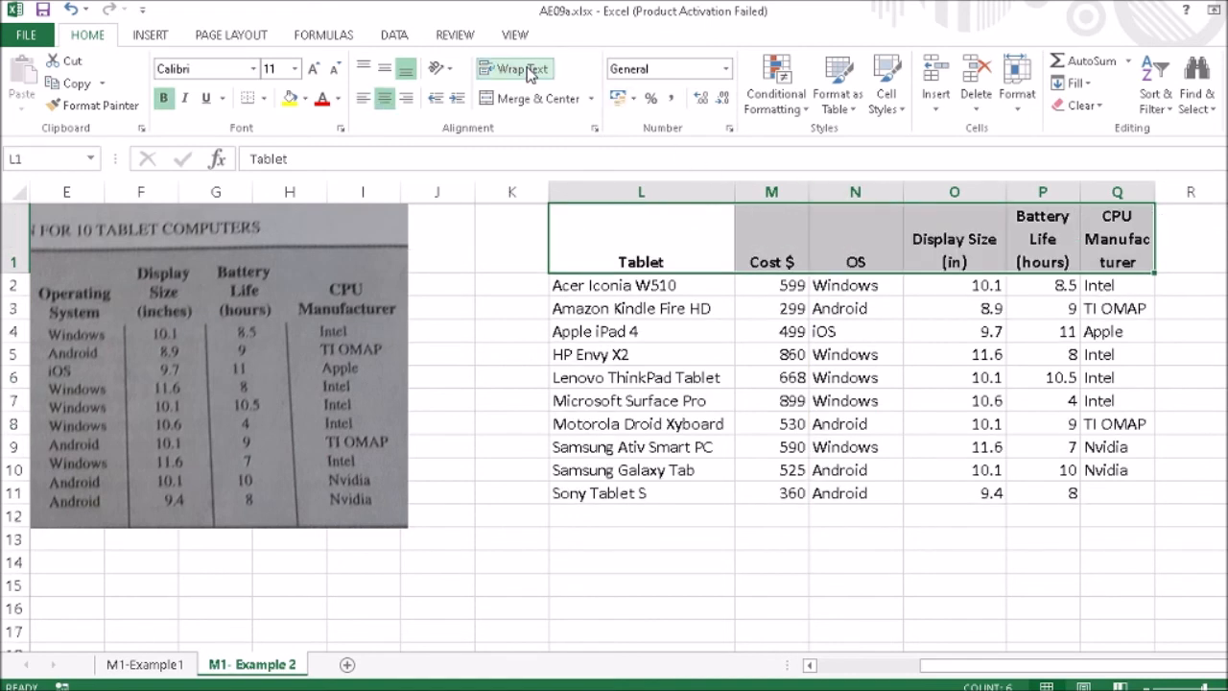
Widen columns P and Q so the Battery Life and CPU Manufacturer headings fit on two lines
click(1041, 240)
drag(1081, 192, 1105, 192)
drag(1180, 201, 1226, 196)
Re-enter the Tablet and Cost $ headings in L1 and M1 unchanged to refit the header row's height
click(945, 230)
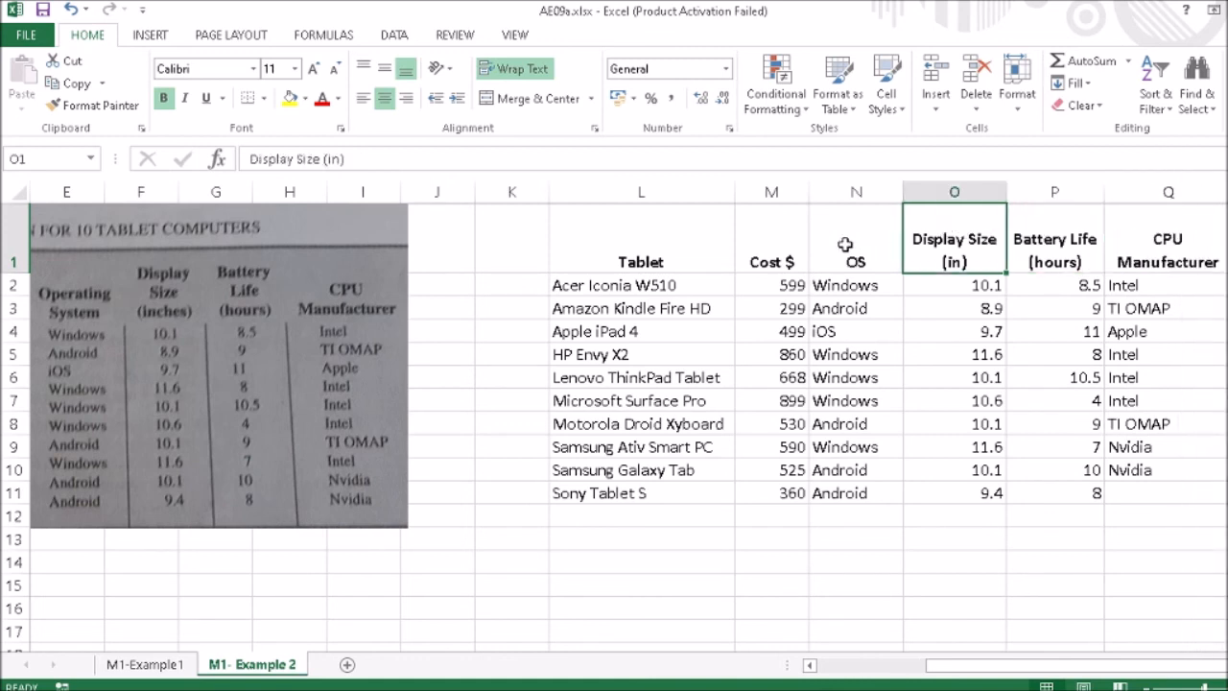
click(684, 237)
click(308, 158)
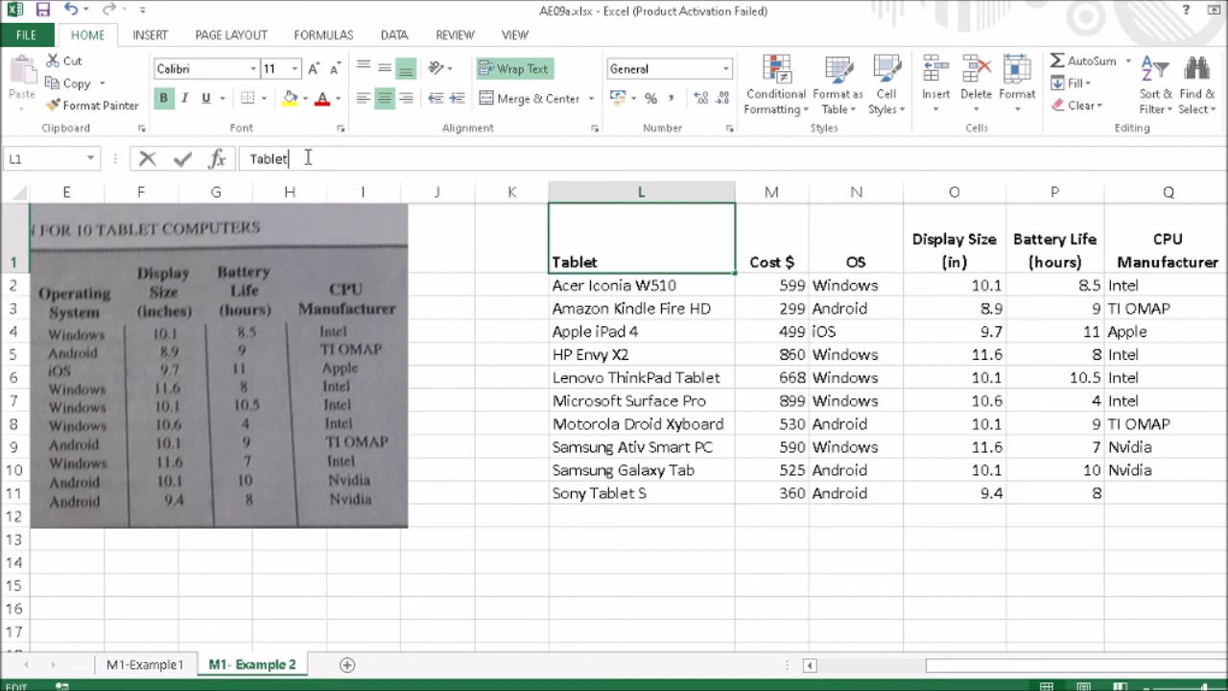
click(765, 240)
click(299, 160)
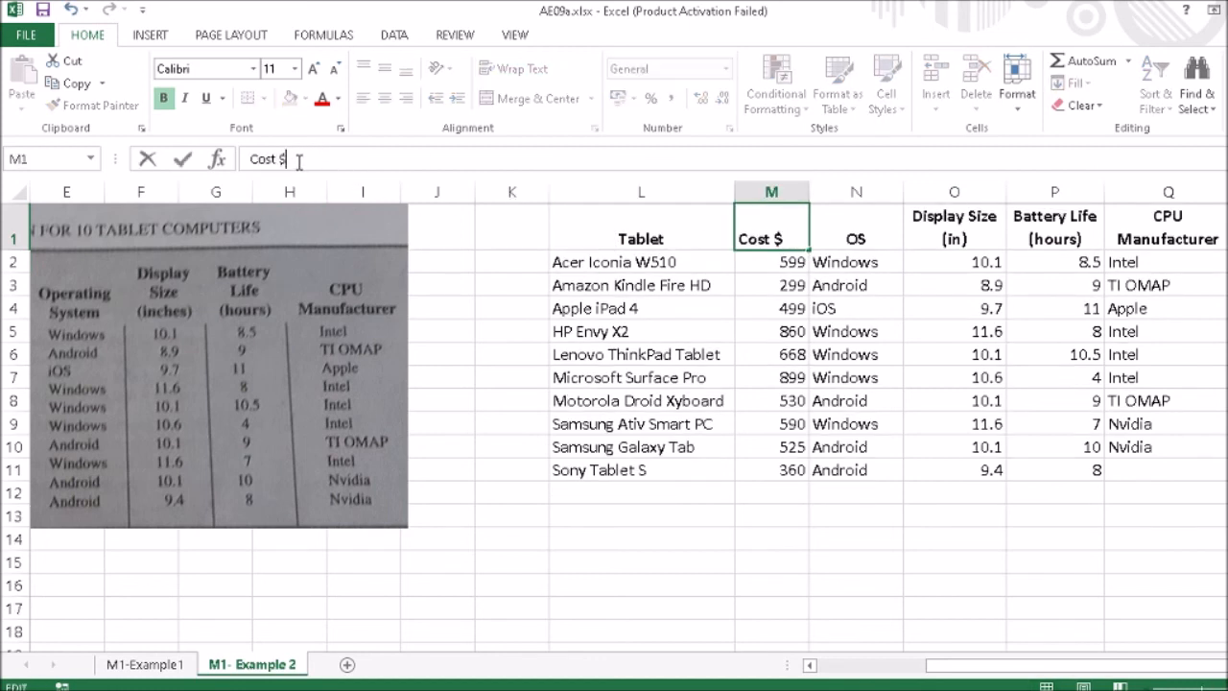
click(667, 261)
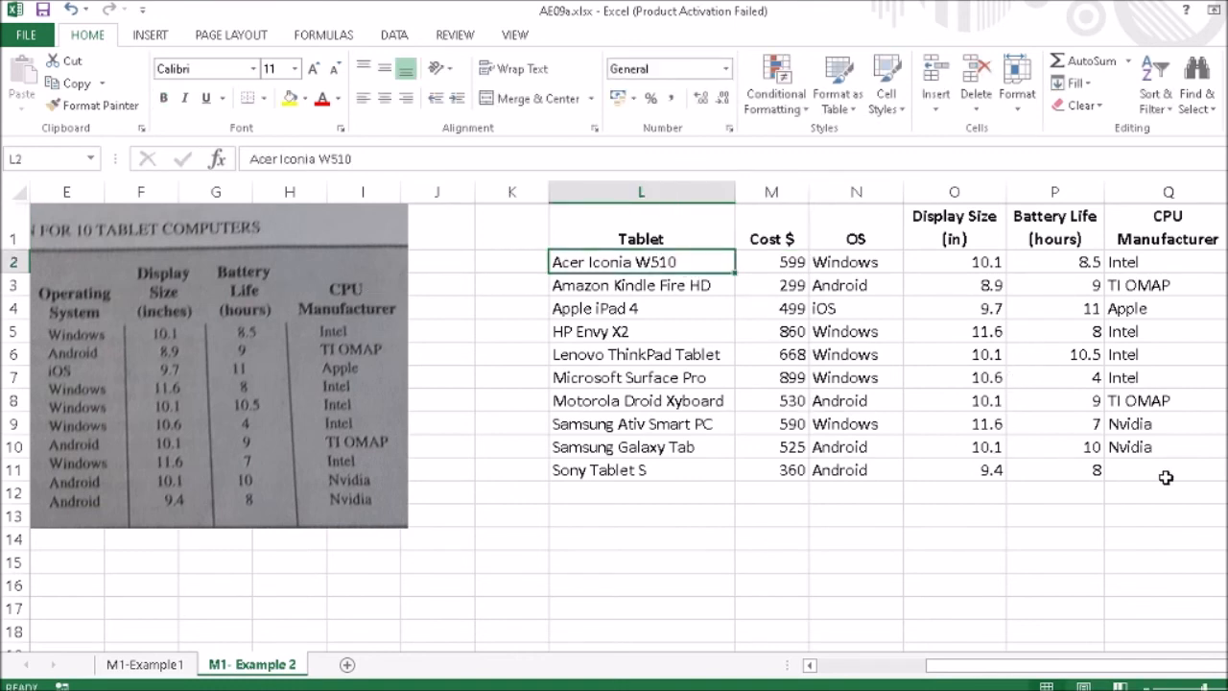
Correct the Samsung Ativ Smart PC's CPU manufacturer in Q9 to Intel and enter Nvidia in Q11 for the Sony Tablet S
drag(1152, 428, 1148, 438)
click(1144, 428)
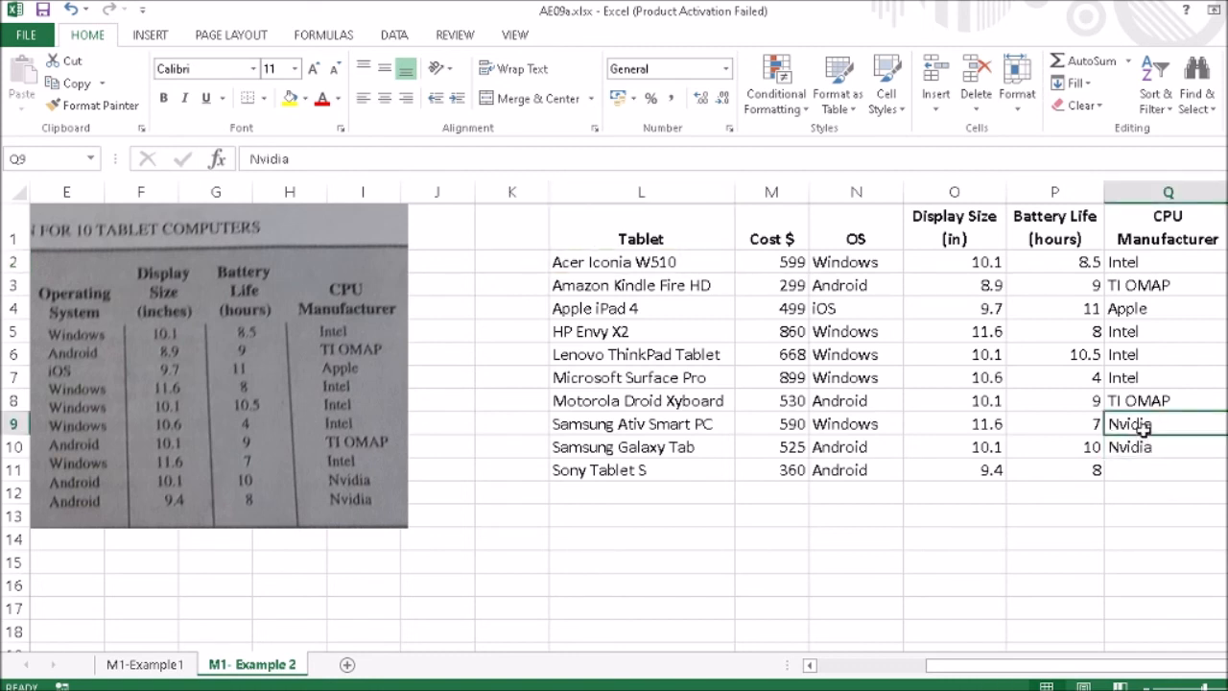
text(intel)
key(Return)
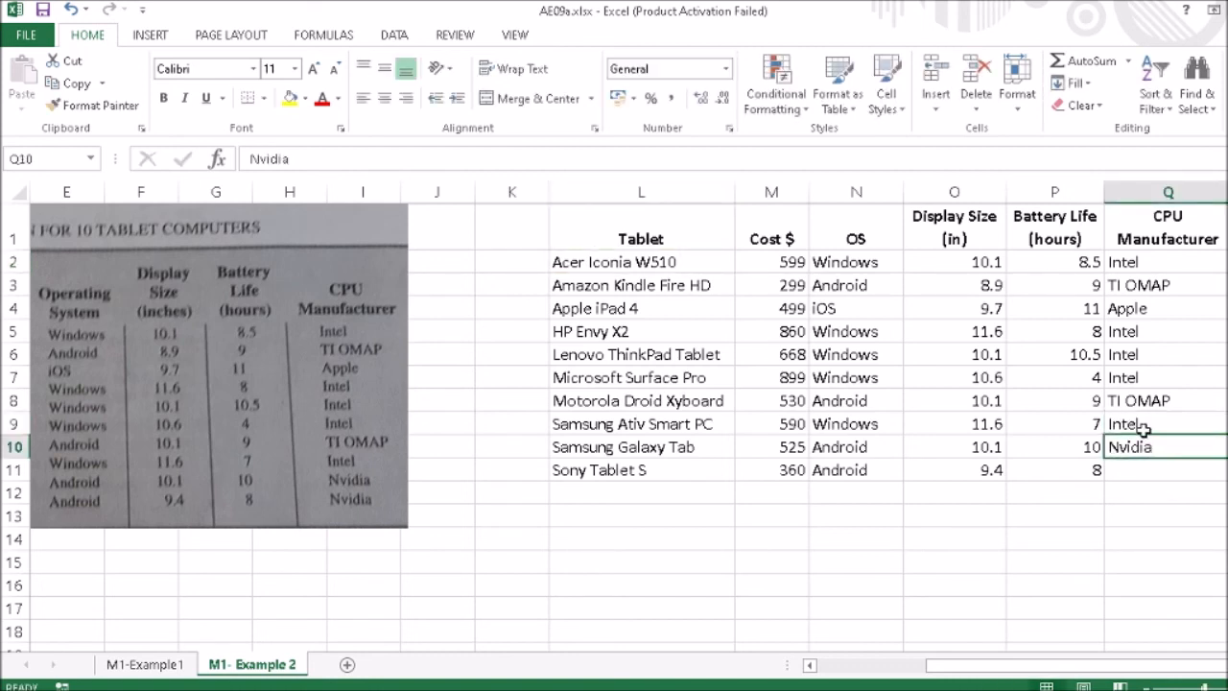
click(1140, 460)
text(n)
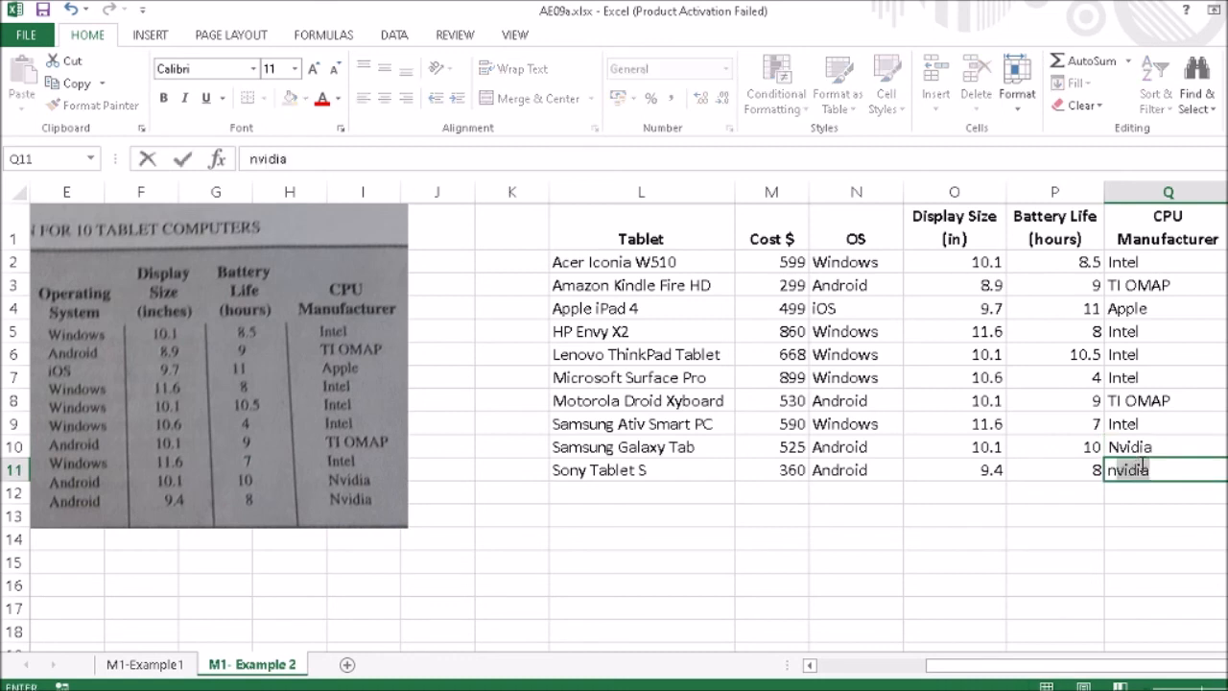
key(Return)
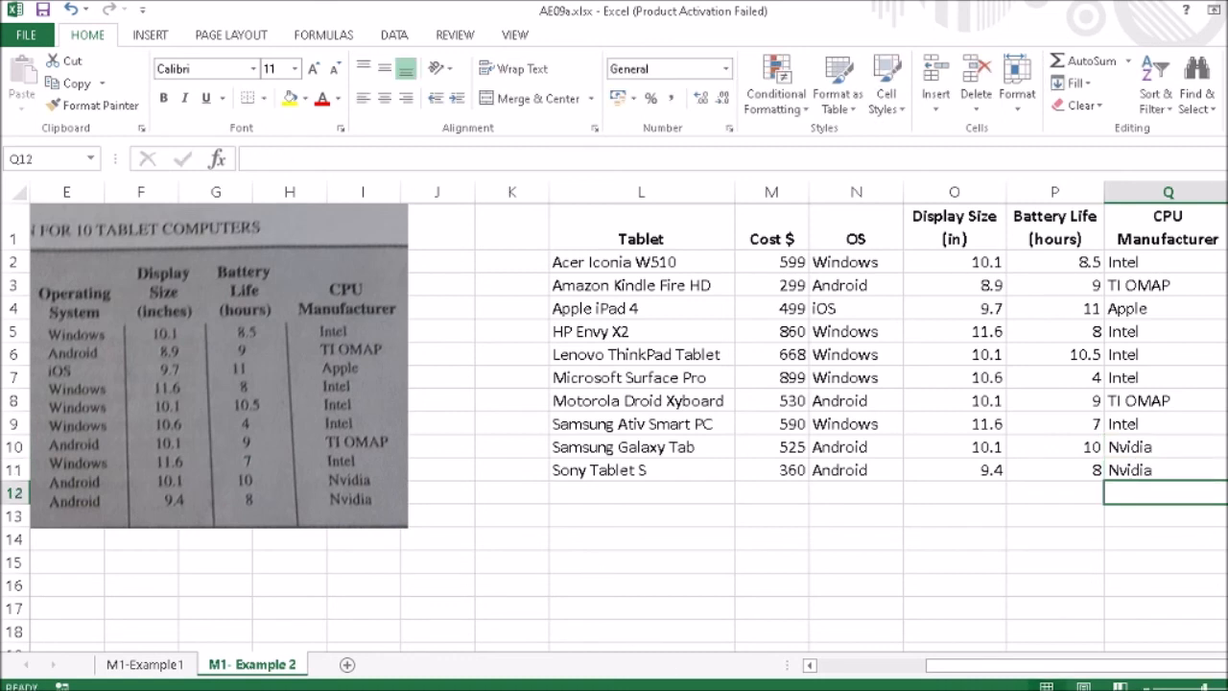
Review the table's headings in L1:Q1 and the tablet names in L2:L11
drag(952, 672, 952, 671)
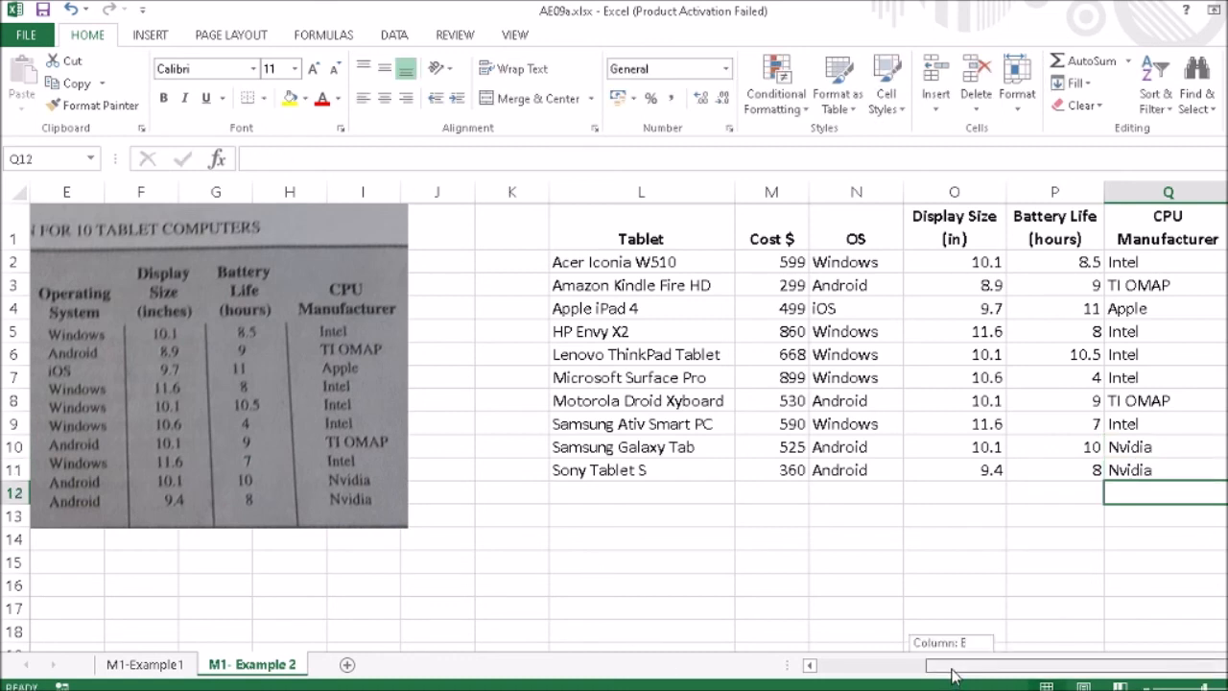
drag(952, 675, 947, 671)
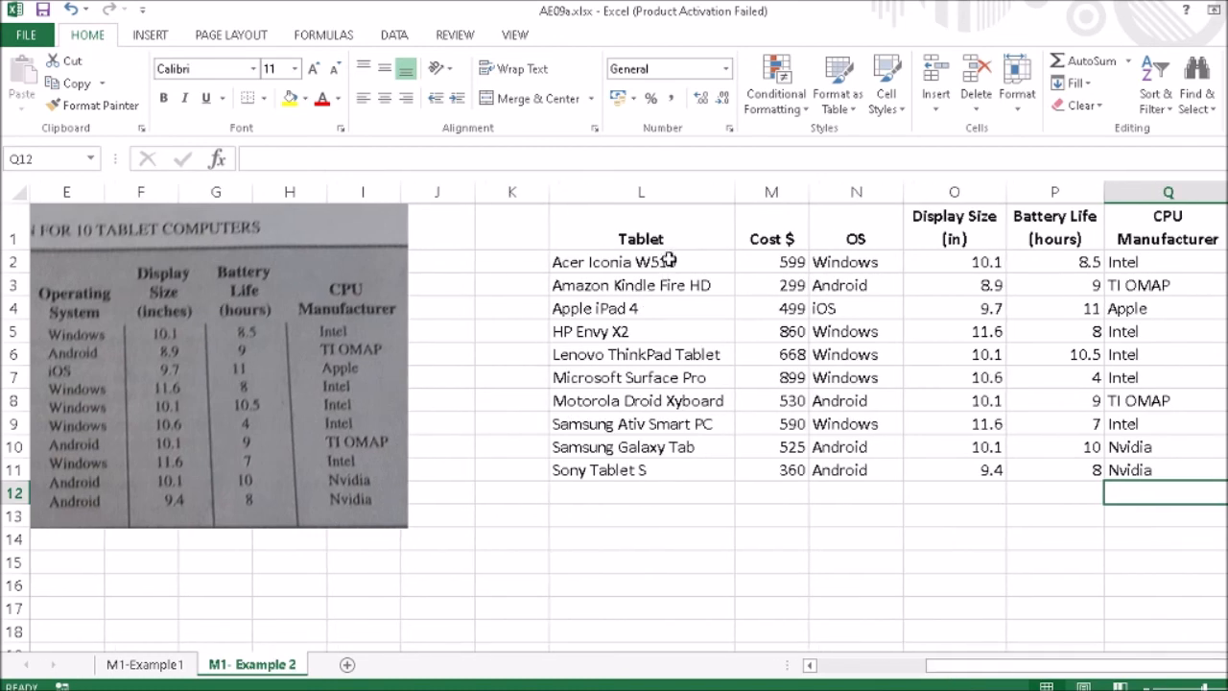
click(641, 235)
click(772, 233)
click(853, 235)
click(970, 230)
click(1049, 228)
click(1170, 225)
drag(699, 226, 1119, 213)
drag(667, 262, 651, 412)
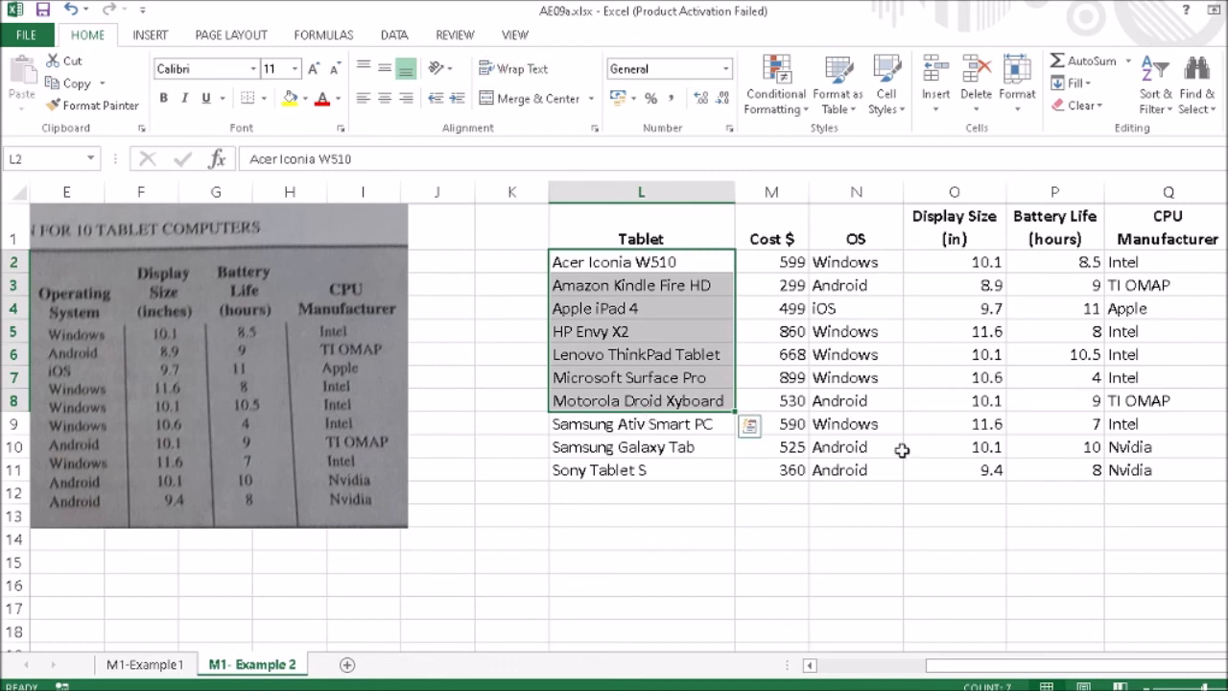
drag(687, 269, 683, 463)
Centre the costs in M2:M11 and the display sizes and battery lives in O2:P11
drag(778, 262, 778, 472)
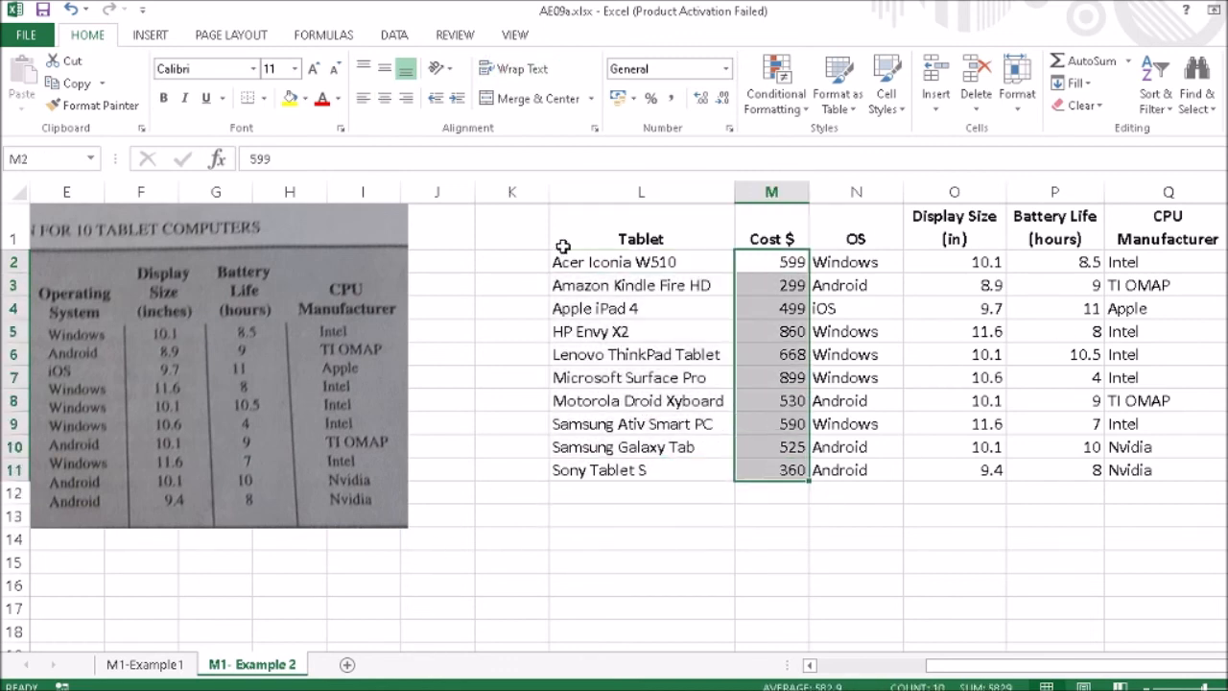
click(394, 106)
drag(979, 264, 1065, 467)
click(384, 98)
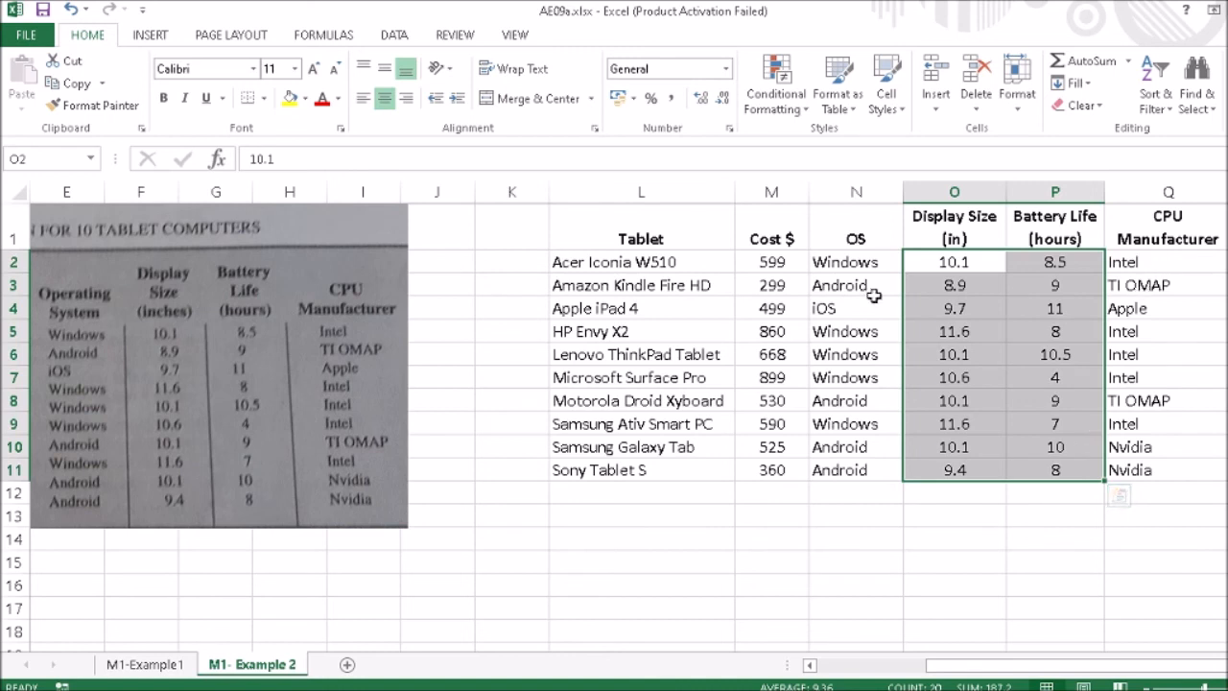
Centre the operating systems in N2:N11 and the CPU manufacturers in Q2:Q11
drag(836, 263, 843, 470)
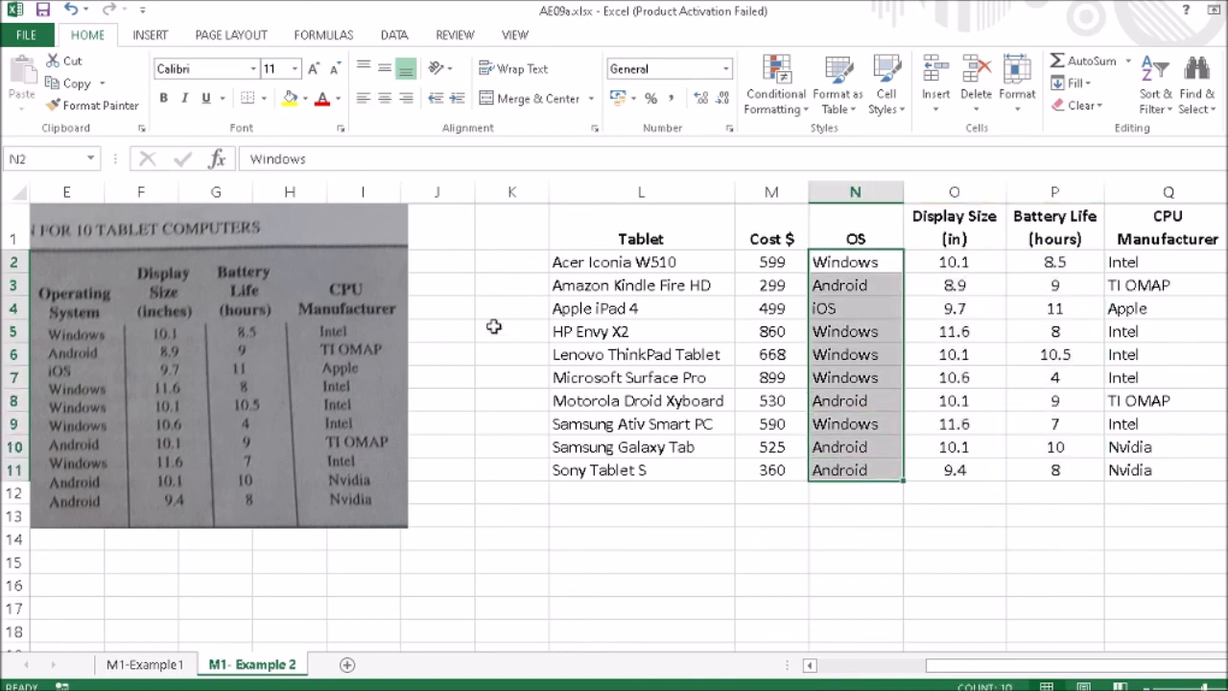
click(384, 98)
drag(1118, 260, 1129, 465)
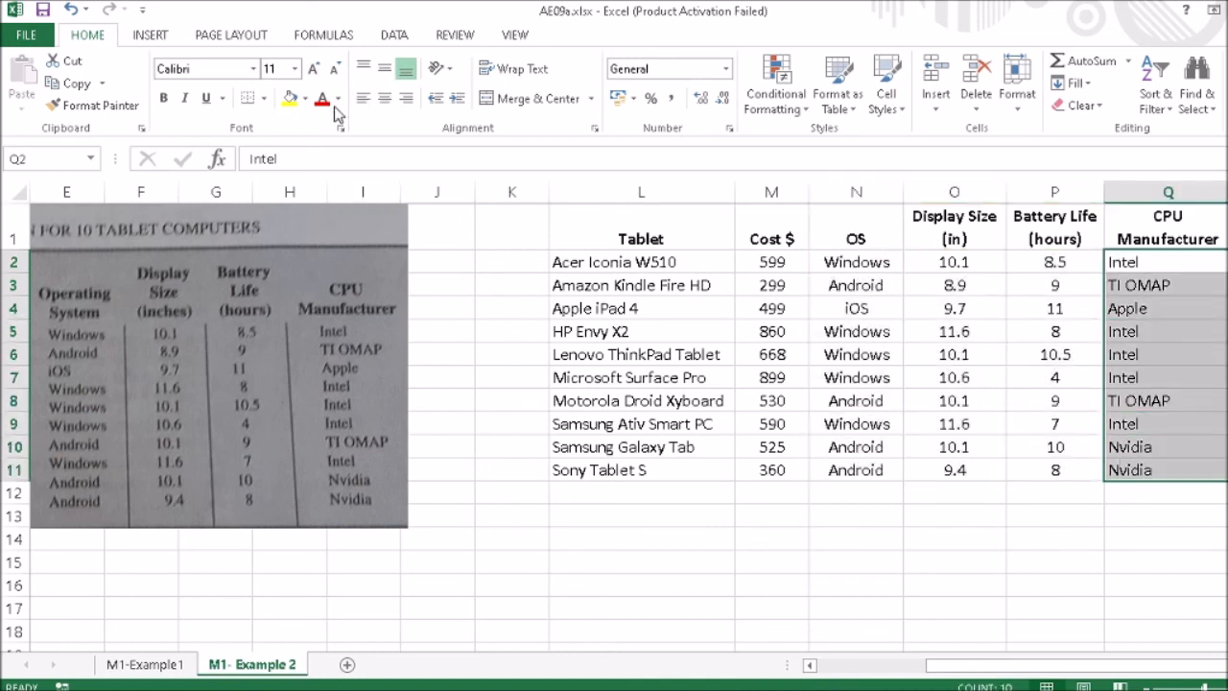
click(384, 98)
On the M1-Example1 sheet, centre the exchange, MC, PER and GPM data in M2:P26
click(144, 664)
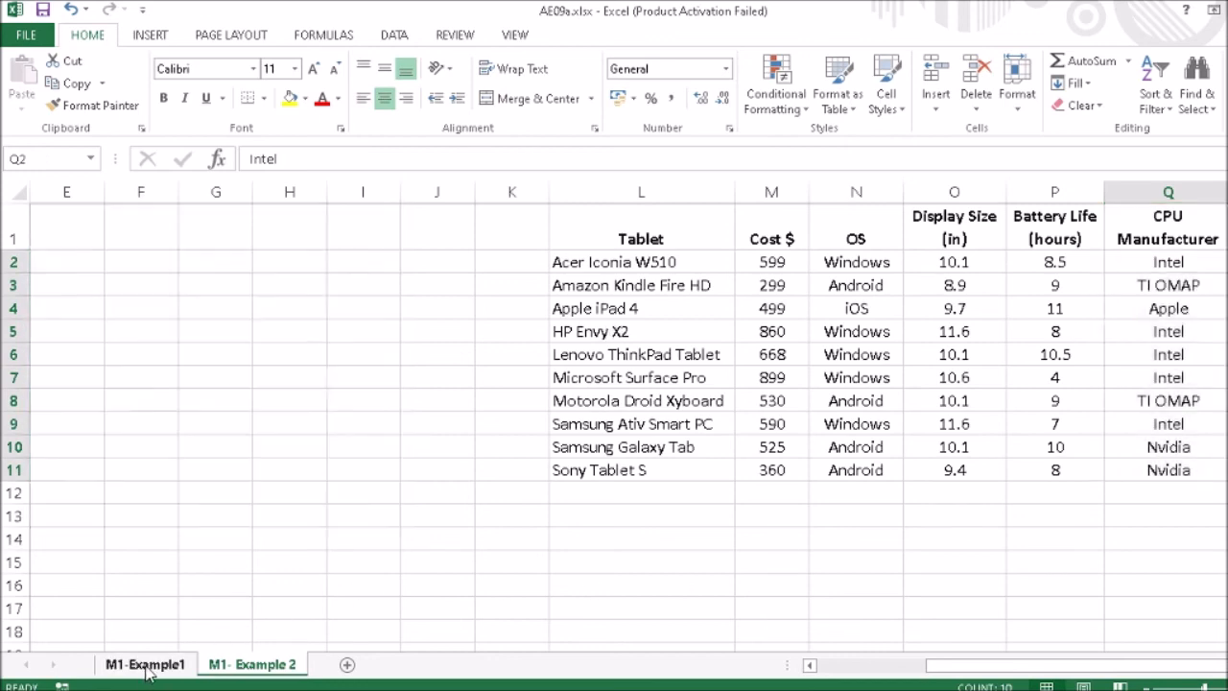
drag(715, 240, 1133, 611)
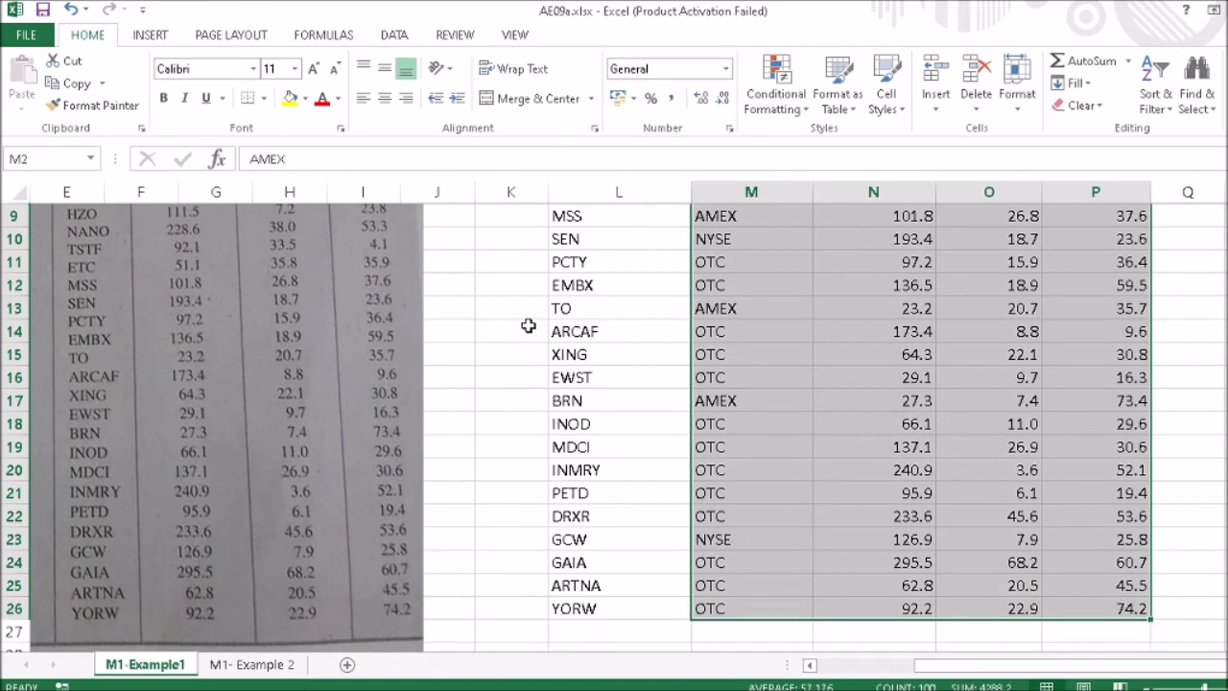
click(384, 98)
scroll(894, 268, up, 3)
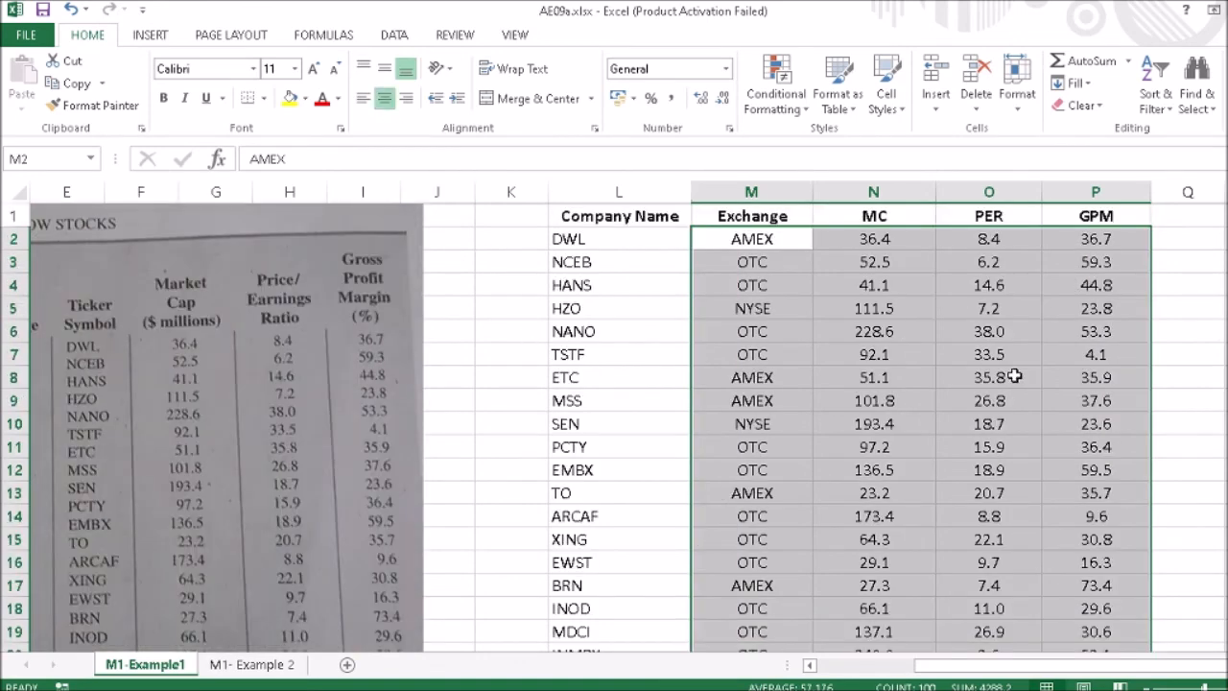
Review the stock table on M1-Example1 from the headings in L1:P1 down to the last company in row 26
click(899, 257)
click(633, 218)
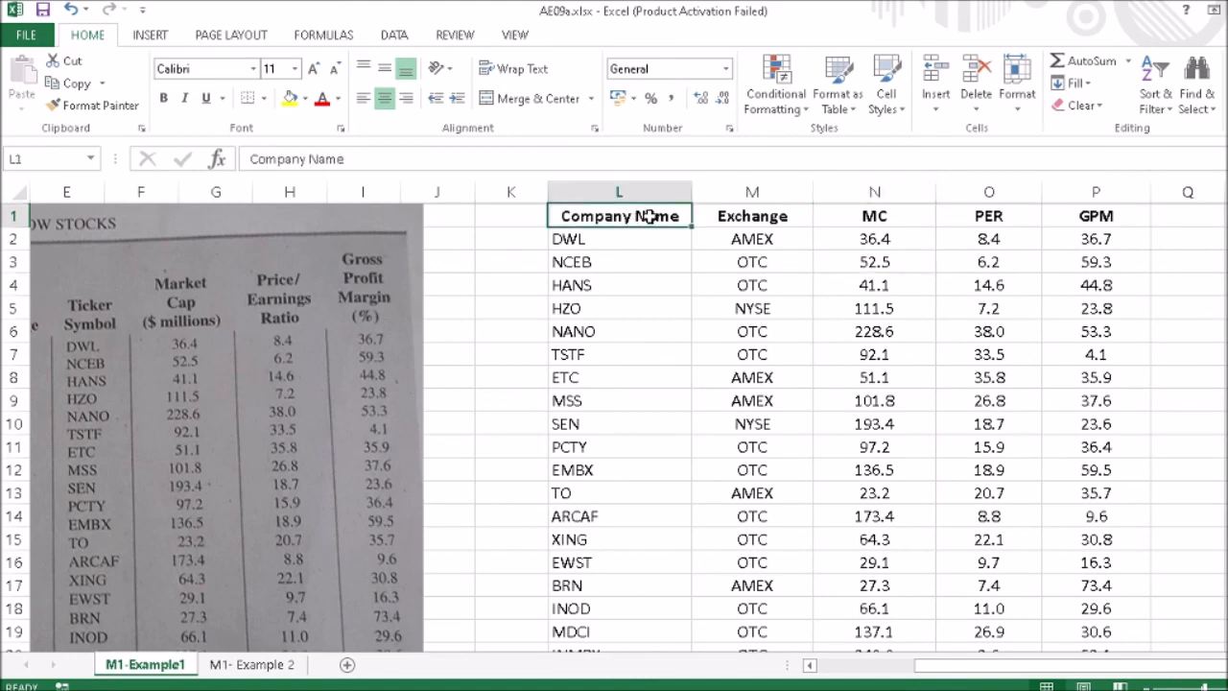
drag(637, 212, 1081, 212)
scroll(658, 268, down, 4)
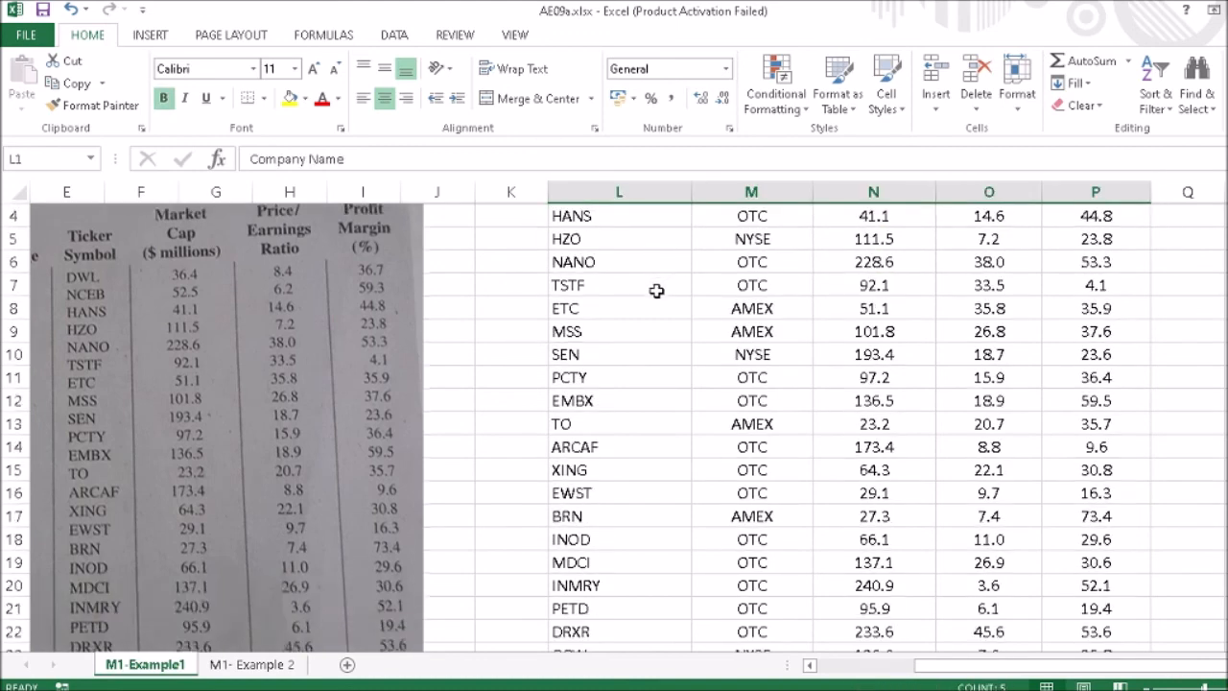
scroll(654, 348, down, 1)
click(628, 497)
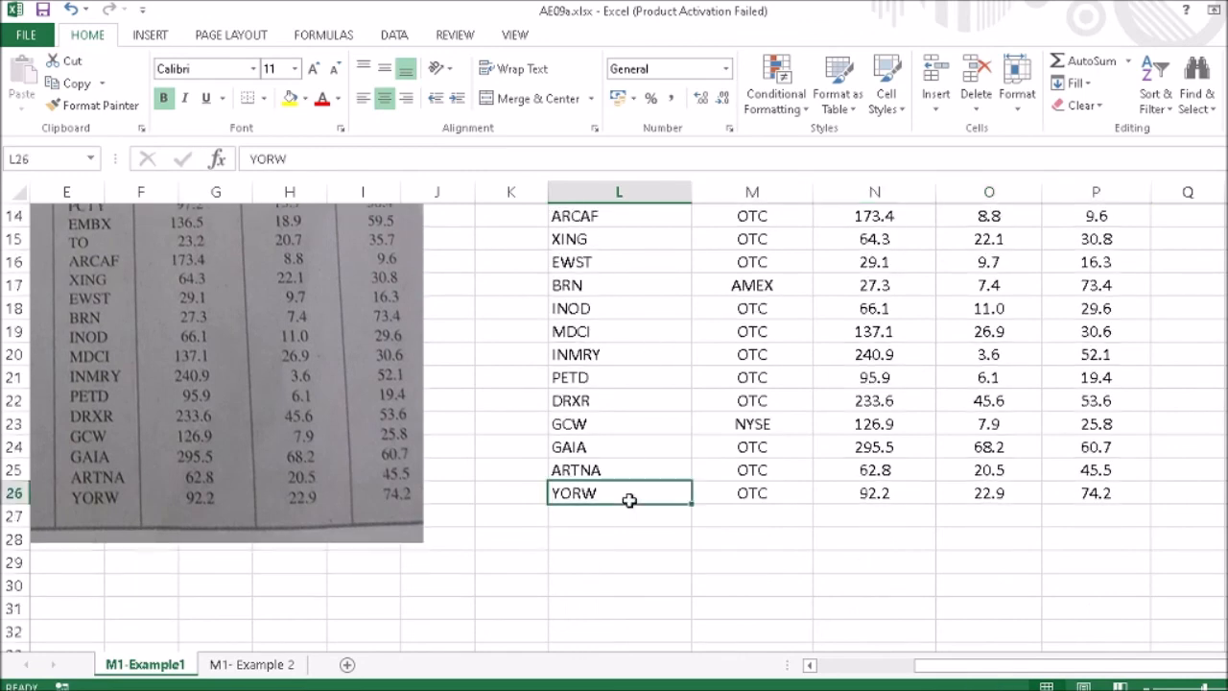
scroll(946, 493, up, 5)
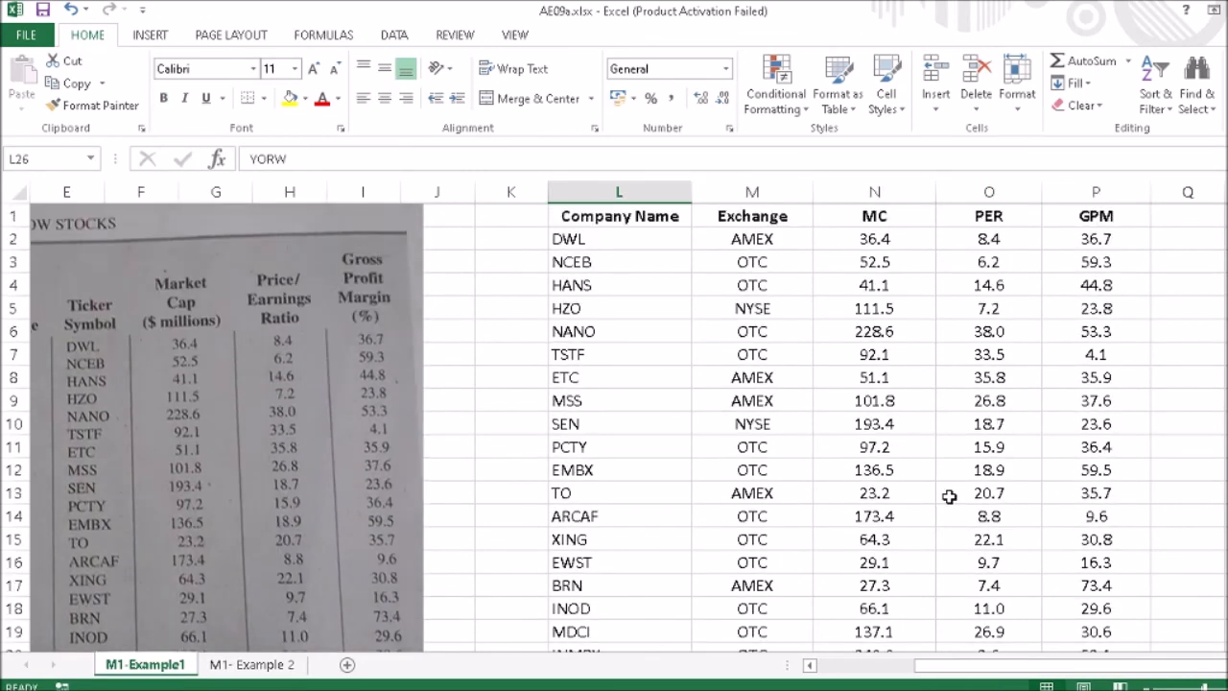